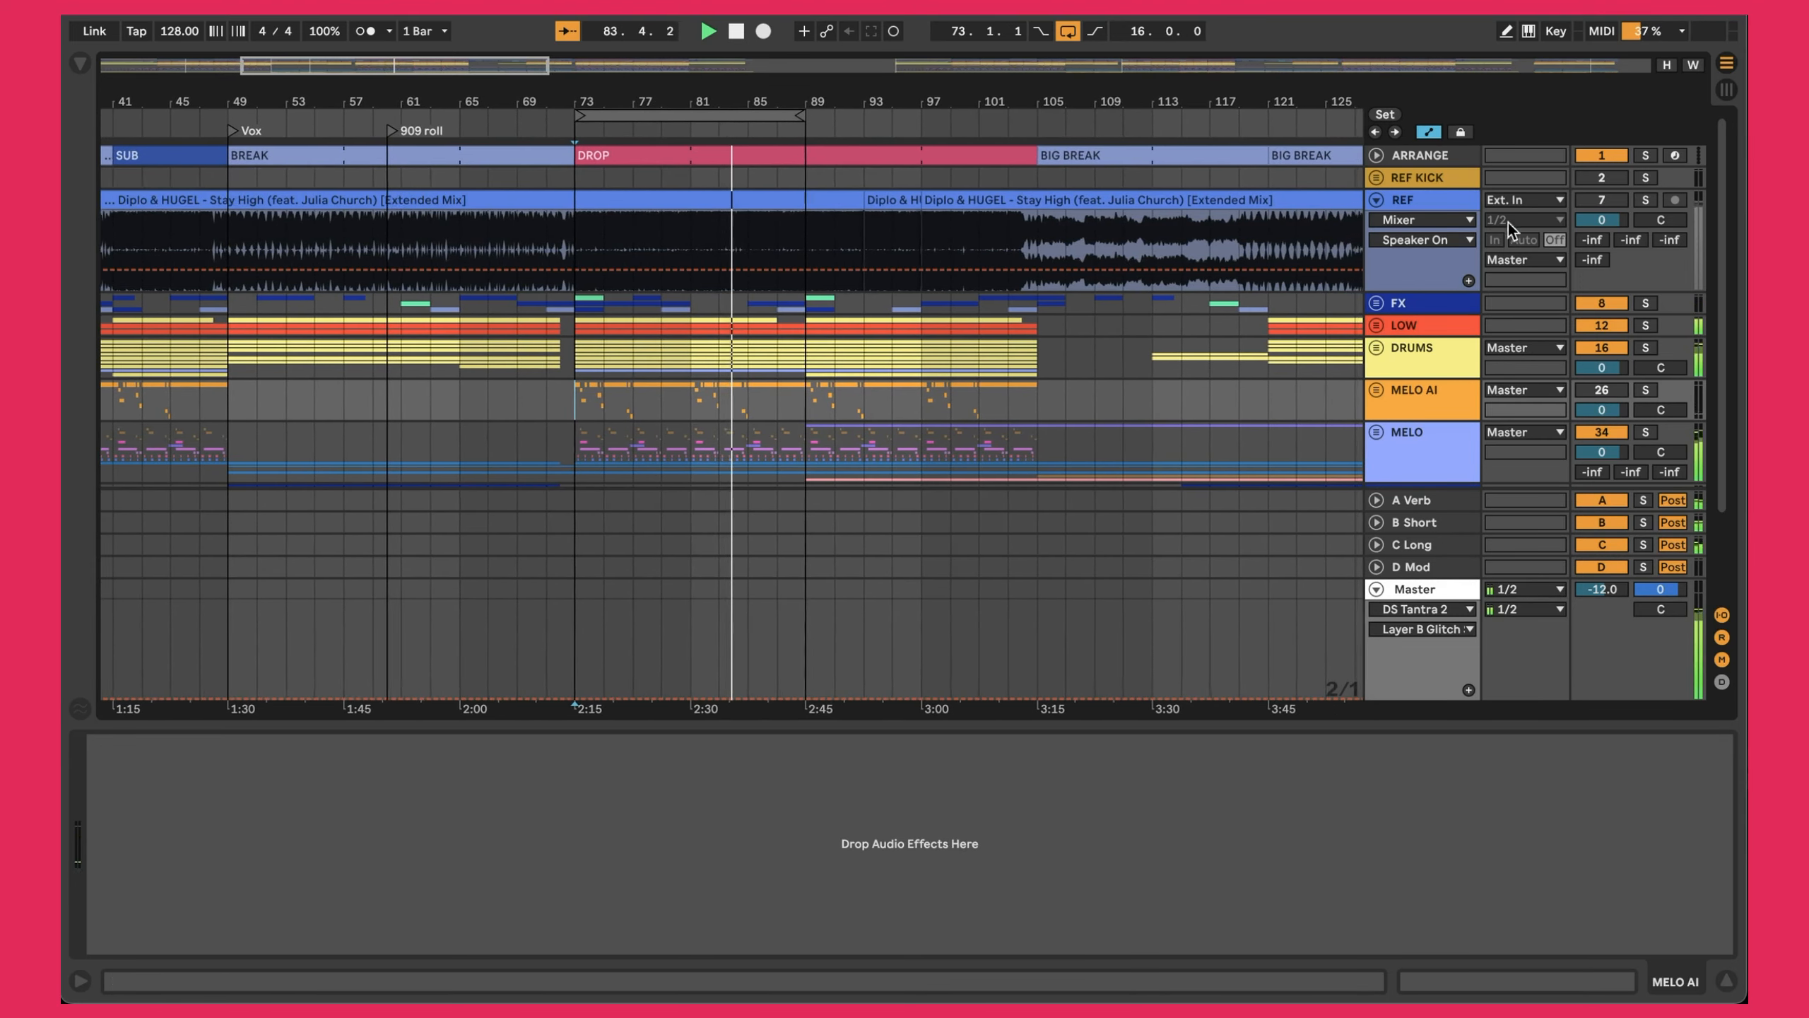
Compare the mix with the reference song in the drop by repeatedly soloing and unsoloing the REF track during playback.
click(1646, 200)
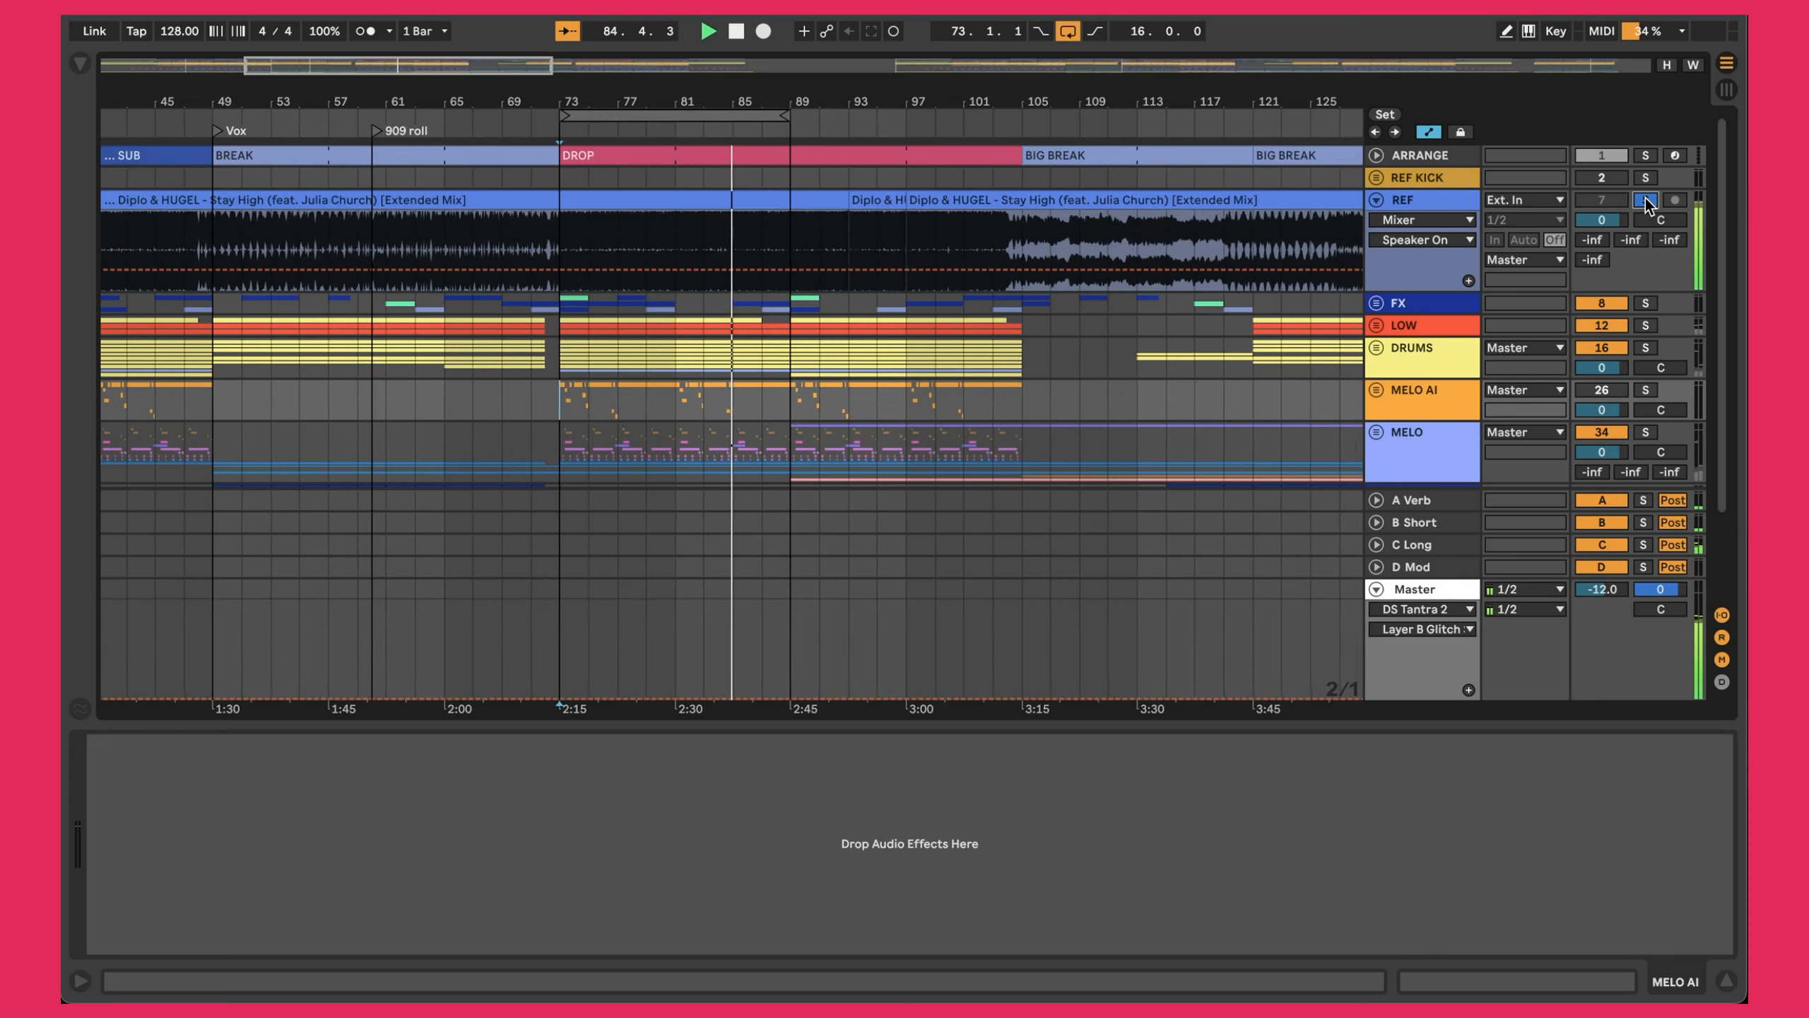
click(1646, 200)
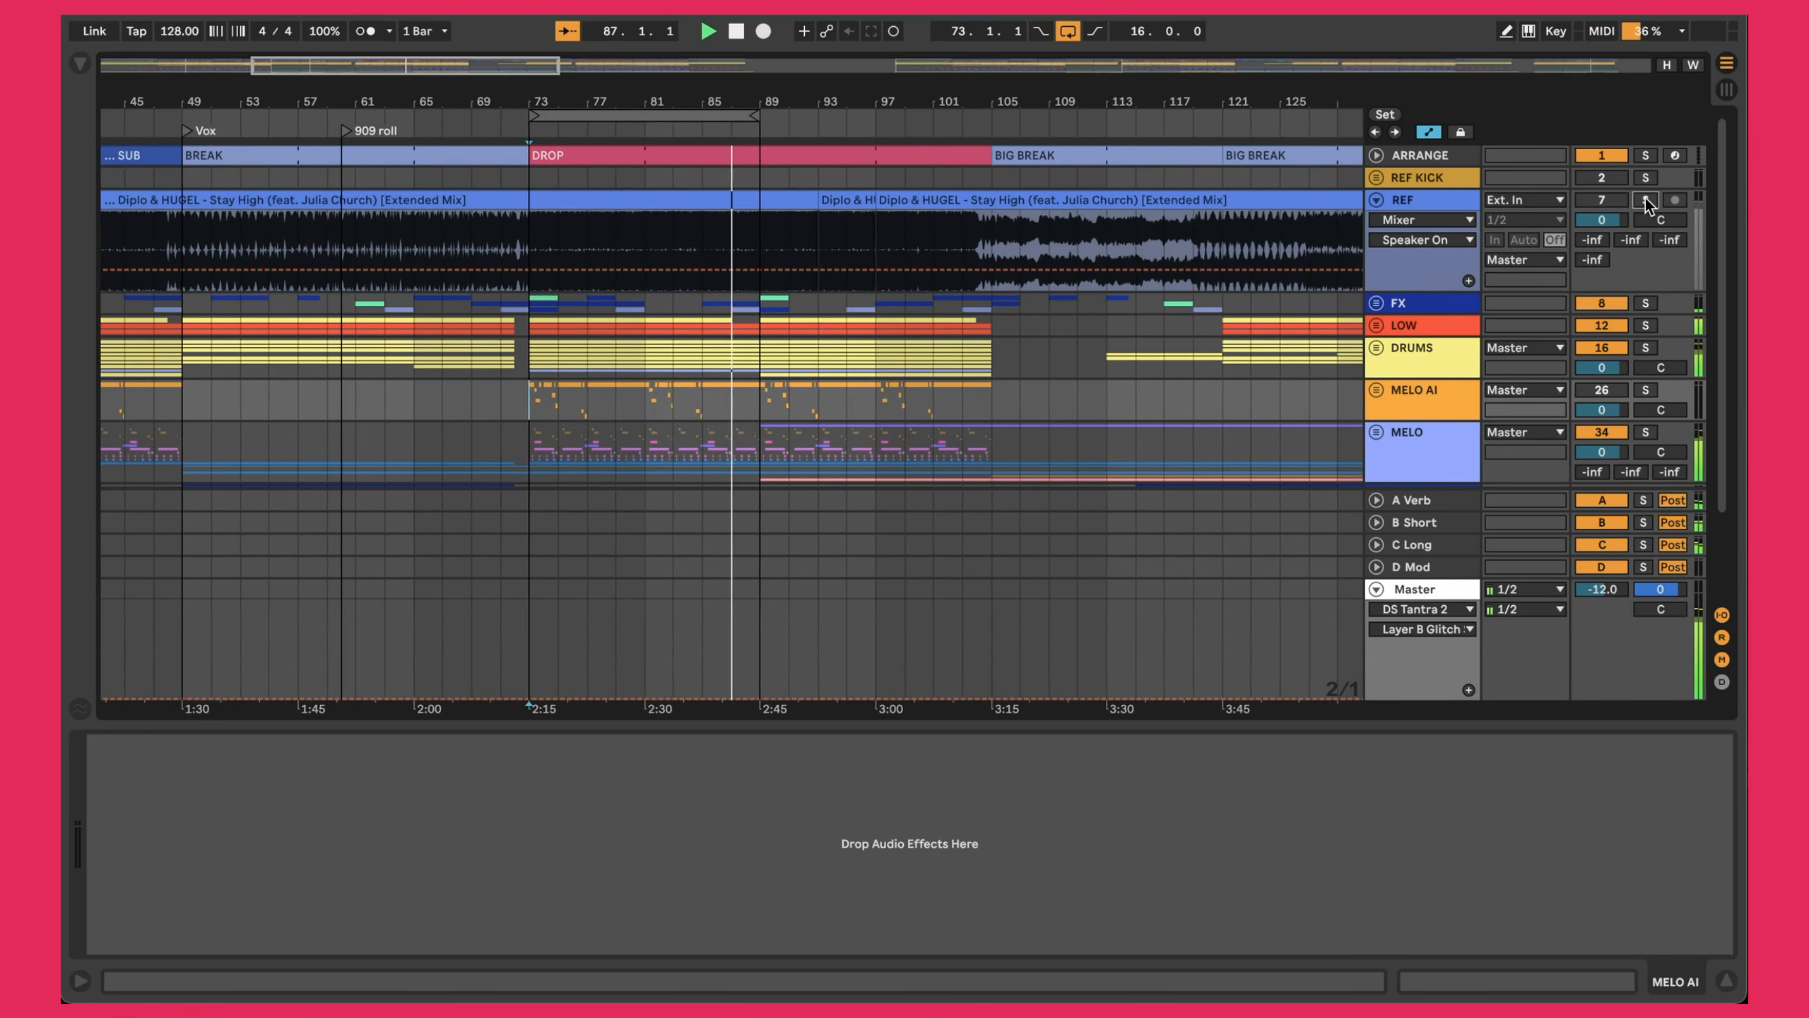
click(1646, 200)
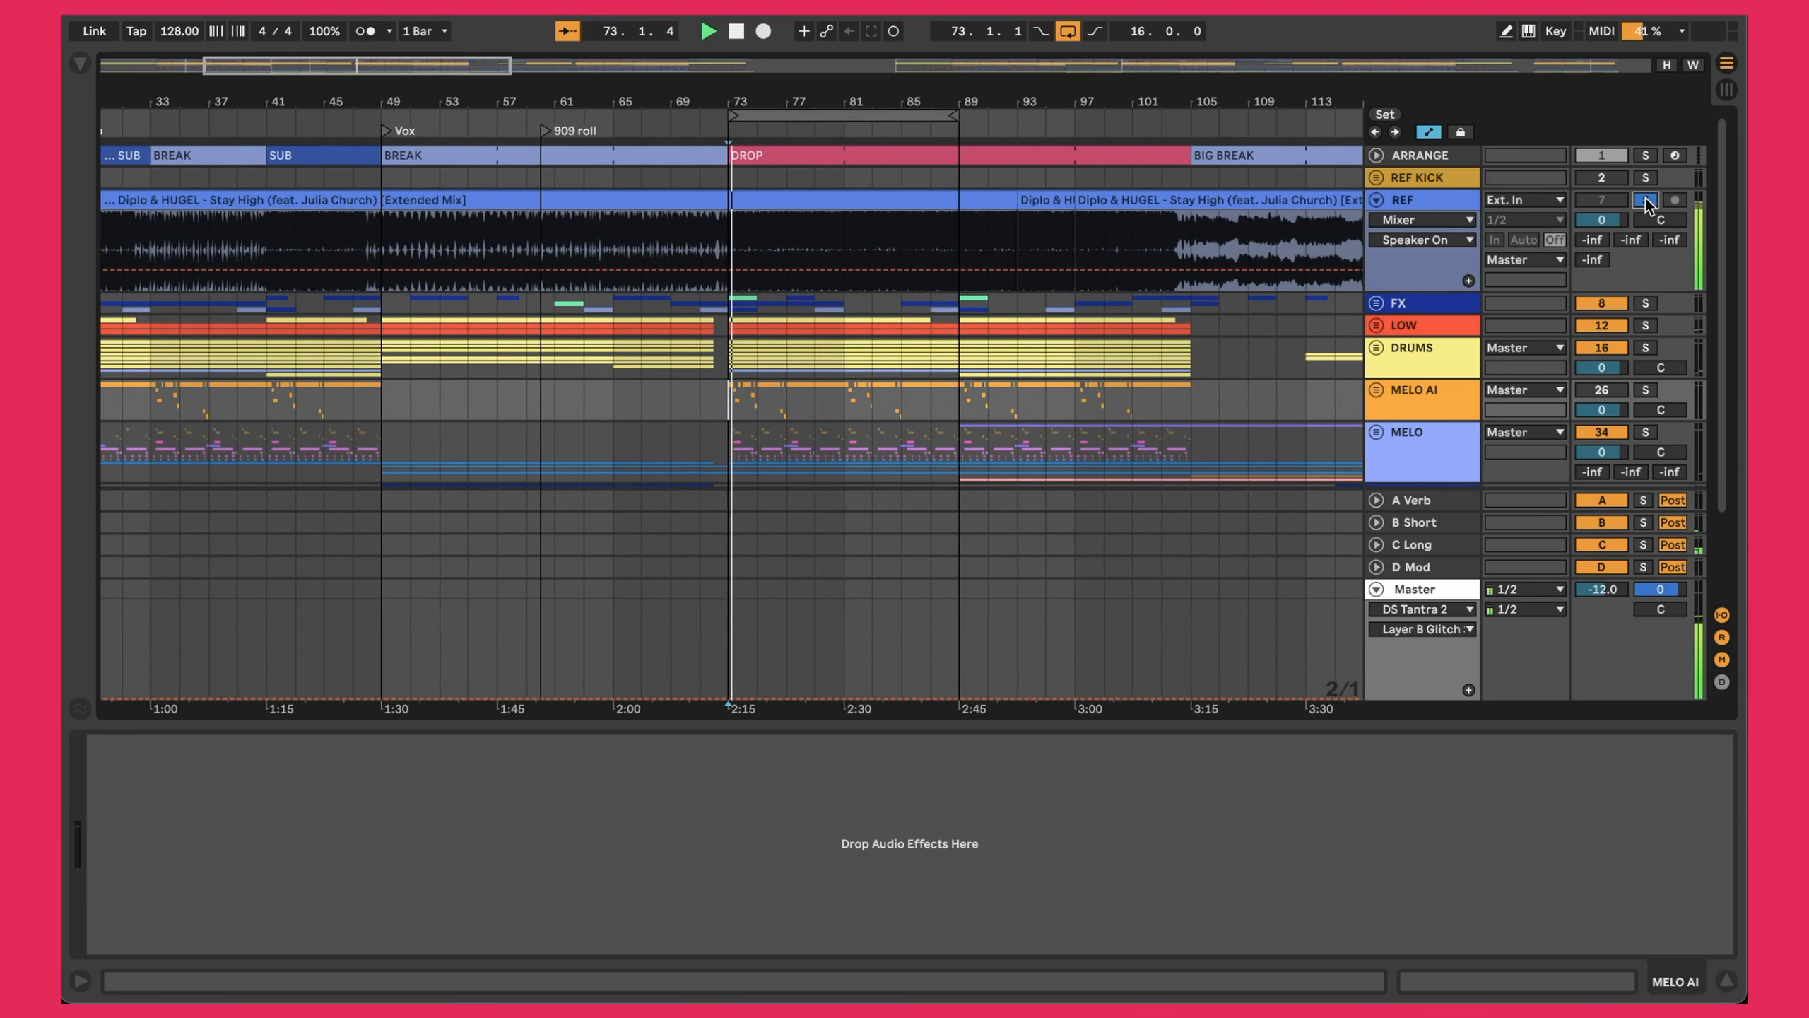
click(1646, 200)
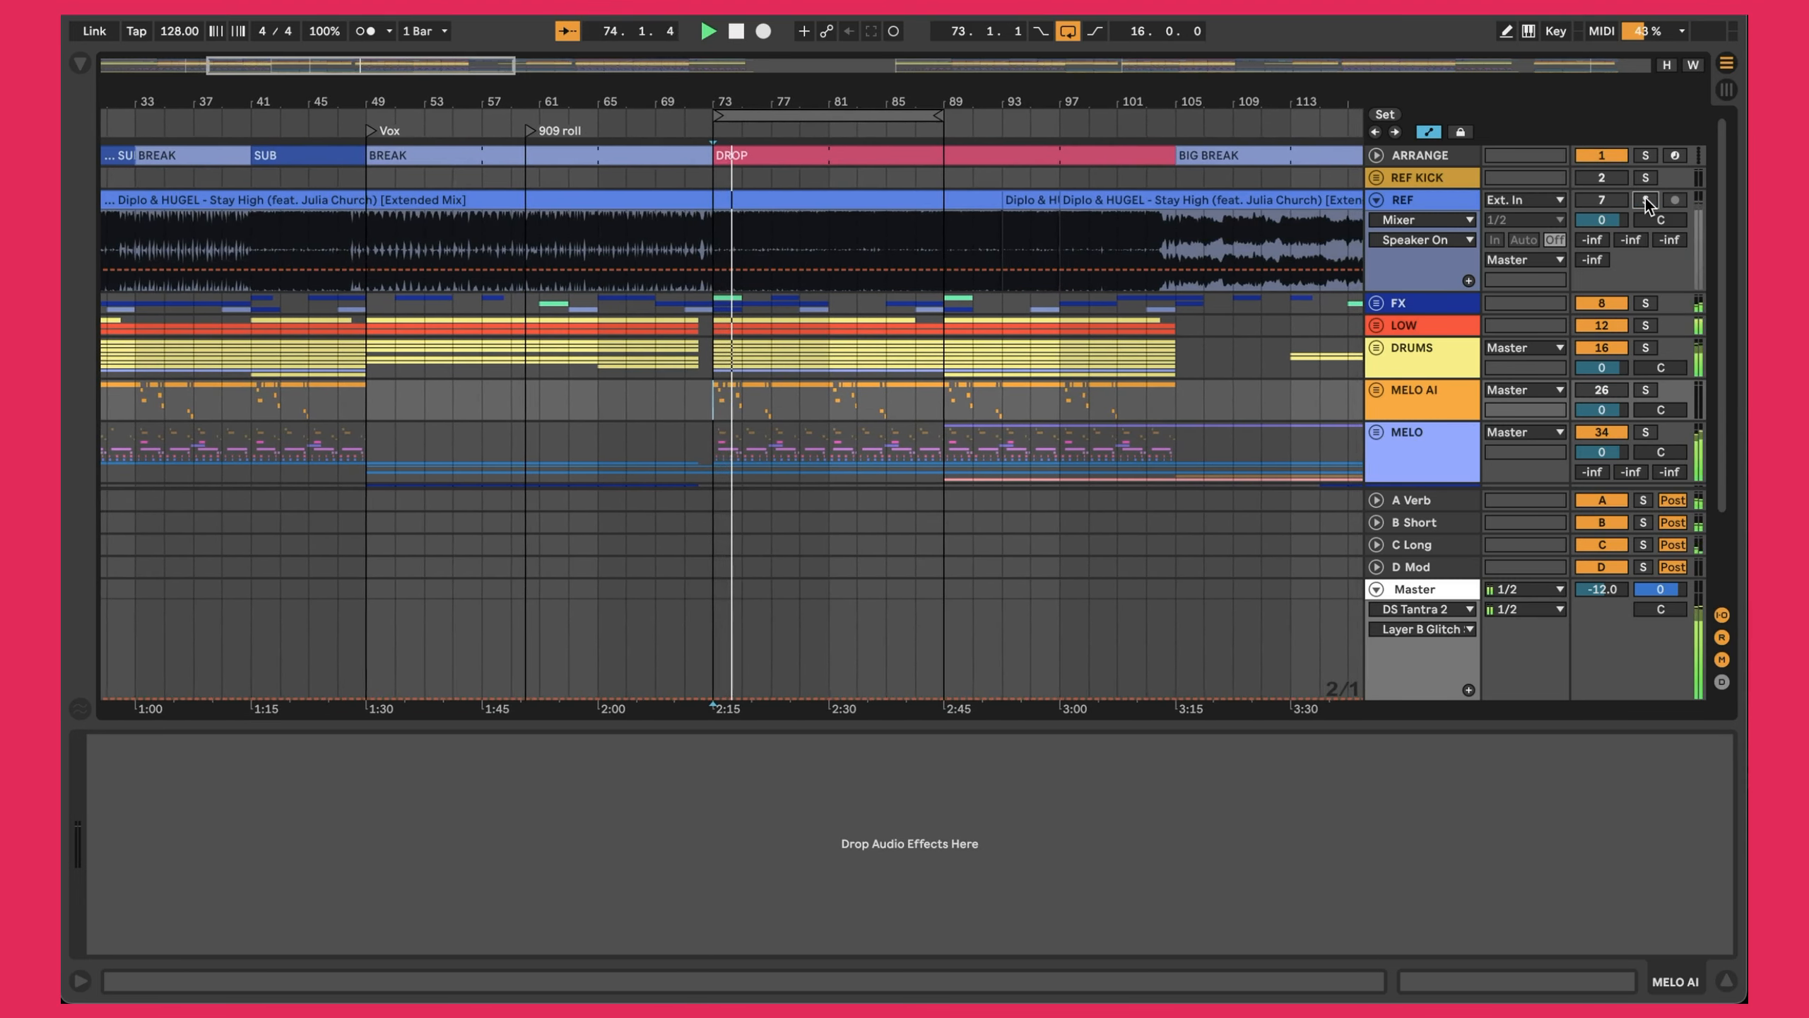
click(1646, 200)
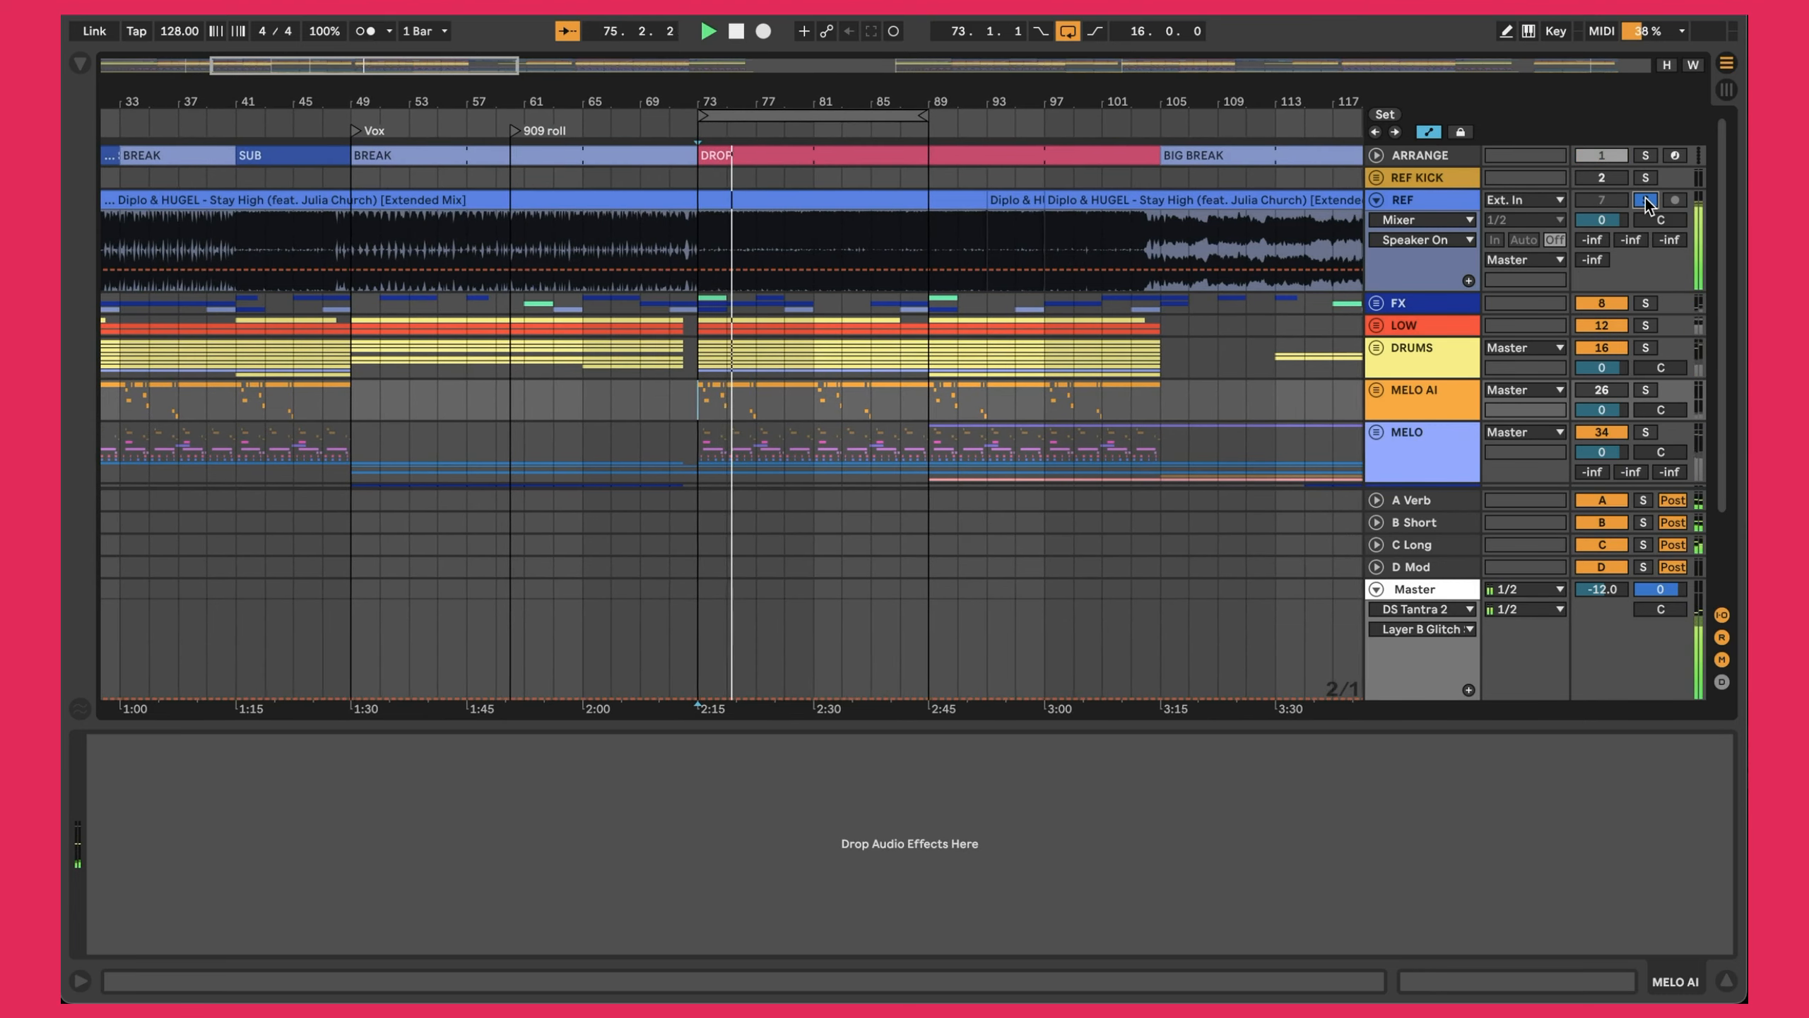
click(1645, 200)
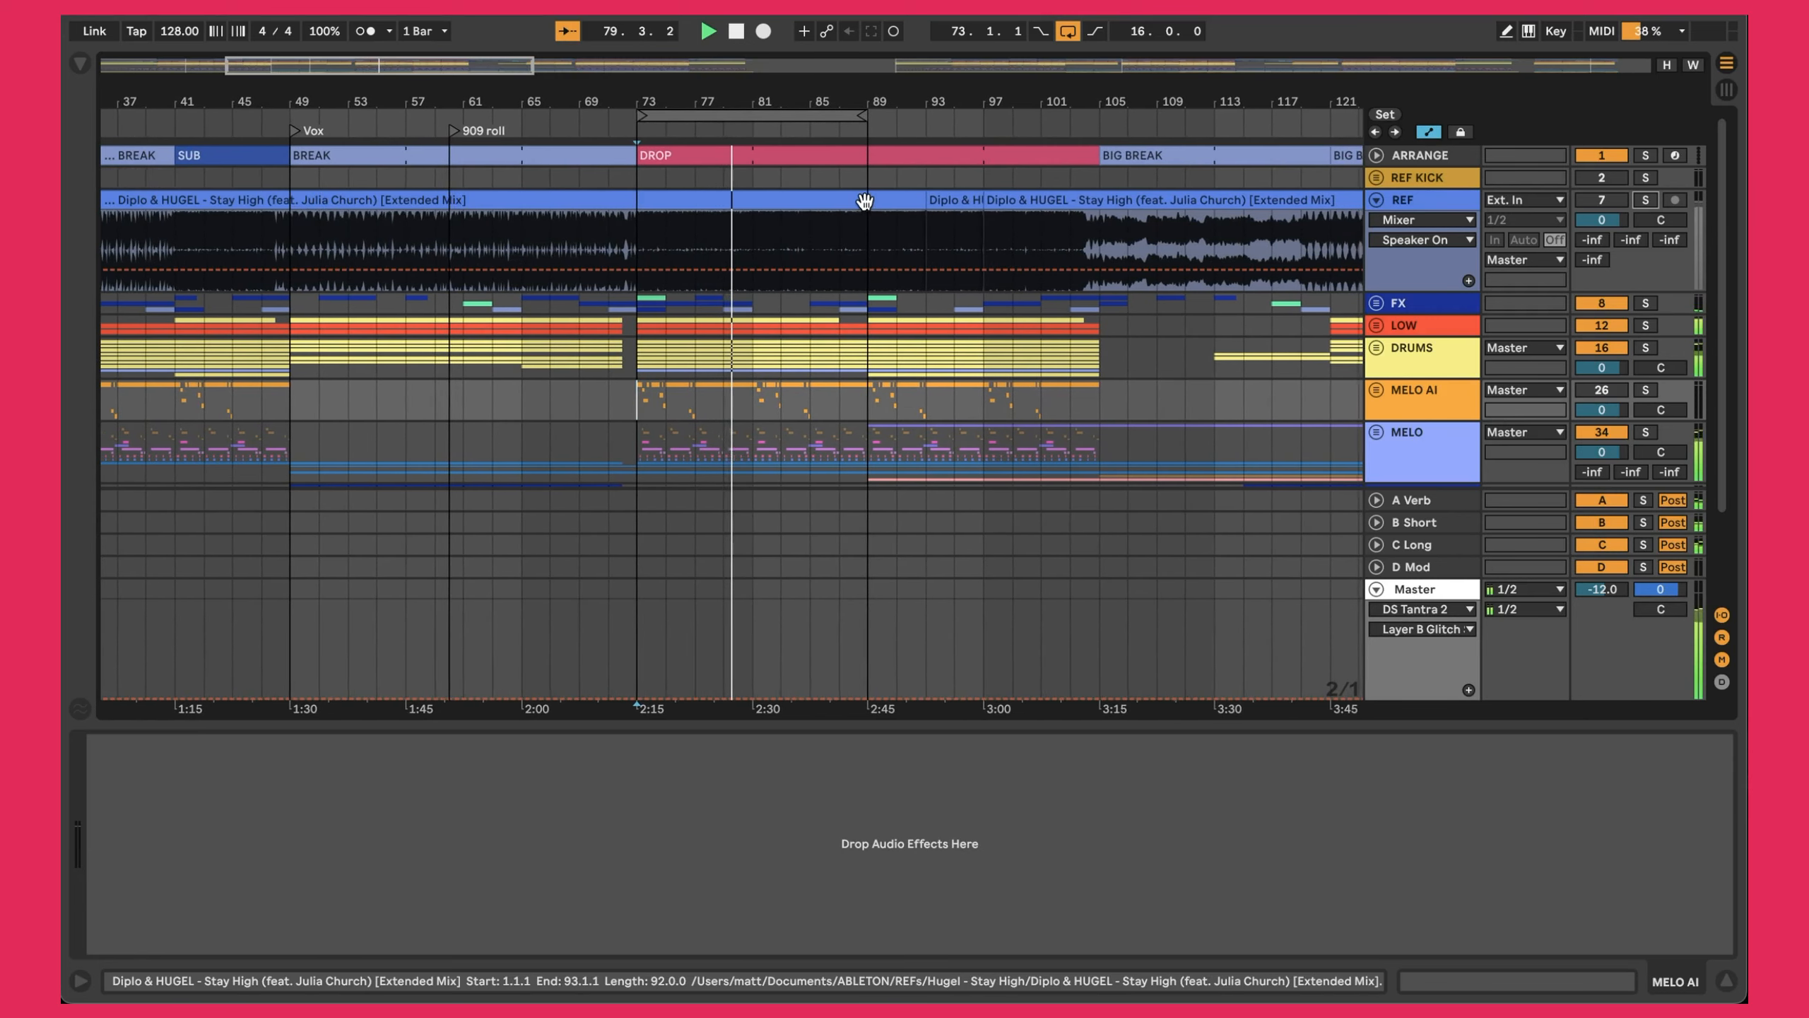
Collapse the REF track and mute the DRUMS and FX groups.
click(1375, 202)
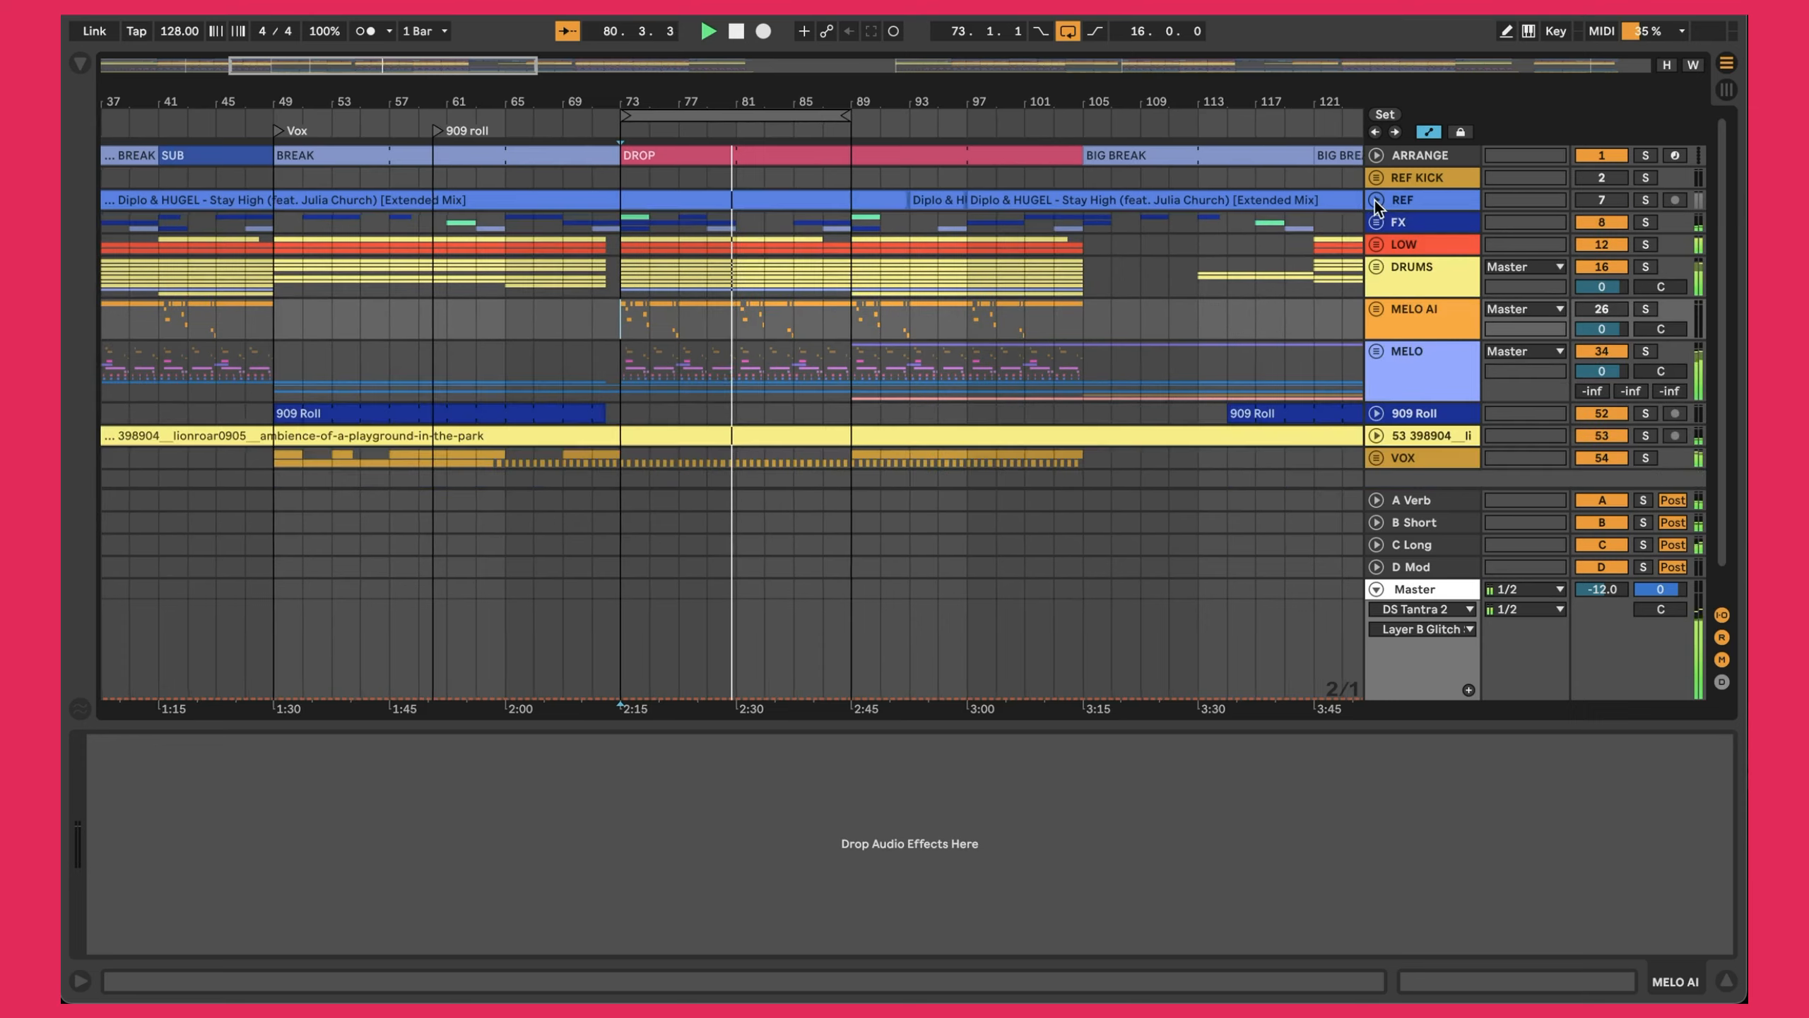
scroll(960, 248, down, 1)
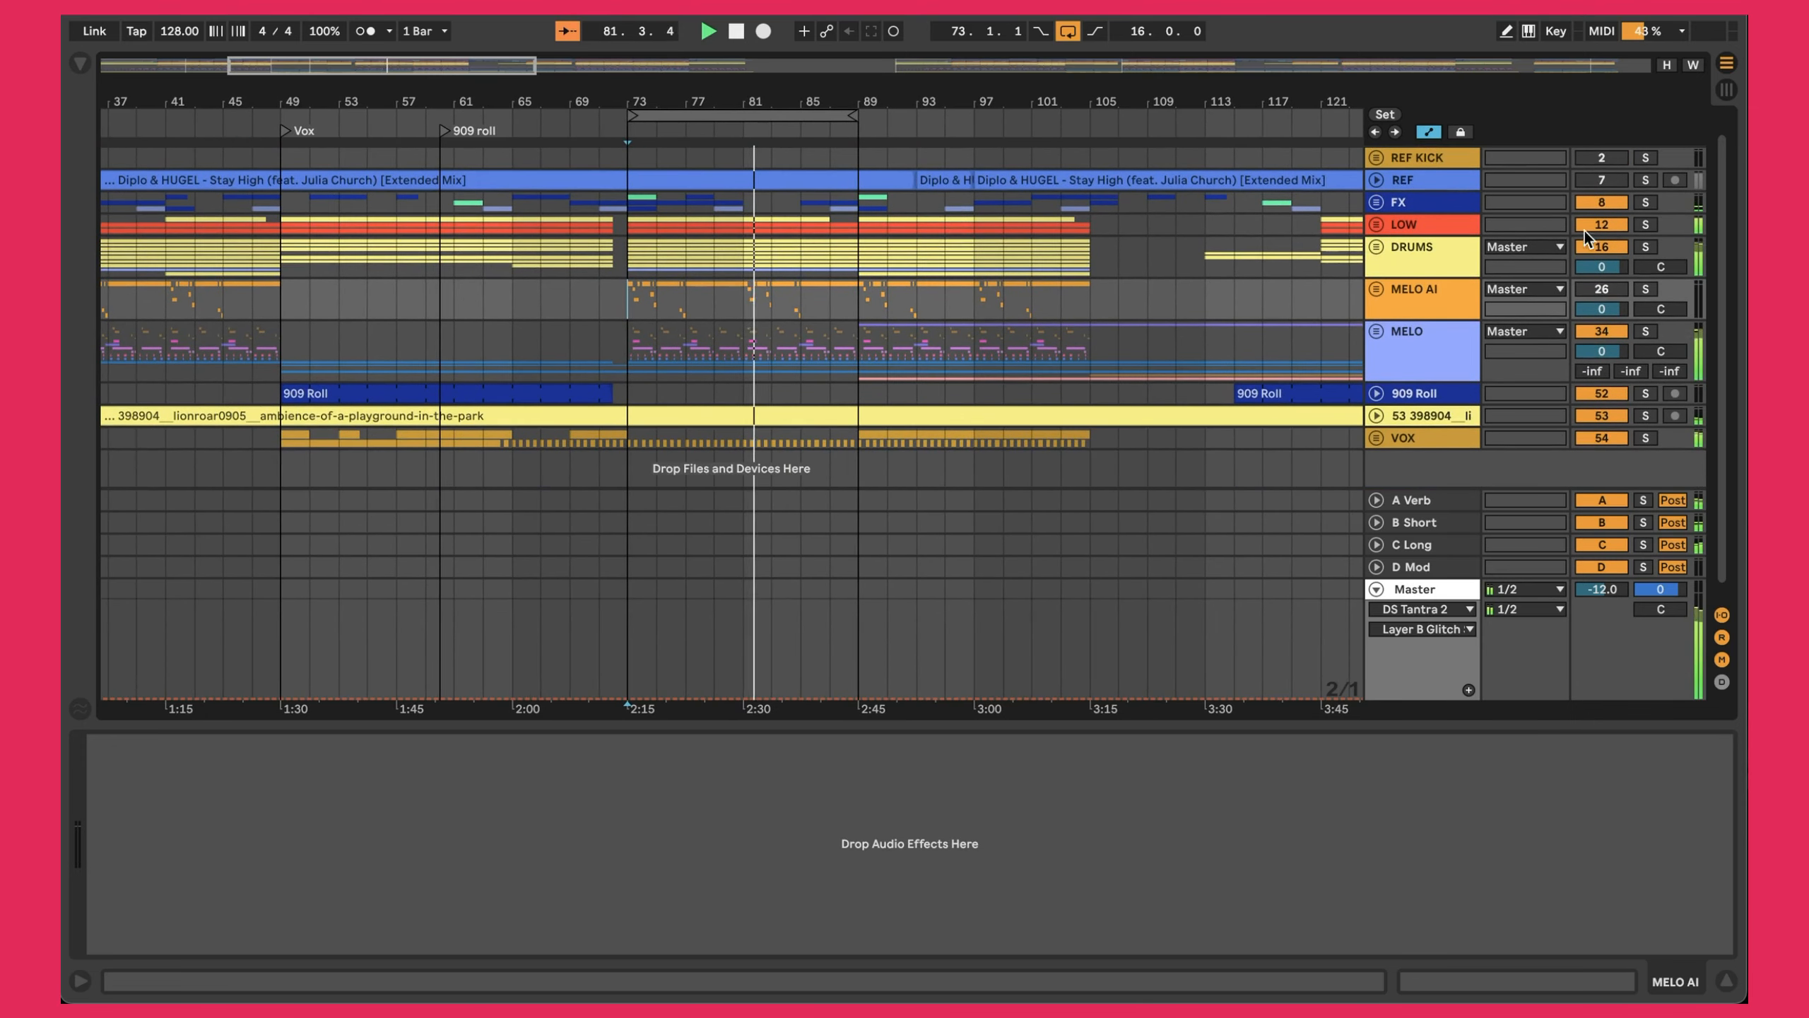
click(1611, 246)
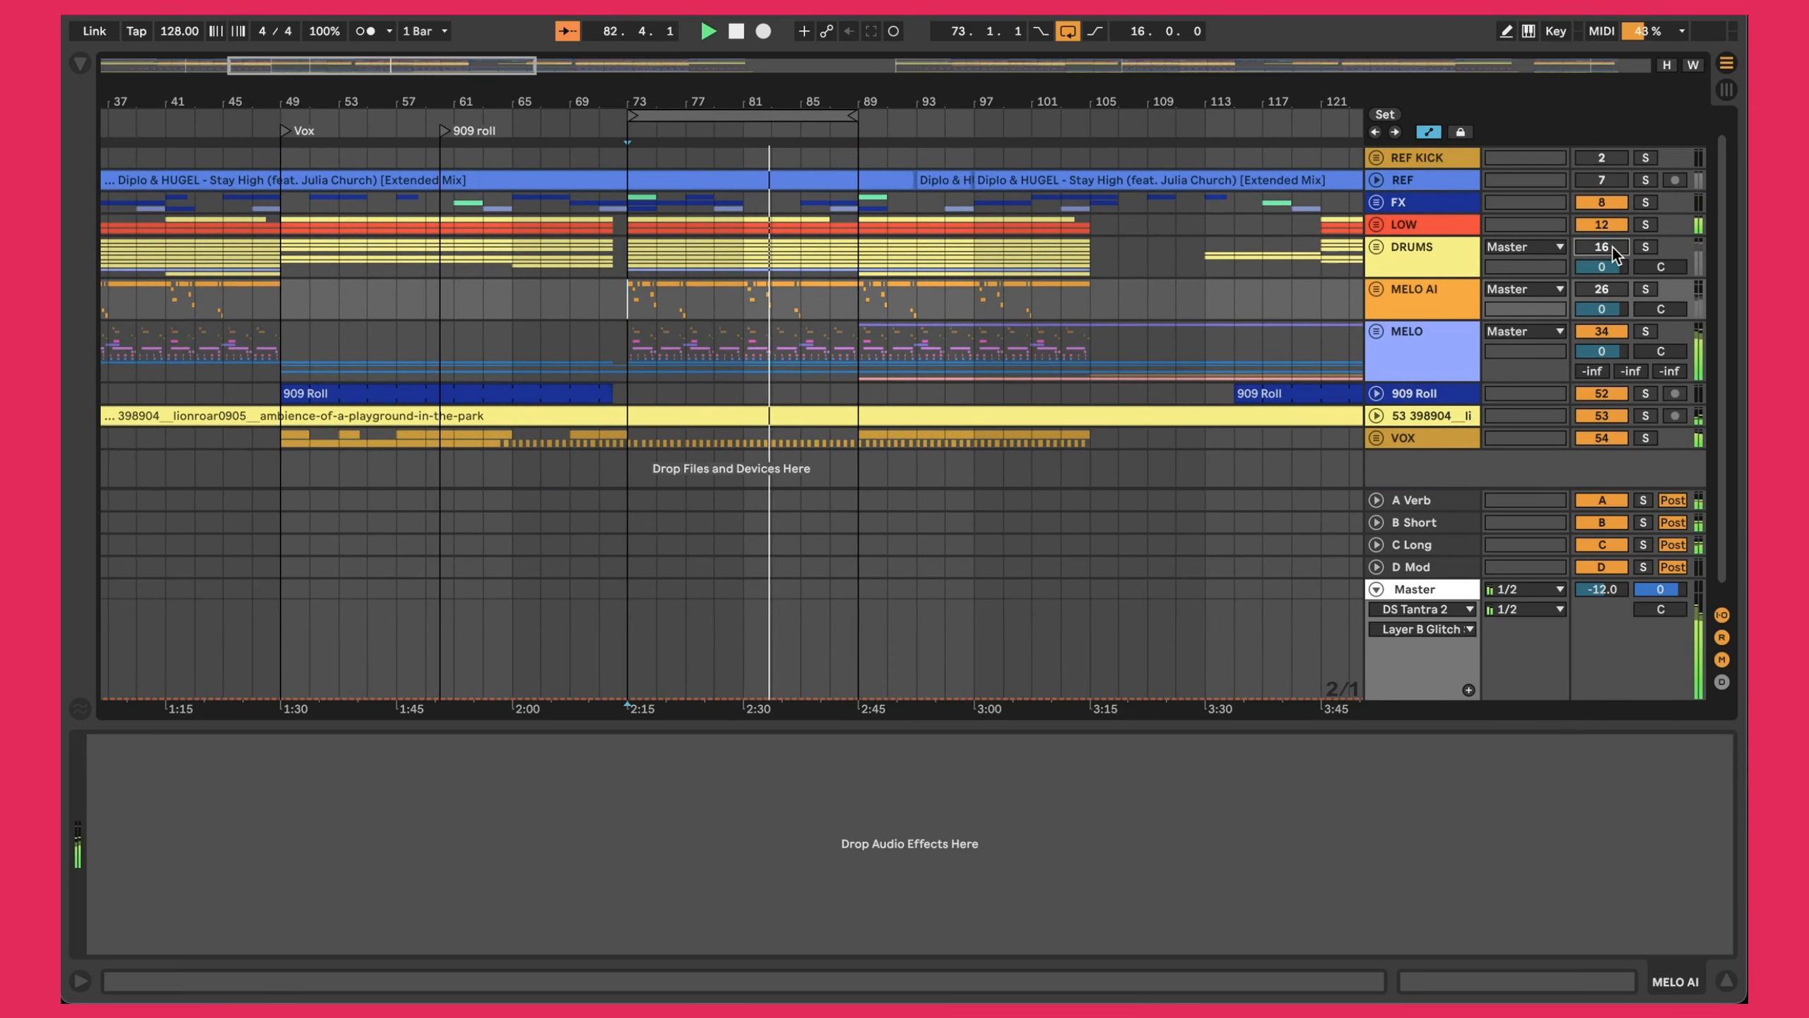
click(1408, 227)
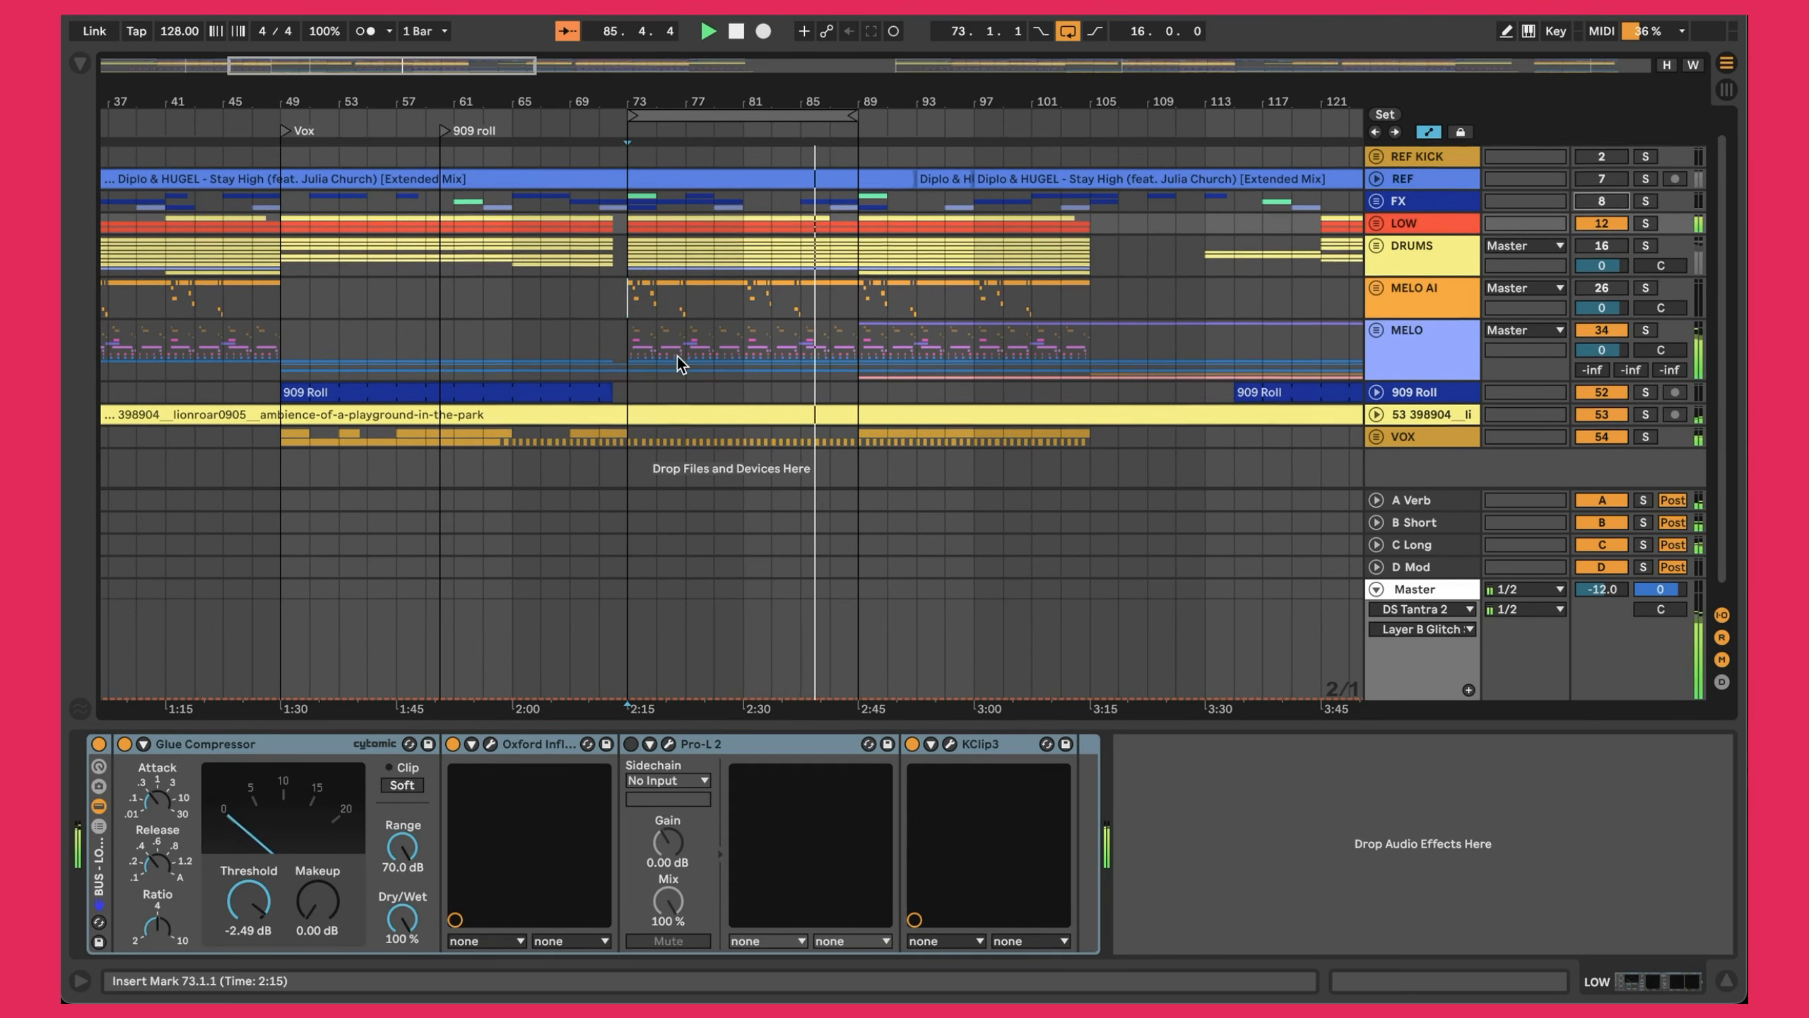
scroll(682, 363, down, 1)
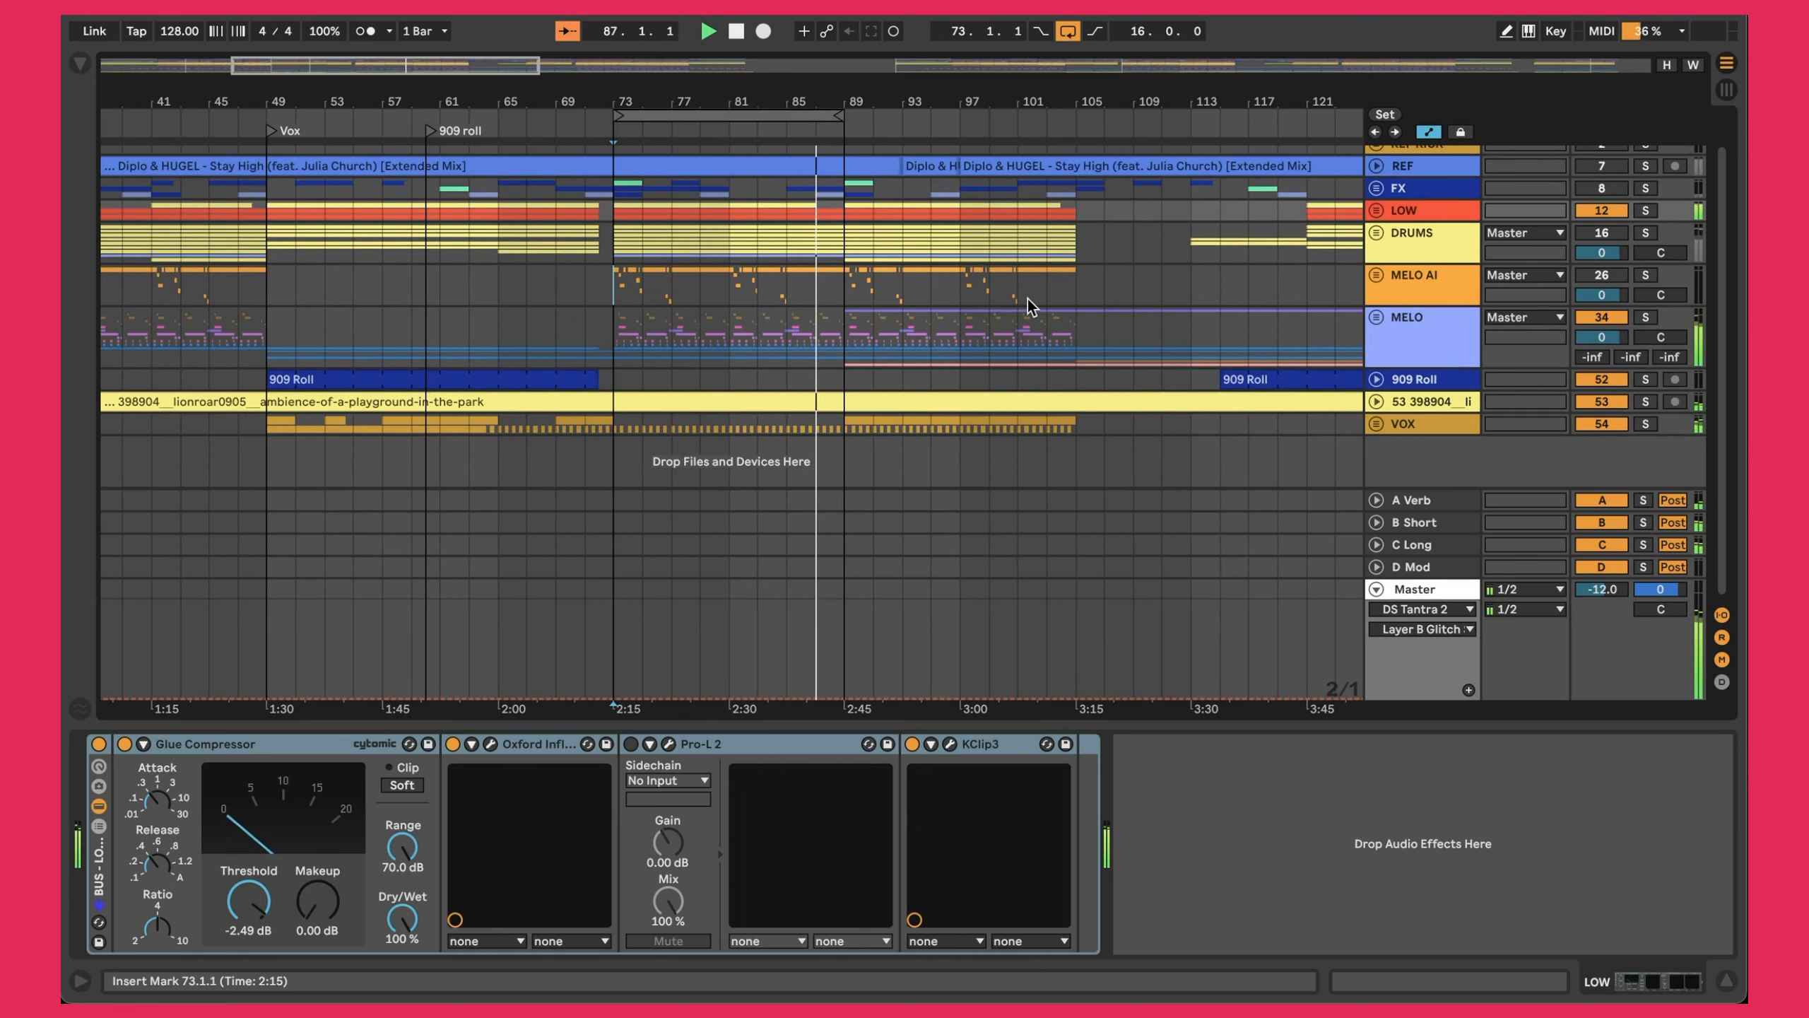
Expand the MELO group and mute its tracks 36 to 51 together, along with the VOX group.
click(1377, 317)
scroll(1378, 322, down, 10)
scroll(1379, 323, down, 4)
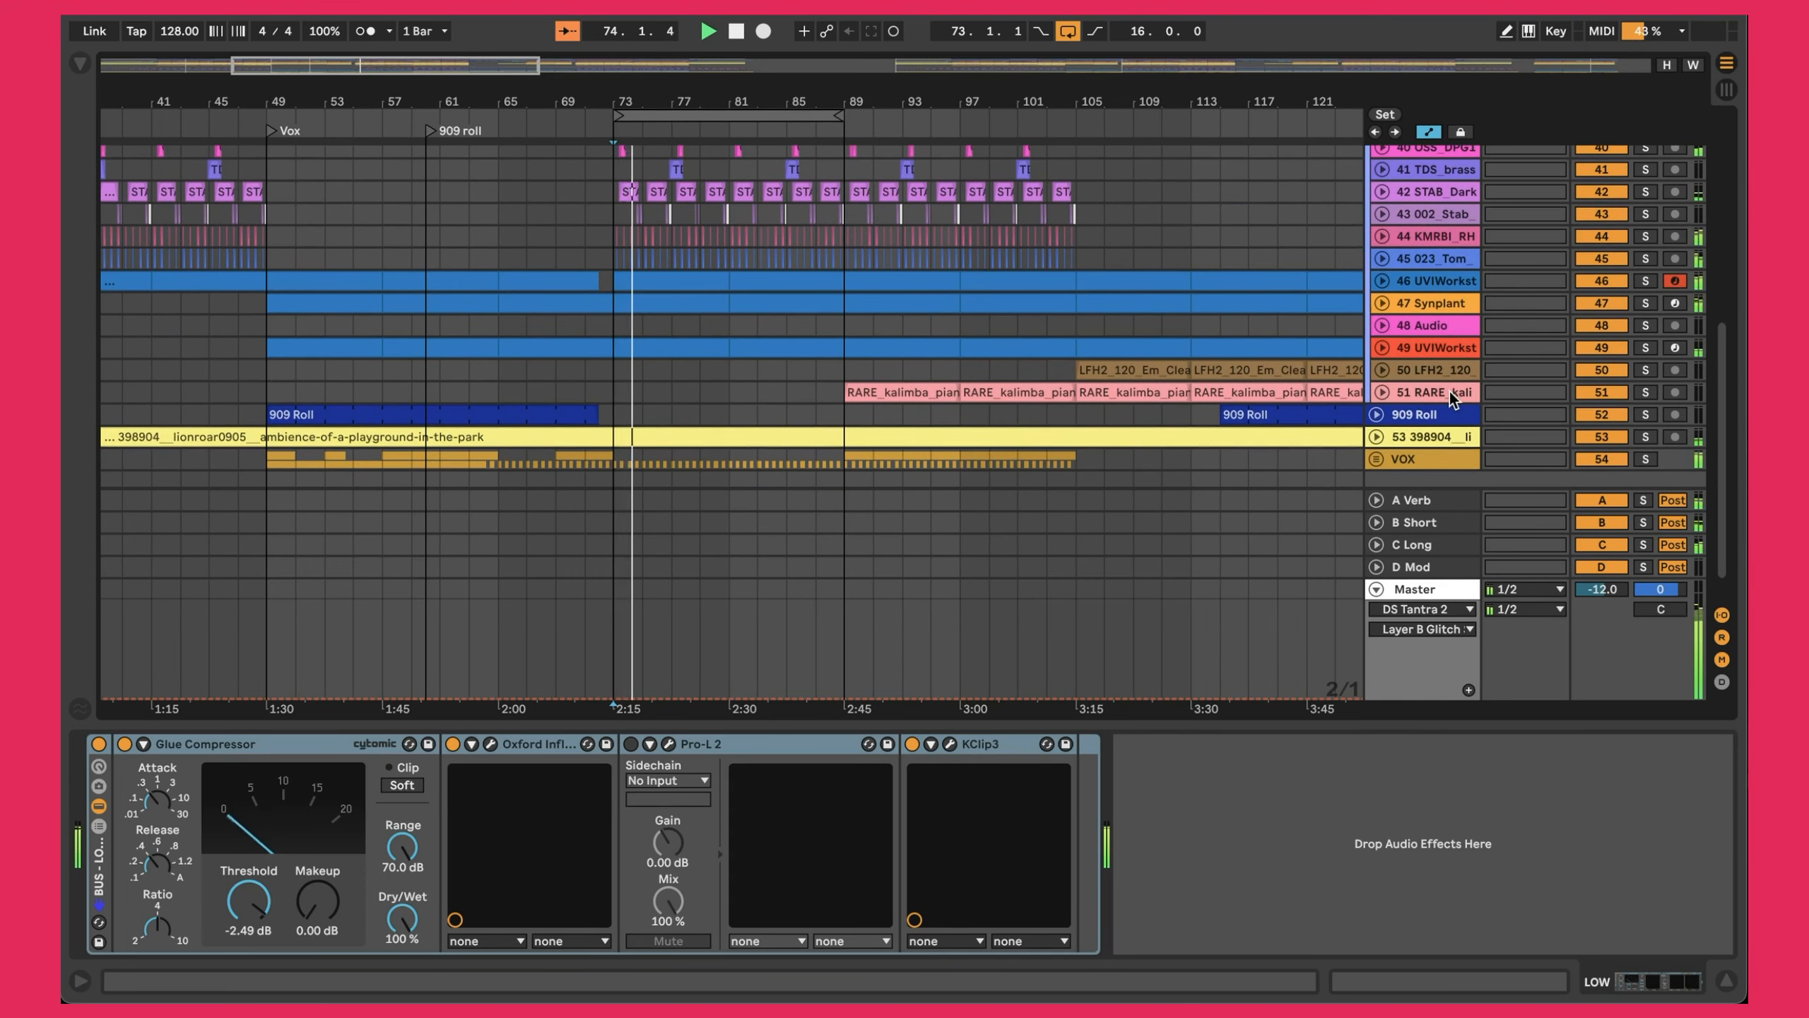
click(1451, 389)
scroll(1450, 389, up, 8)
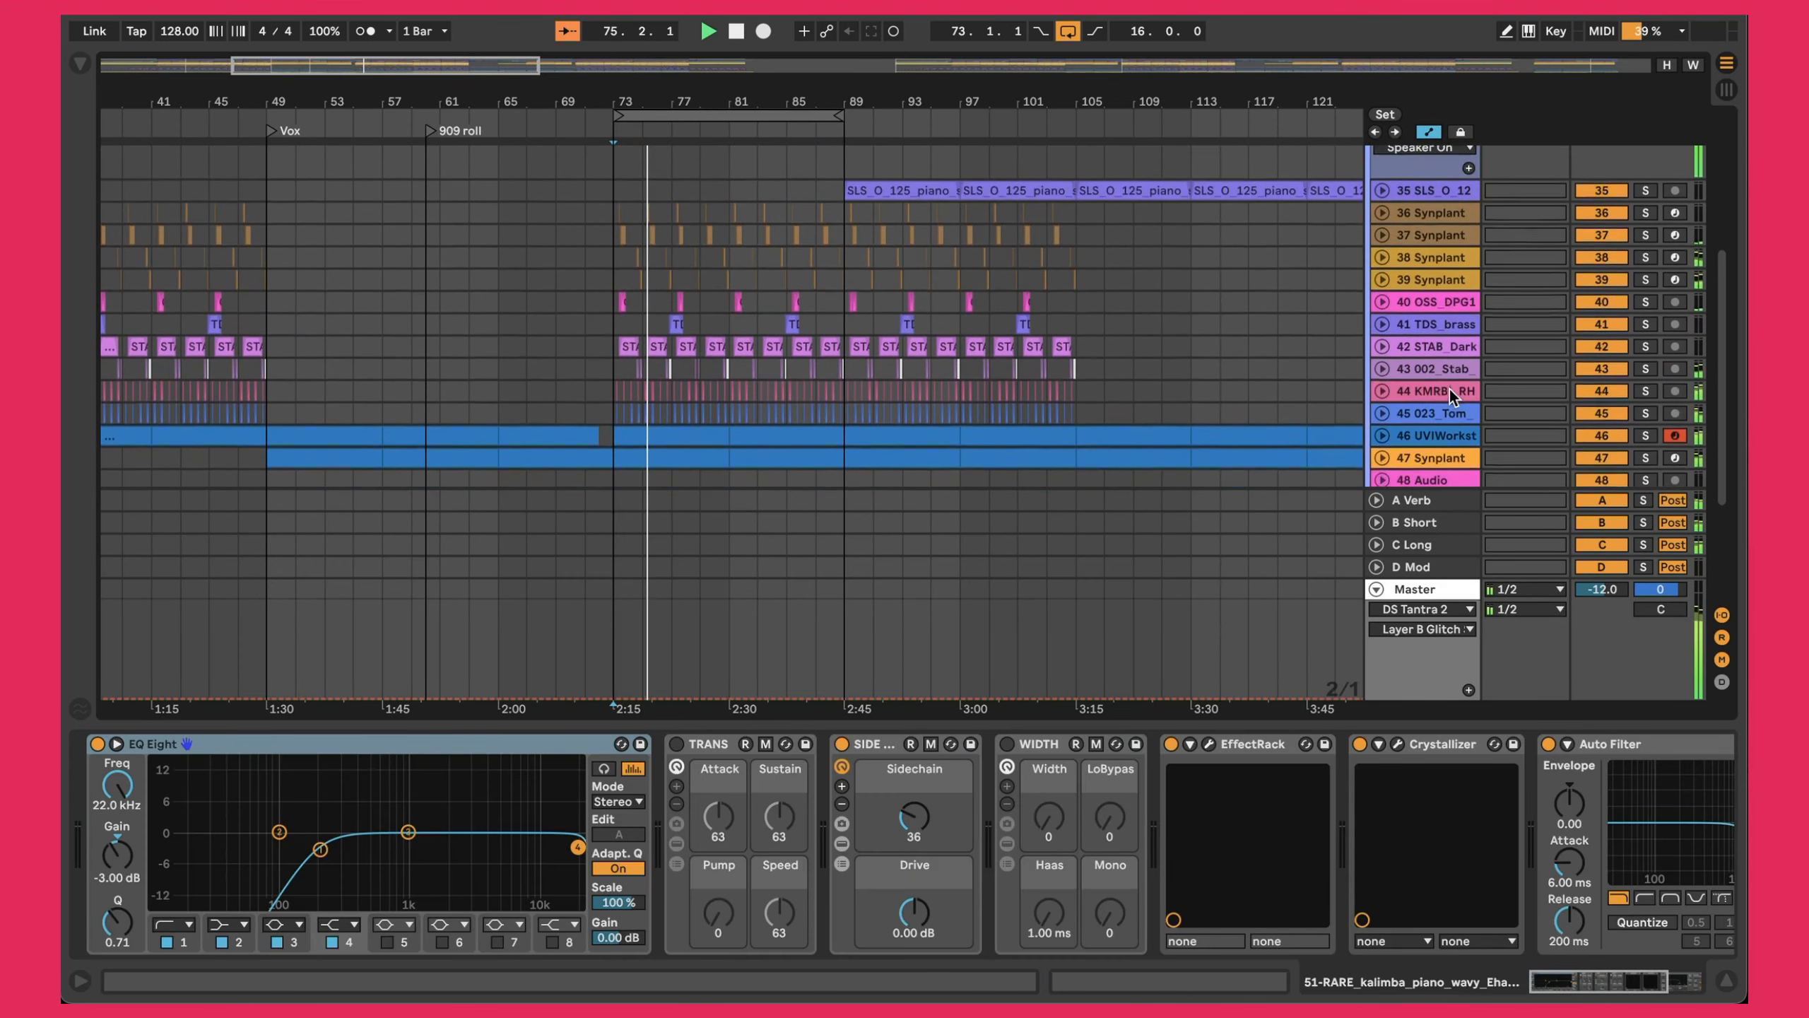
shift+click(1445, 277)
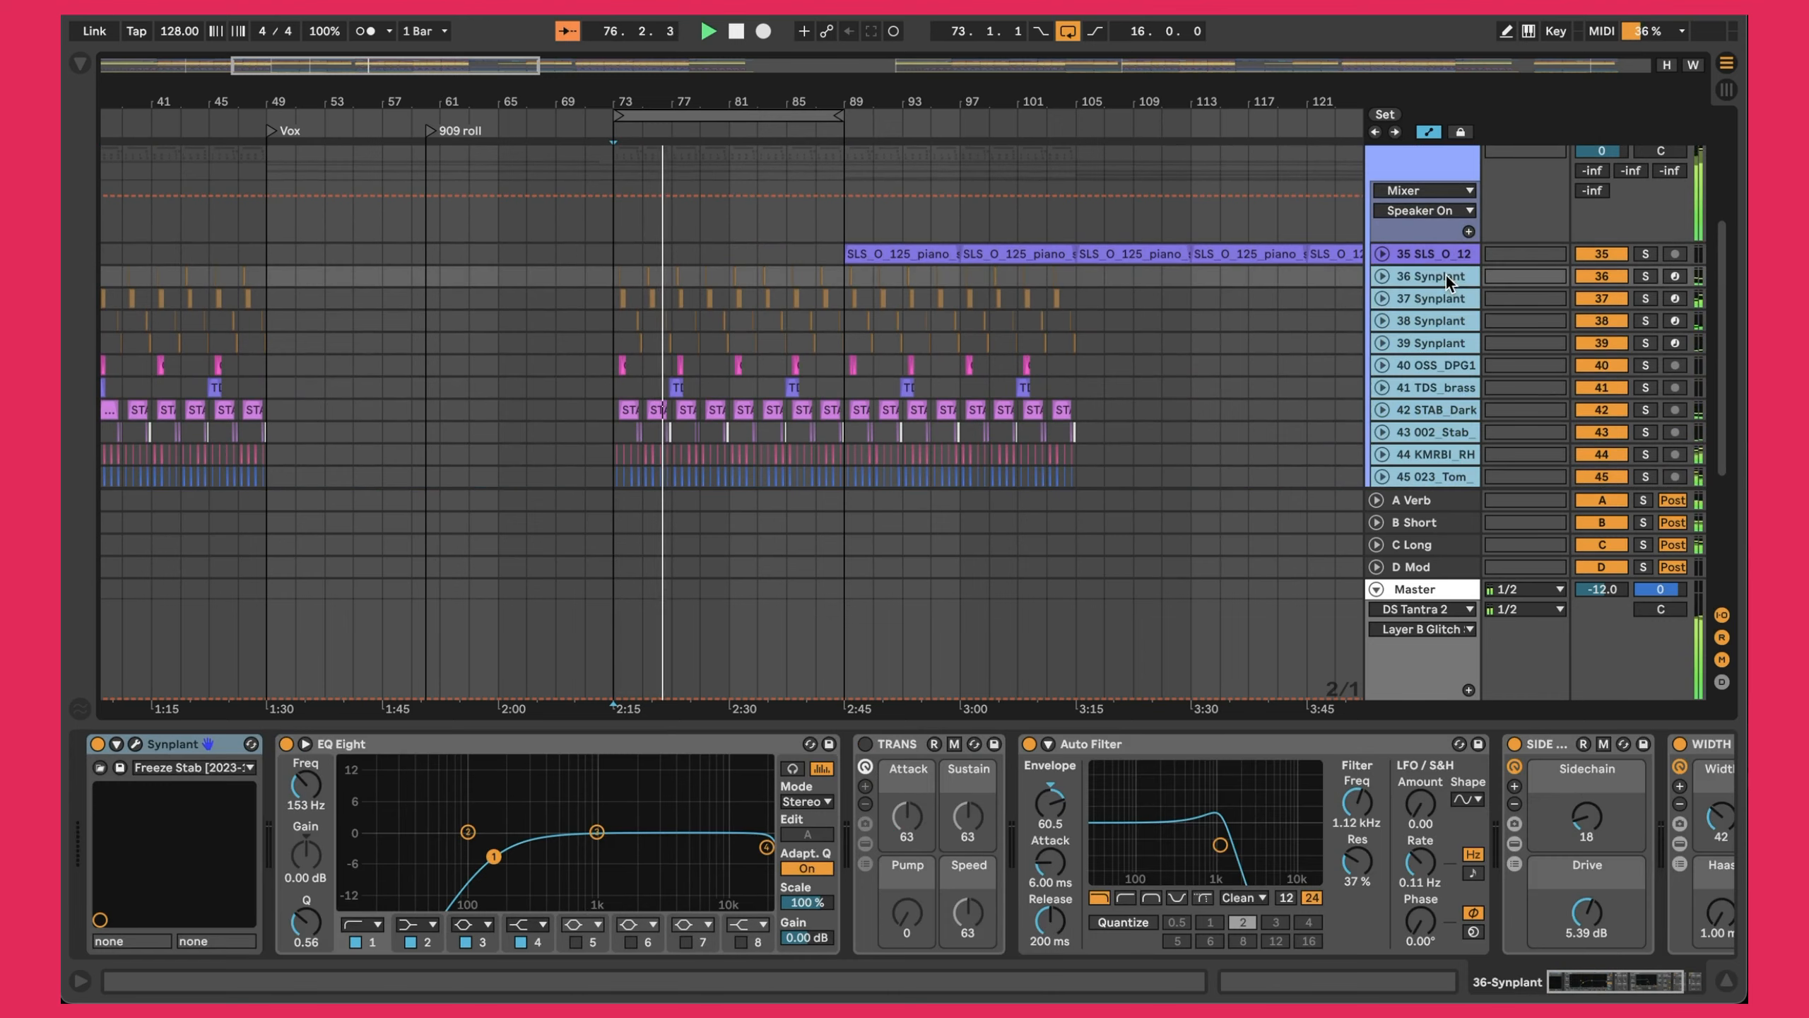
click(1584, 274)
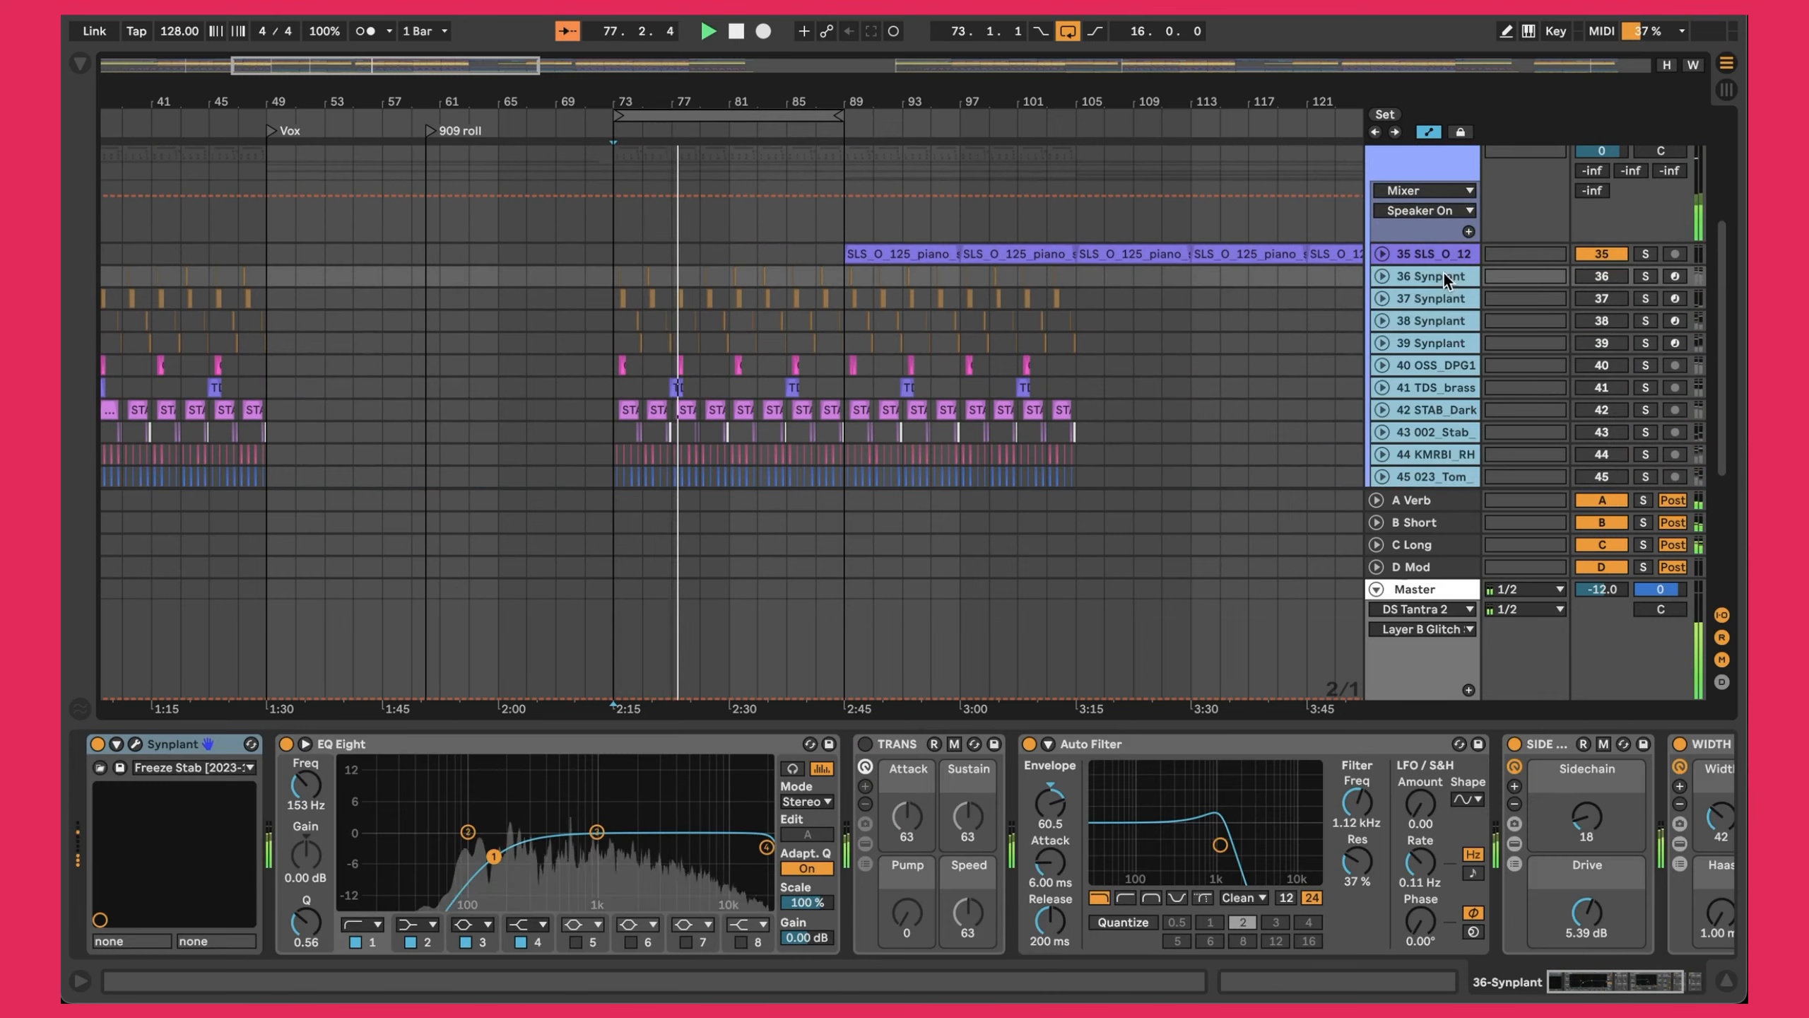
scroll(1111, 271, down, 5)
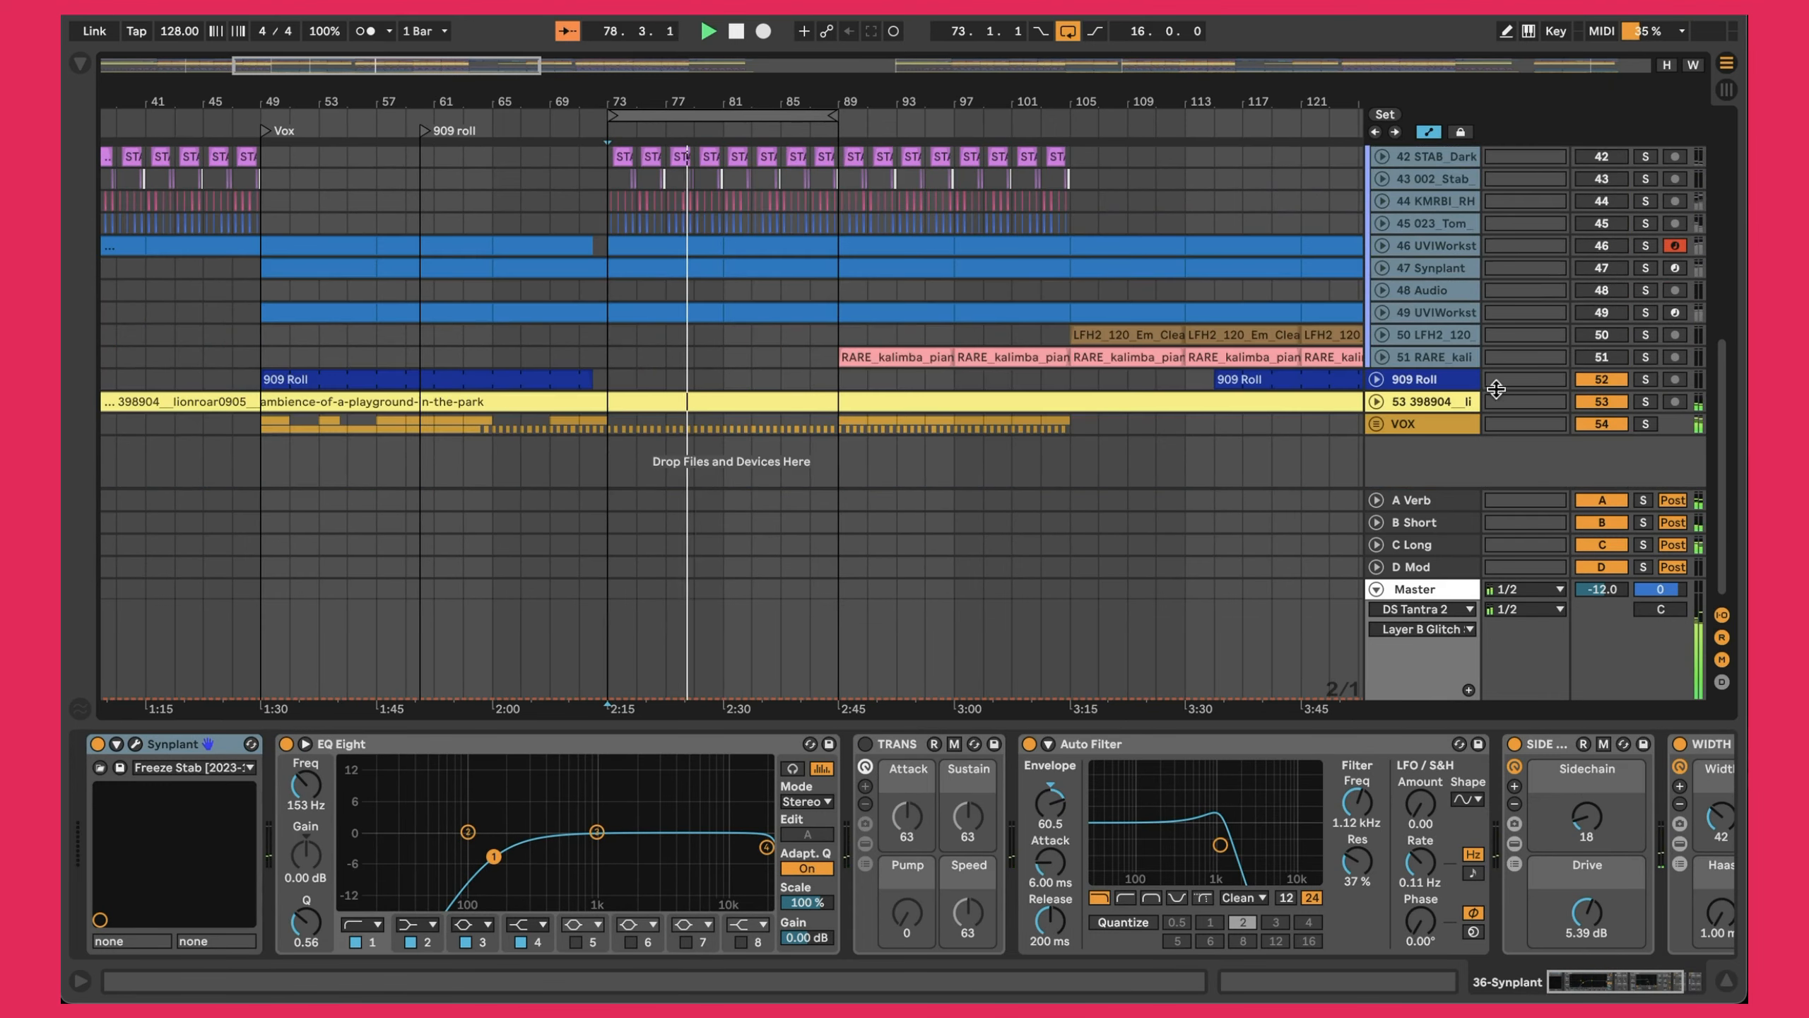
scroll(1003, 260, up, 10)
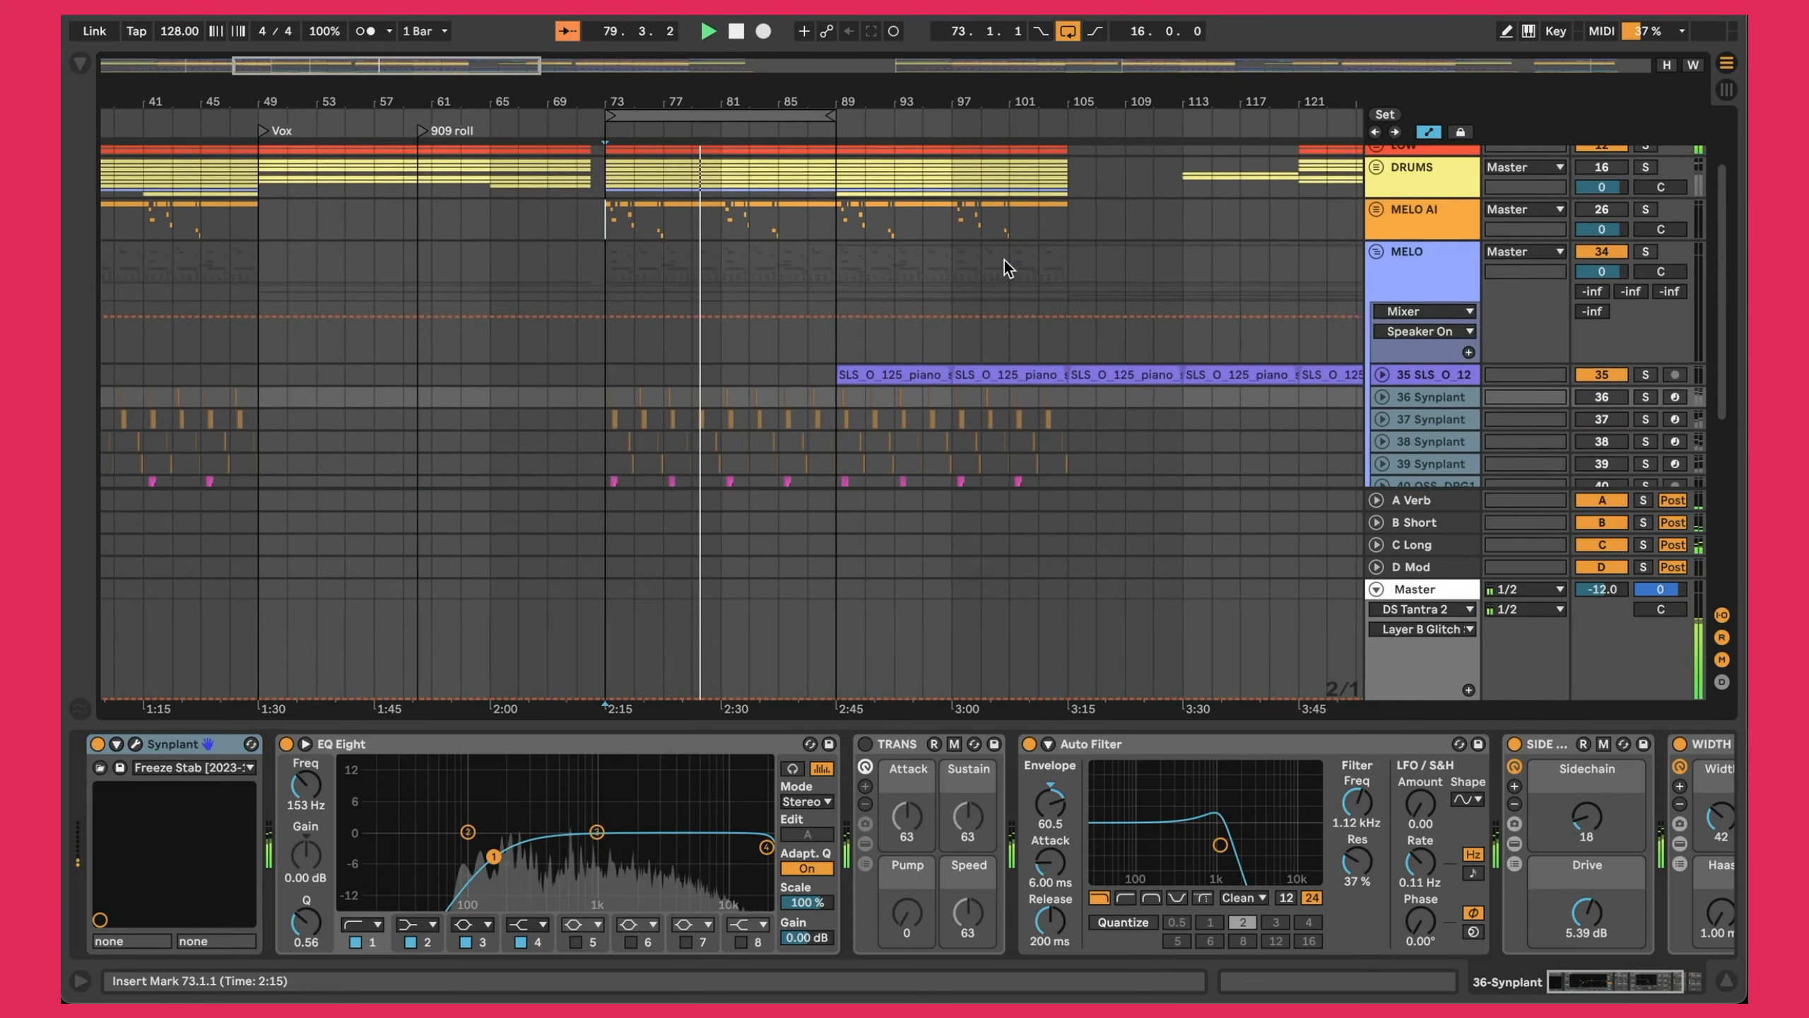
Reactivate only the 36 Synplant track of the muted MELO layers and expand it to show its clips.
scroll(1065, 335, down, 1)
click(1230, 344)
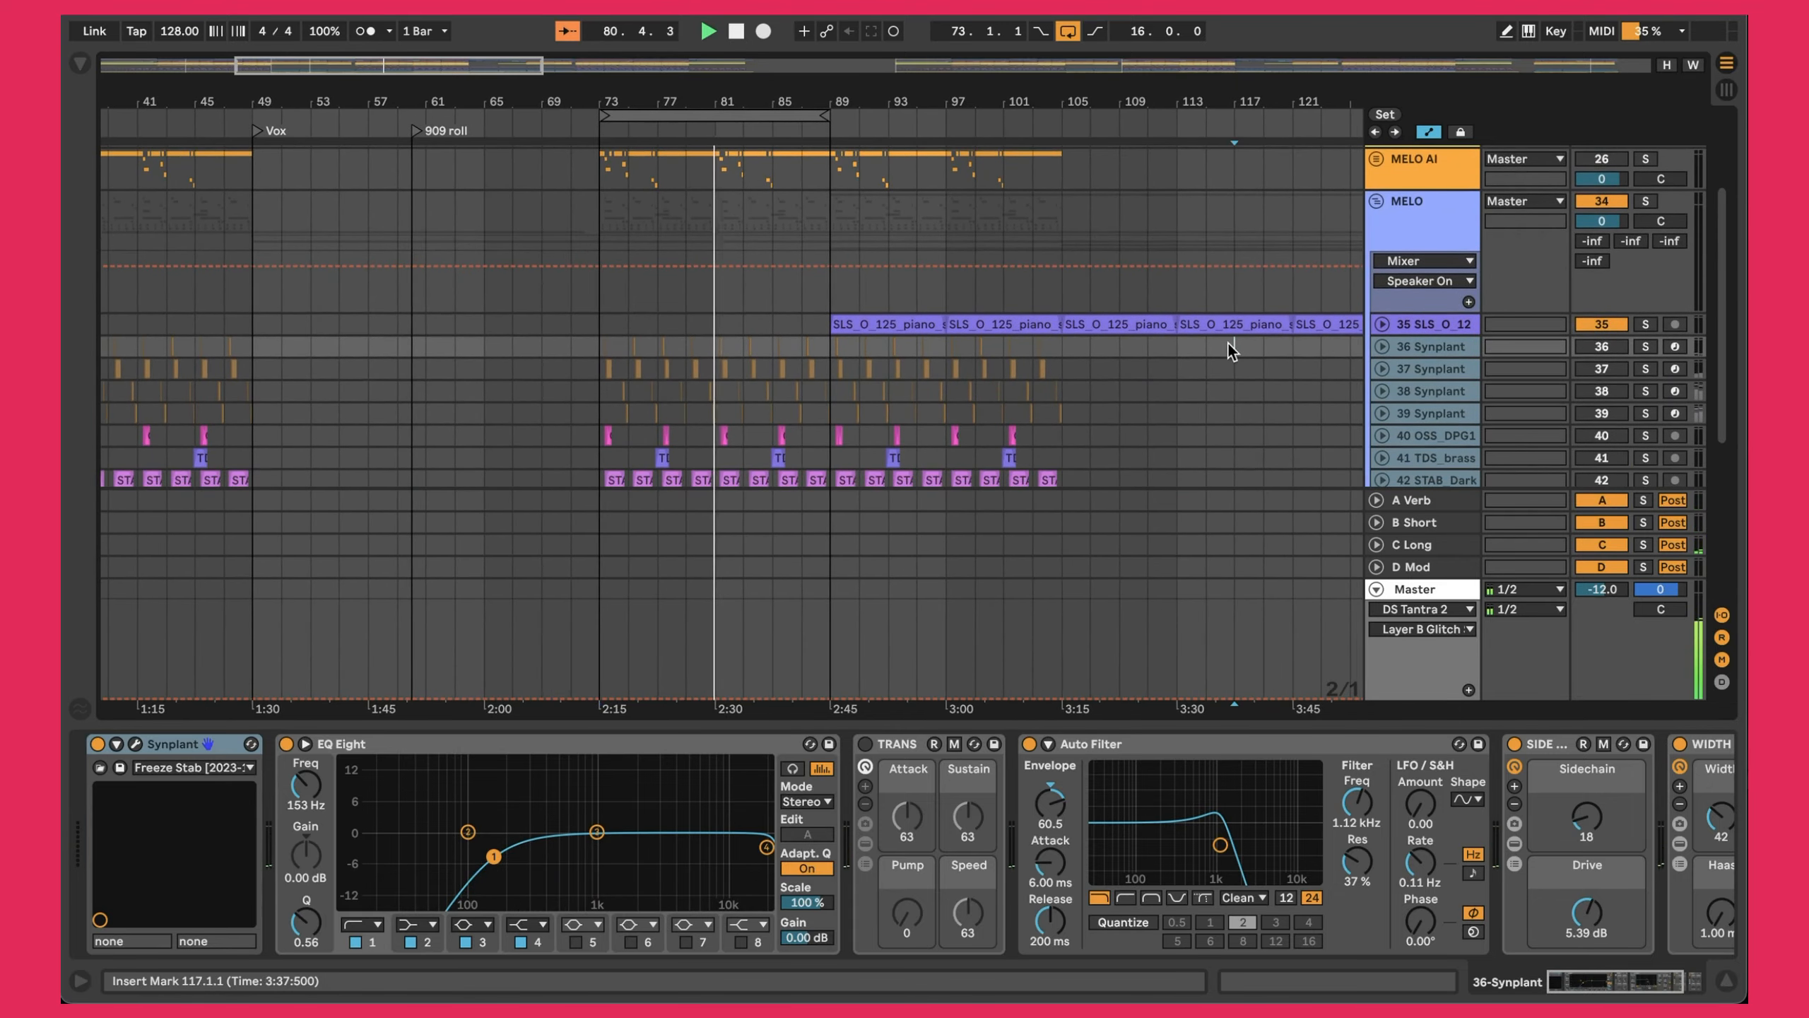
click(1593, 348)
drag(714, 114, 714, 185)
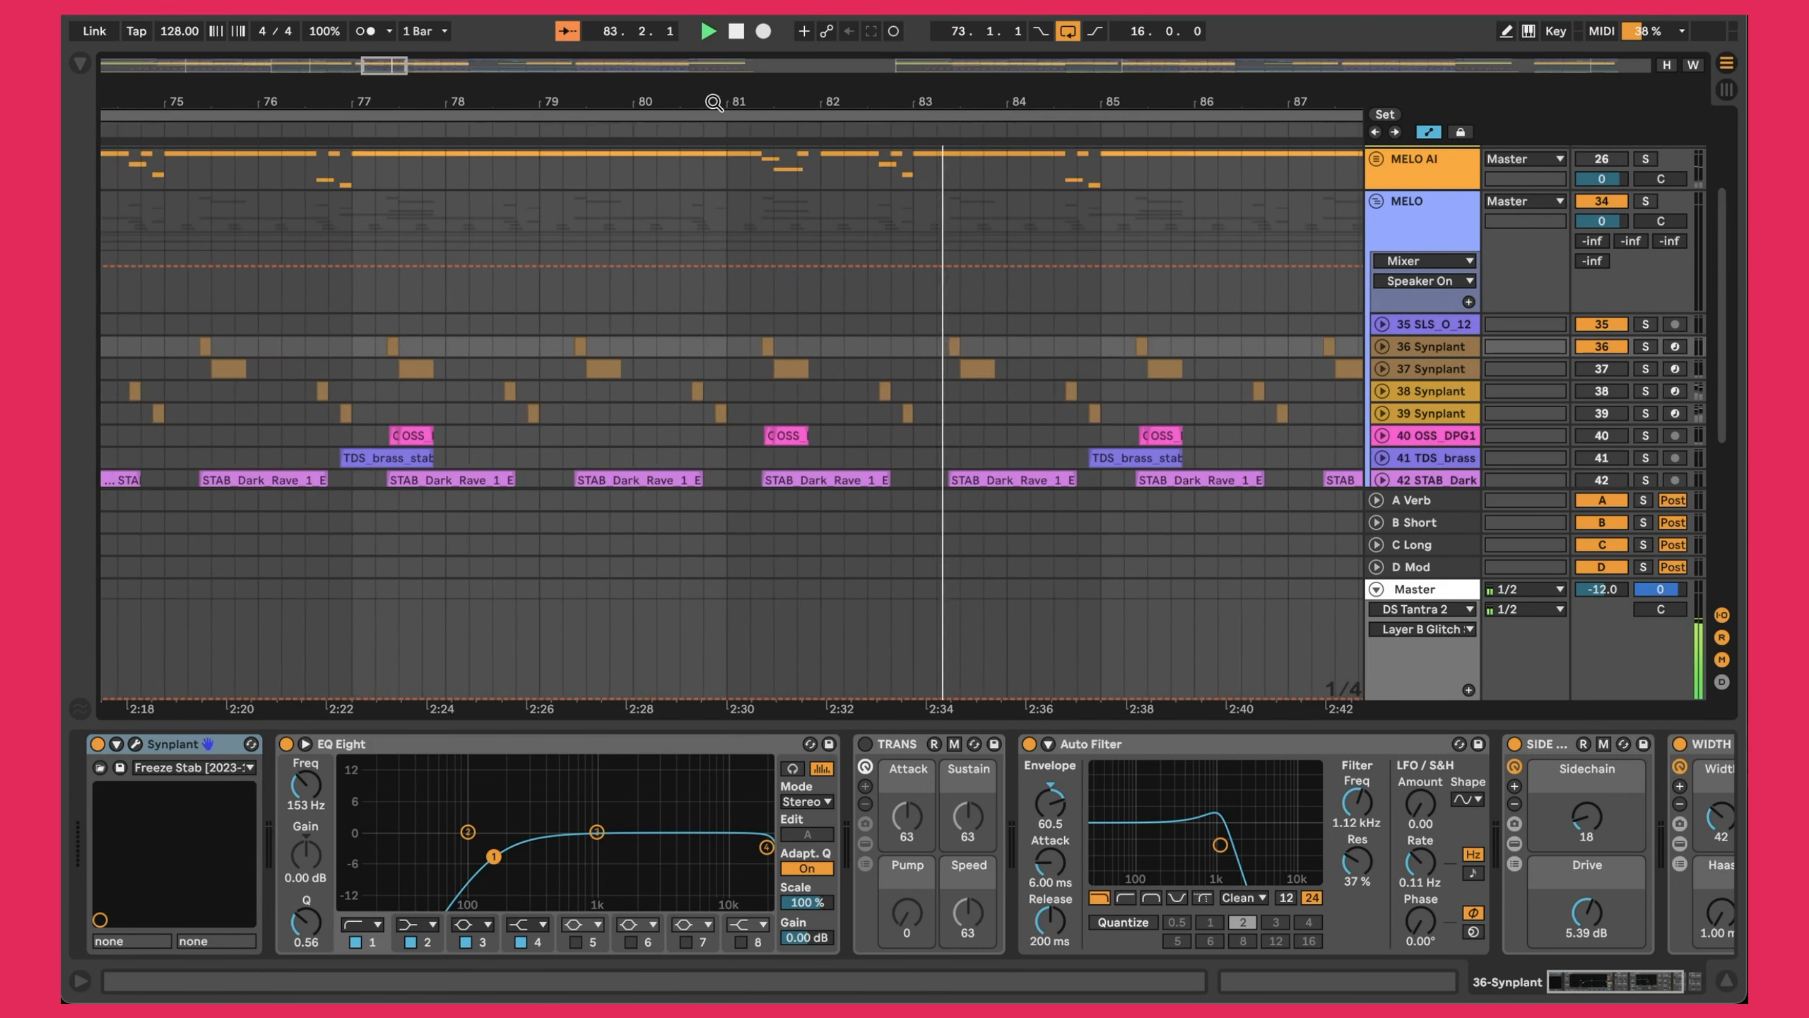
click(1382, 348)
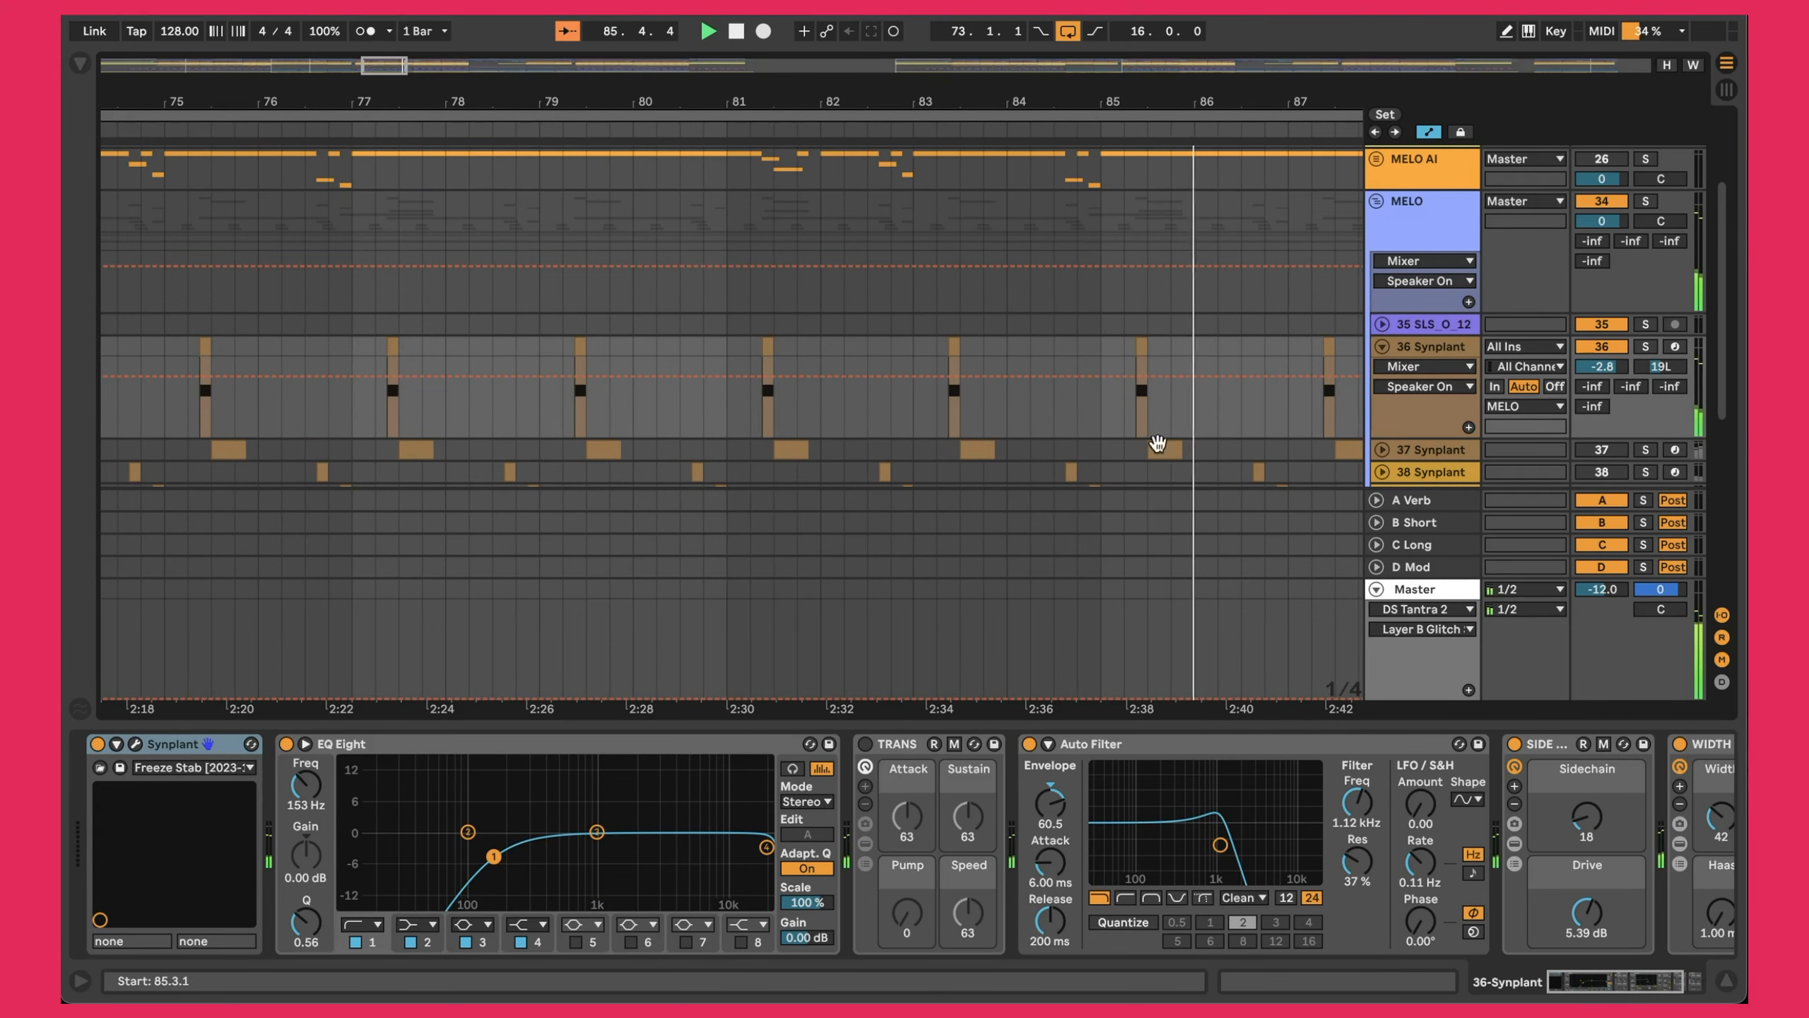
Inspect the notes of the 36 Synplant clip near bar 85 folded to used pitches, and close the clip view.
double_click(1141, 349)
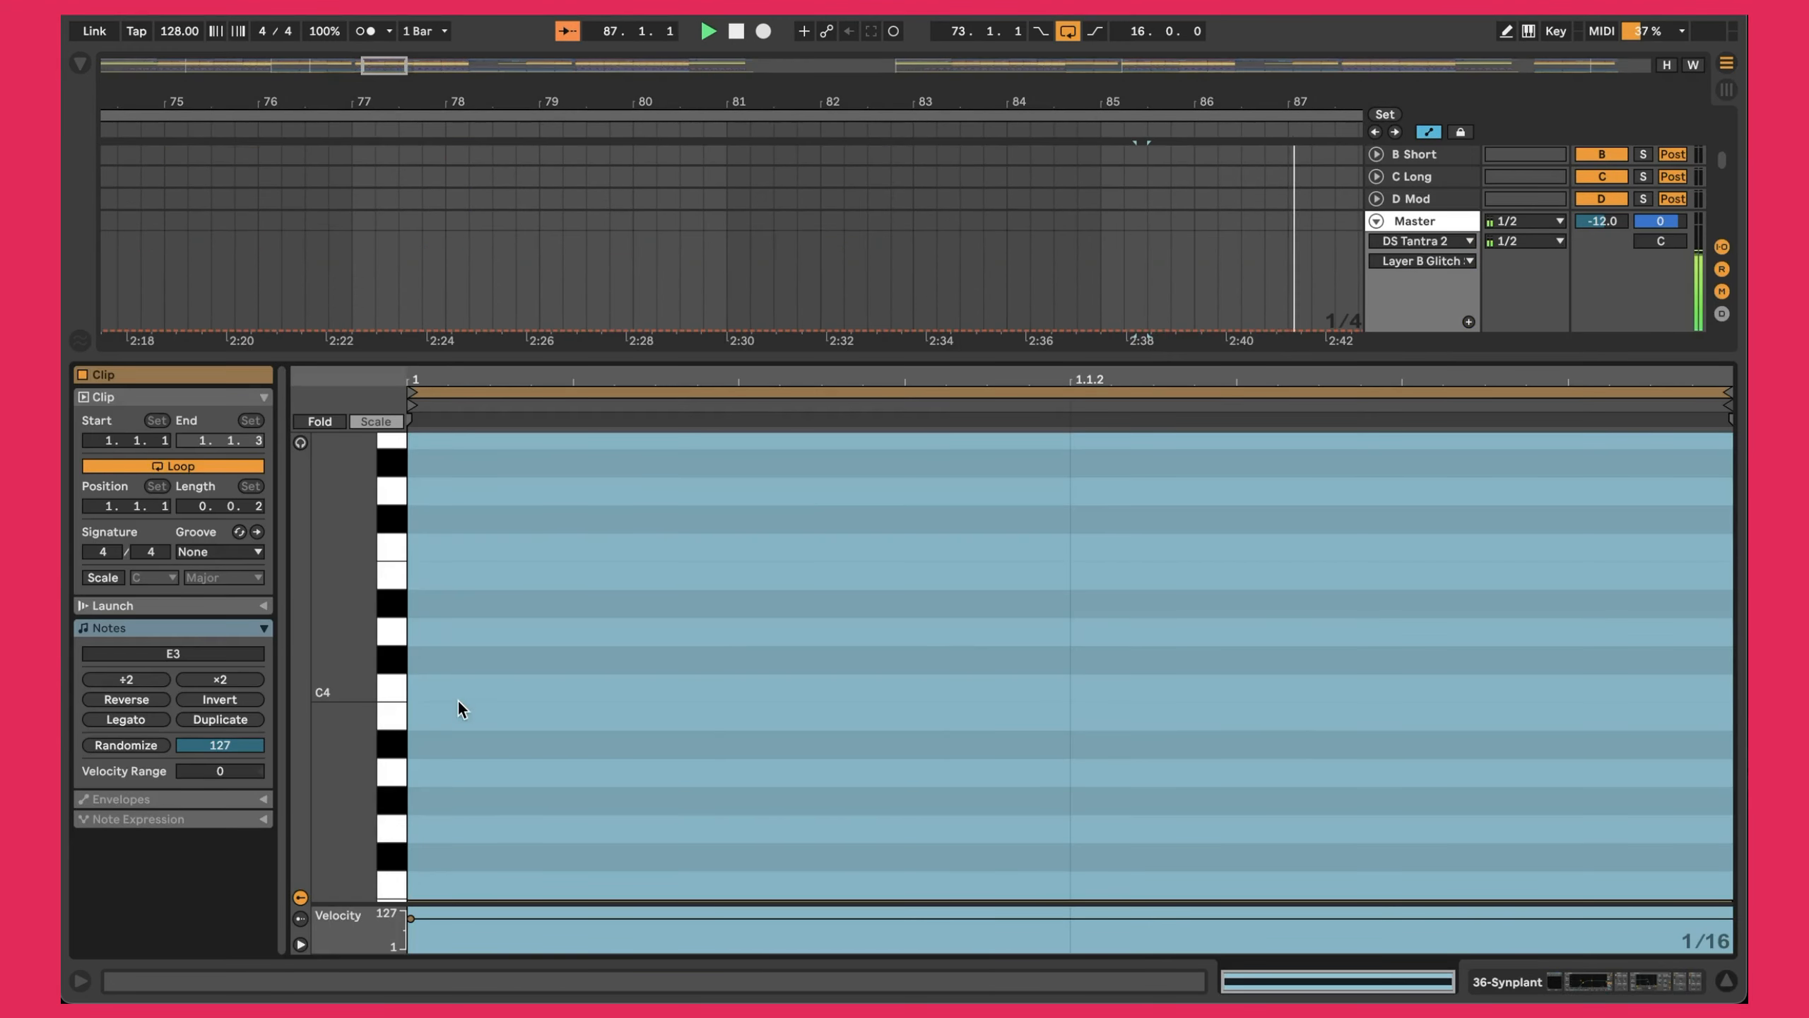
scroll(458, 698, down, 2)
click(326, 418)
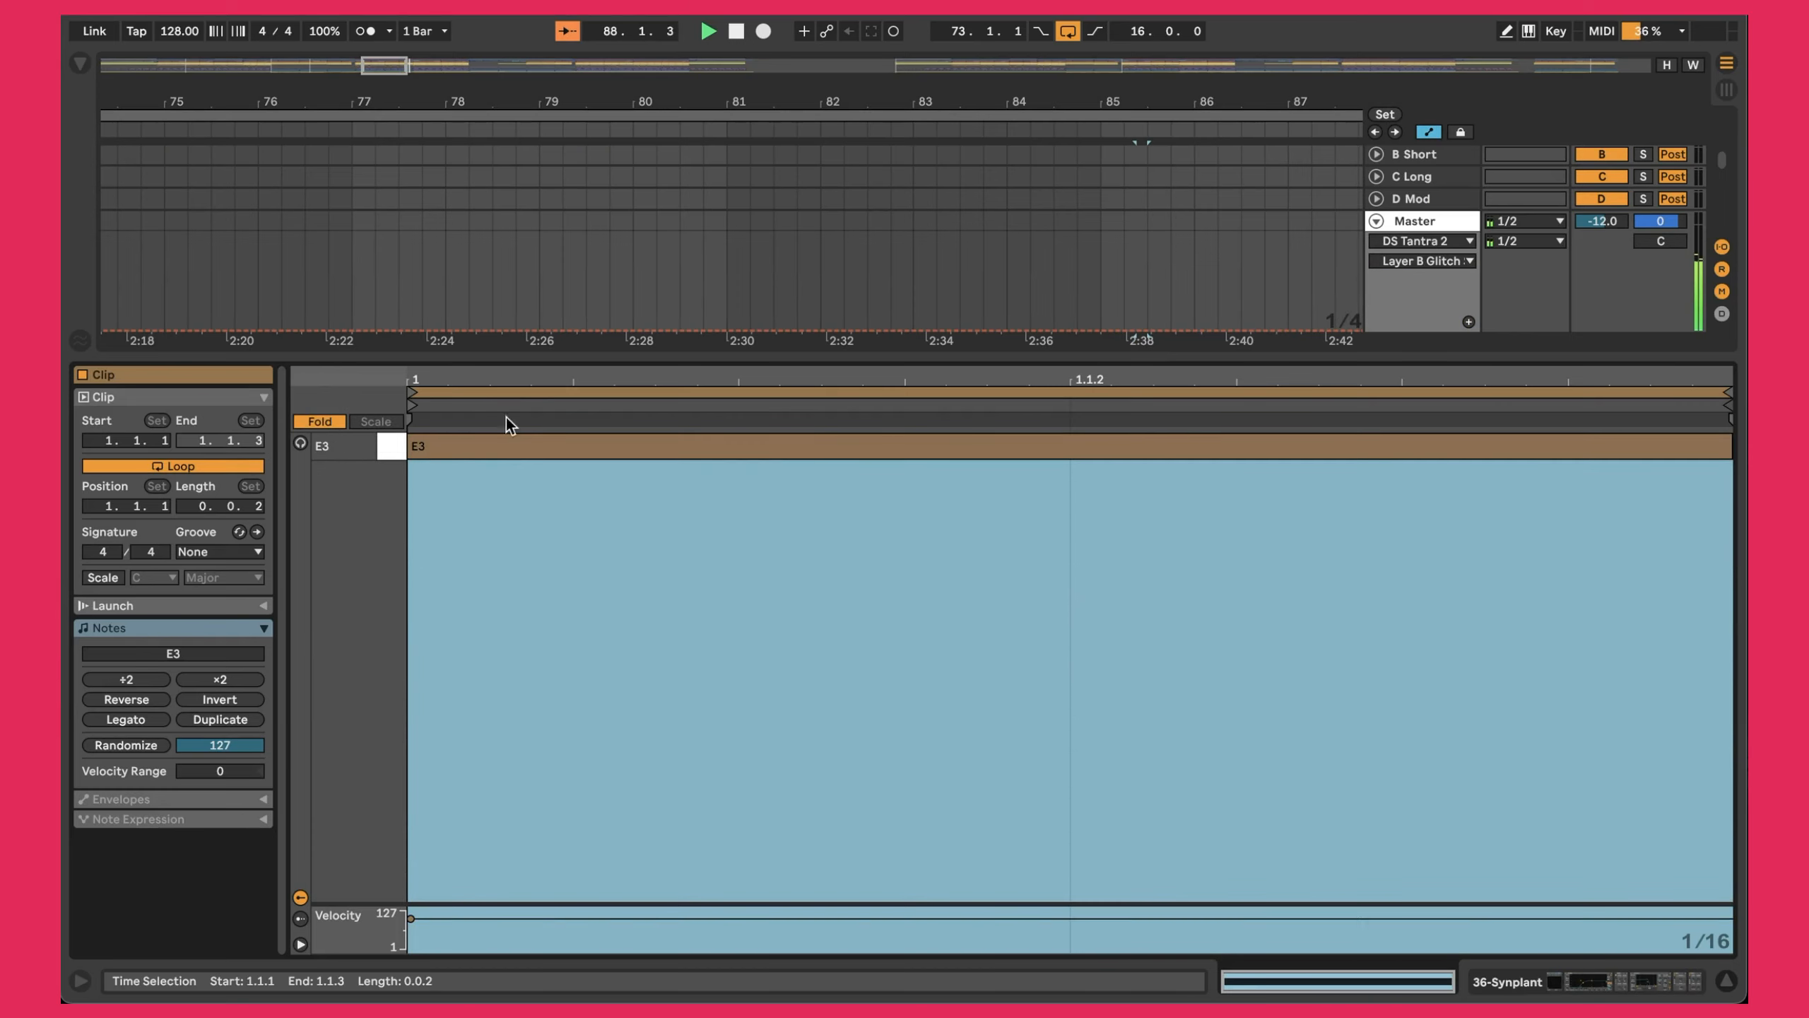
key(super+alt+l)
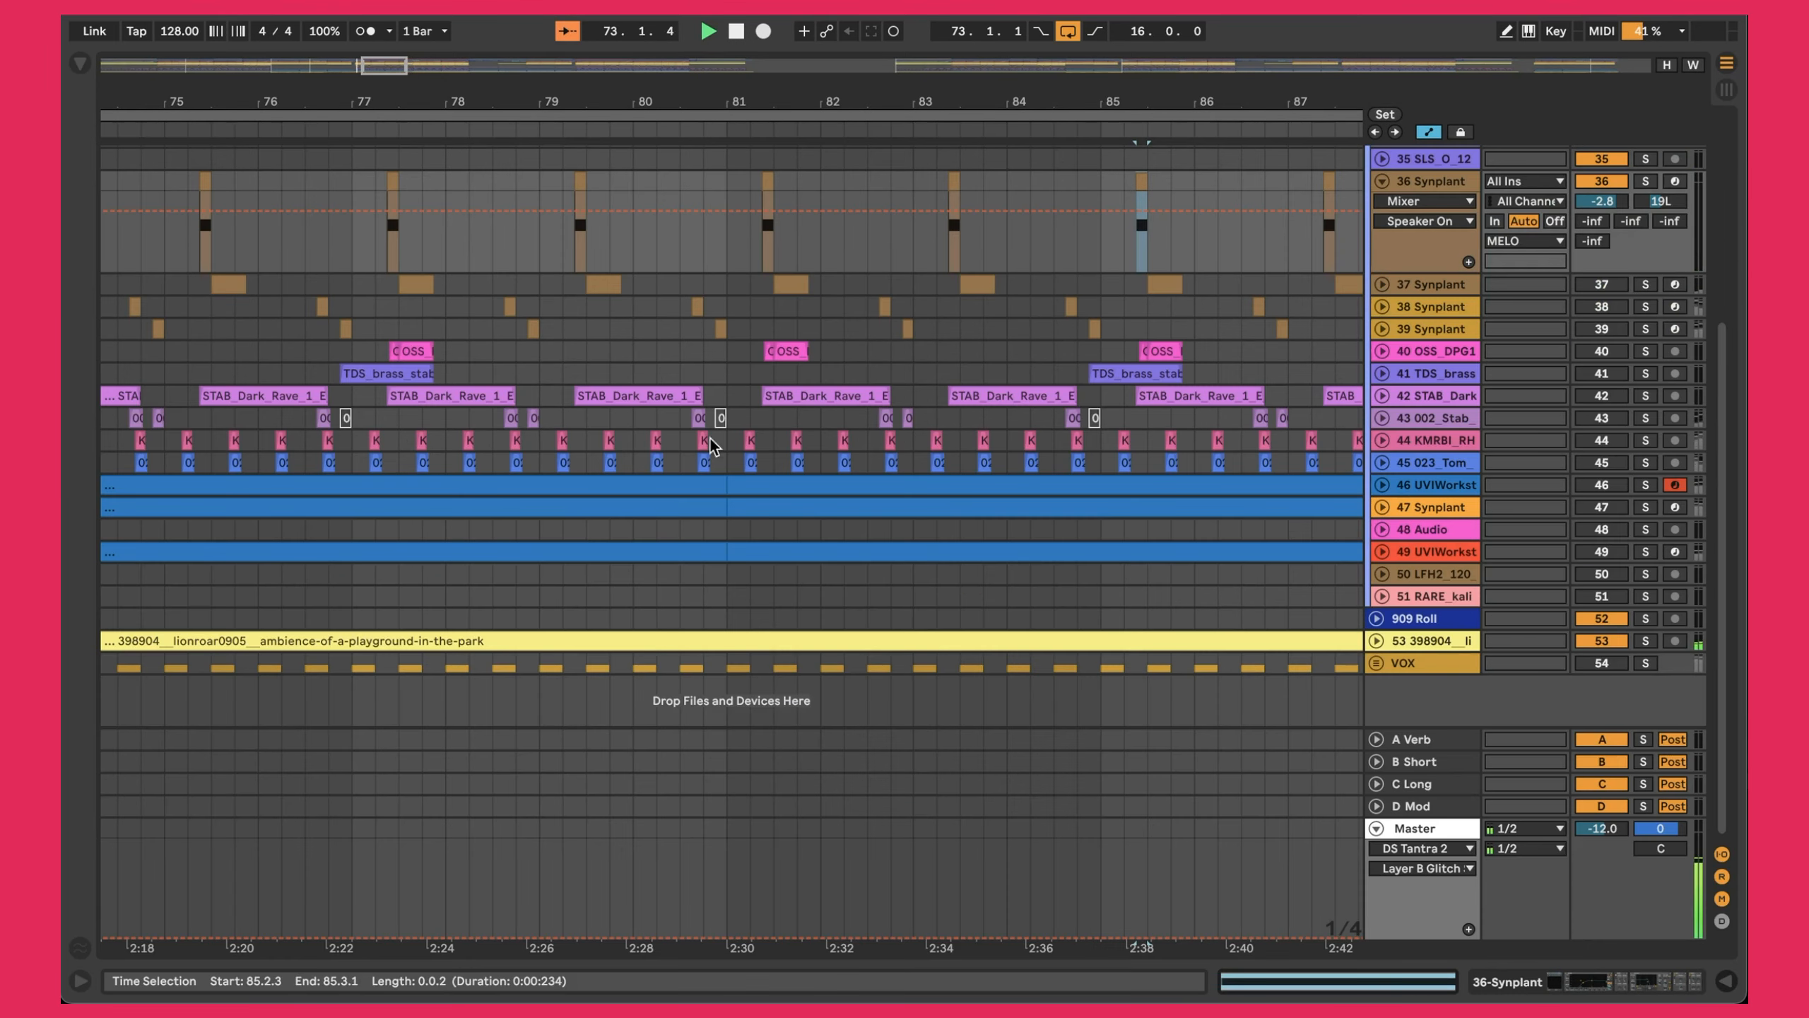
click(1187, 332)
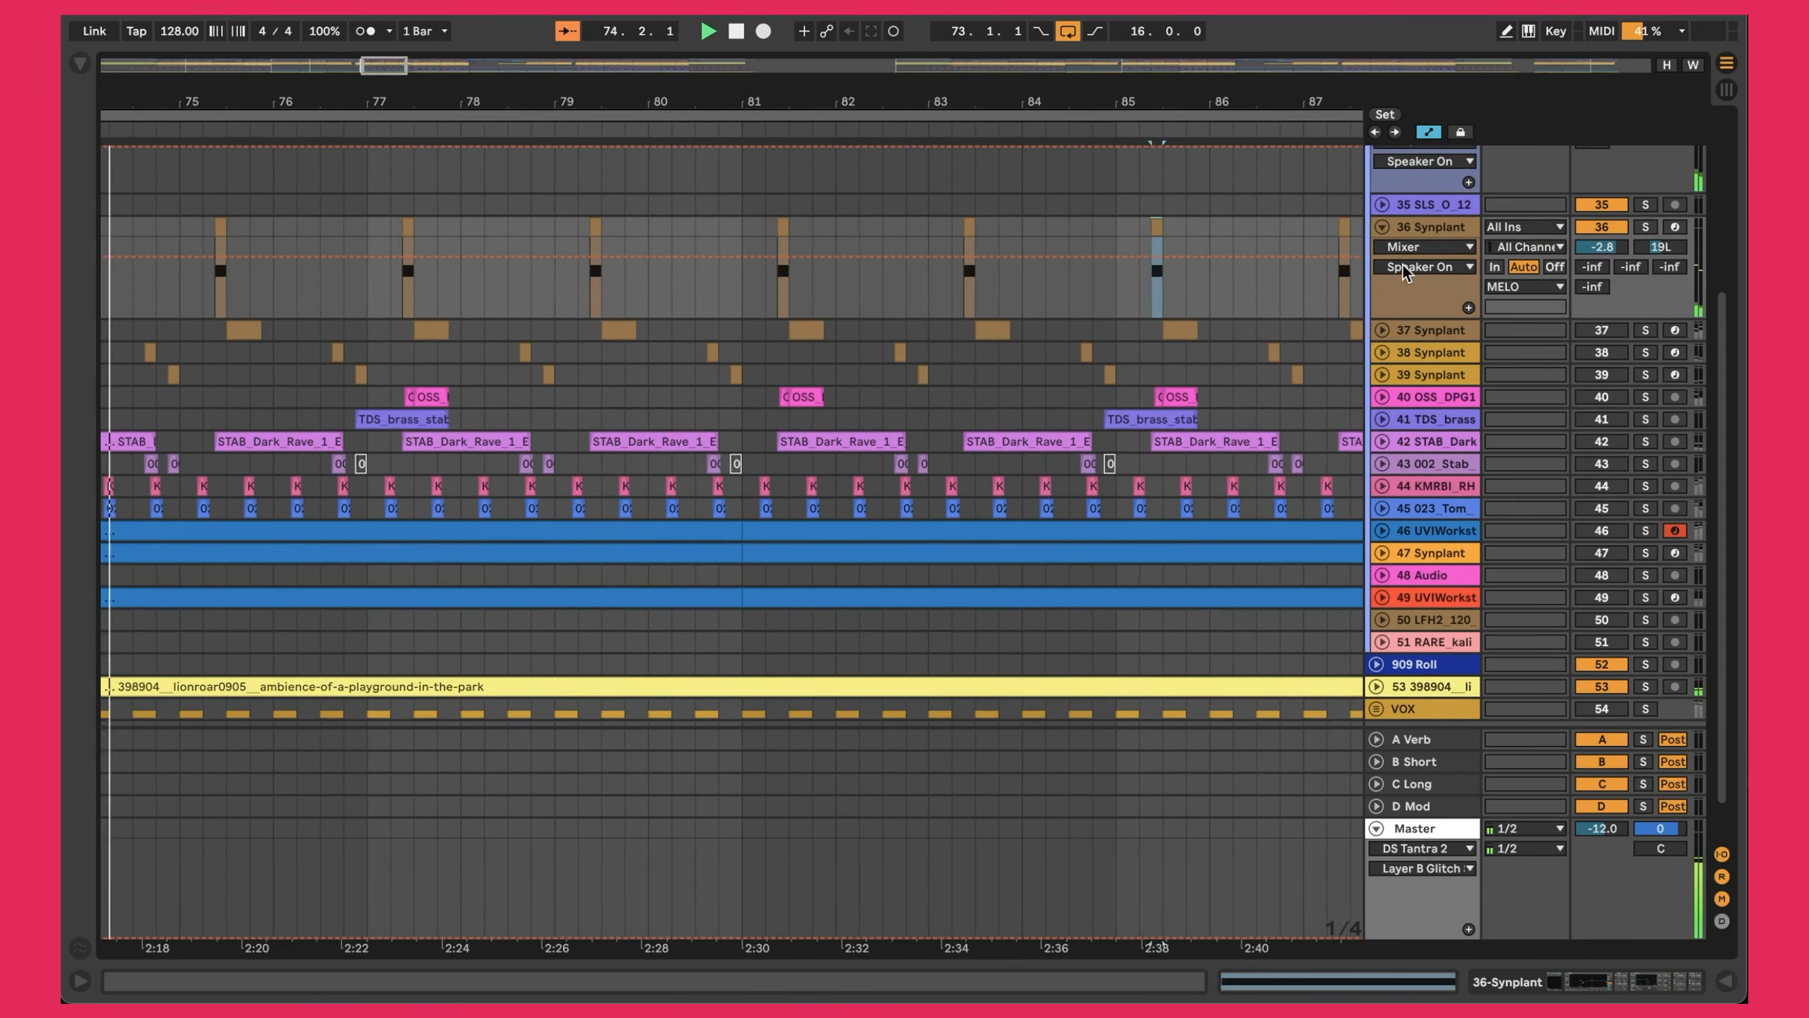
click(981, 329)
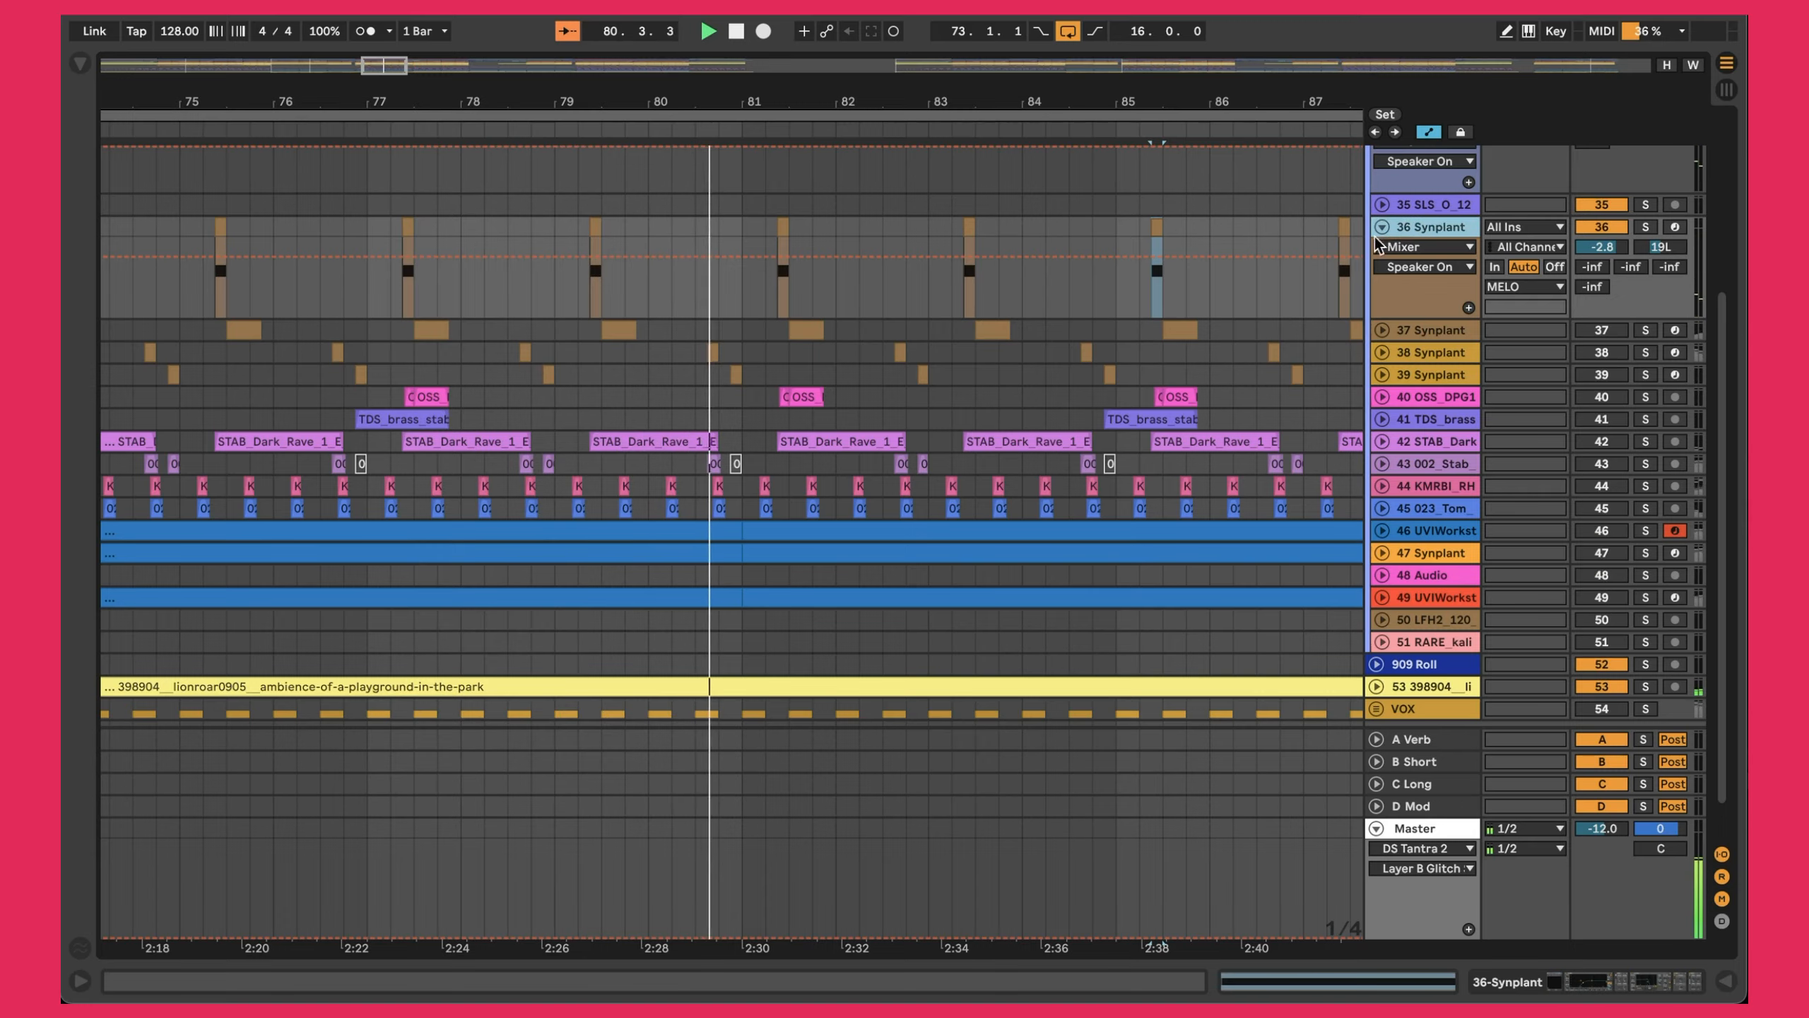
Expand the MELO AI group, reactivate it and solo it.
scroll(1029, 336, up, 5)
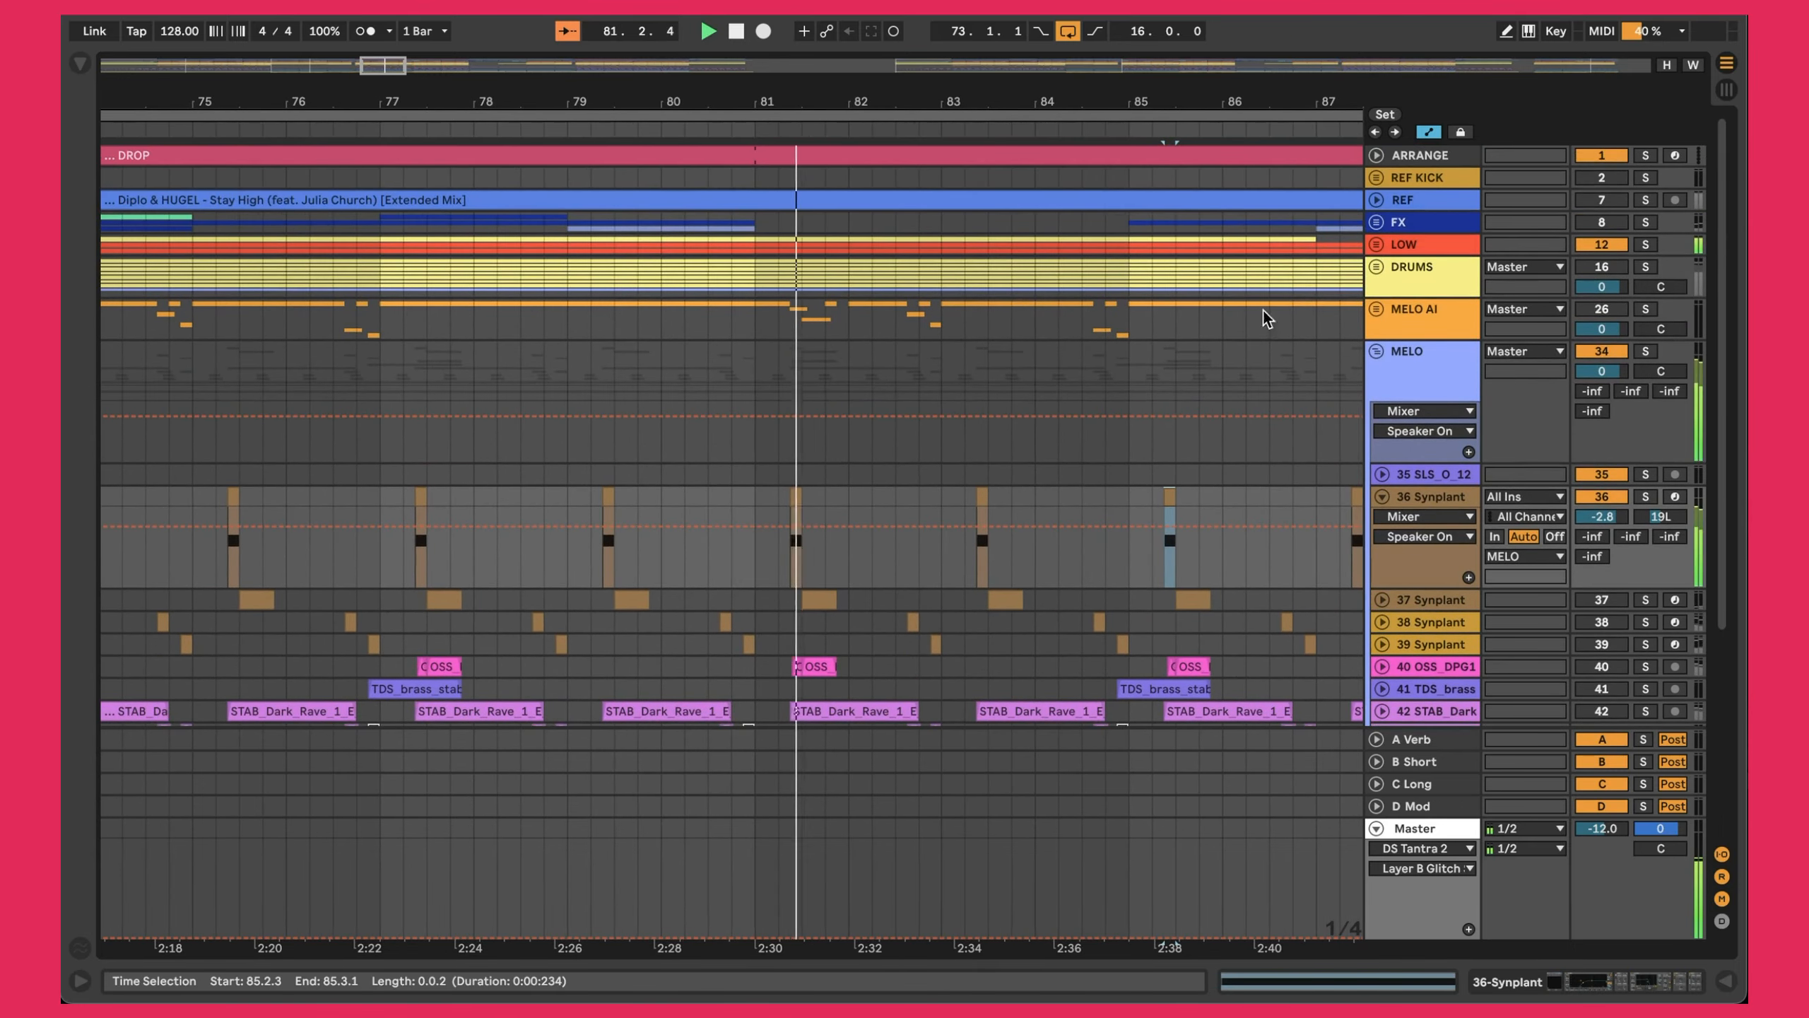
click(1377, 308)
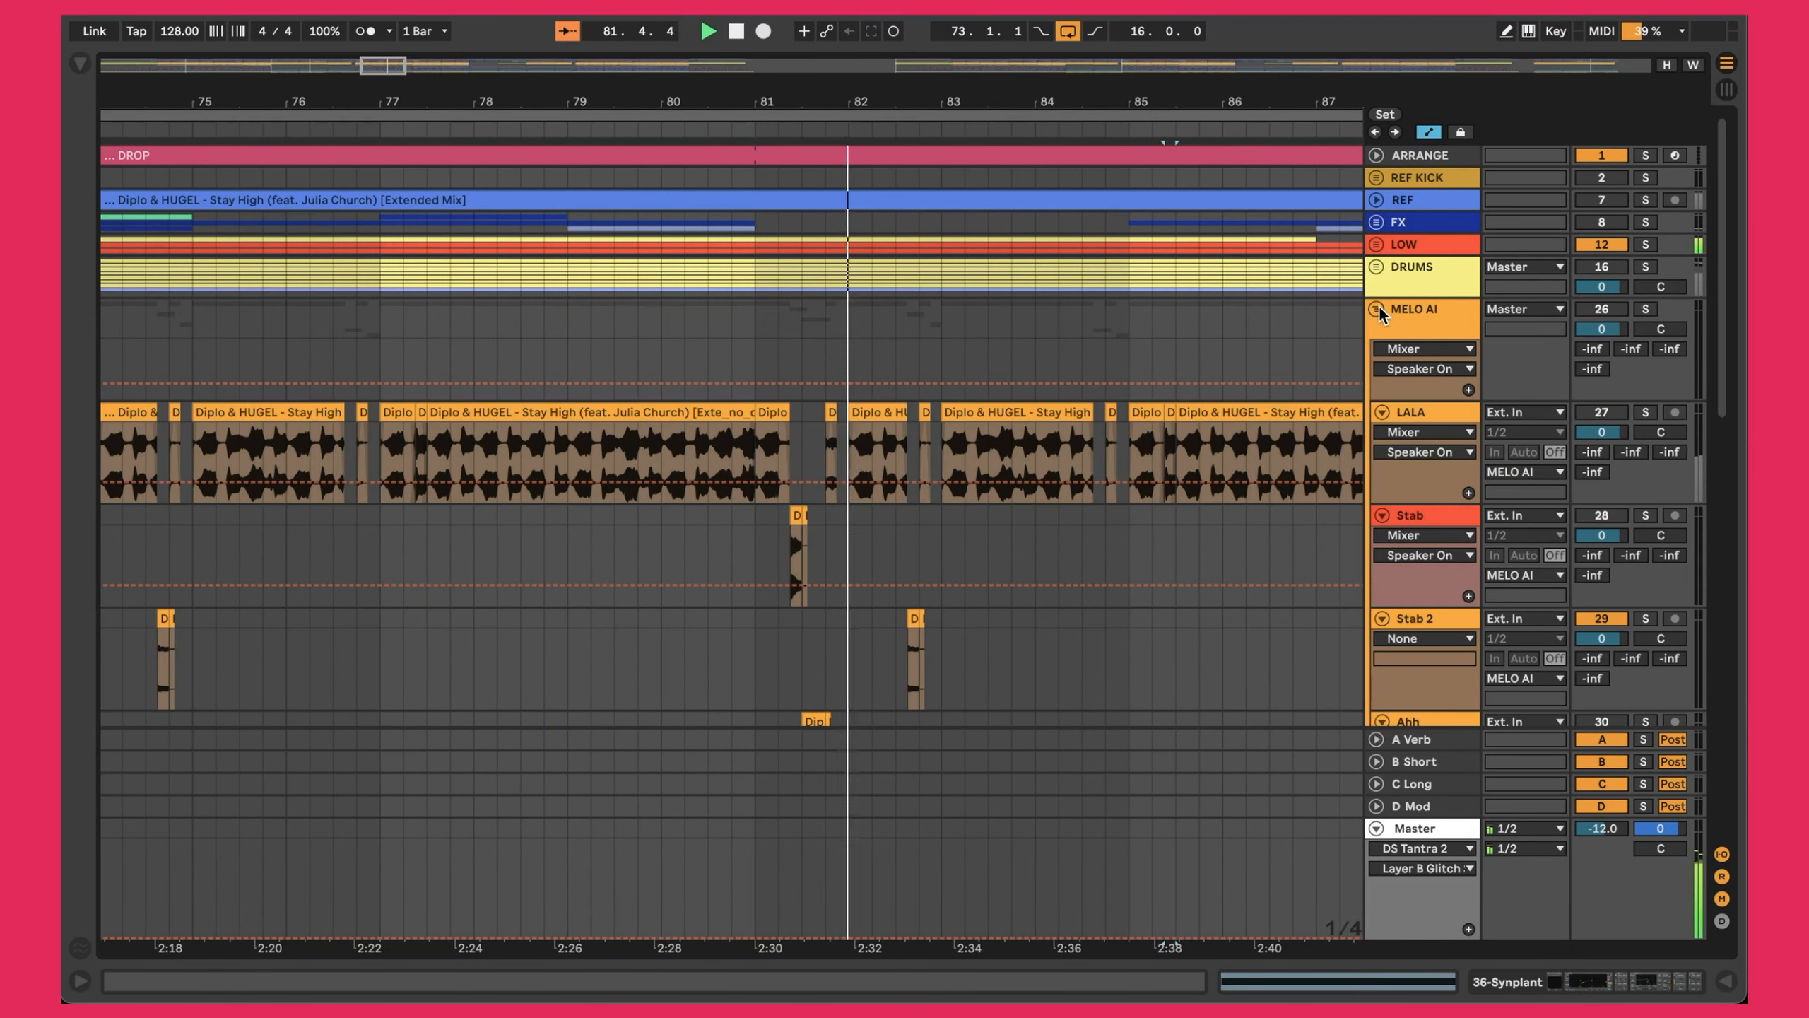
click(1604, 310)
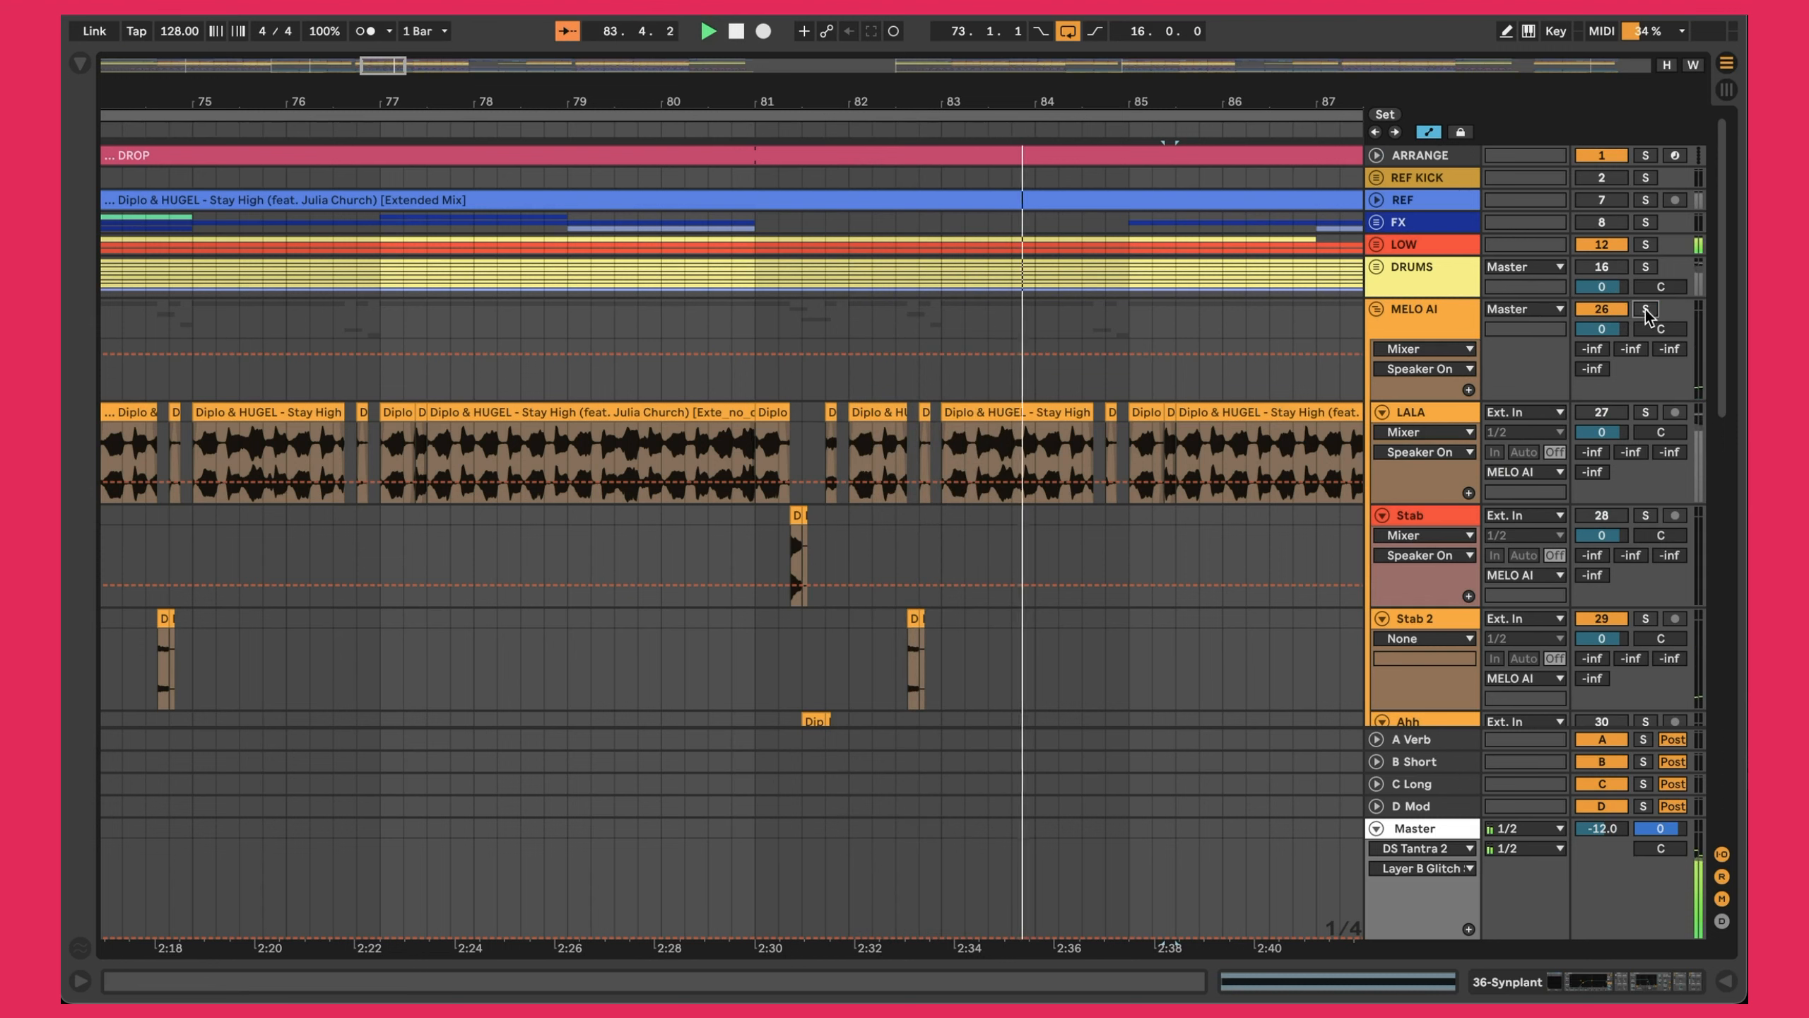
Activate the LALA, Stab, Ahh, Bass, Tom and Tom2 tracks inside the MELO AI group to hear them from the drop's start.
scroll(1413, 331, down, 3)
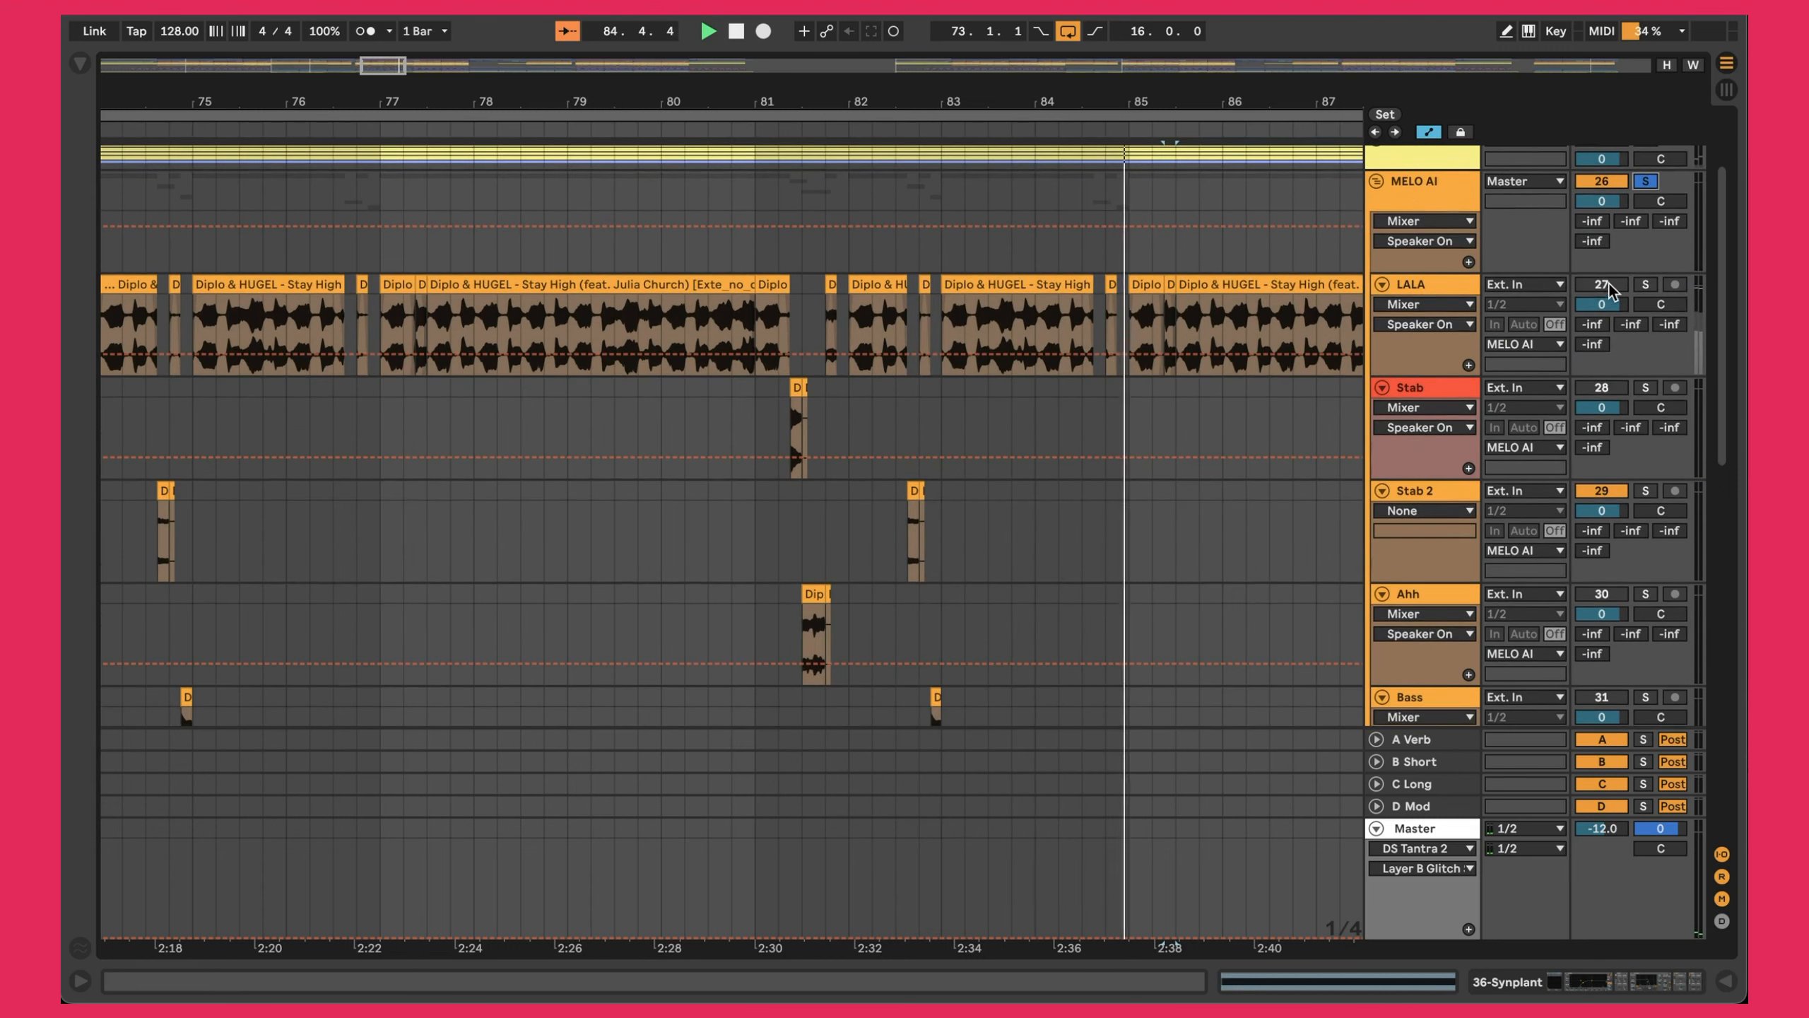
scroll(1610, 499, down, 3)
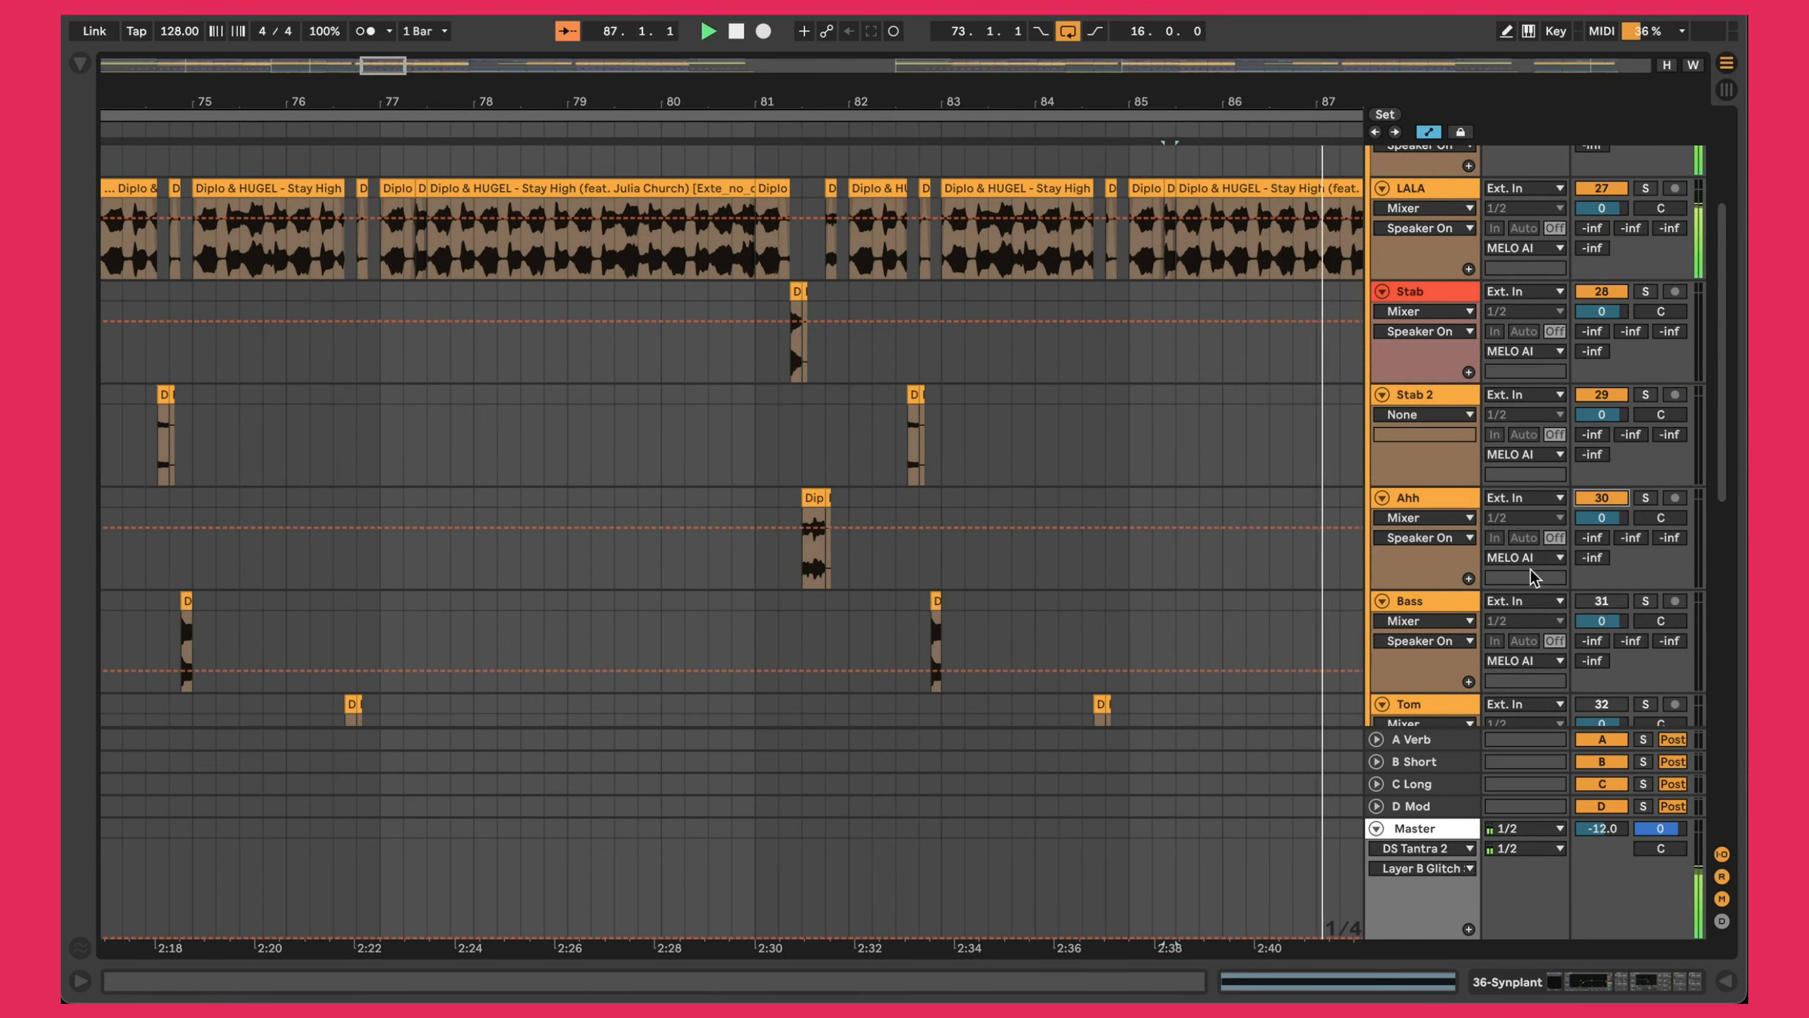
scroll(980, 429, left, 1)
scroll(980, 429, up, 1)
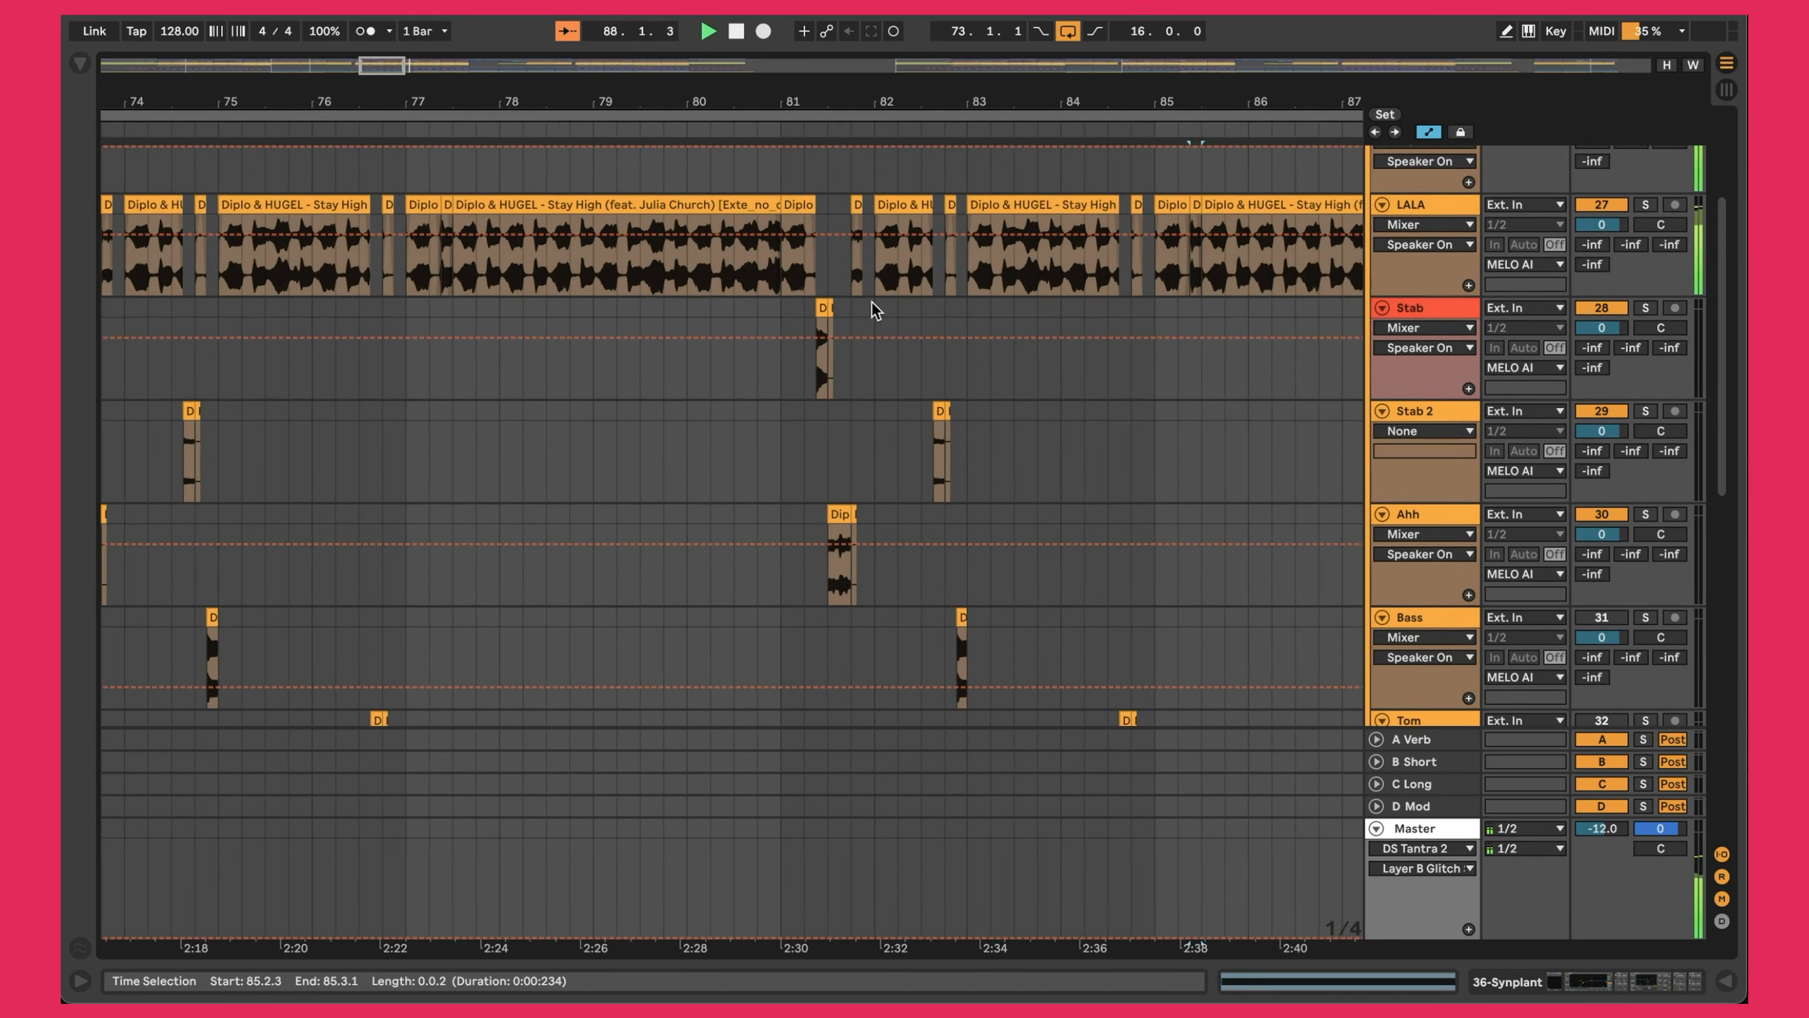
scroll(1611, 627, down, 4)
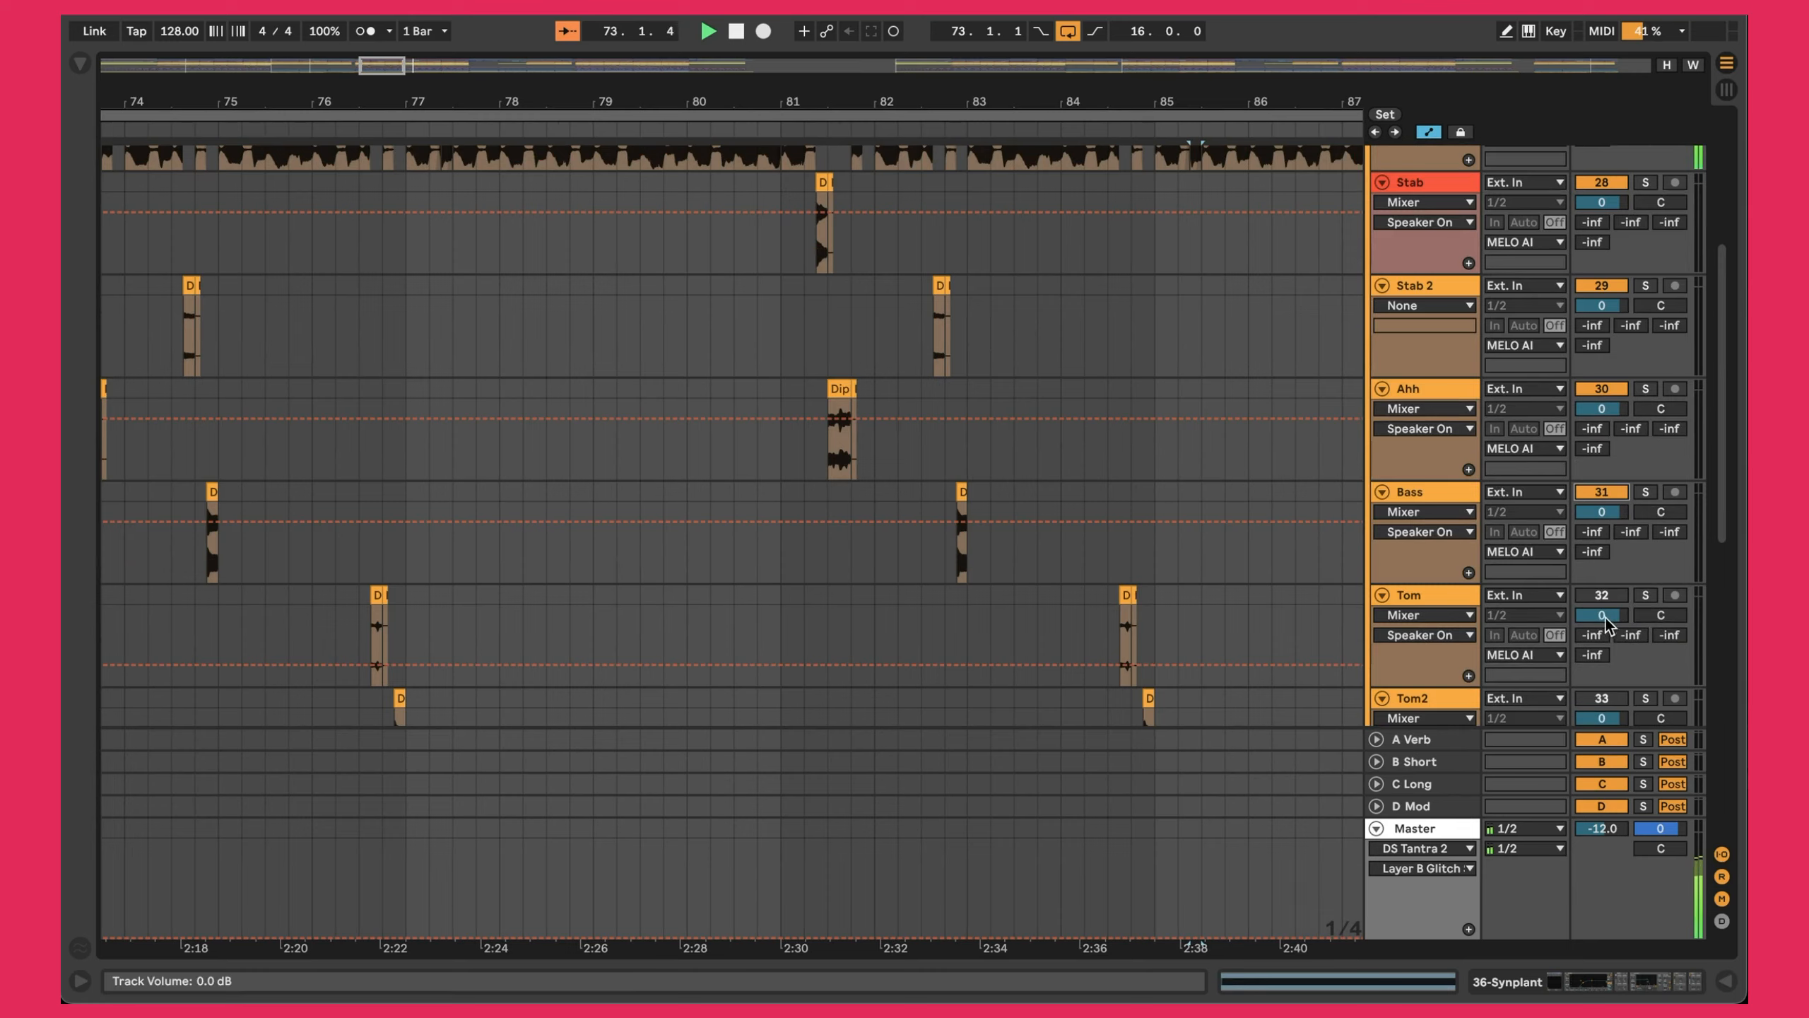
scroll(1020, 352, down, 4)
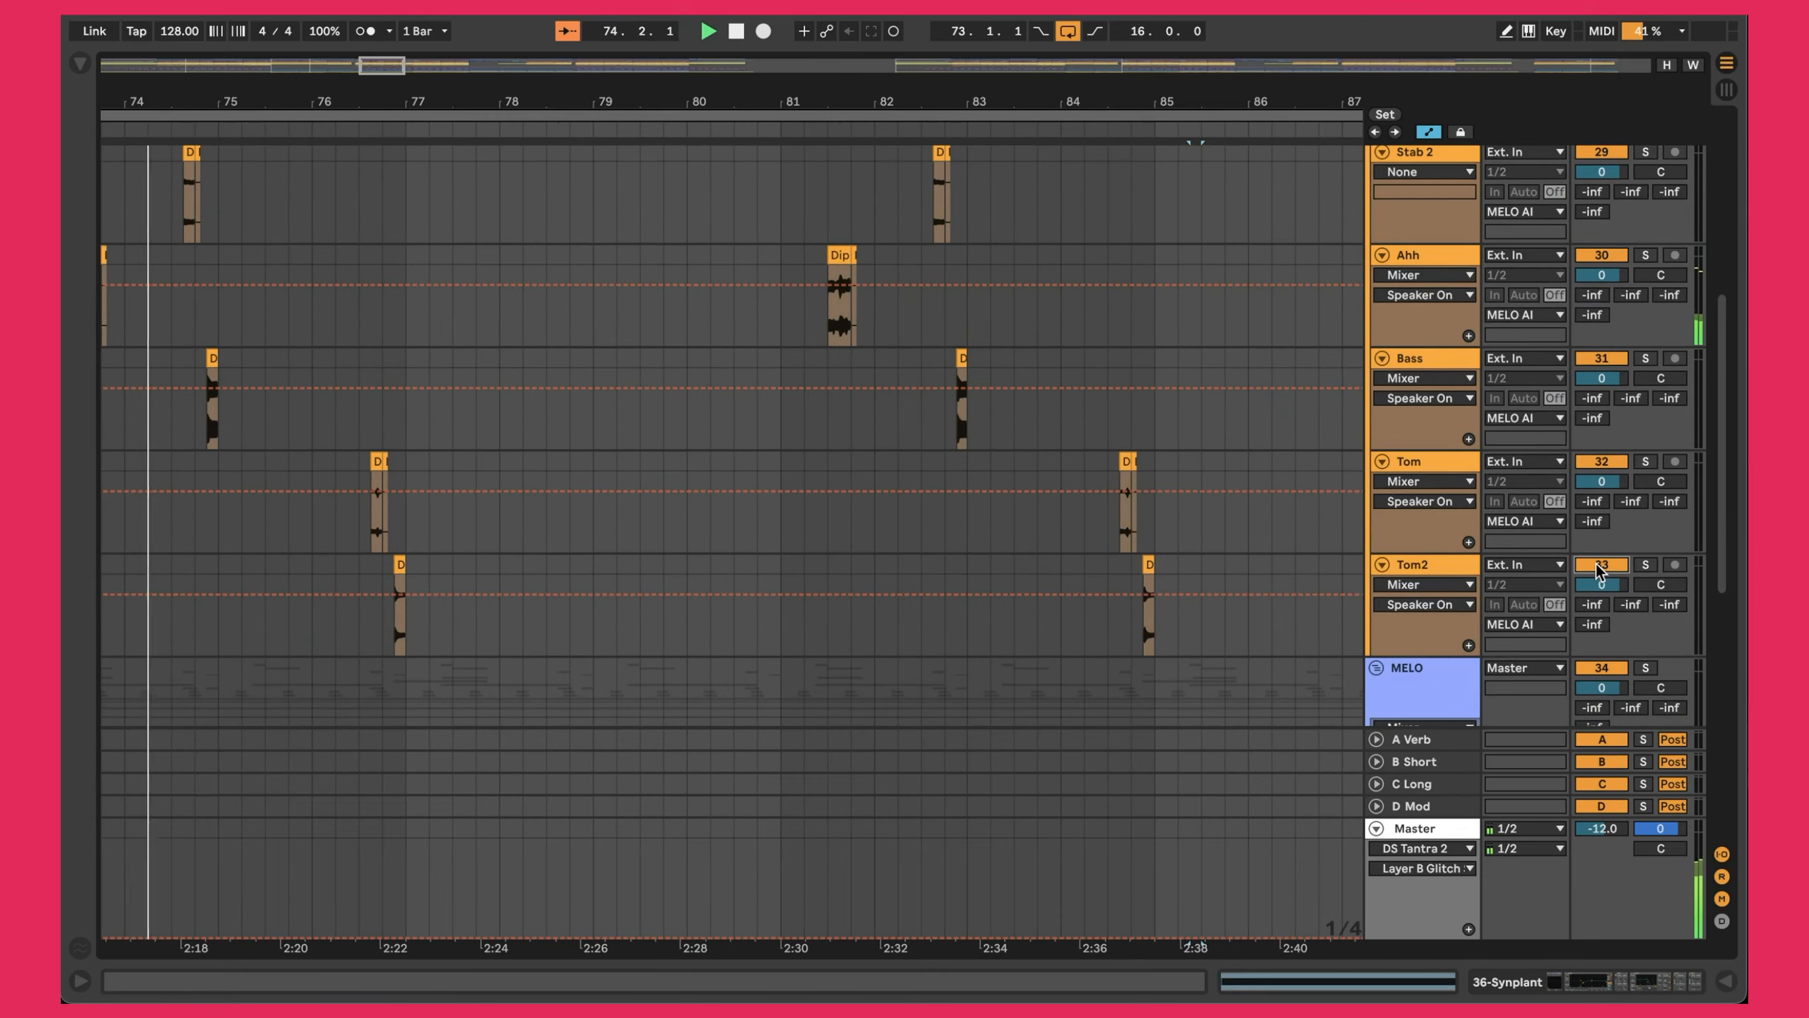
scroll(1020, 348, up, 15)
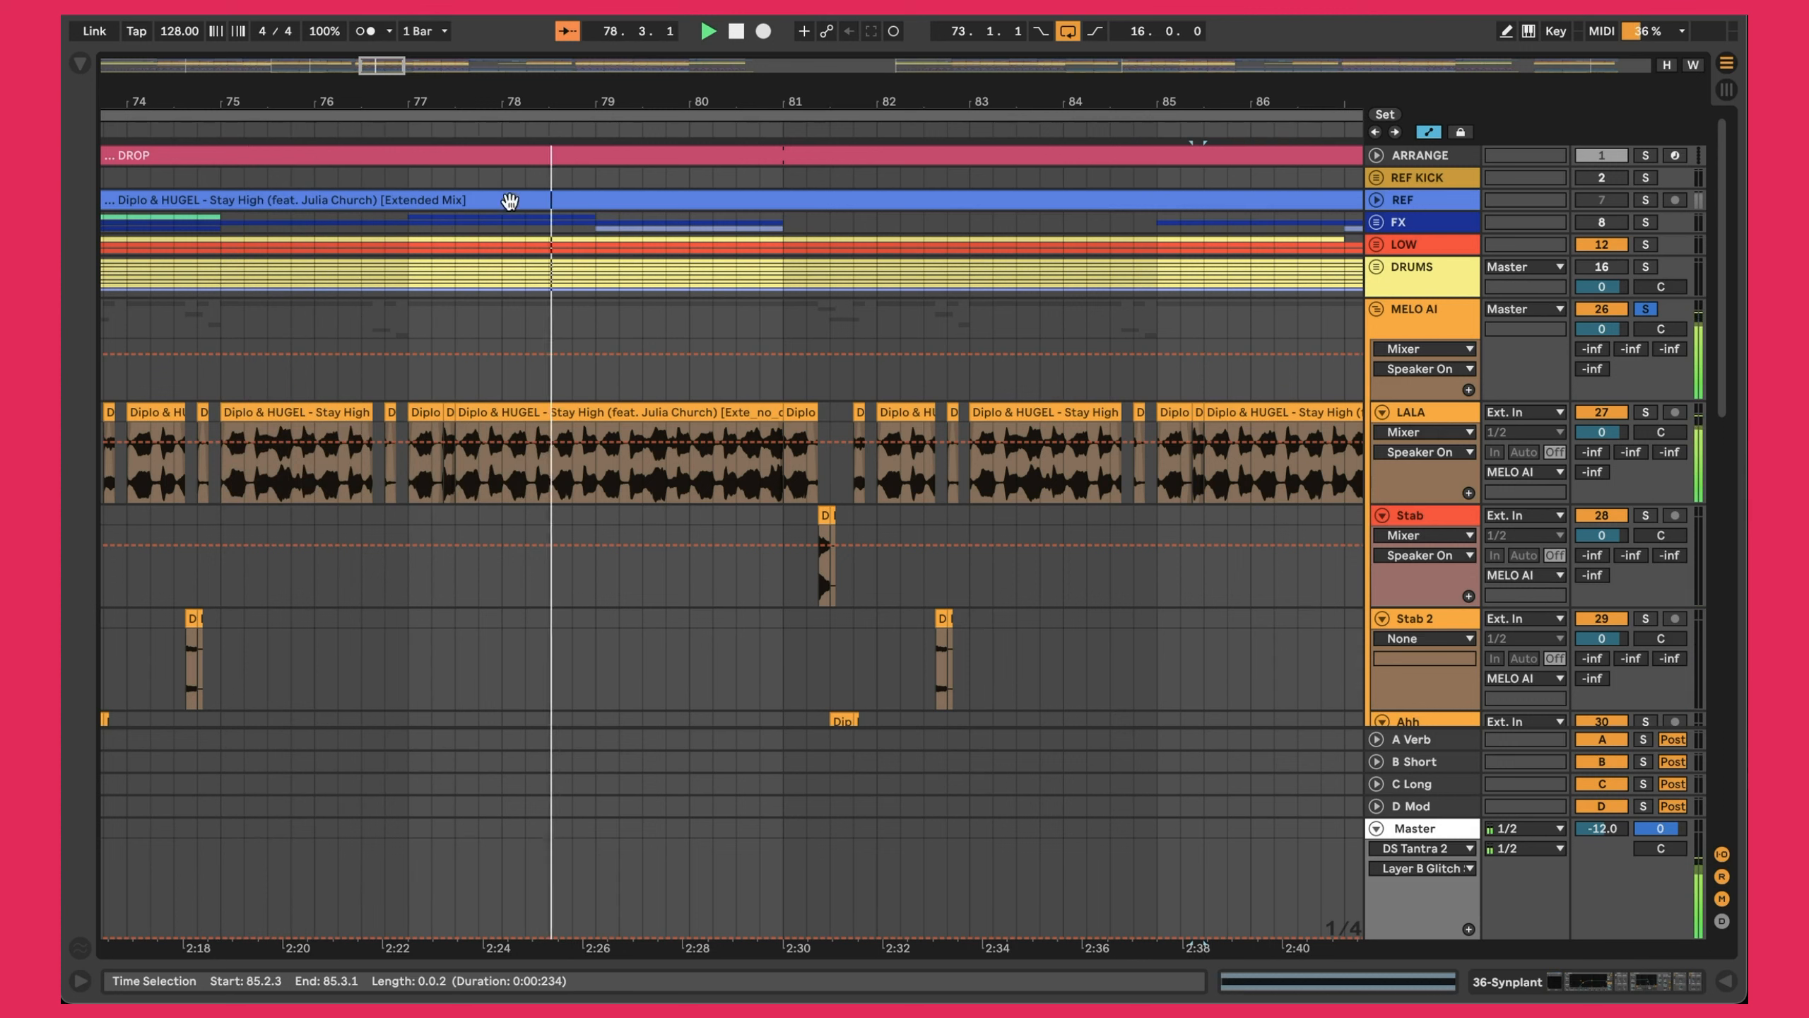
scroll(985, 521, left, 5)
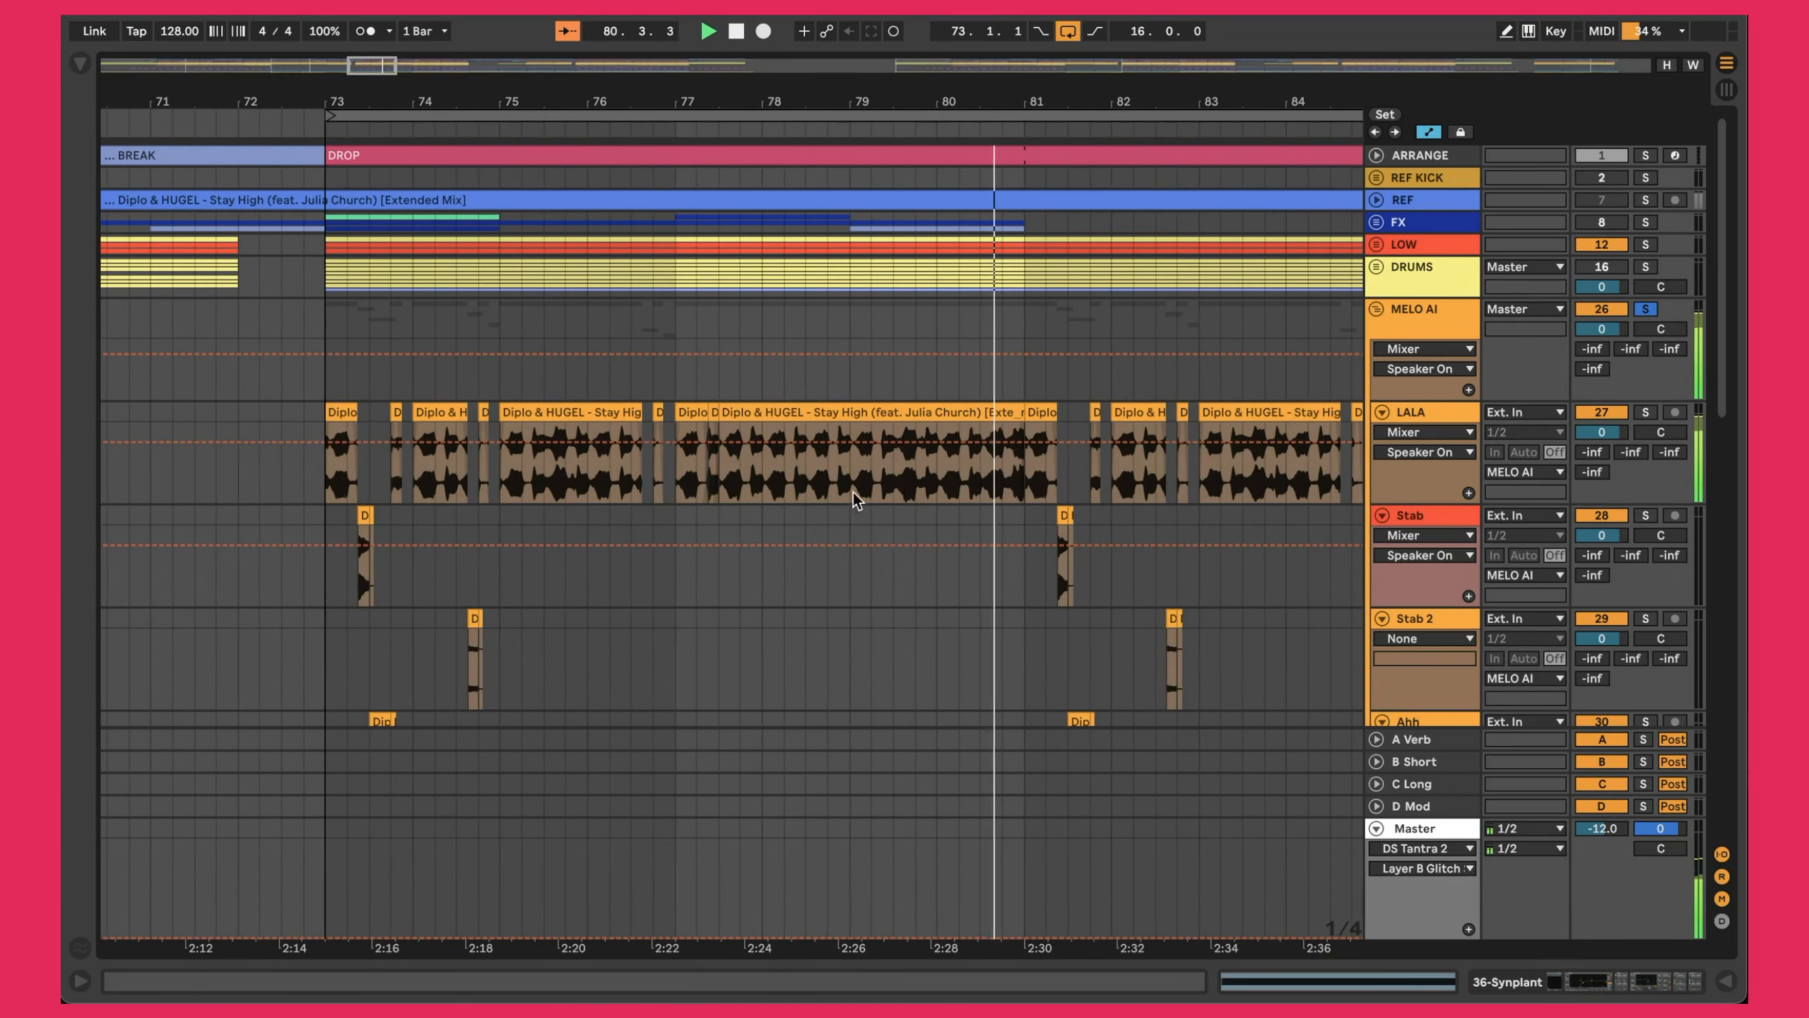
Solo the Stab and Stab 2 tracks in turn and play their first slices after bar 73.
scroll(908, 487, down, 5)
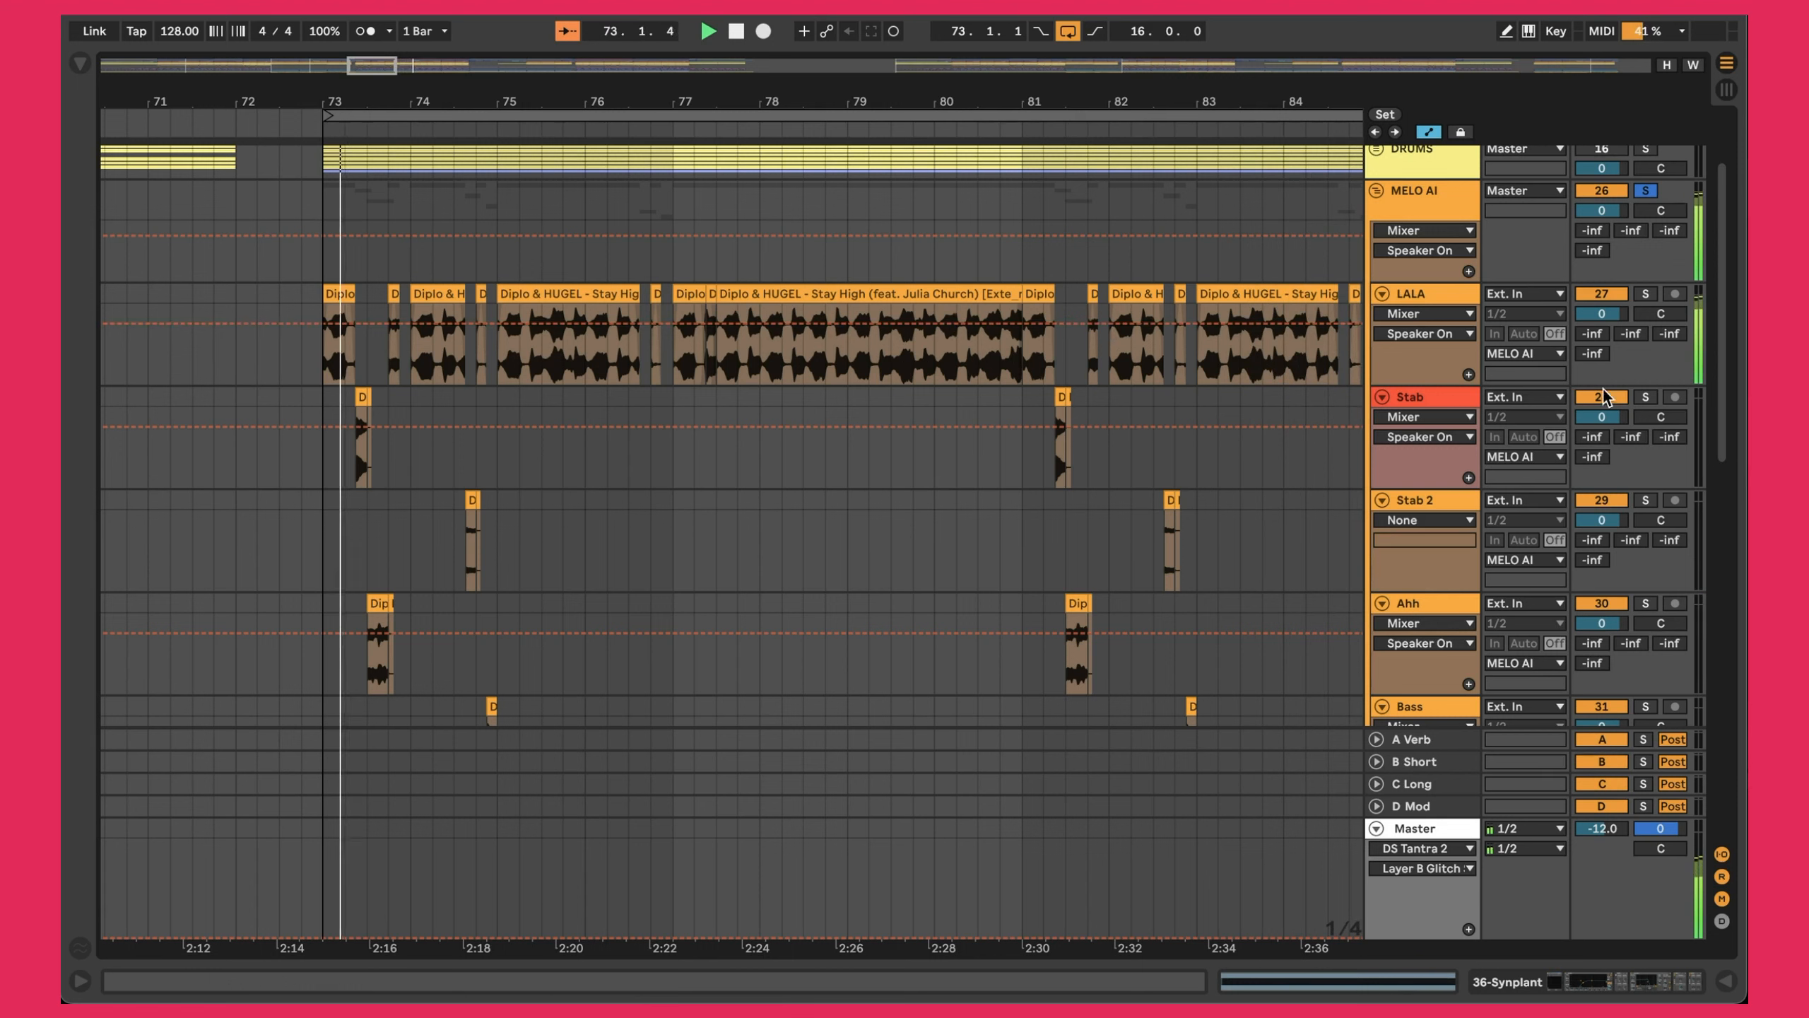
click(1645, 397)
key(space)
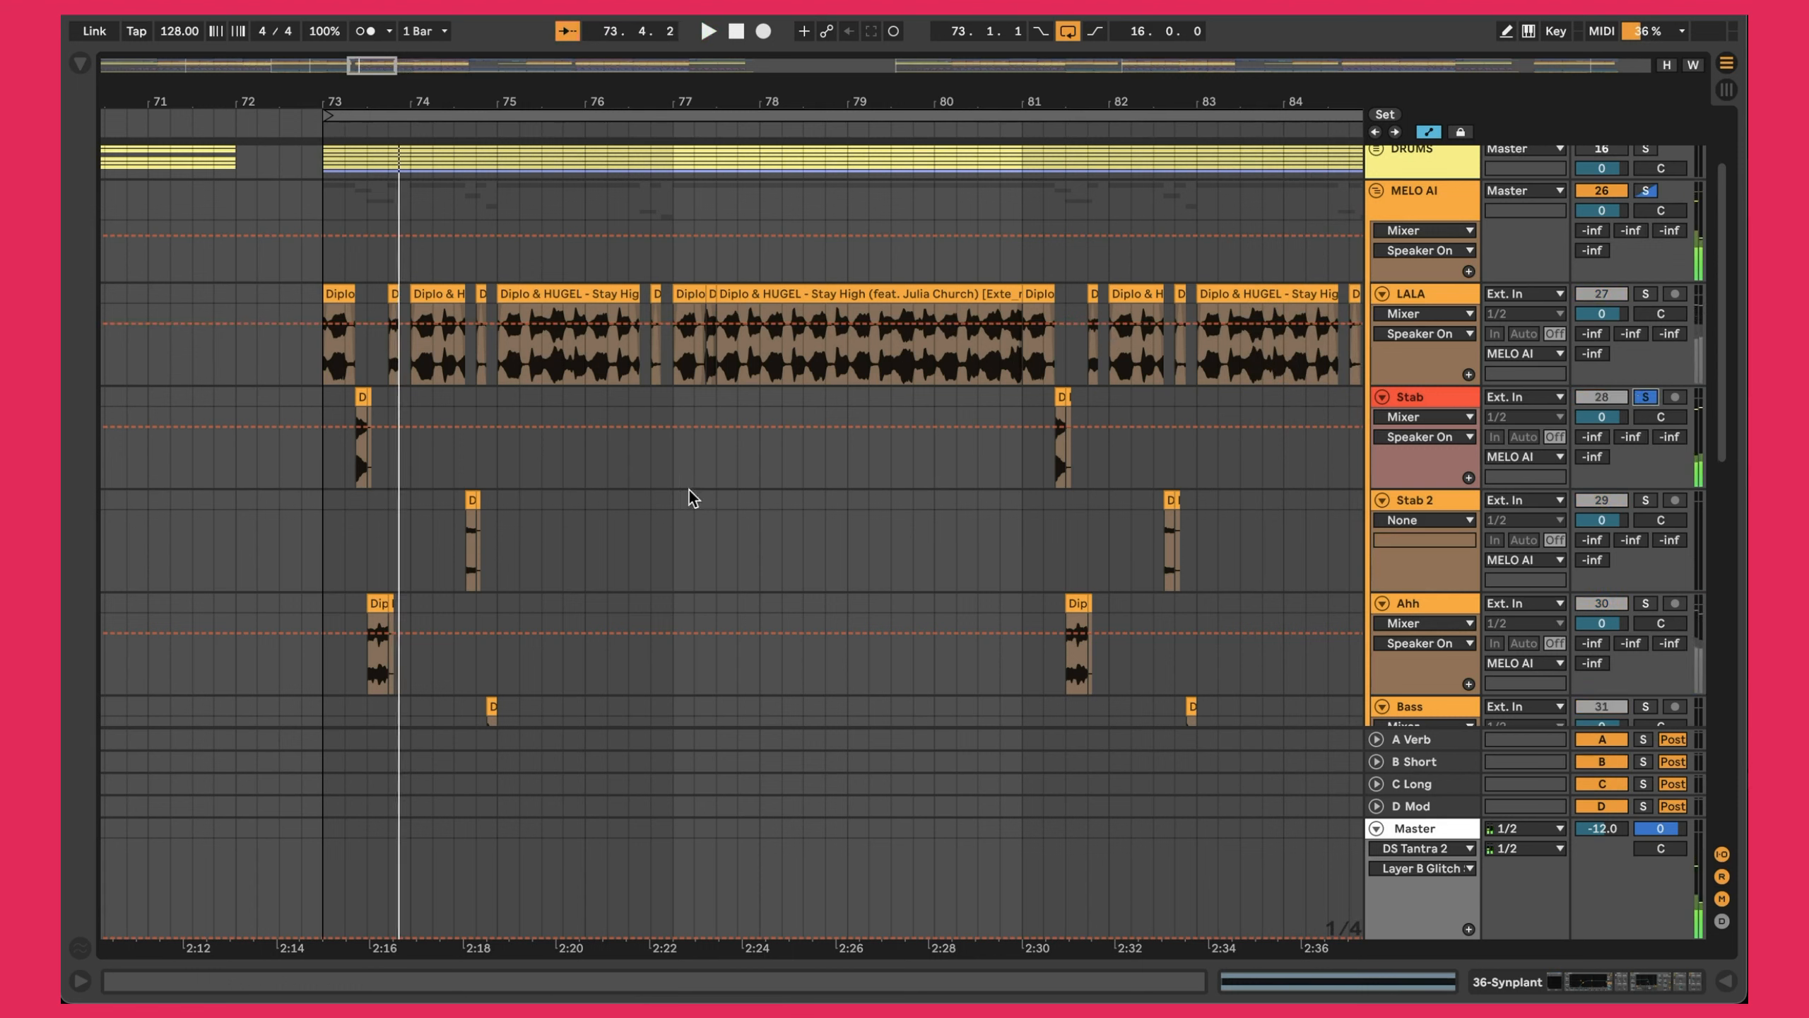
click(357, 450)
click(1645, 500)
click(454, 539)
key(space)
key(space)
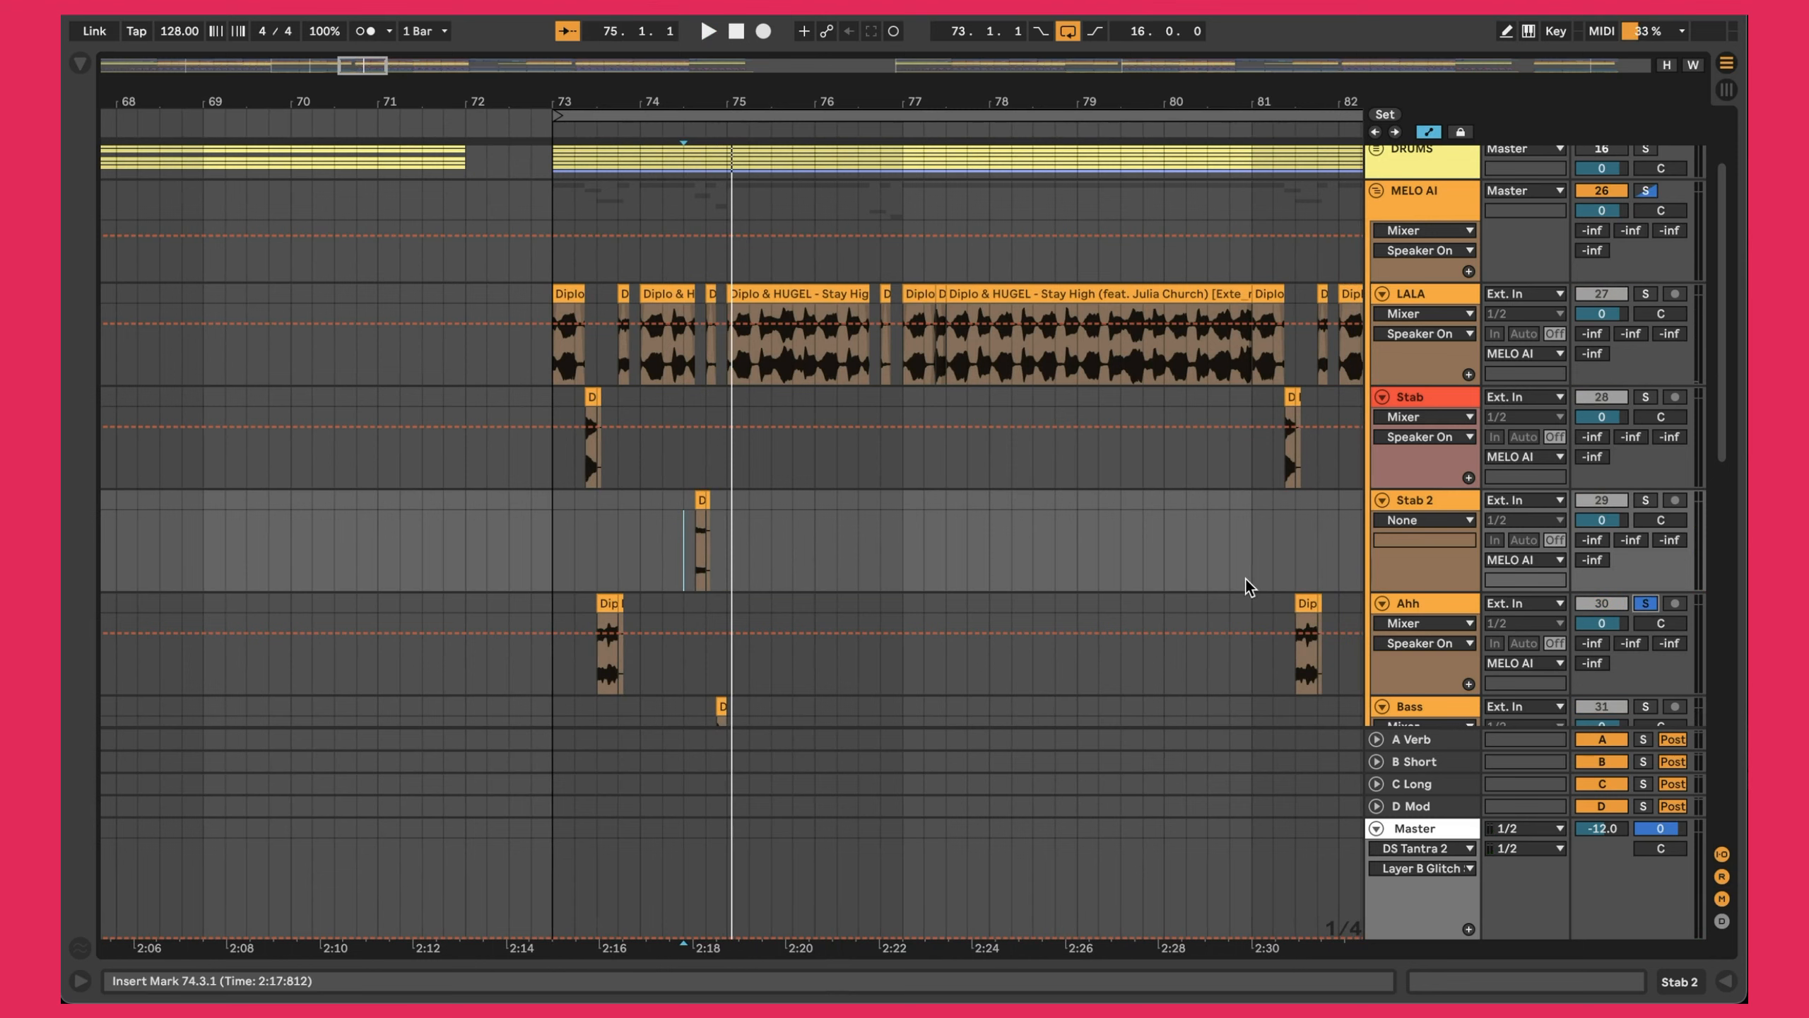
Solo the Ahh, Bass, Tom and Tom2 tracks in turn, play their first slices, and clear the solo.
scroll(1248, 586, down, 5)
click(595, 490)
key(space)
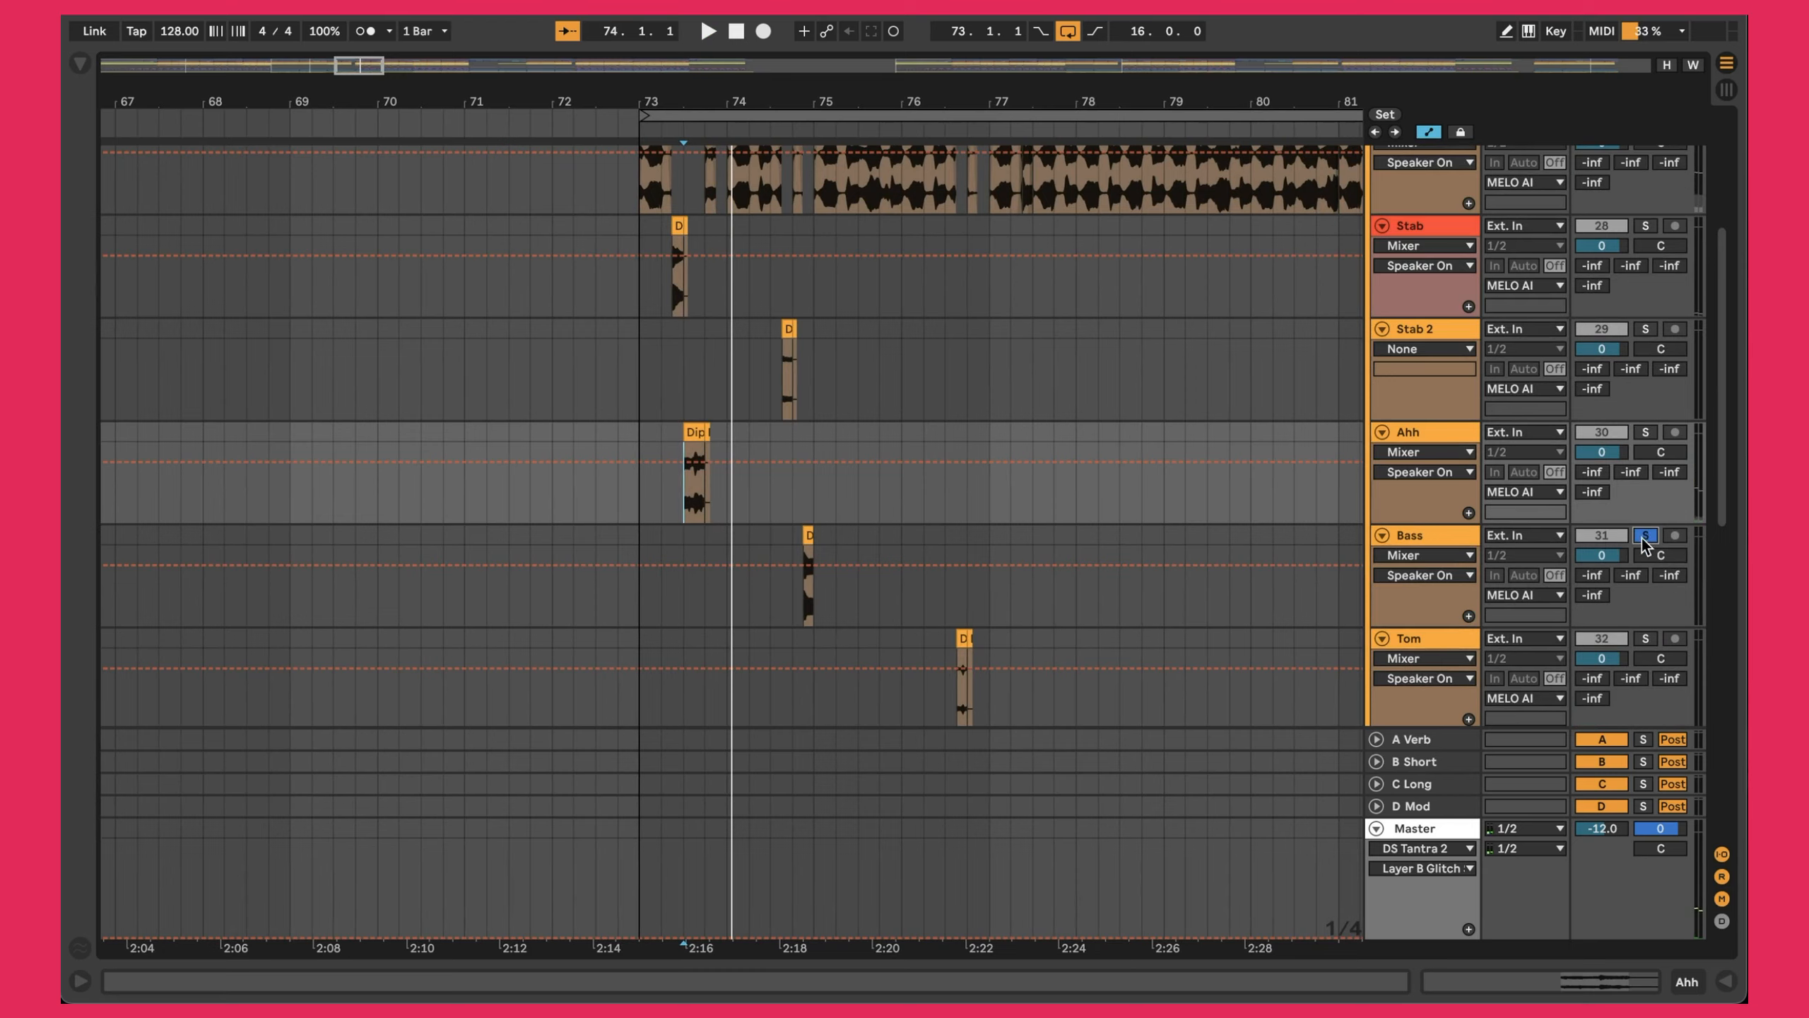
scroll(1210, 550, down, 3)
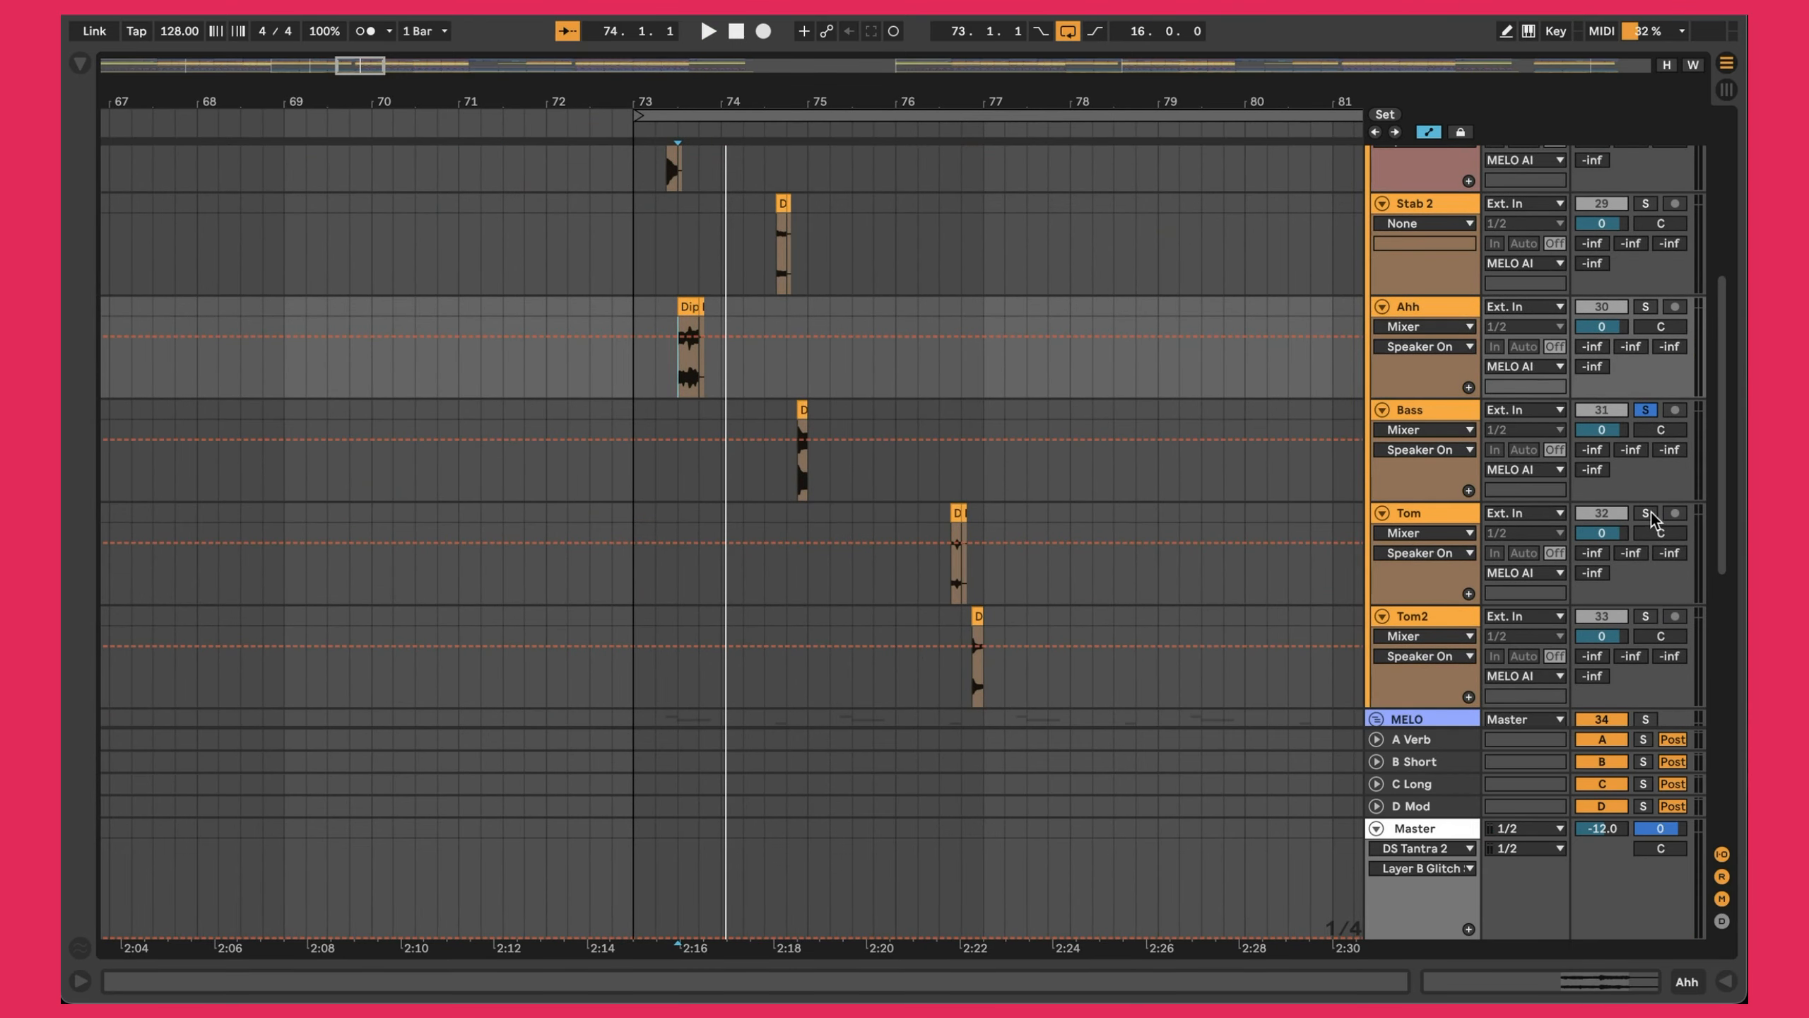
click(934, 573)
key(space)
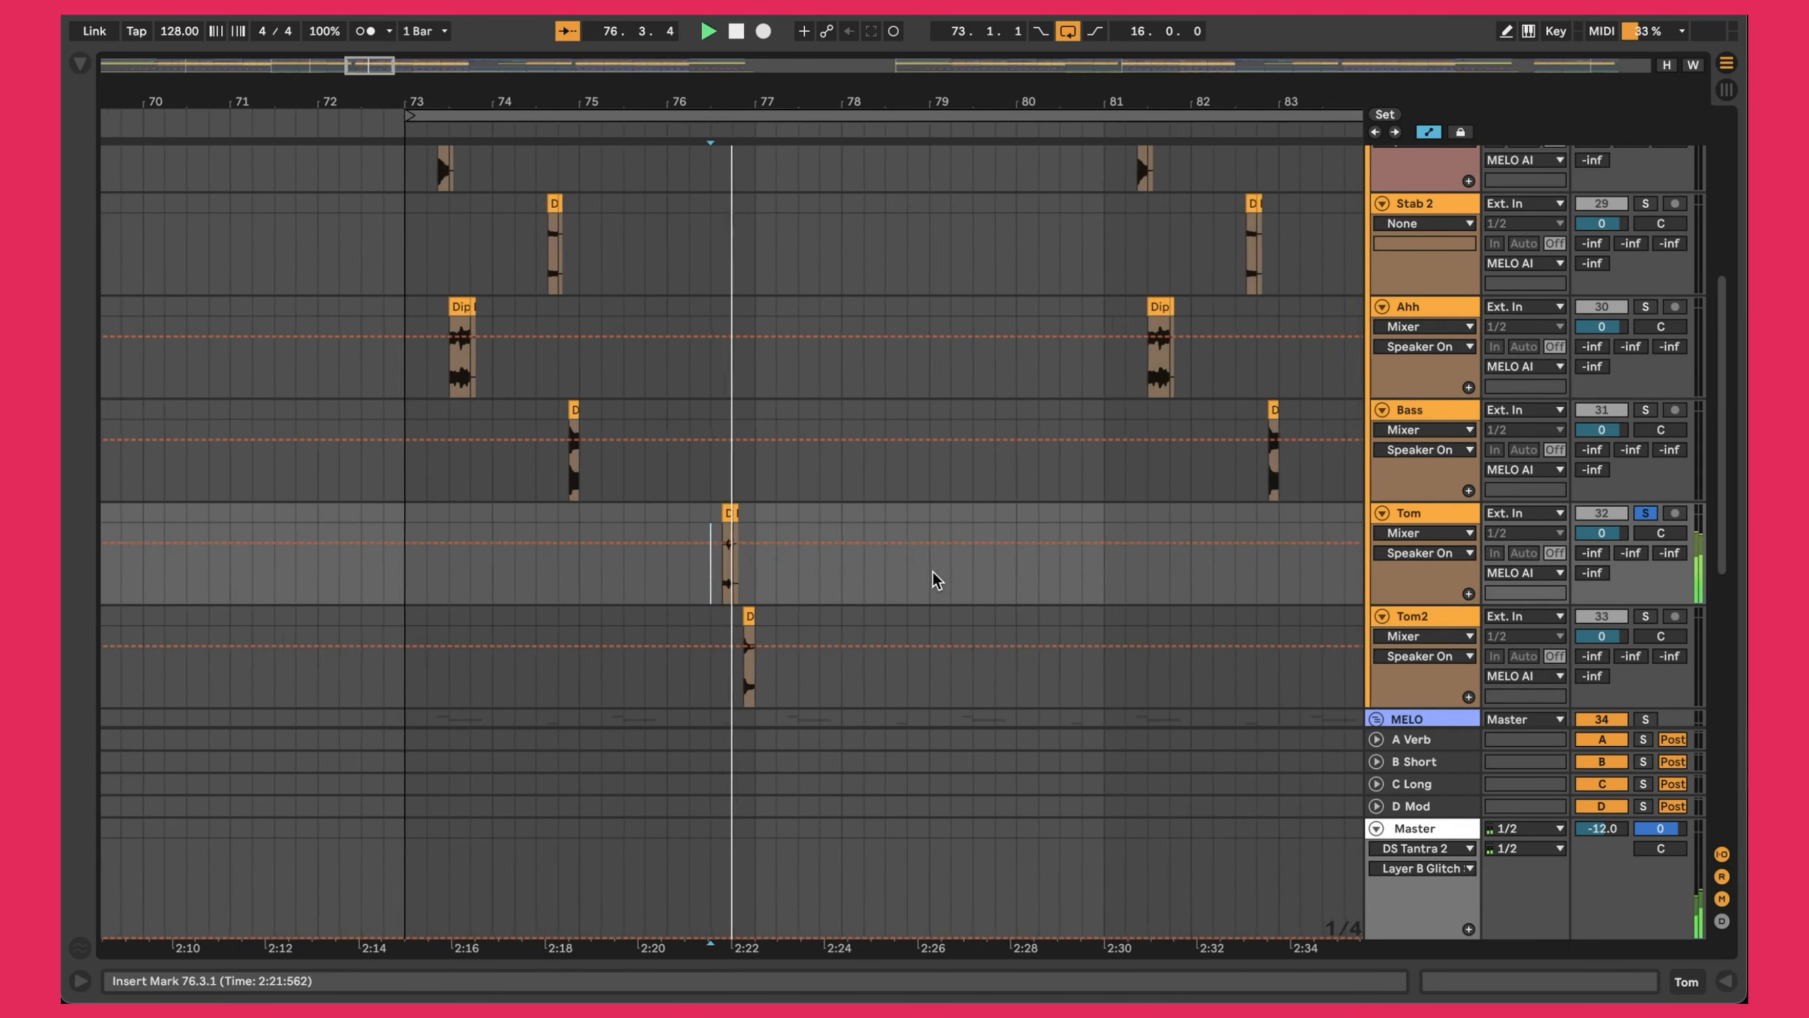
click(709, 686)
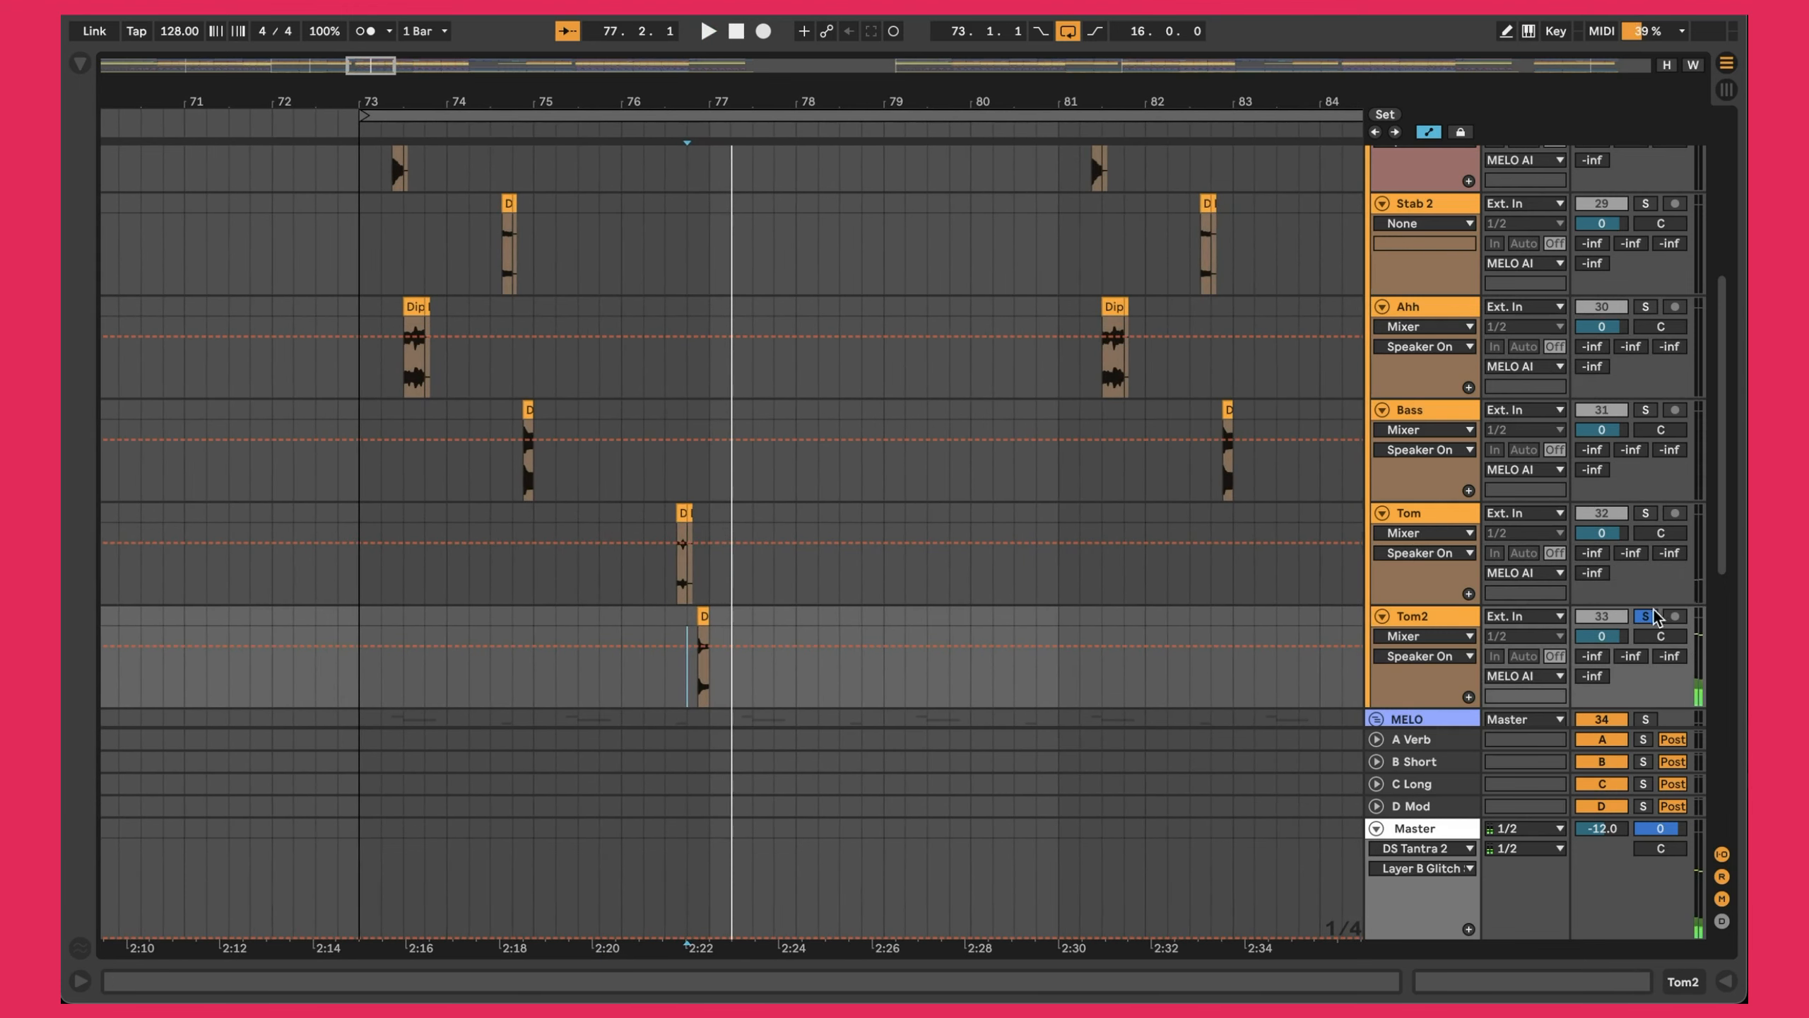
scroll(971, 378, up, 5)
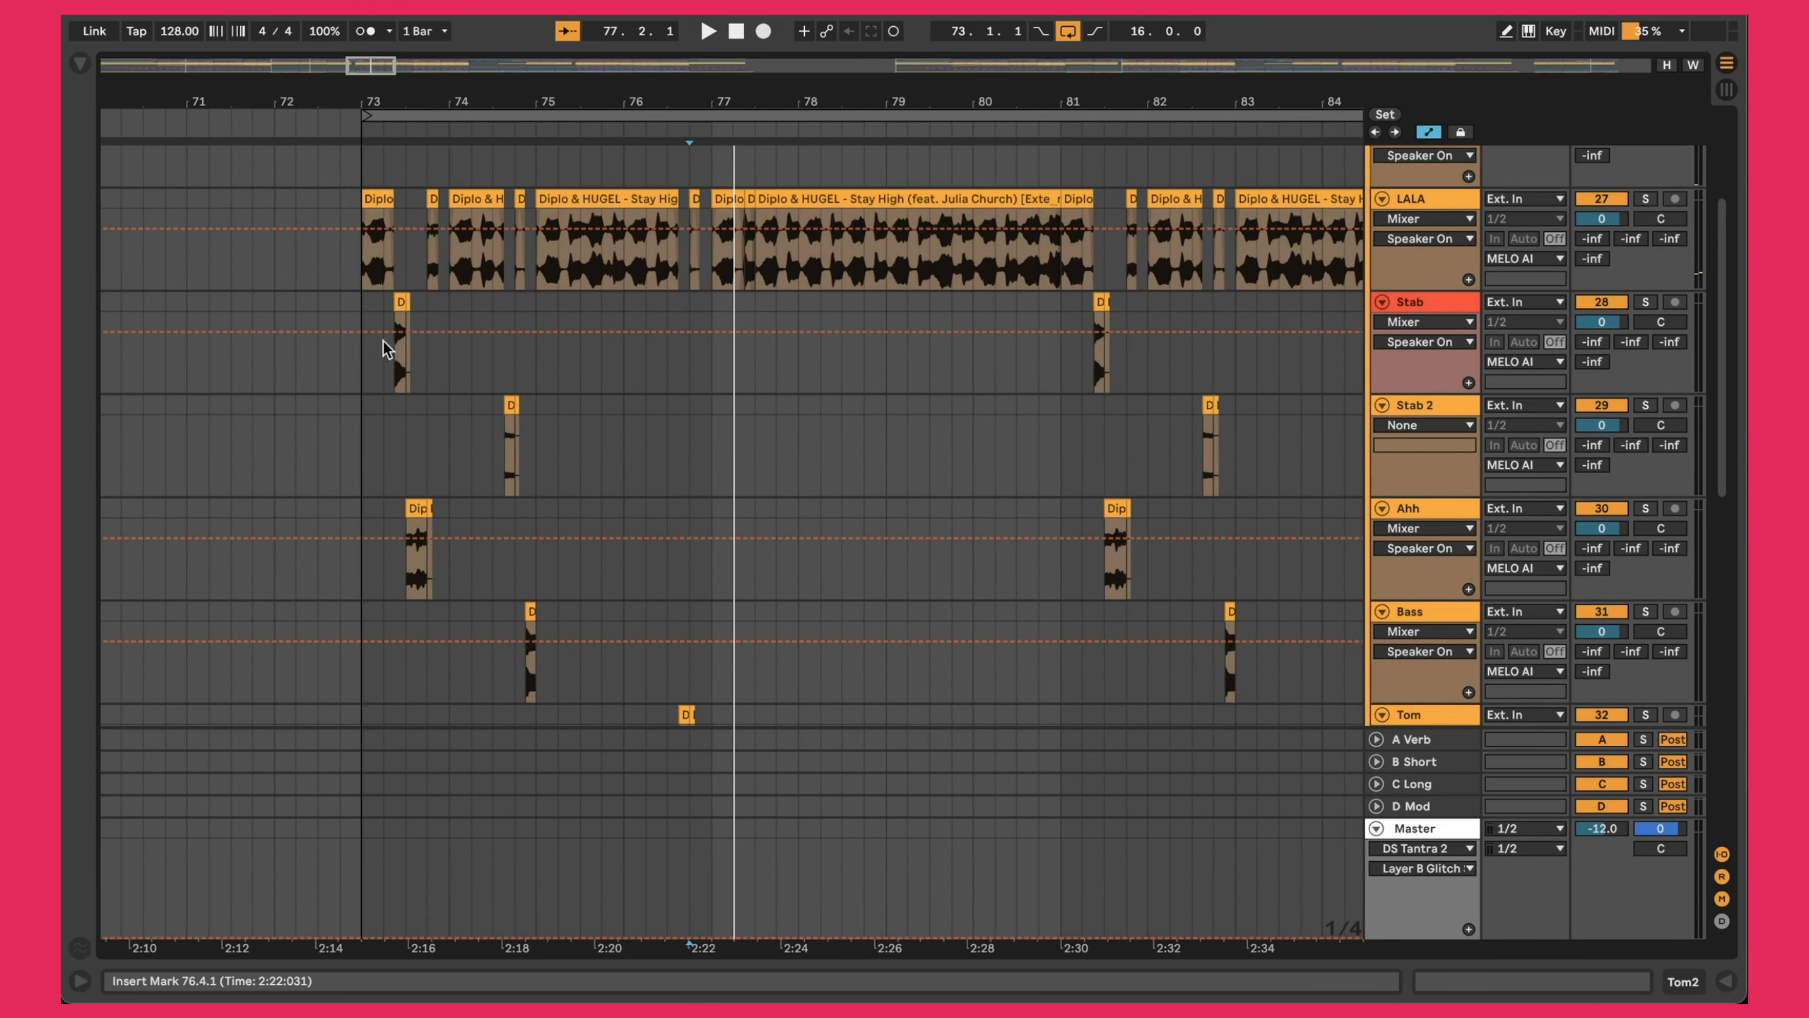
Select the first Stab slice, insert a MIDI track below the Stab track, and load Synplant onto it.
click(403, 302)
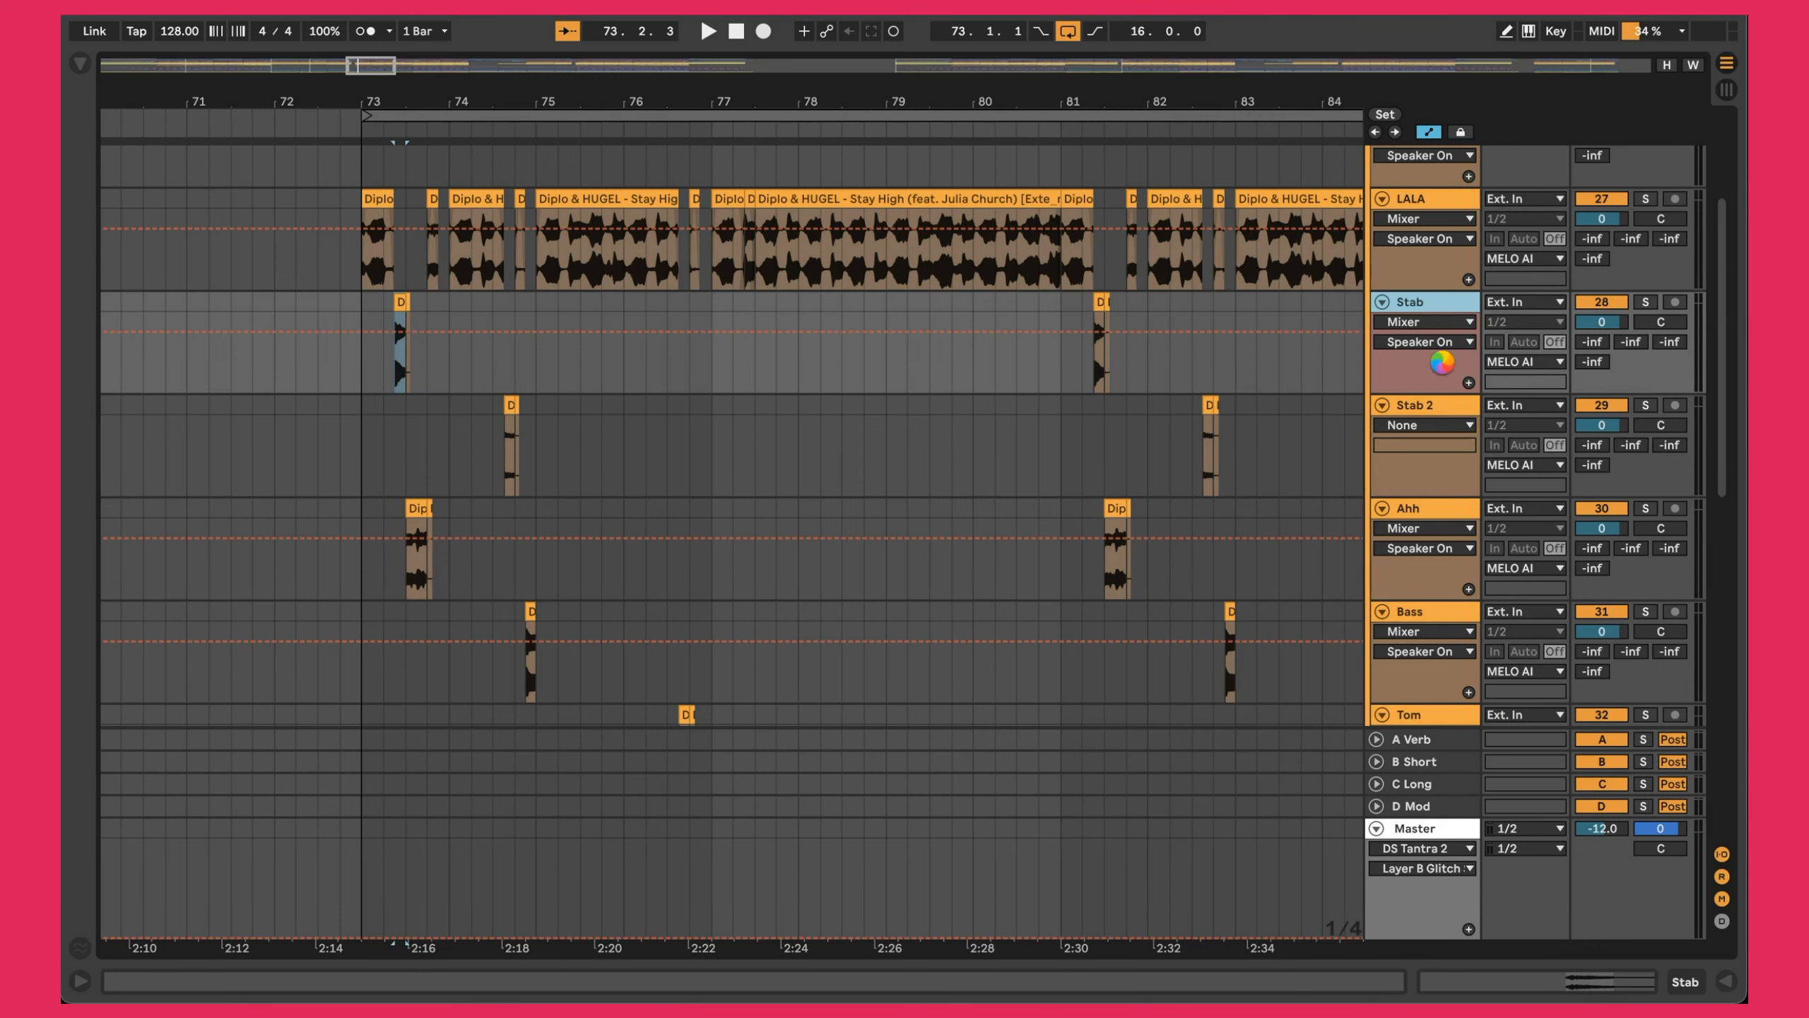
click(1430, 408)
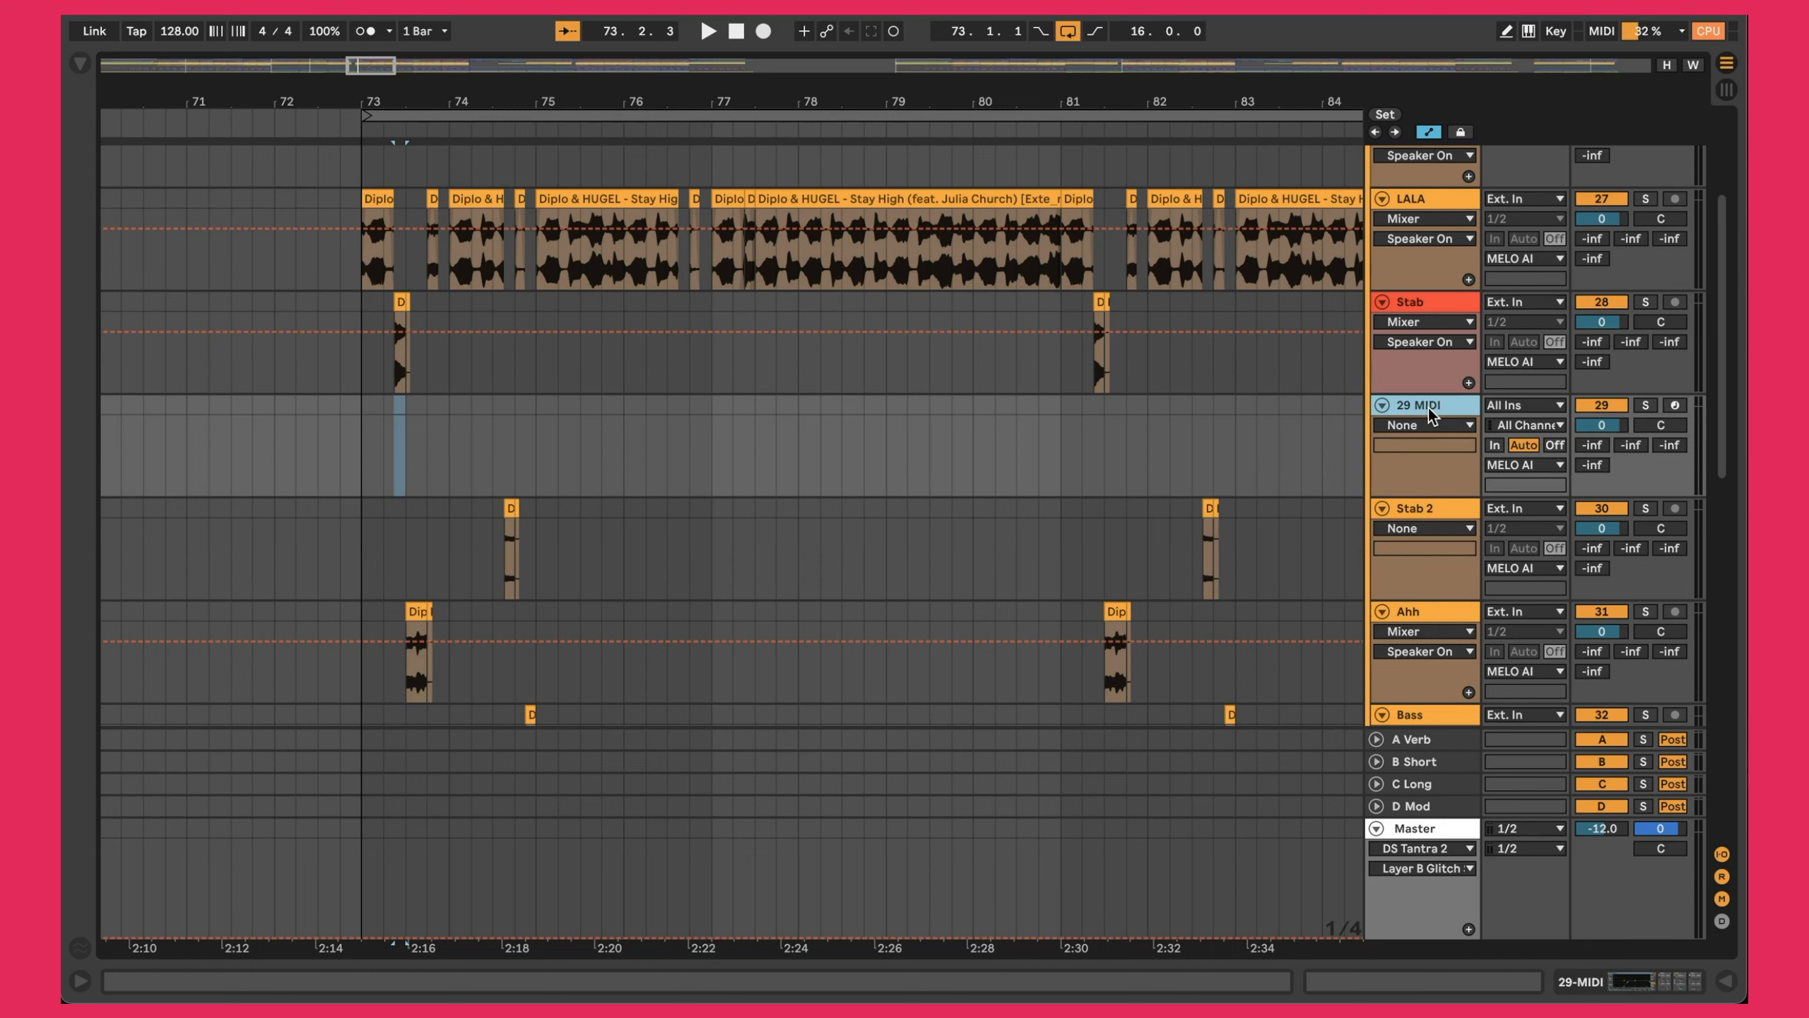
key(super+f)
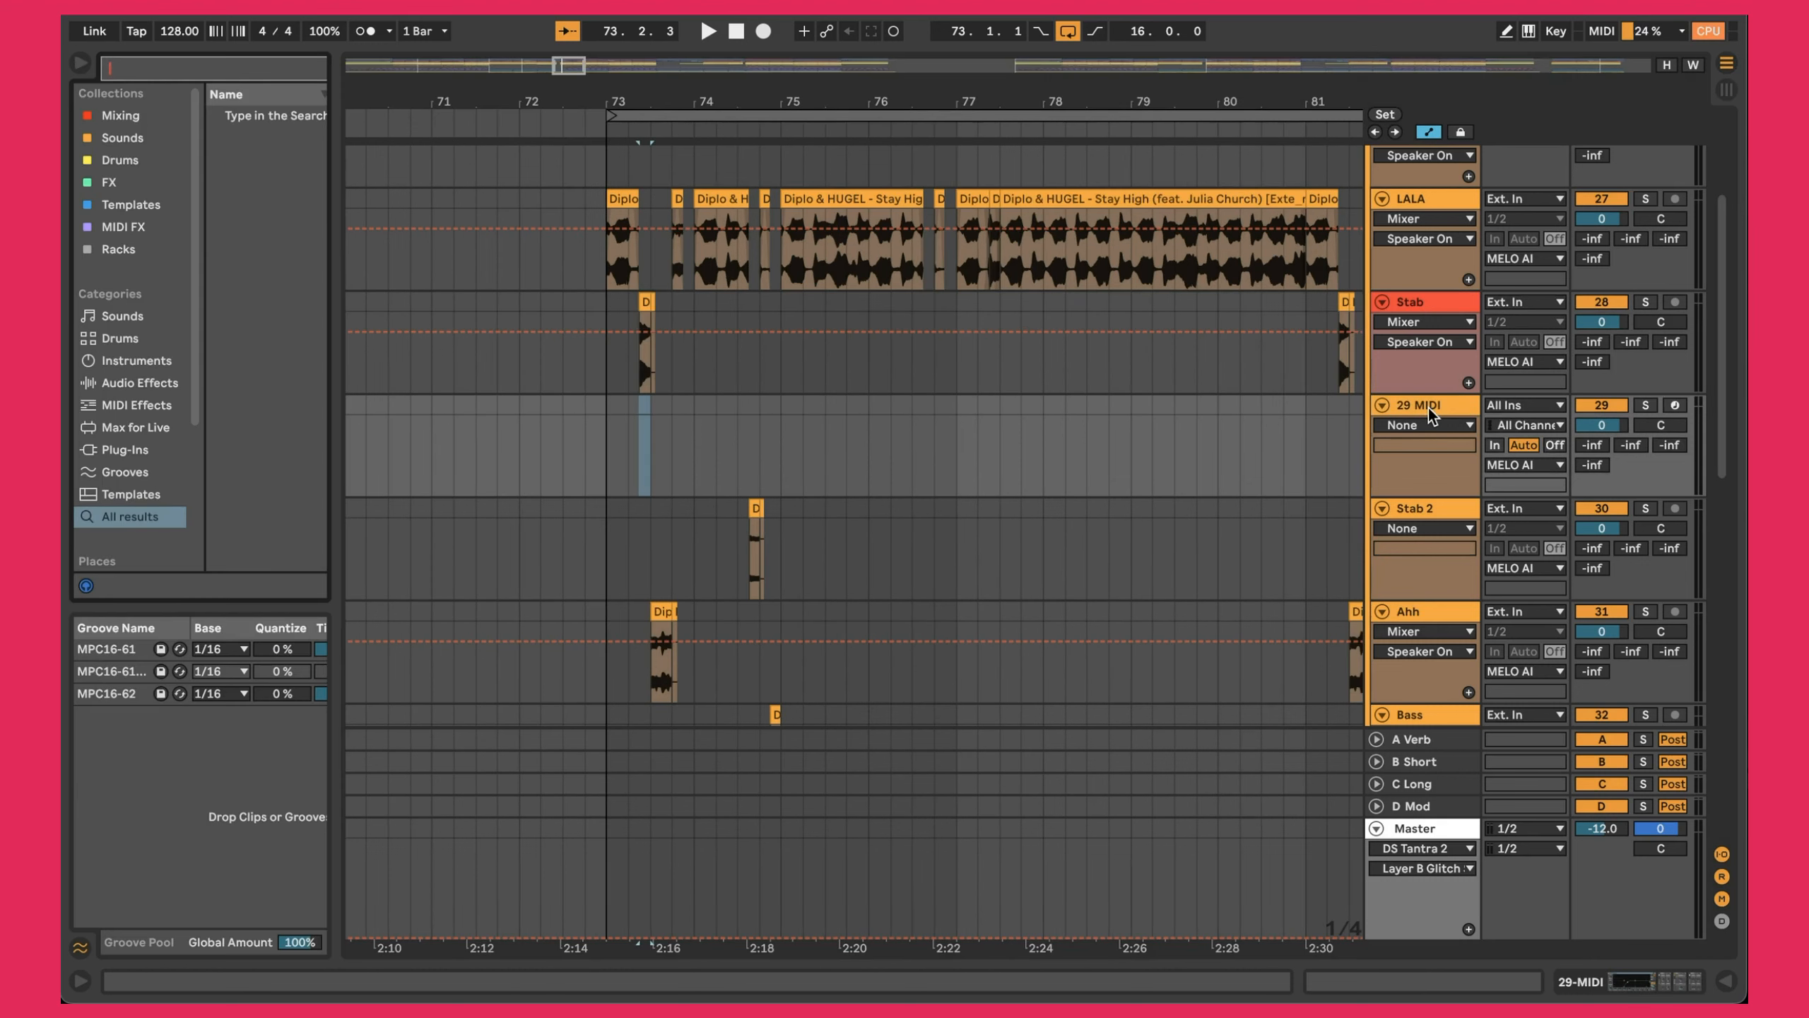
text(synplant)
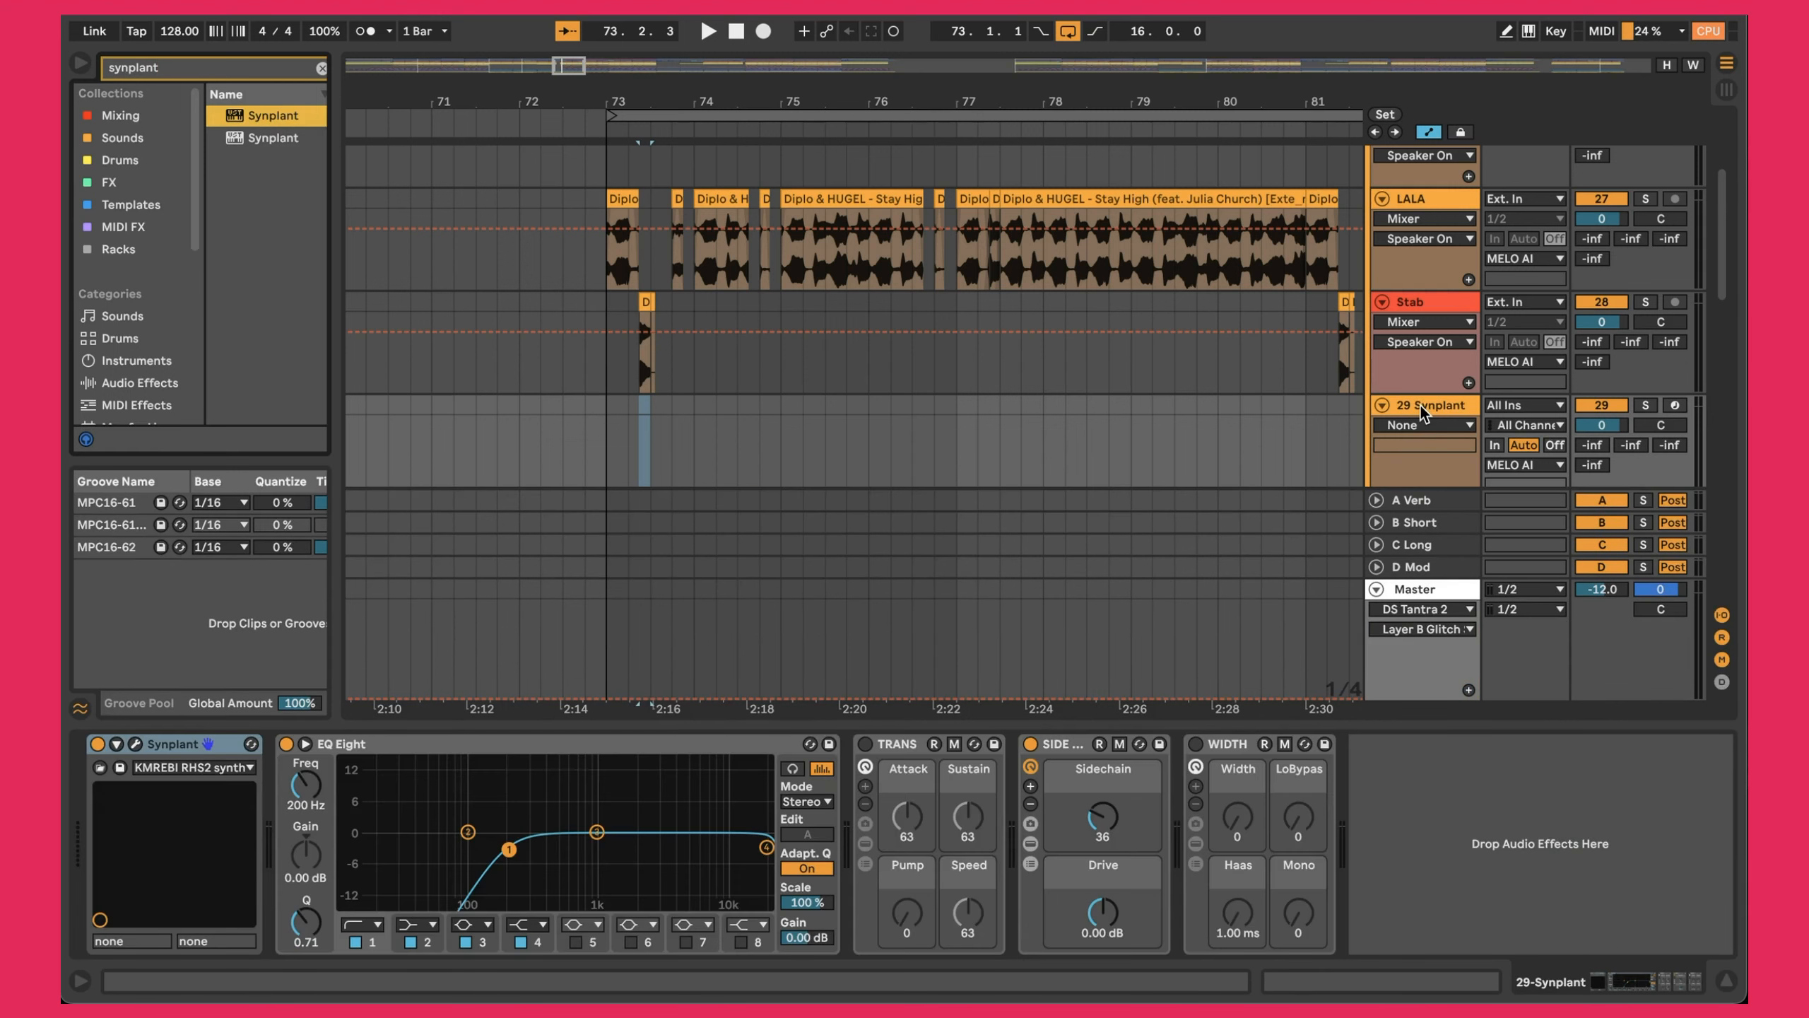
click(1420, 405)
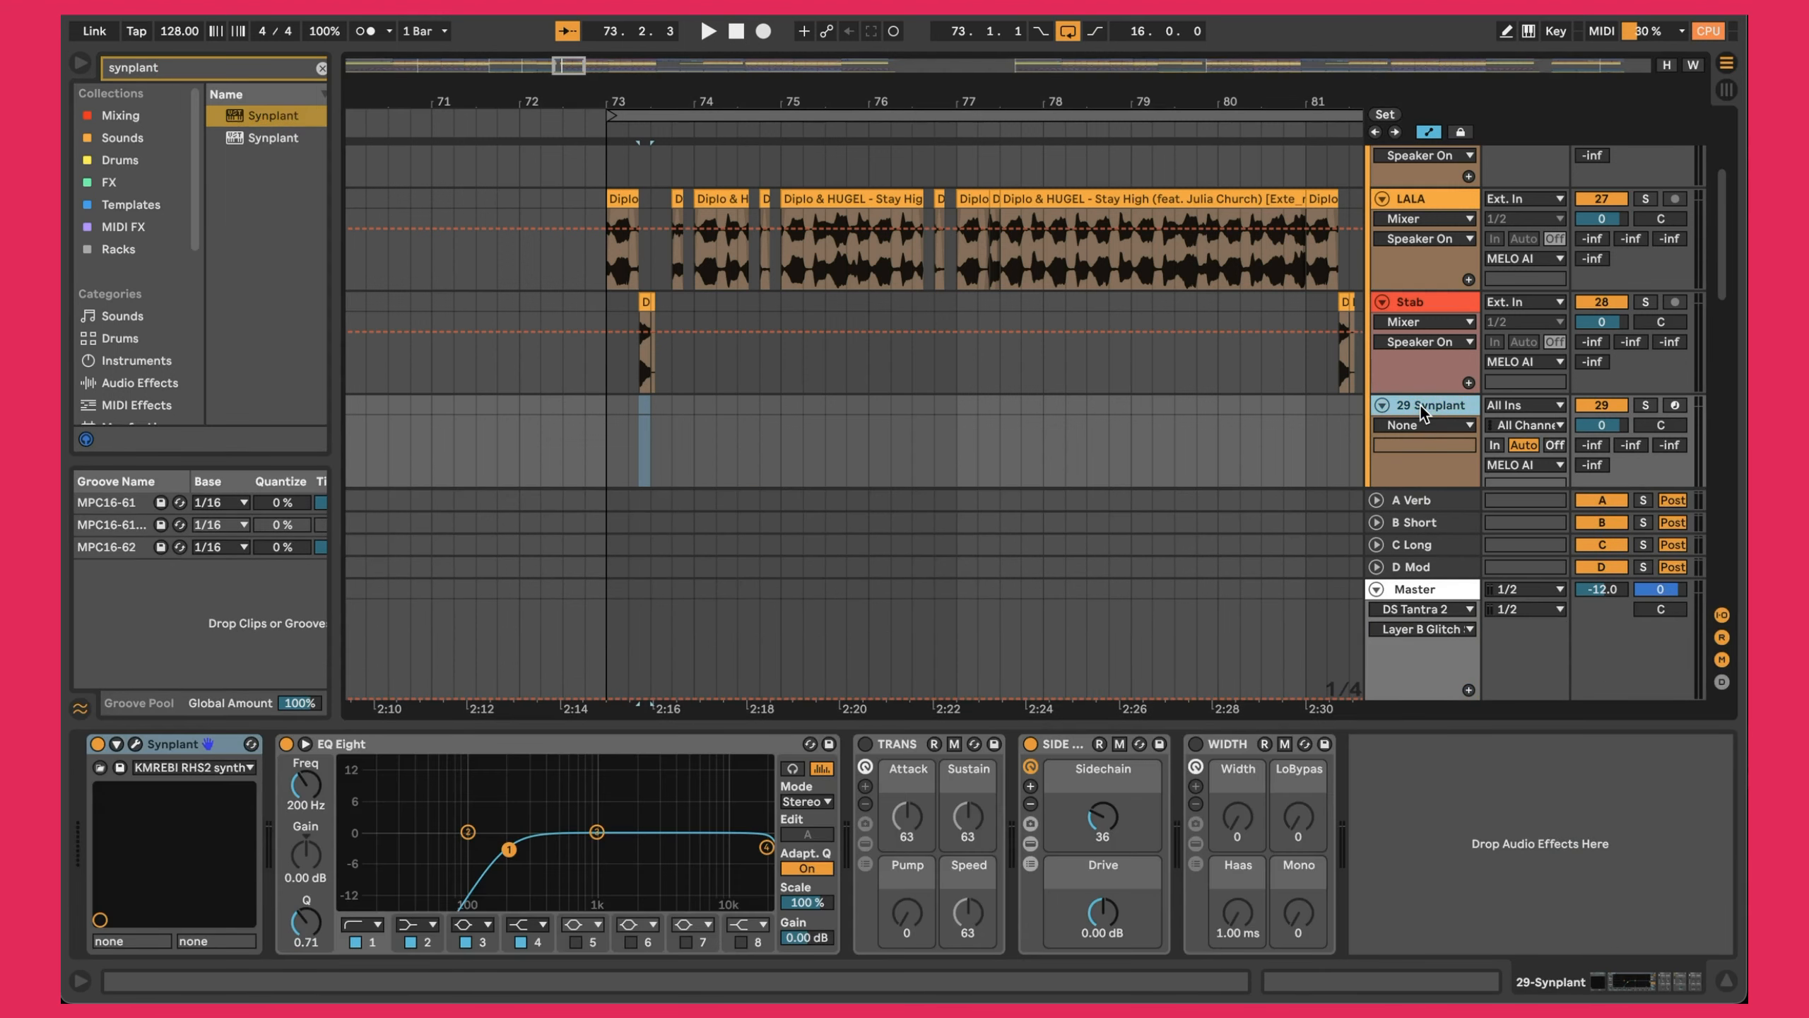
Open Synplant's Genopatch beside the arrangement, load the first Stab slice as its reference sound, and play it.
click(134, 744)
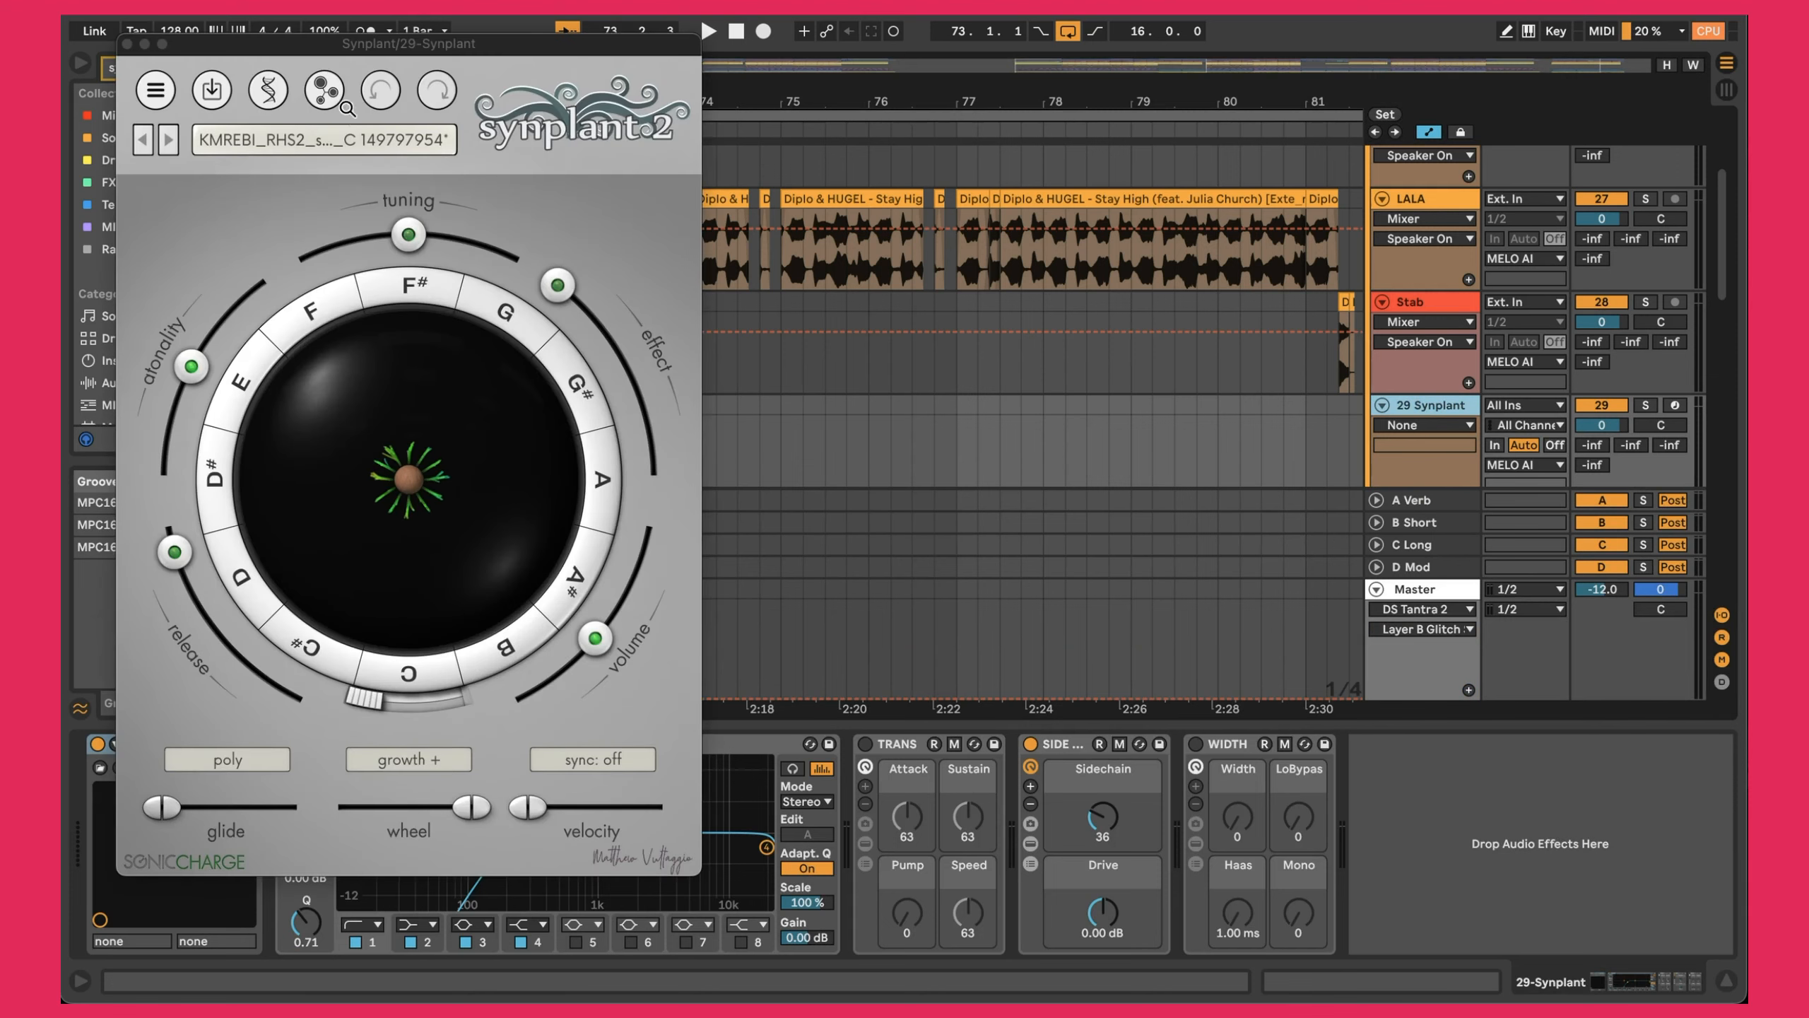
click(324, 91)
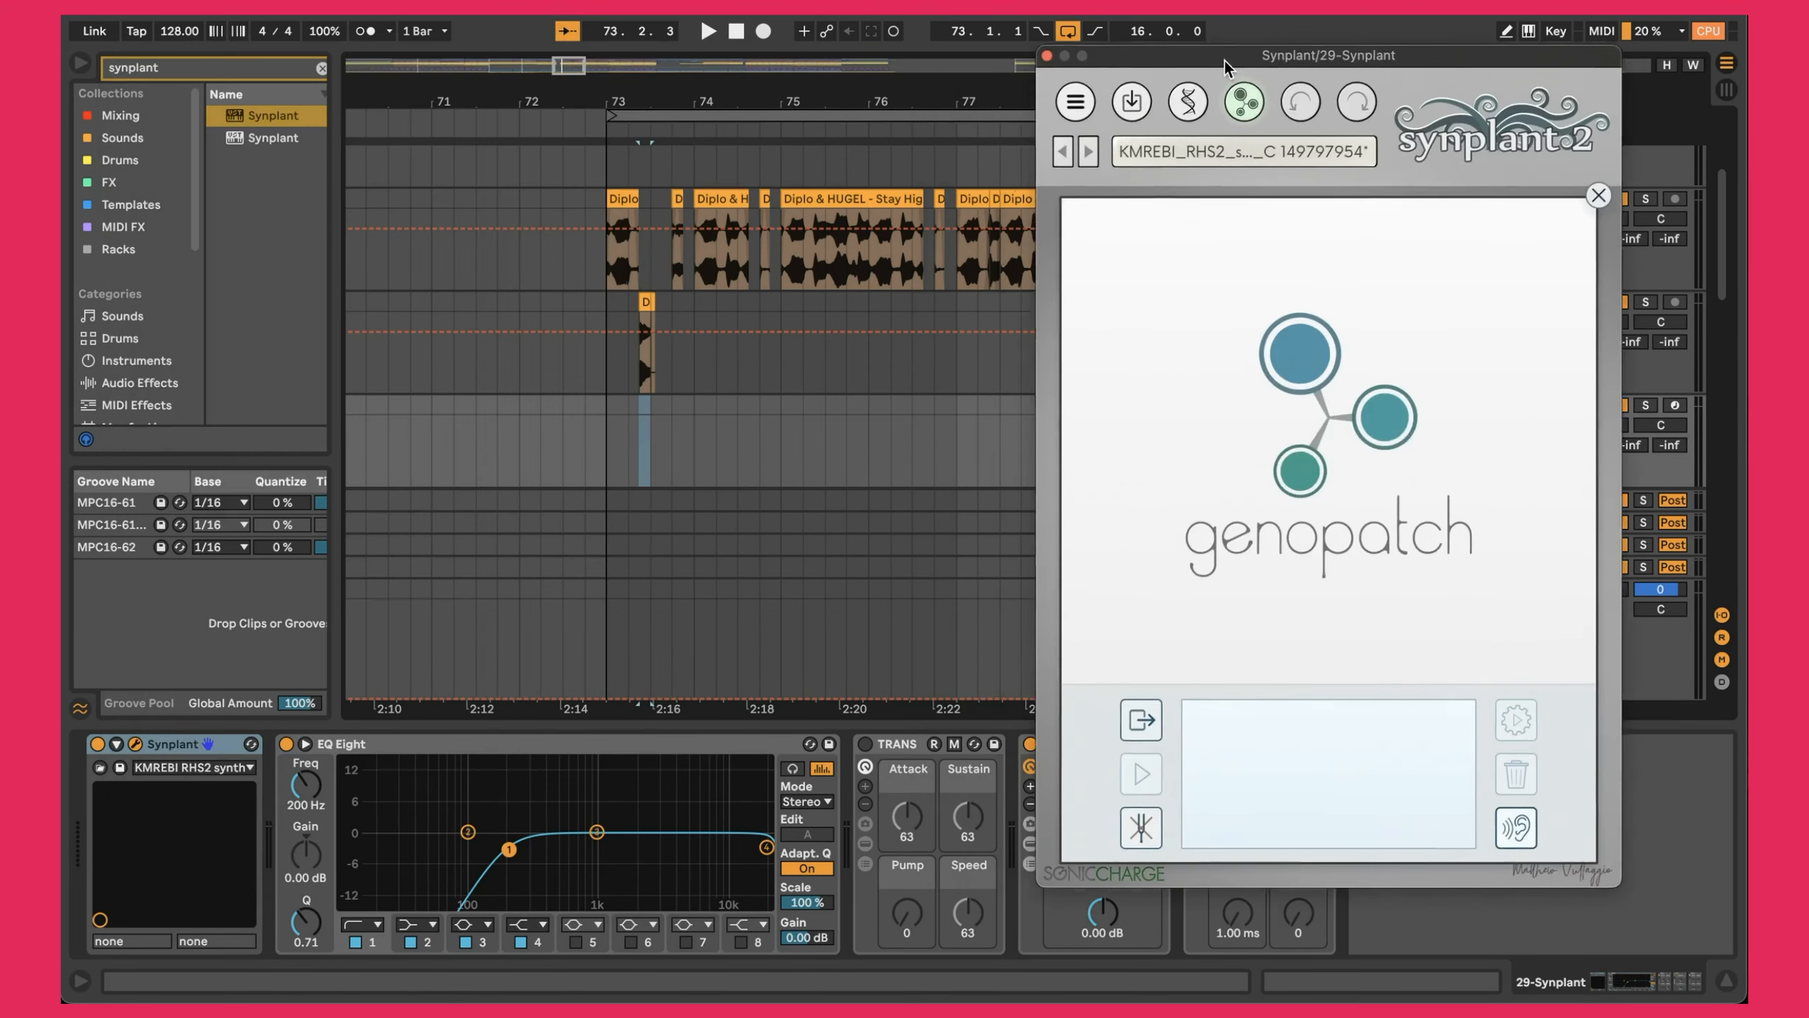
drag(1211, 69, 1252, 71)
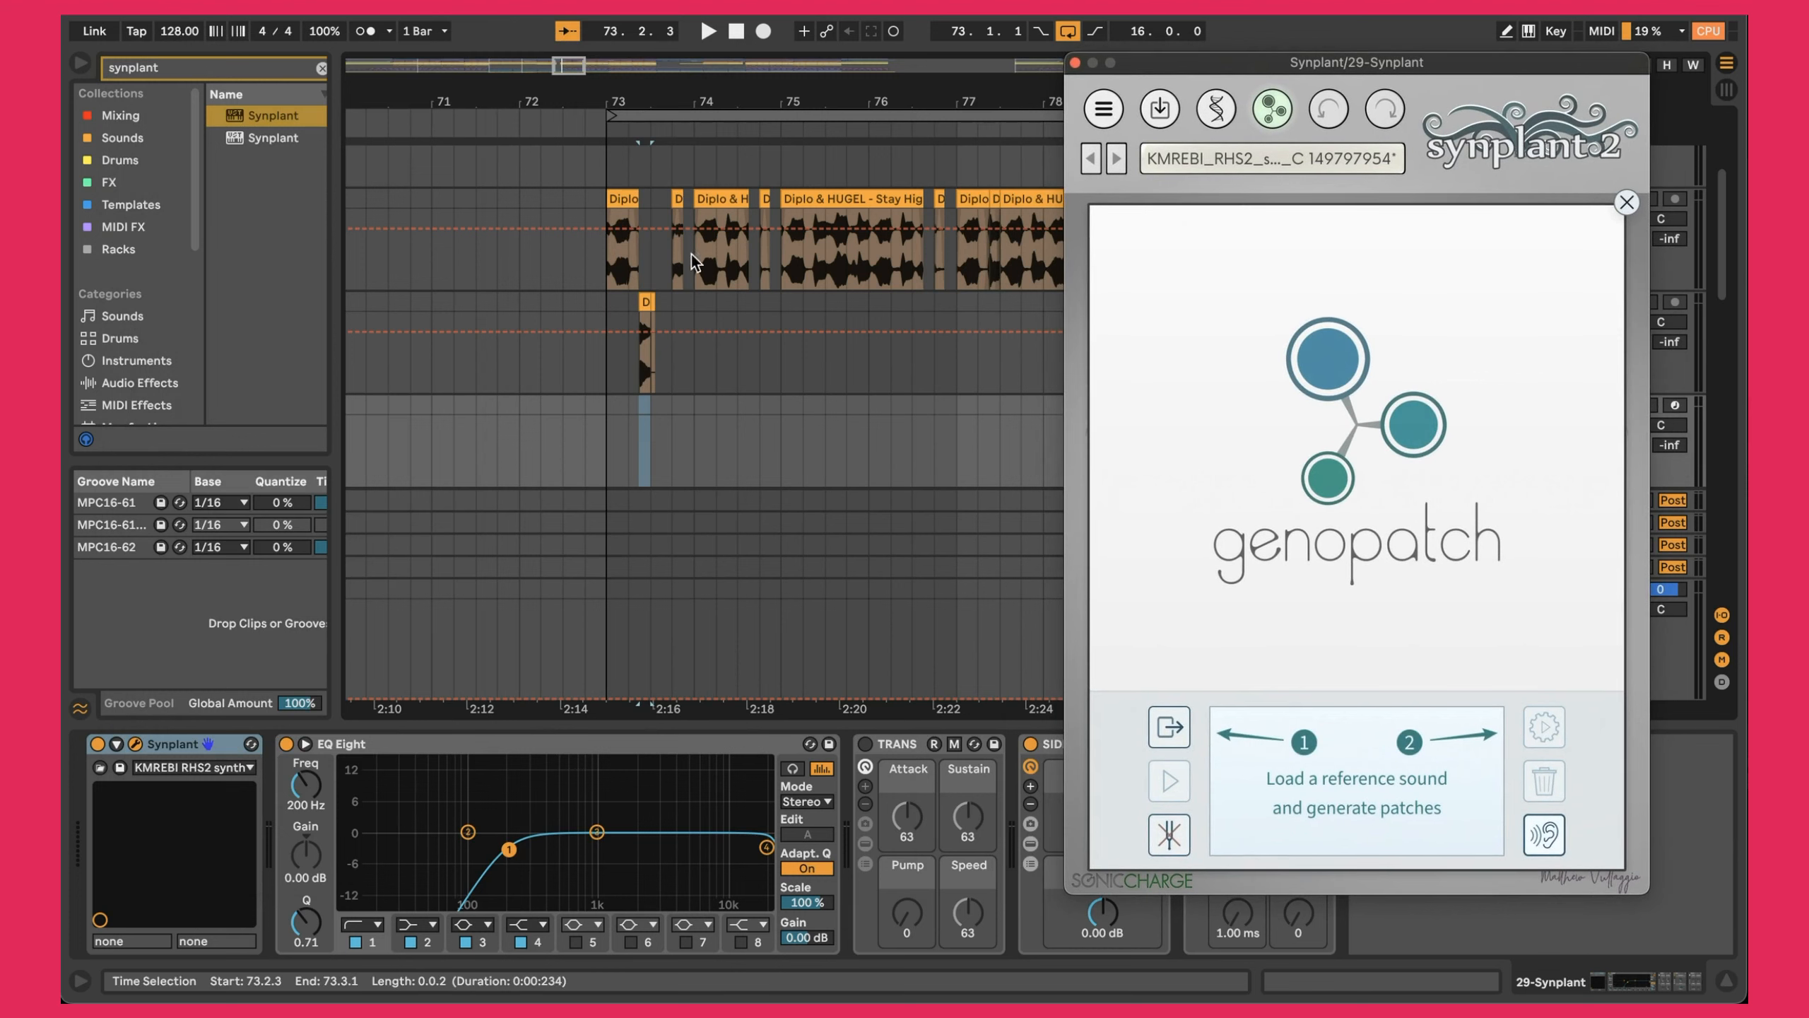
drag(646, 303, 1294, 432)
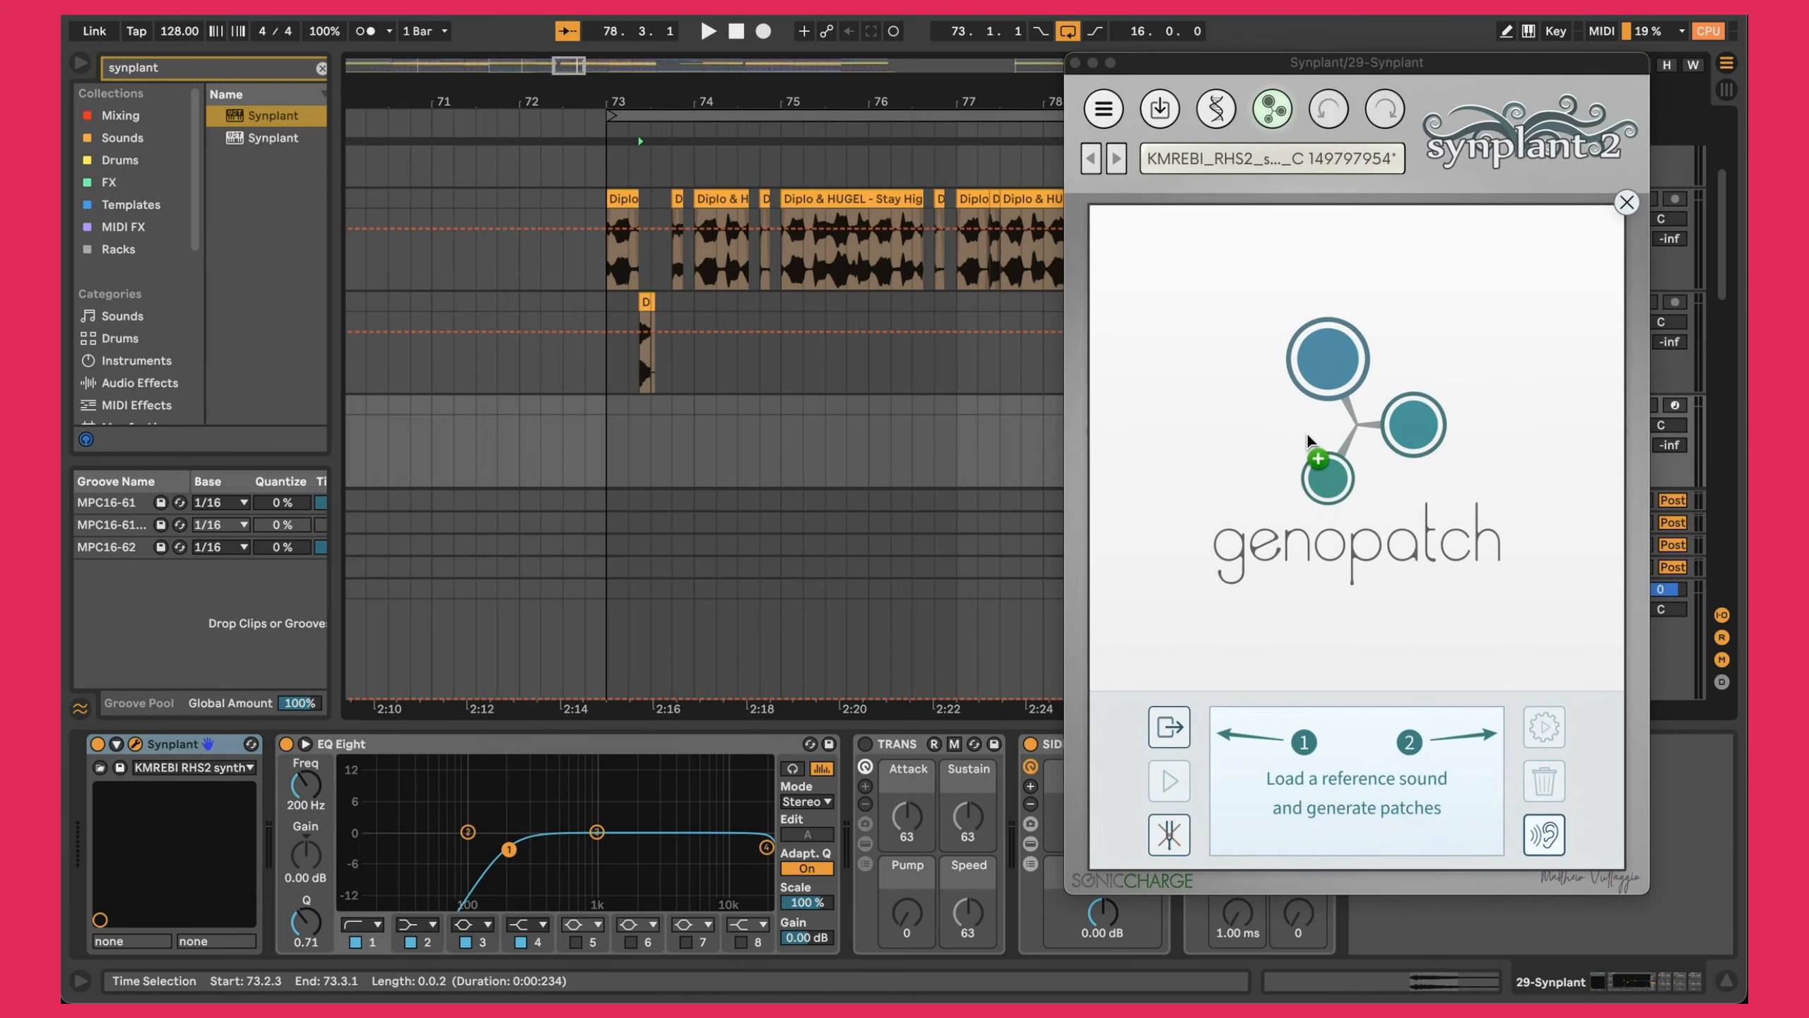
drag(1339, 759, 1341, 774)
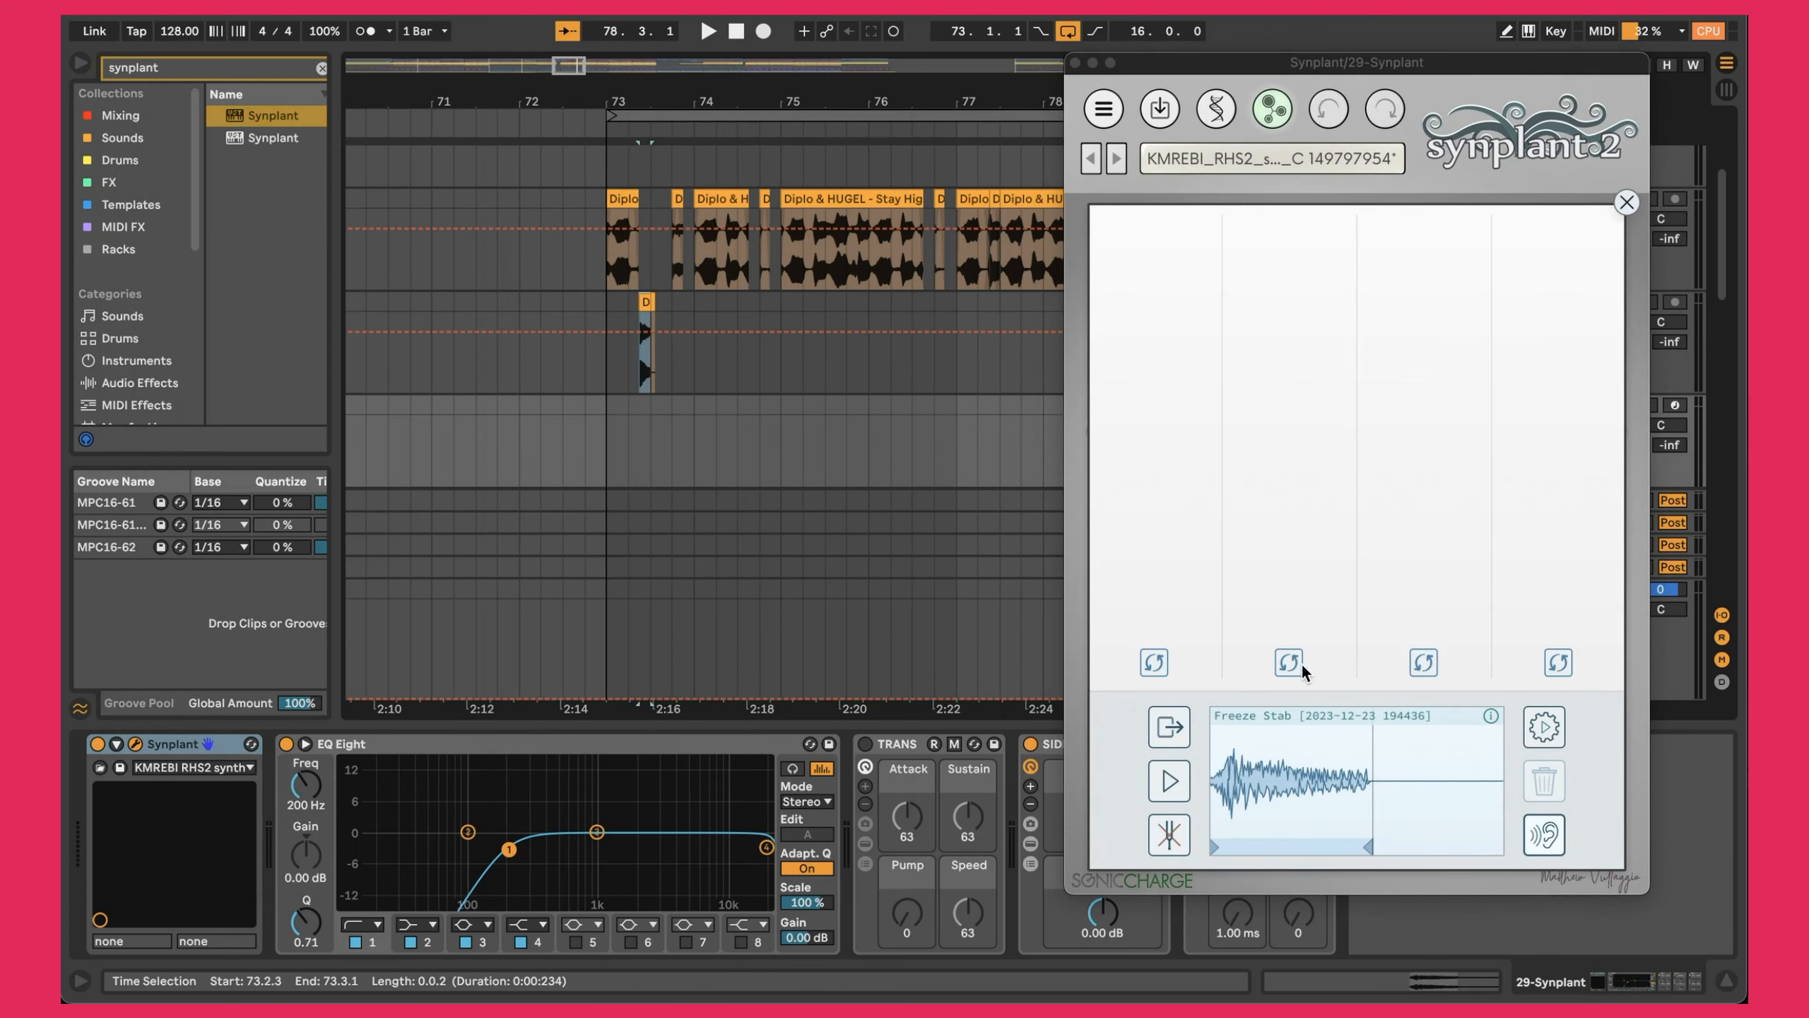
click(1170, 781)
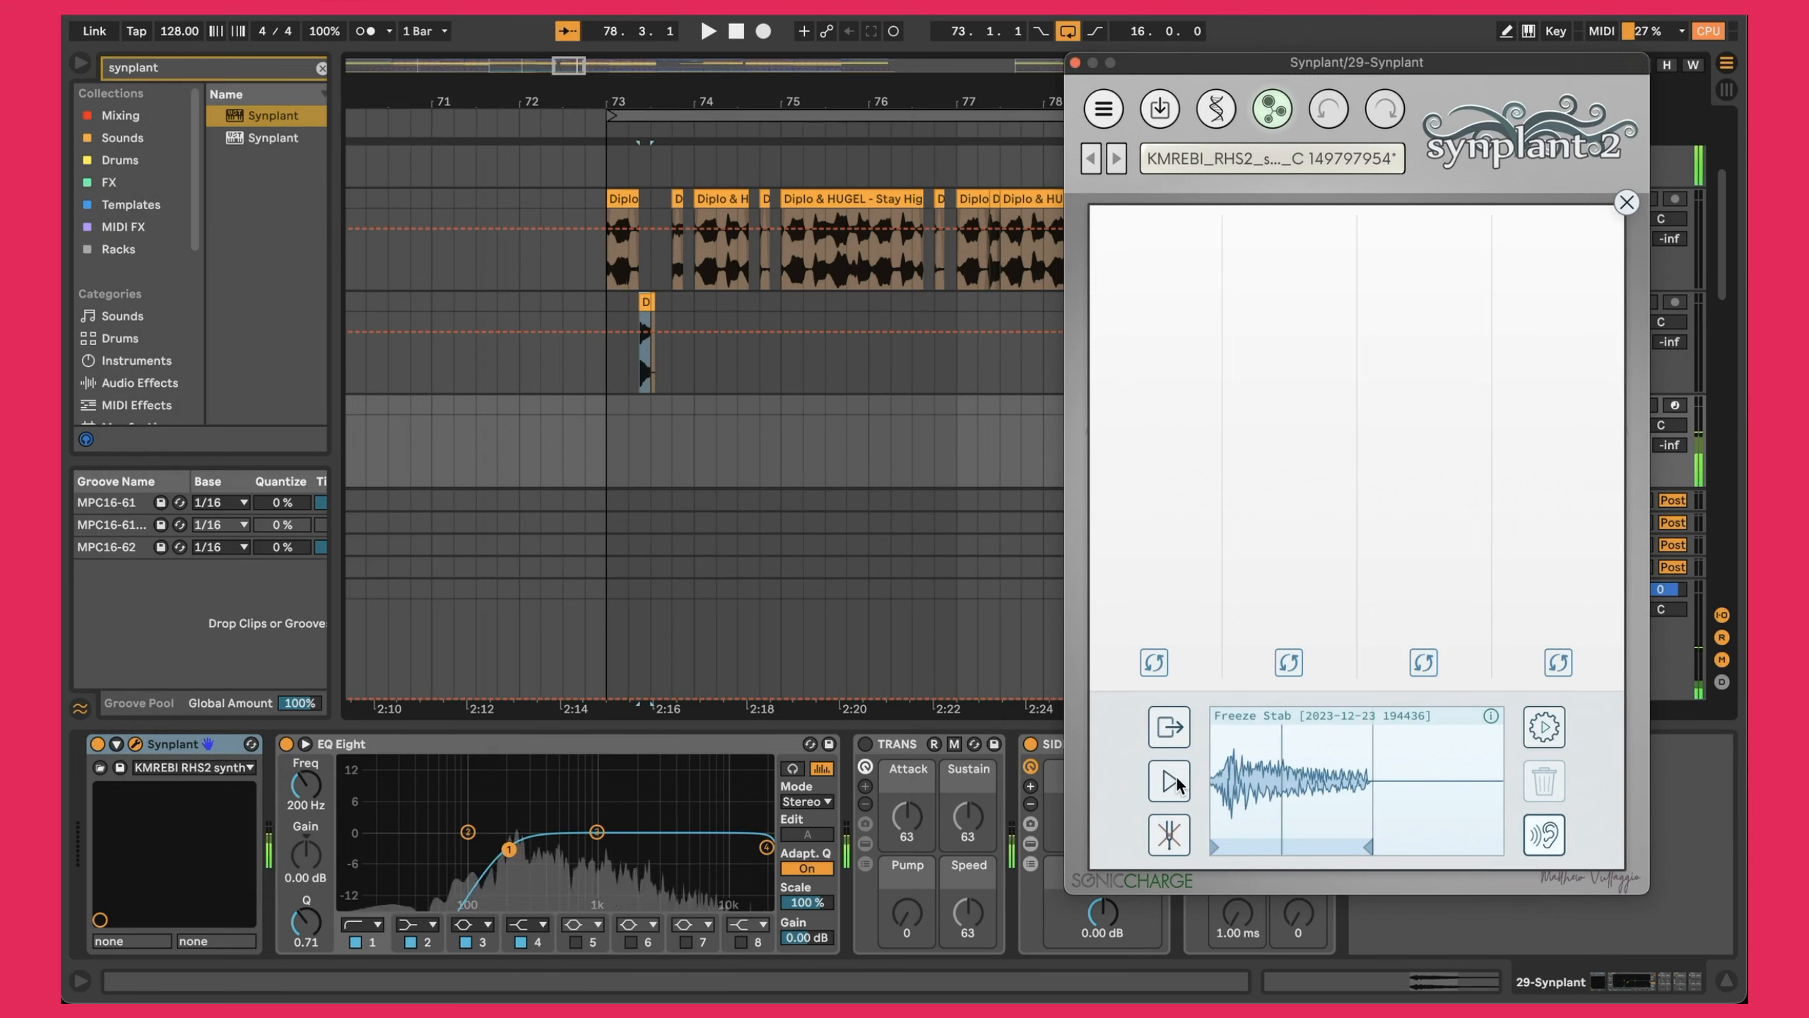
Generate Genopatch patches from the Stab reference and replay the reference sound for comparison.
click(1290, 662)
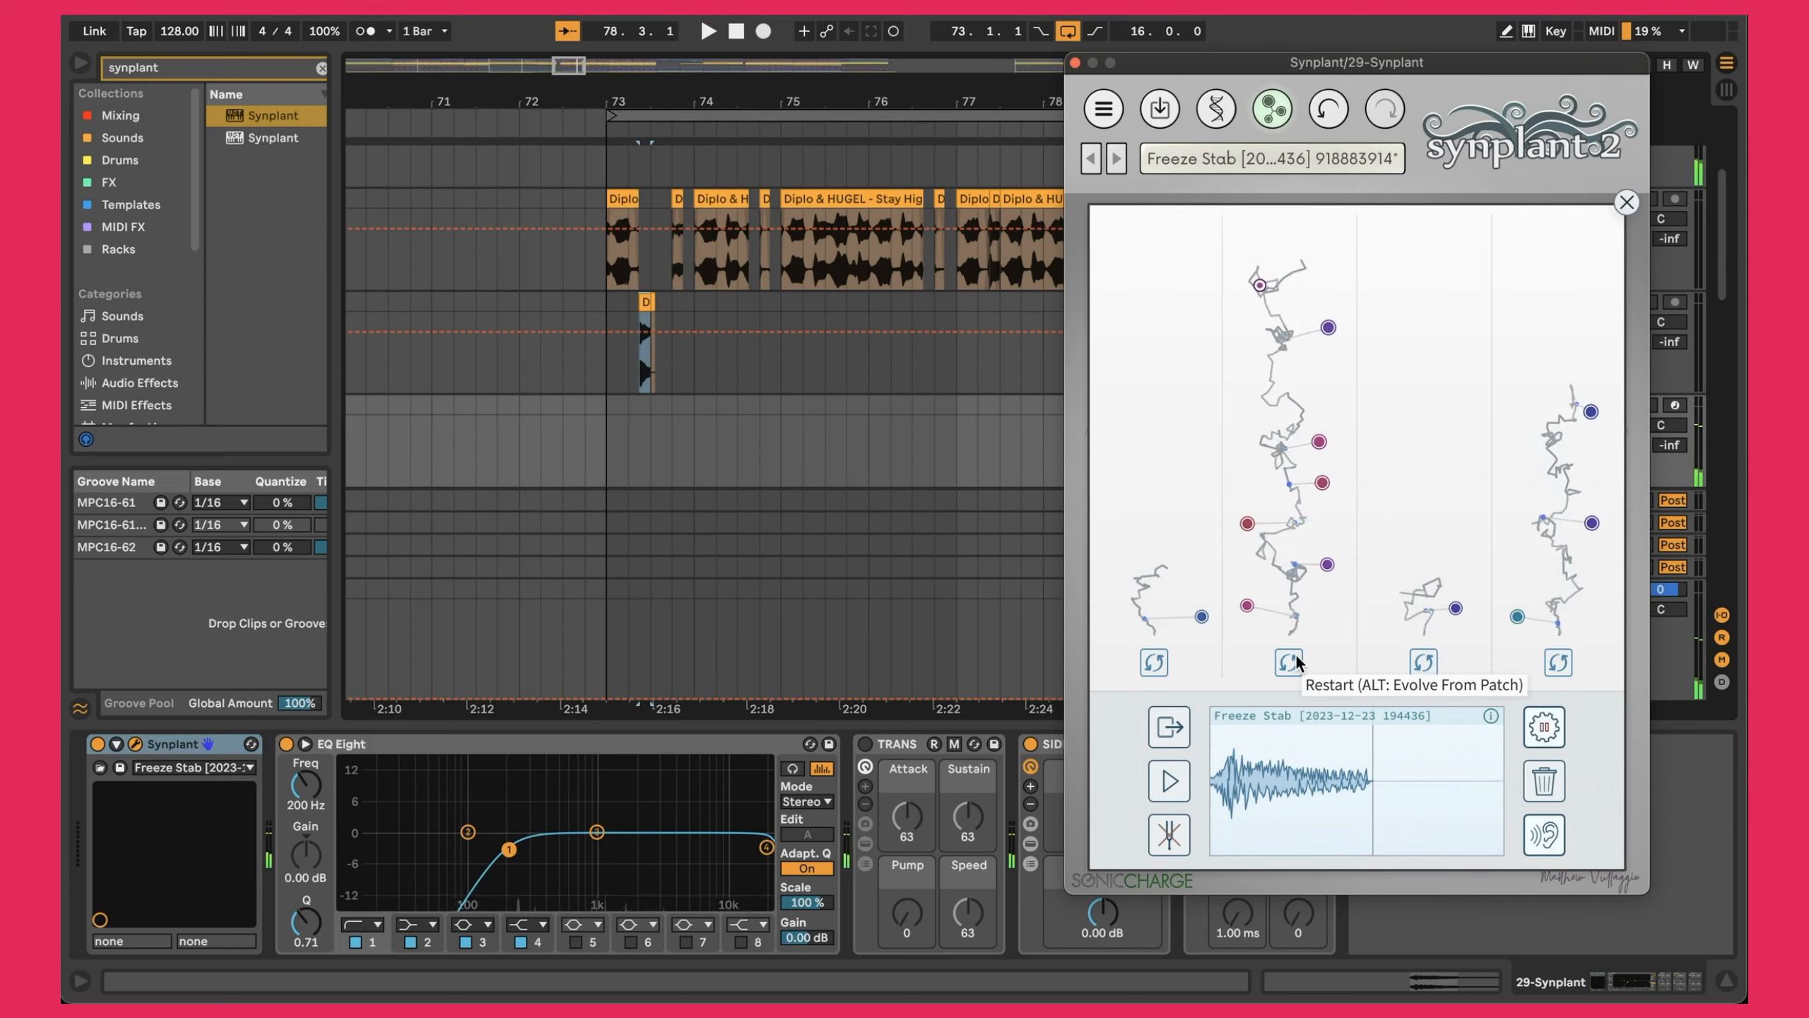
click(1295, 662)
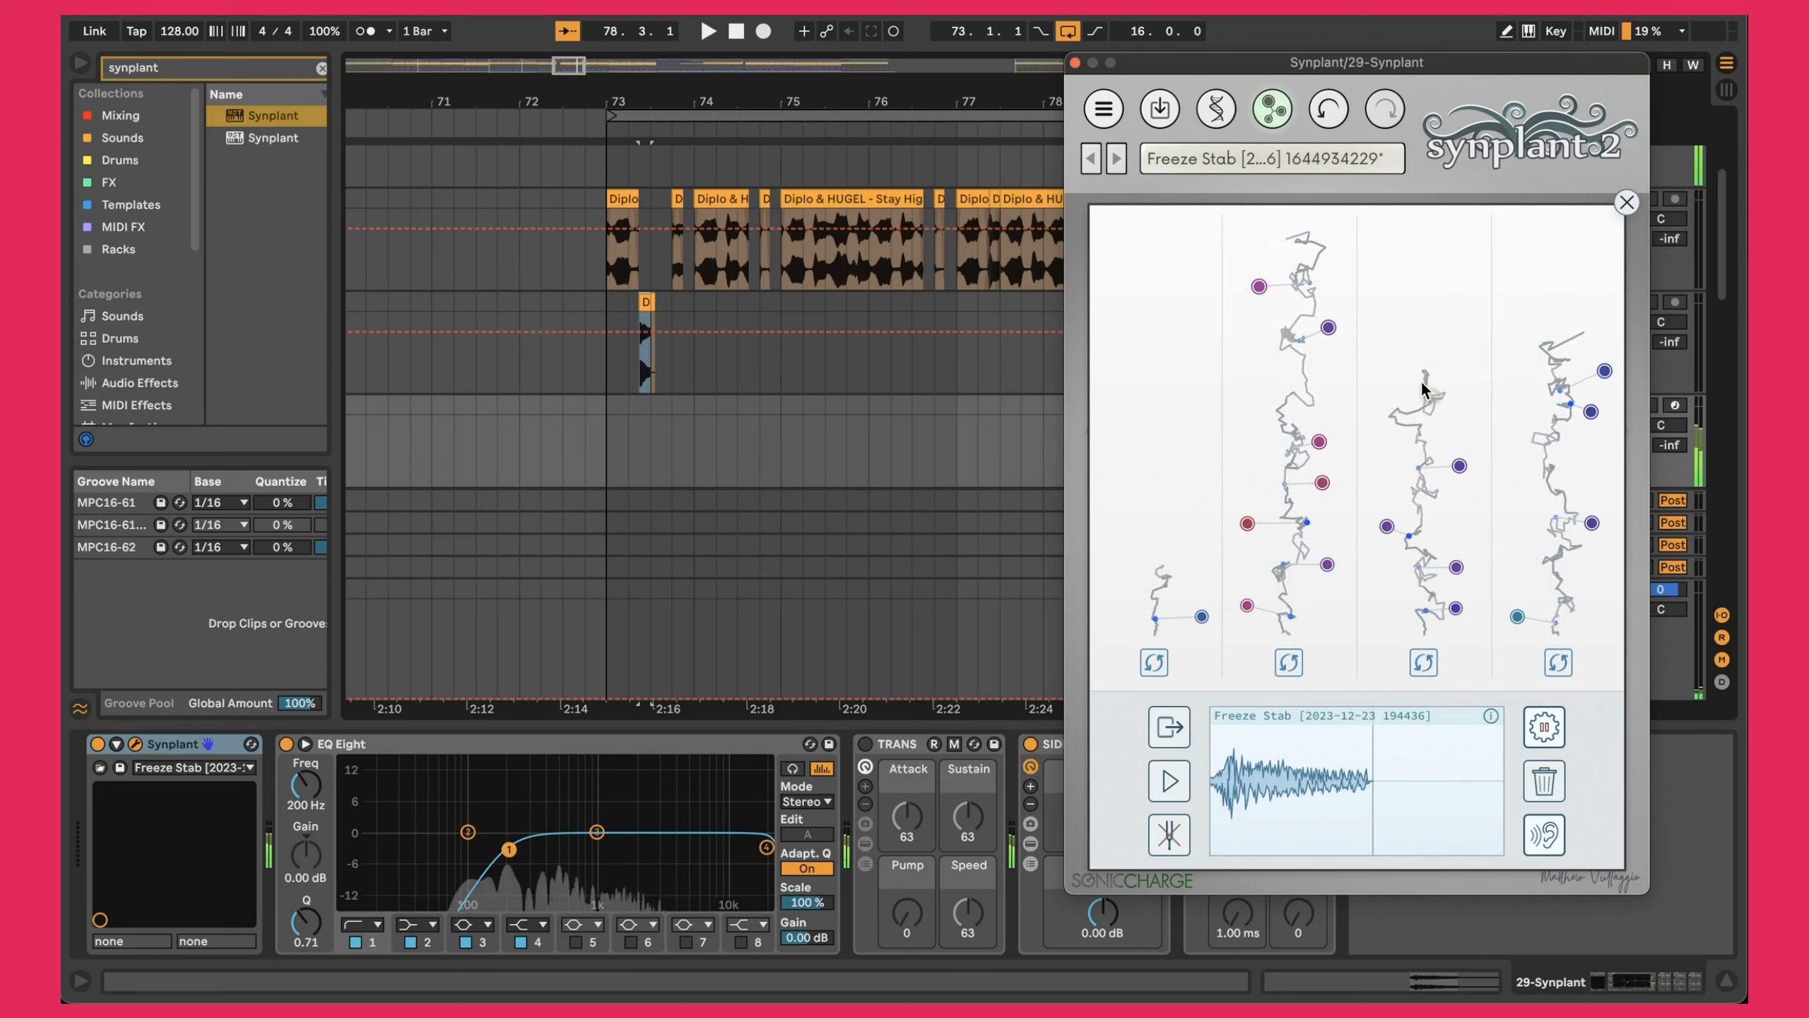
click(1170, 781)
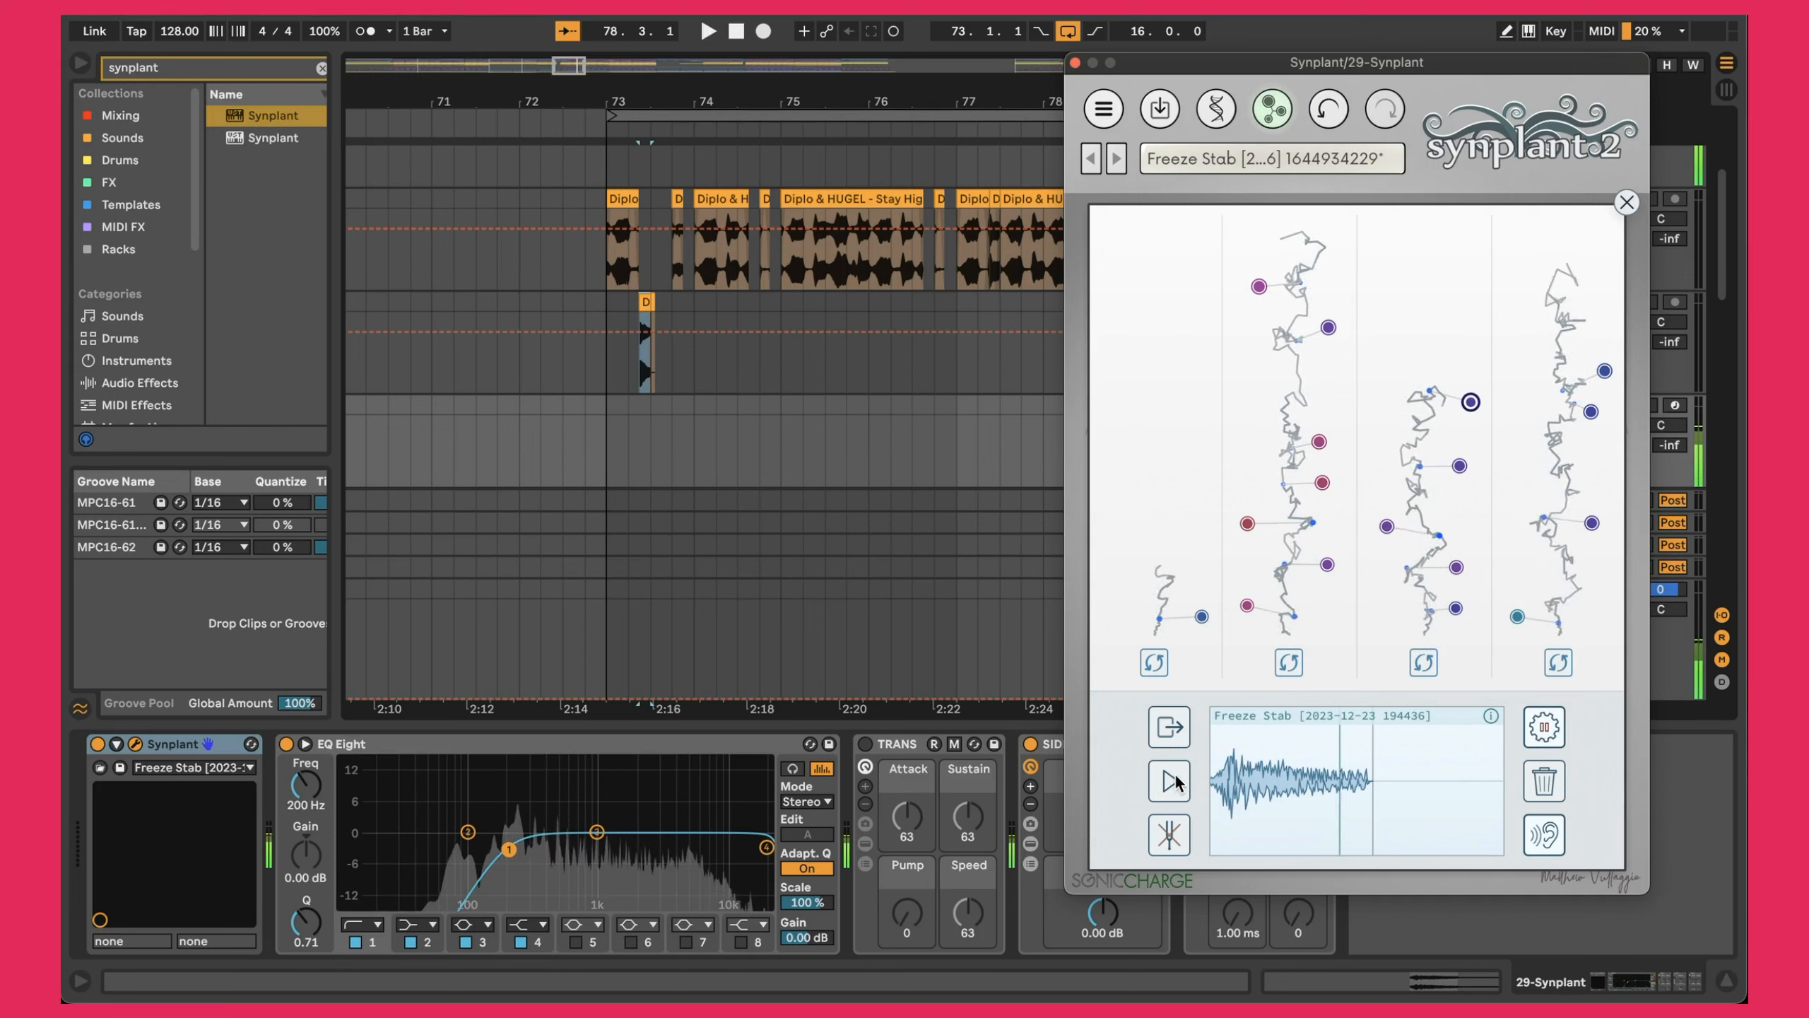
click(1170, 781)
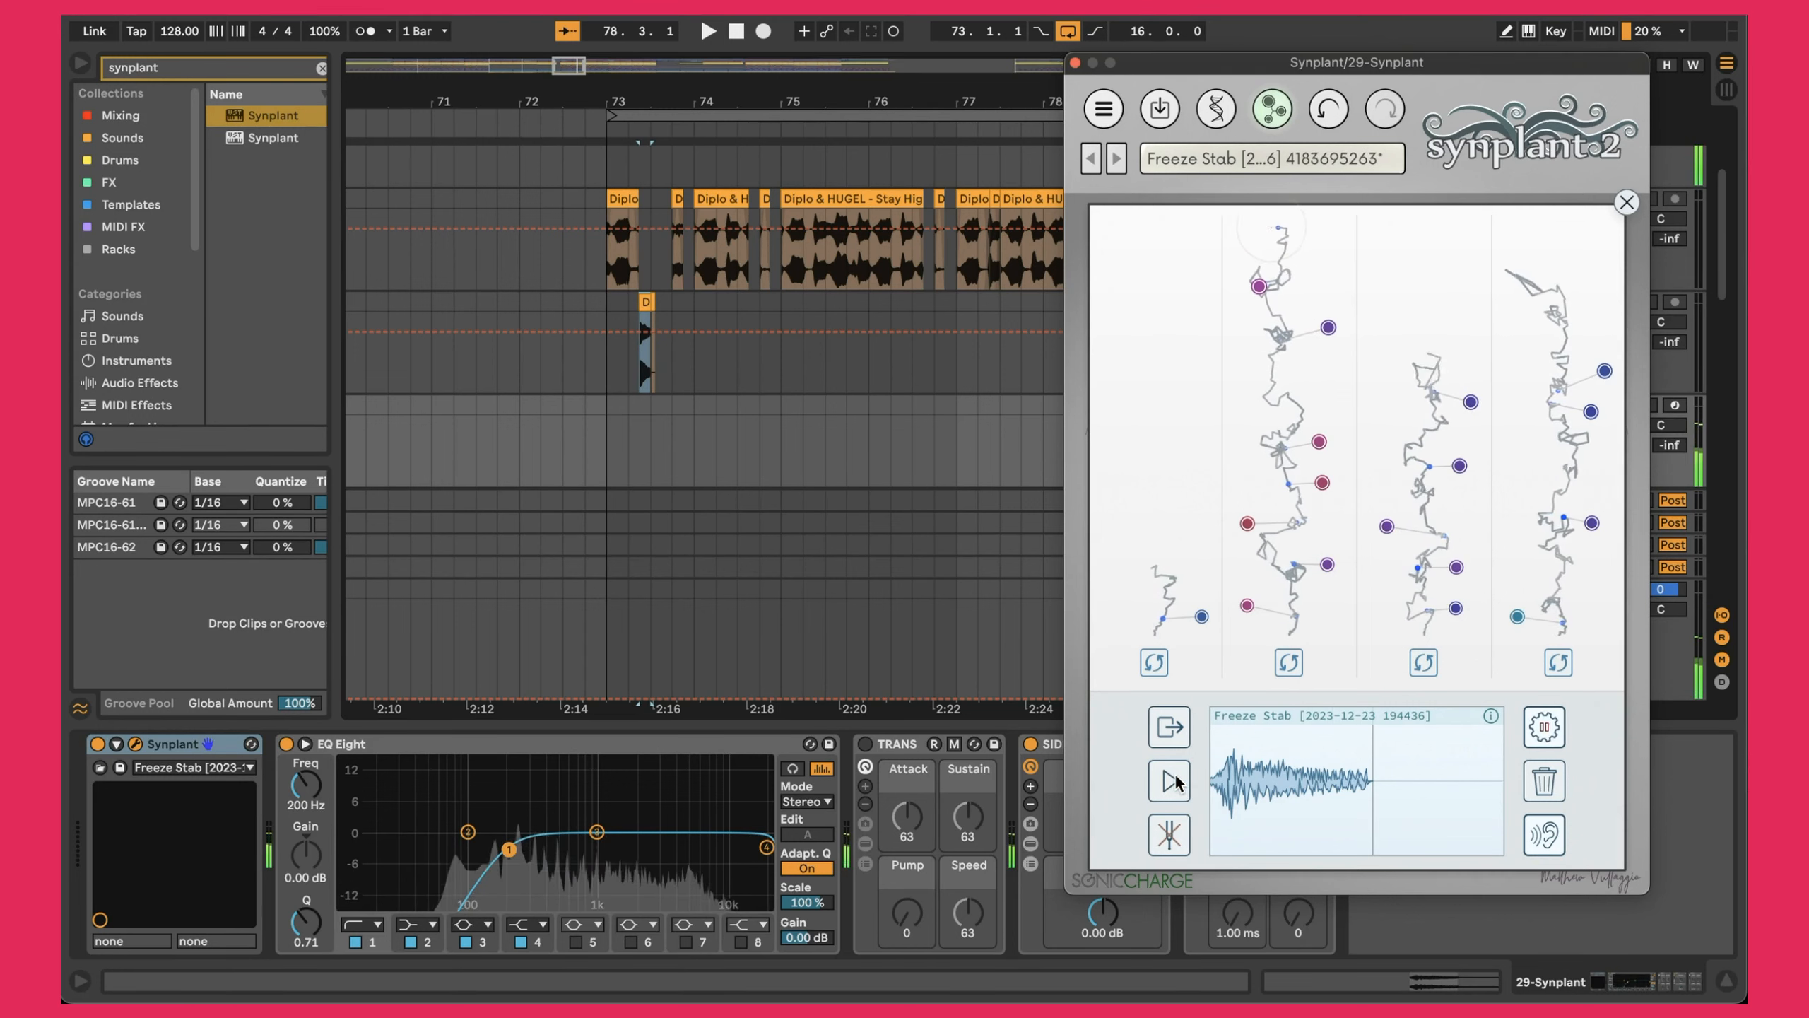
Audition the generated patches along the second Genopatch strand, from the topmost one downward.
click(1253, 228)
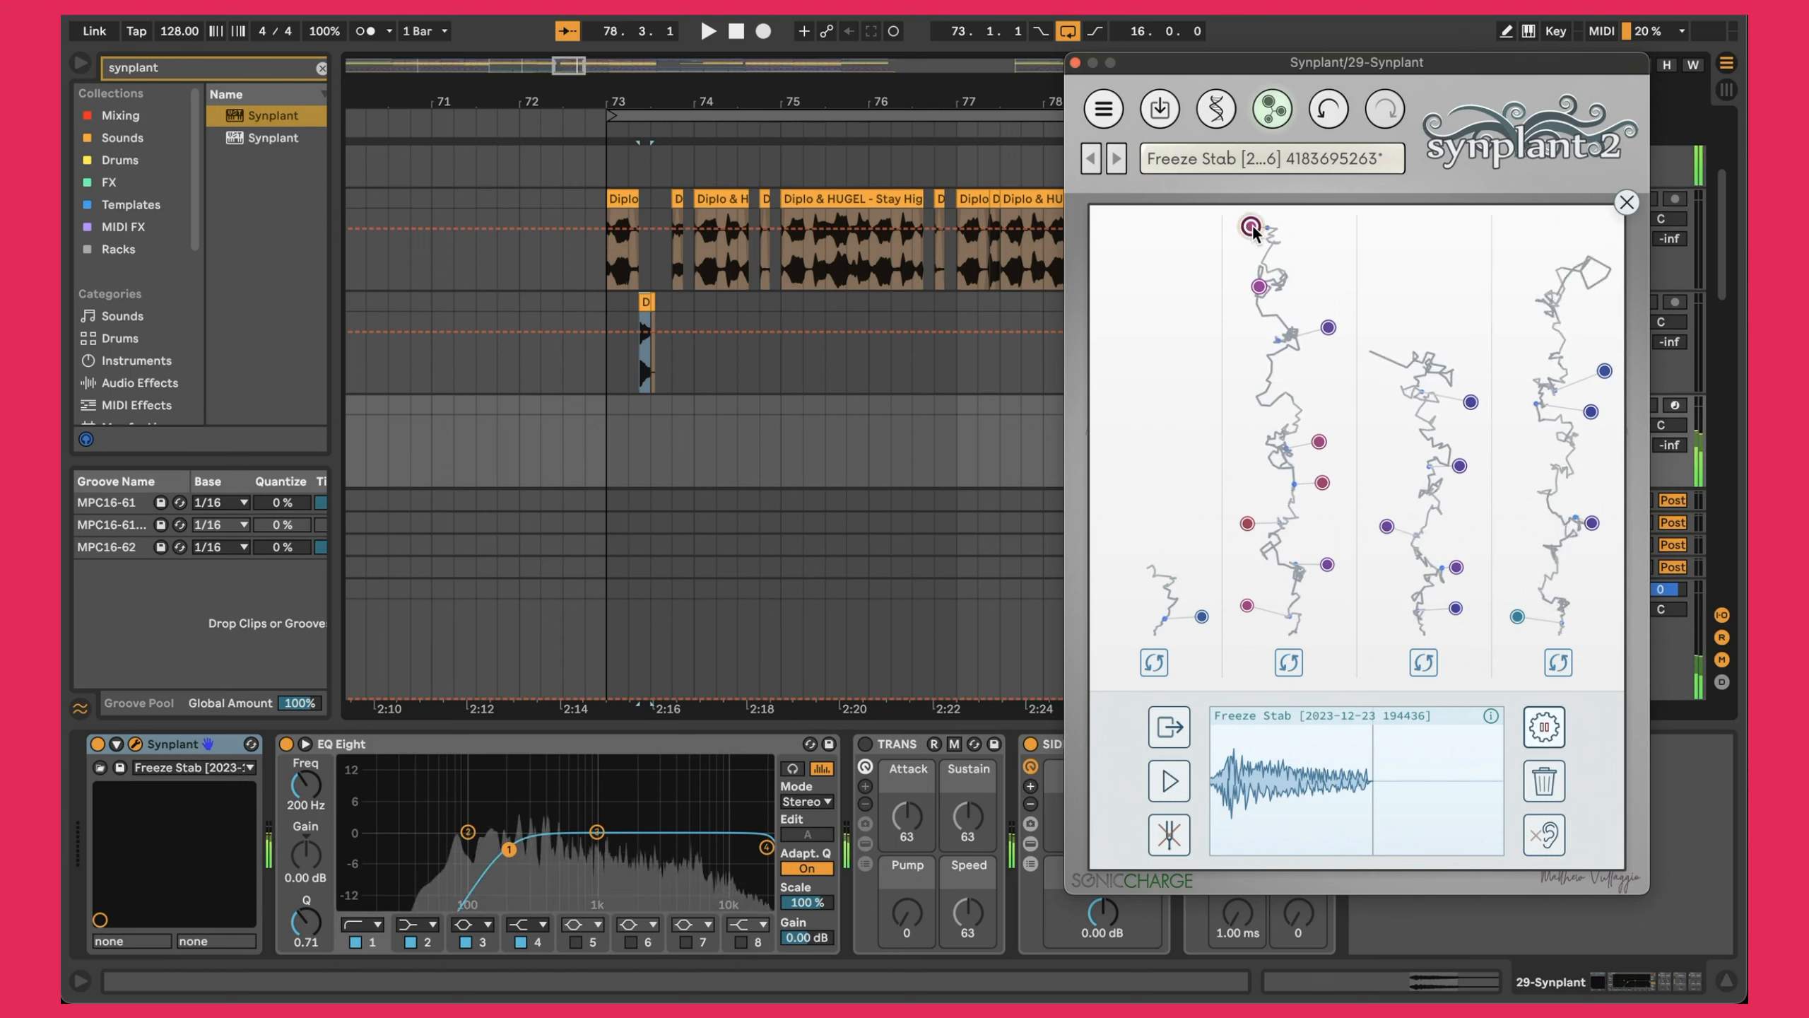
click(1259, 286)
click(1330, 328)
click(1319, 441)
click(1322, 483)
click(1248, 524)
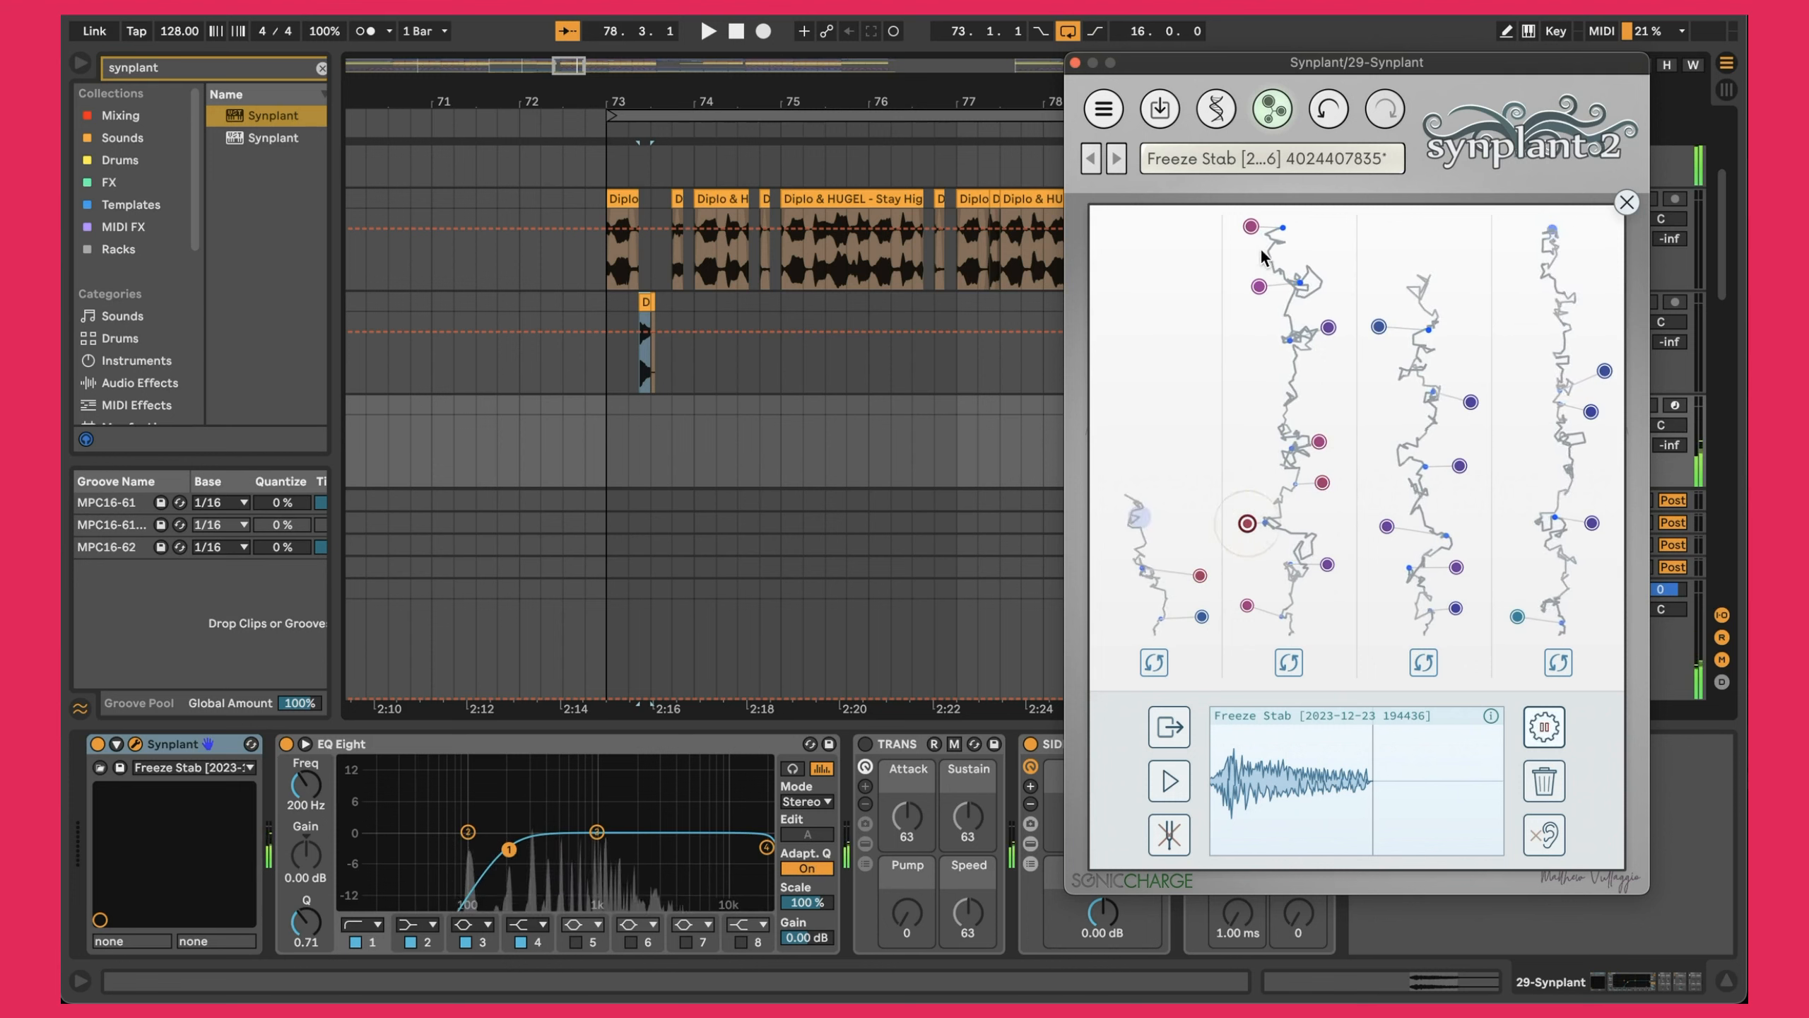
Audition the patches of the third Genopatch strand and select its topmost one.
click(1379, 327)
click(1471, 402)
click(1460, 464)
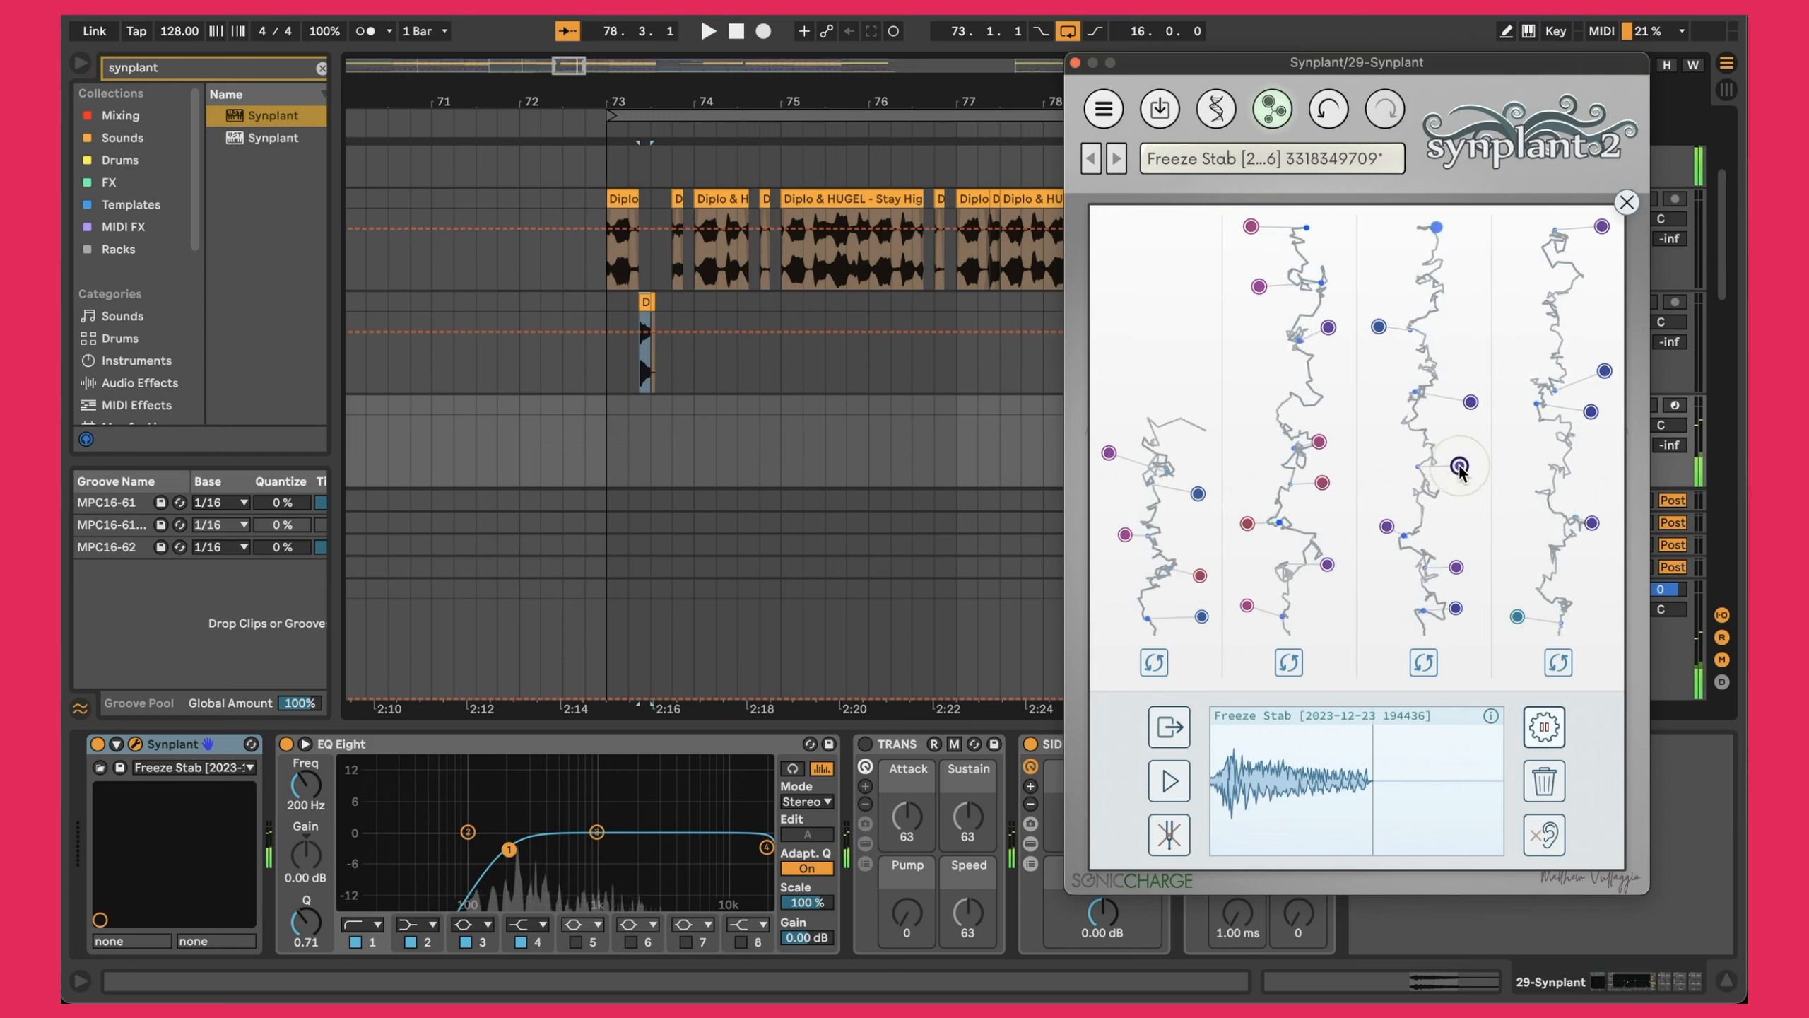
click(1386, 525)
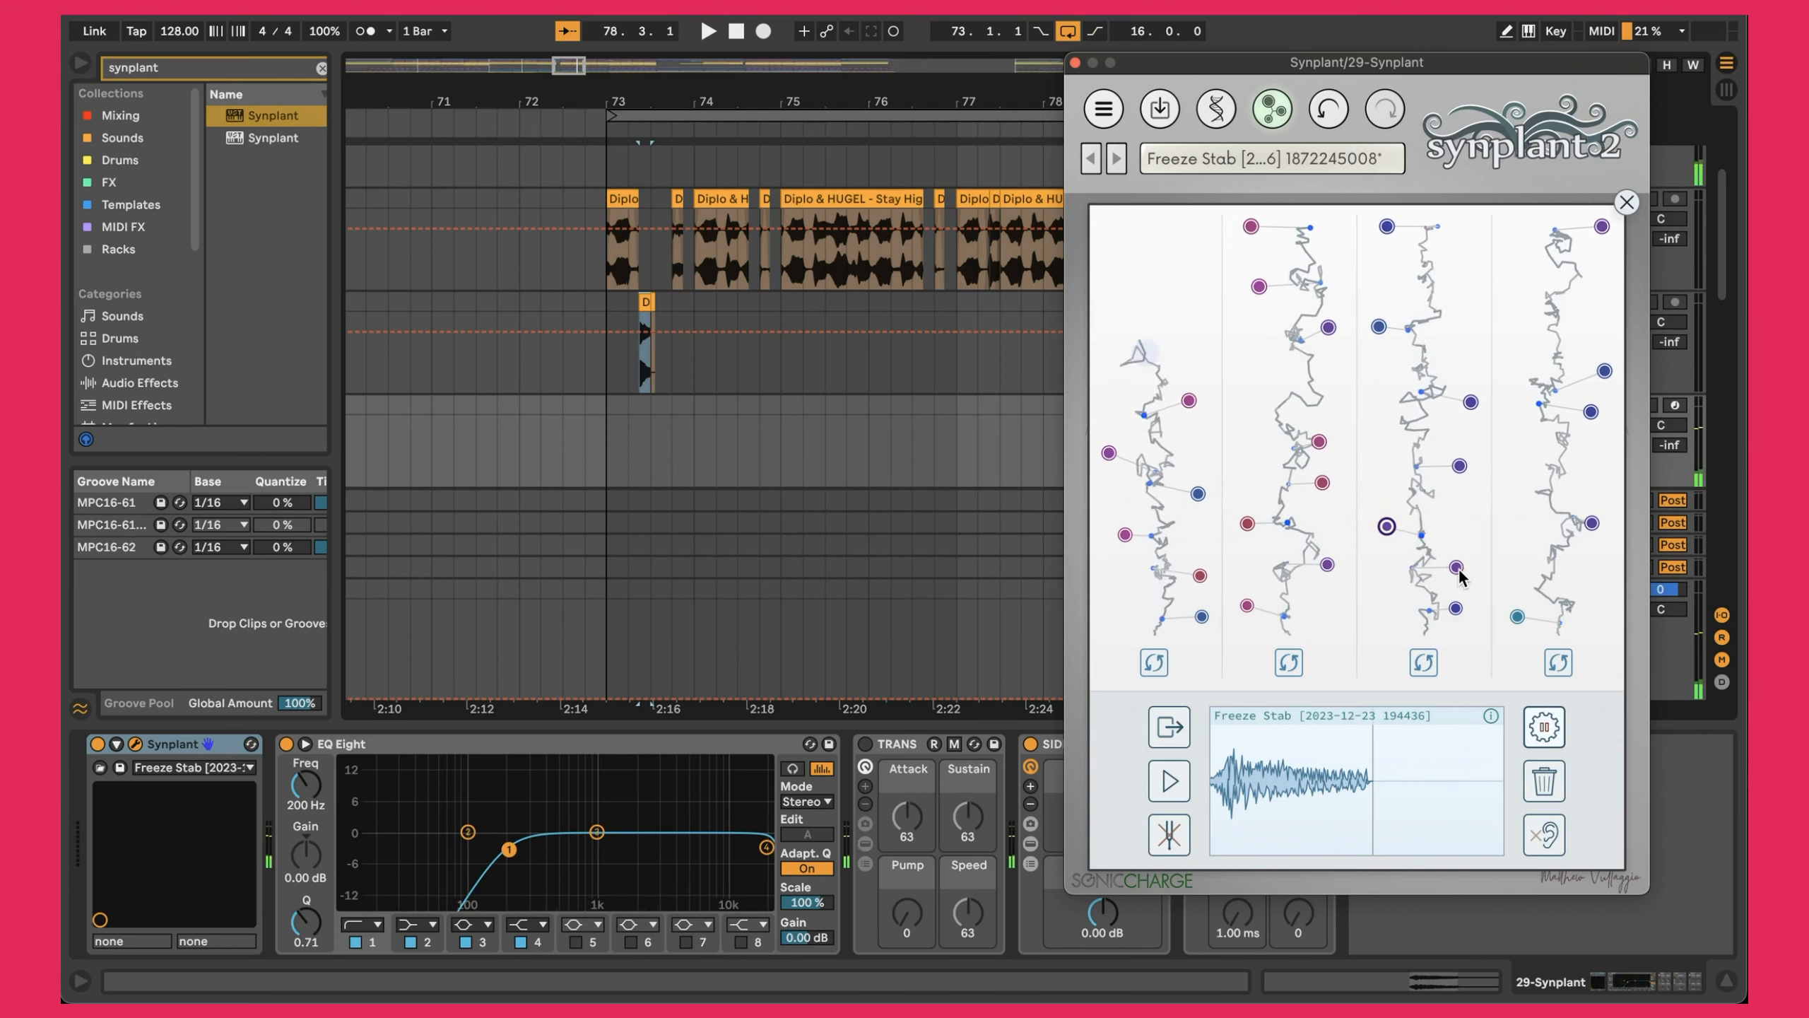
click(1379, 327)
click(1388, 227)
View the chosen patch's Envelope and LFO genes, return to Genopatch, and close the Synplant window.
click(1215, 108)
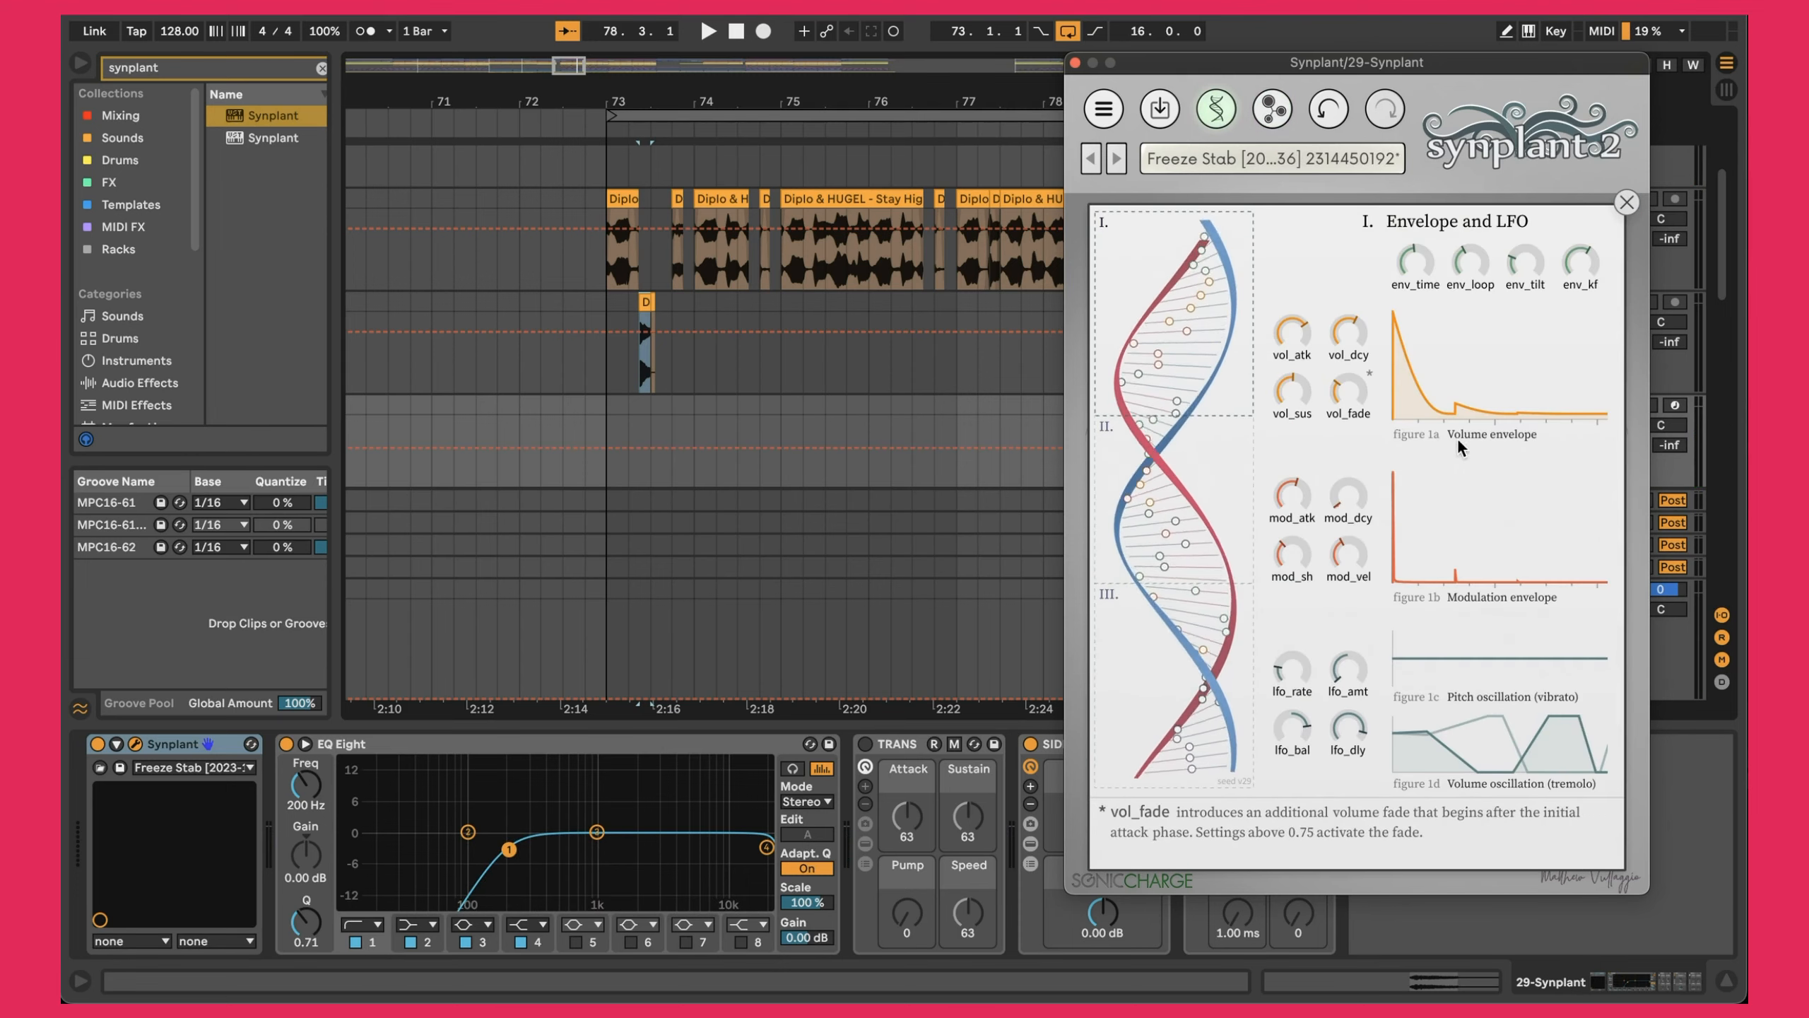
click(1272, 108)
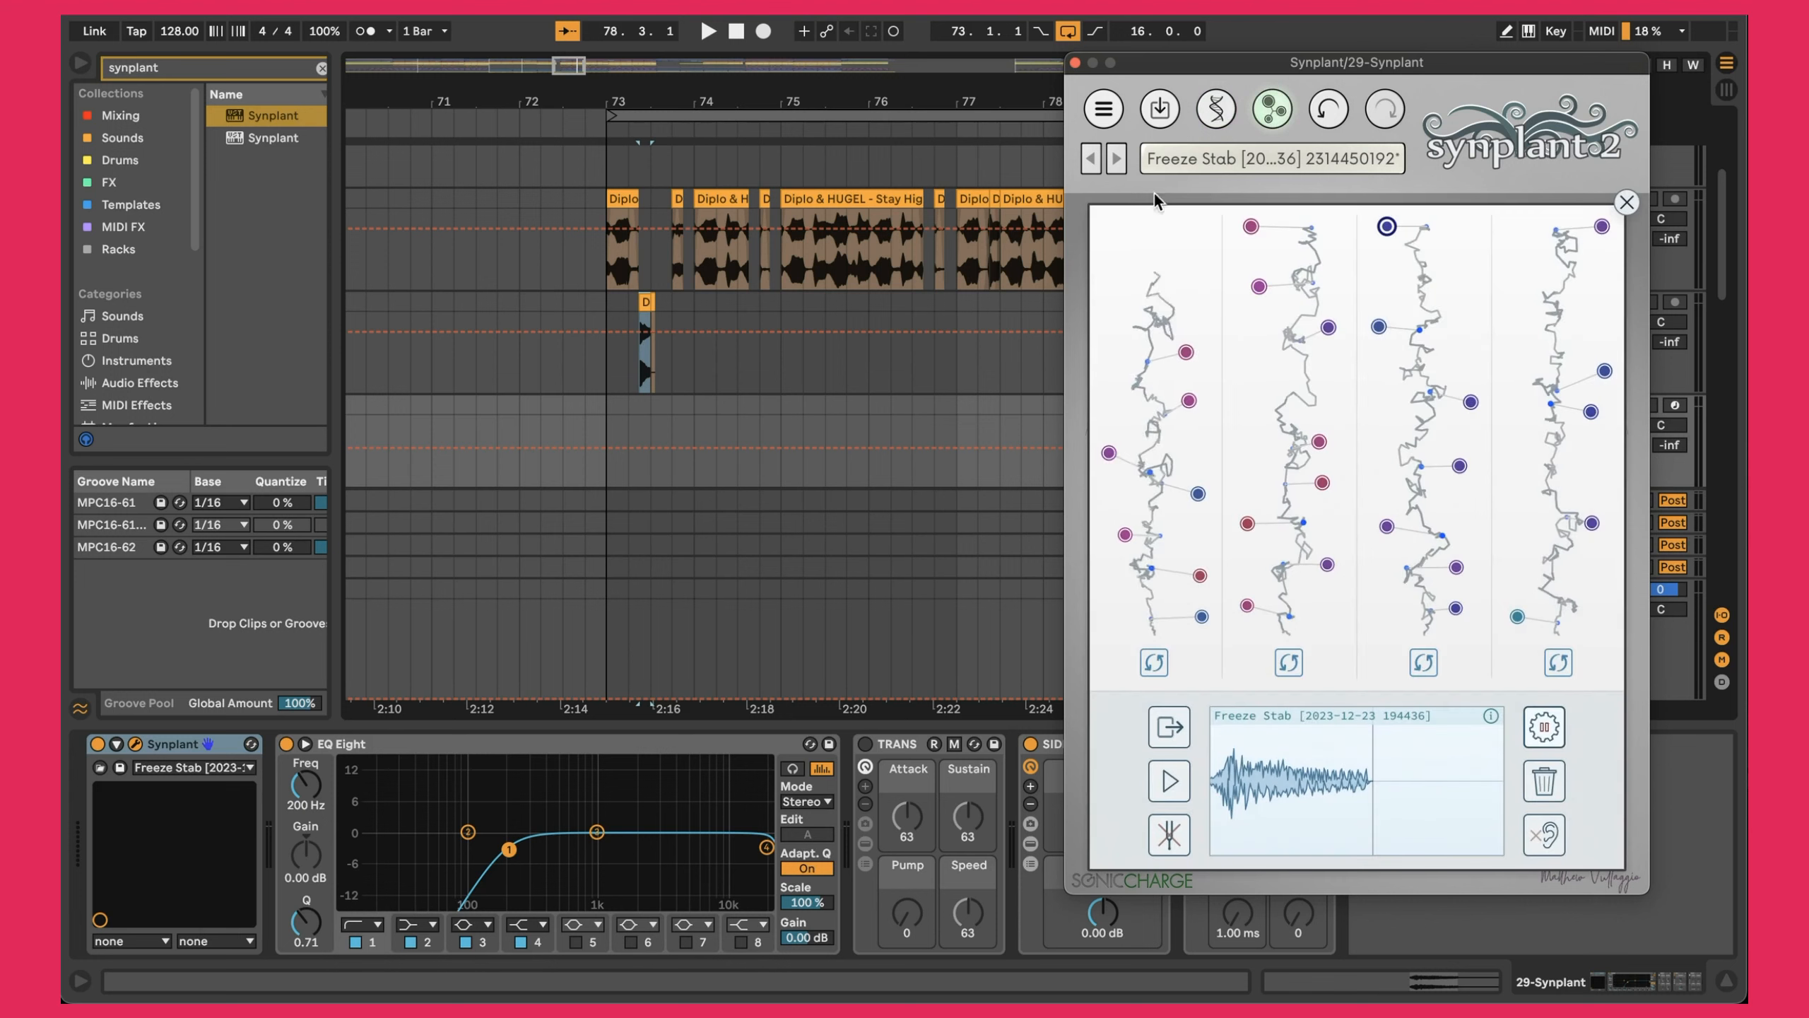
click(1075, 62)
Collapse the MELO AI group and deactivate it.
scroll(1100, 192, up, 5)
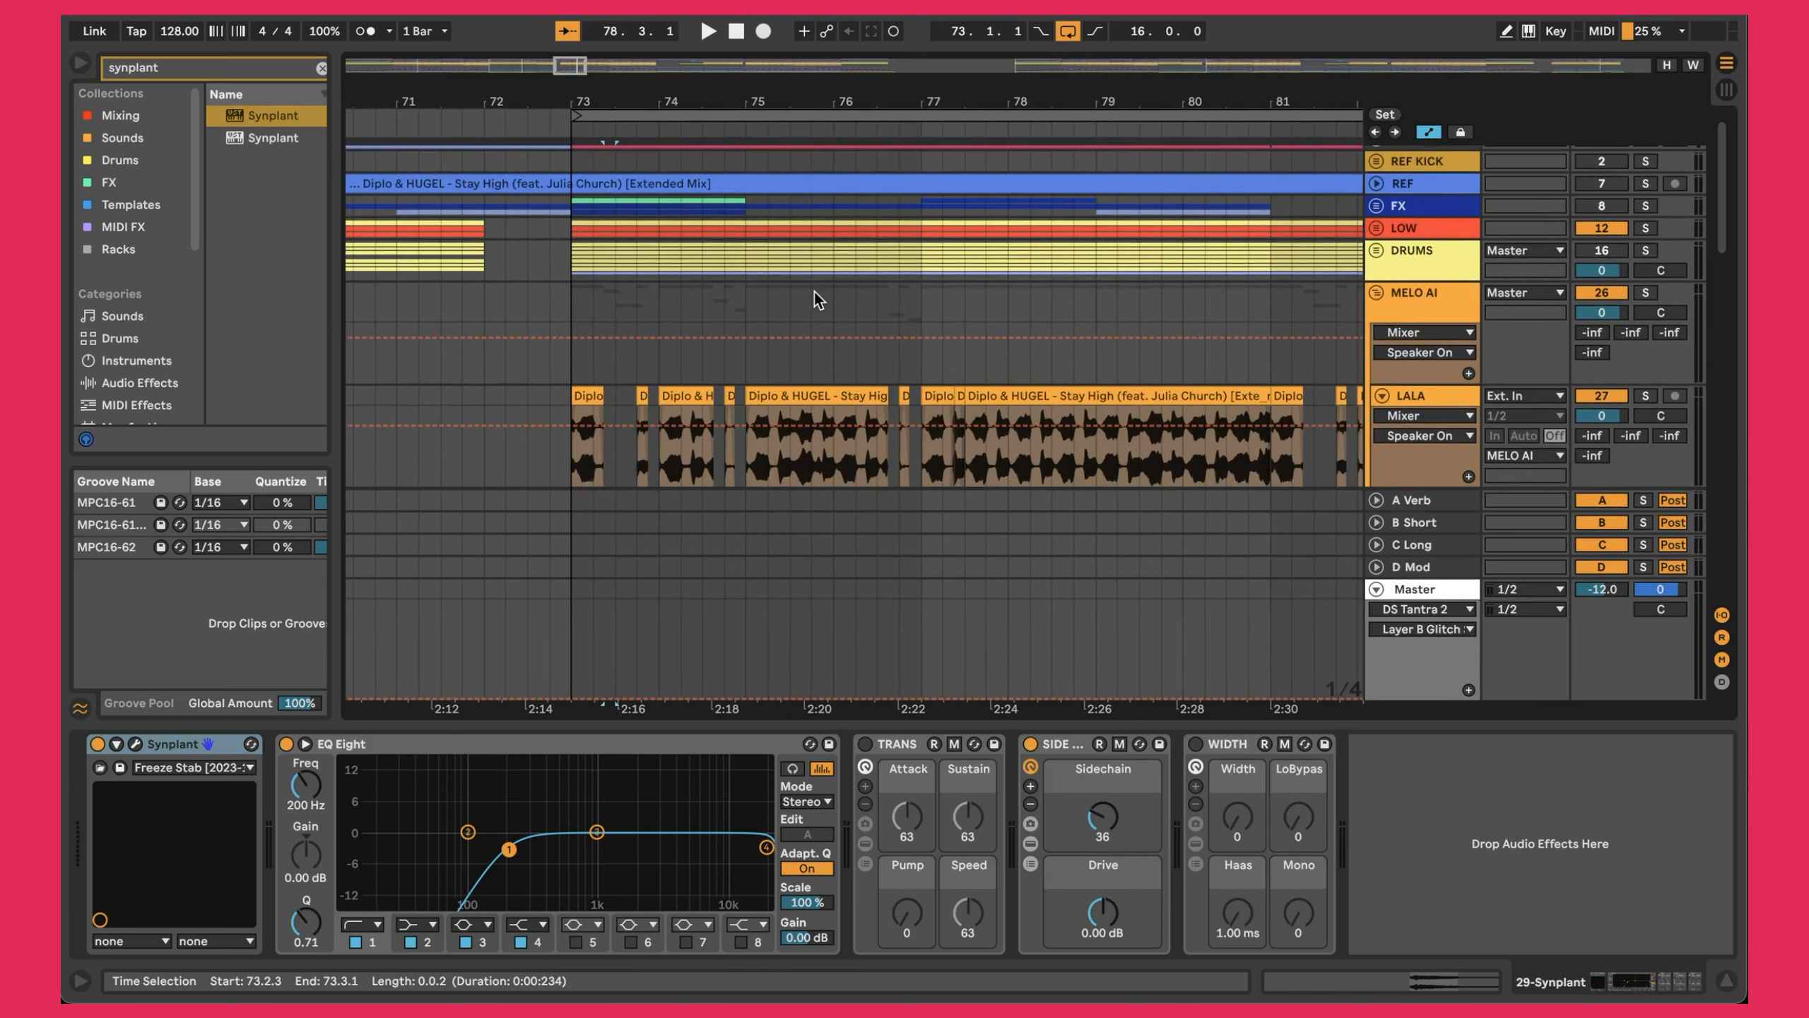
scroll(814, 300, down, 3)
scroll(814, 300, right, 2)
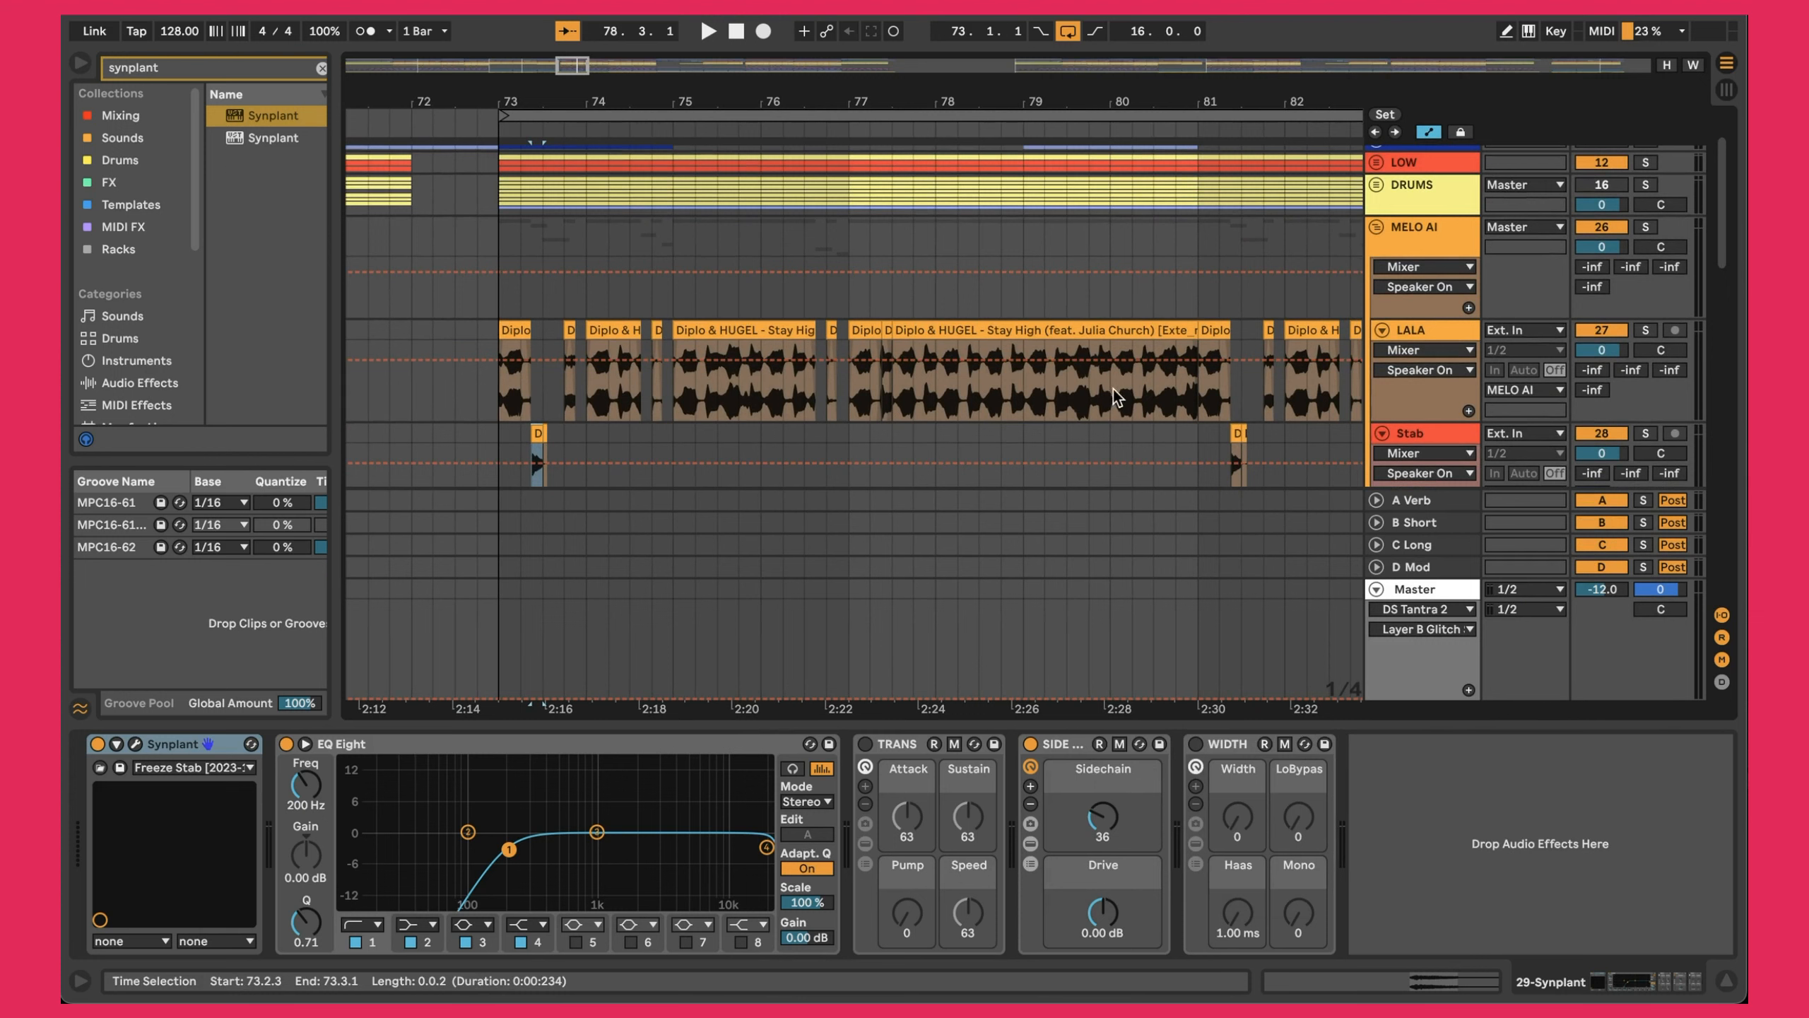
scroll(1083, 403, down, 7)
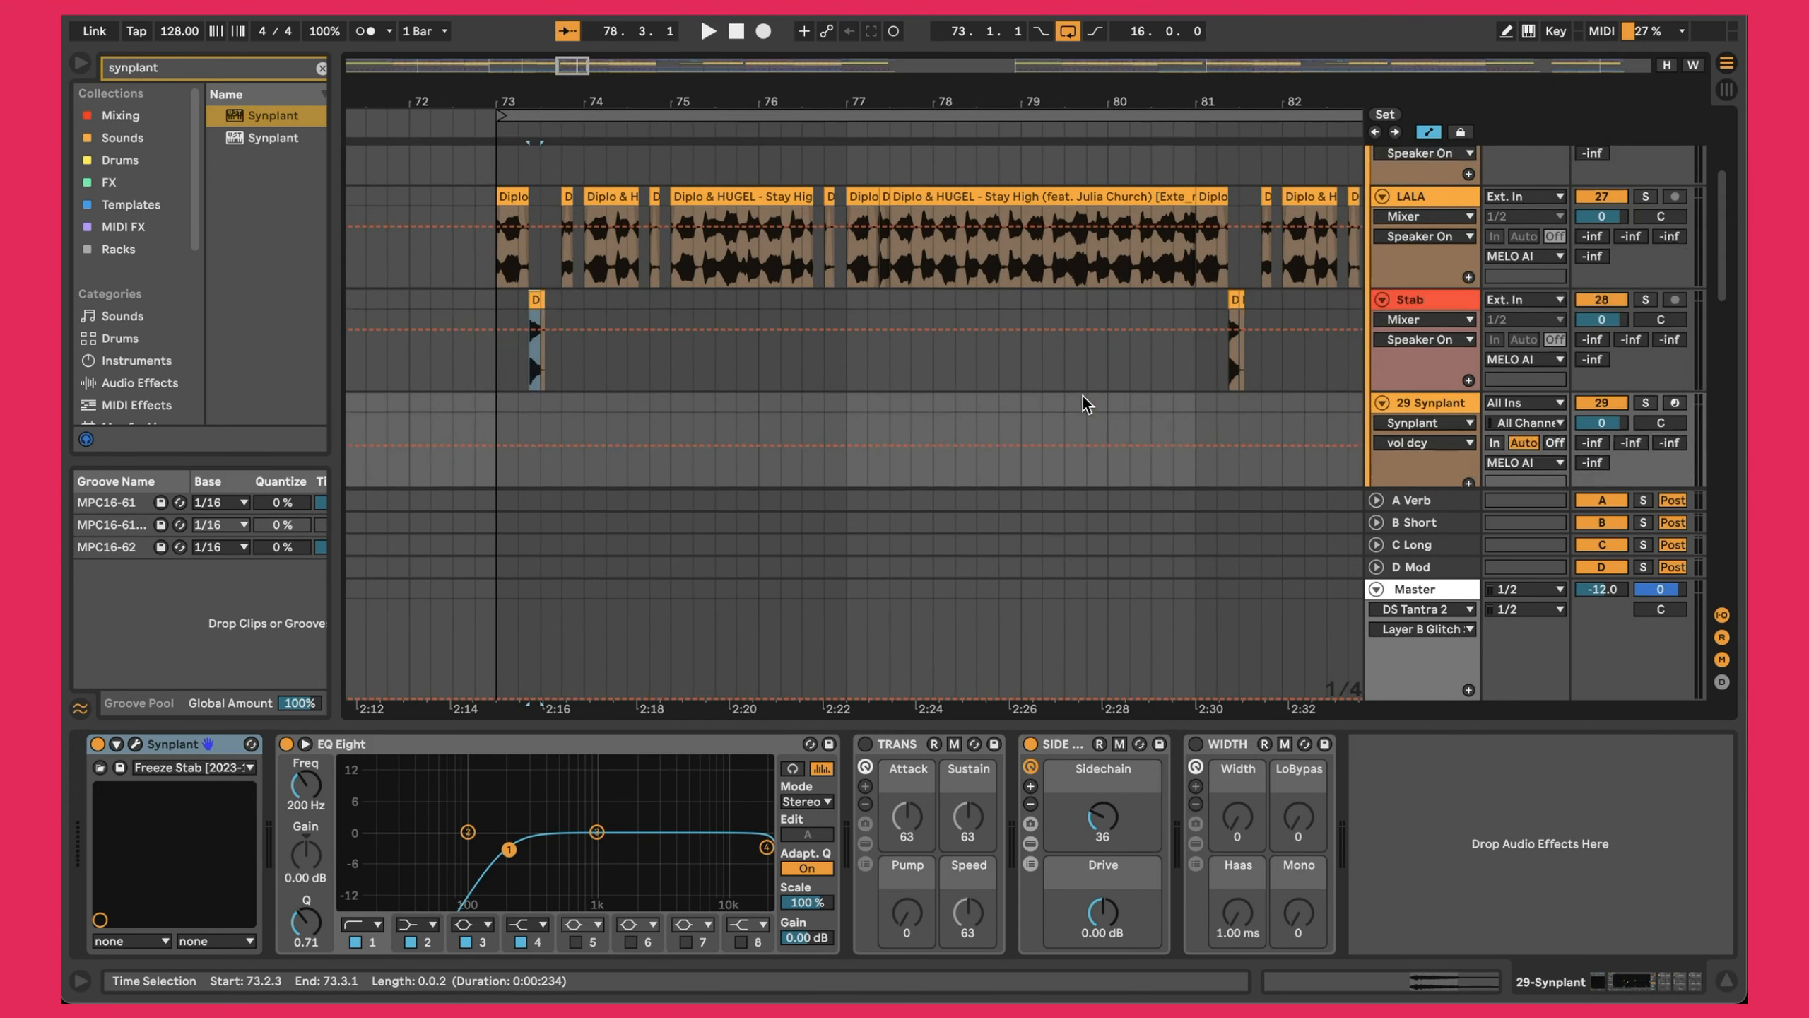
scroll(862, 455, down, 7)
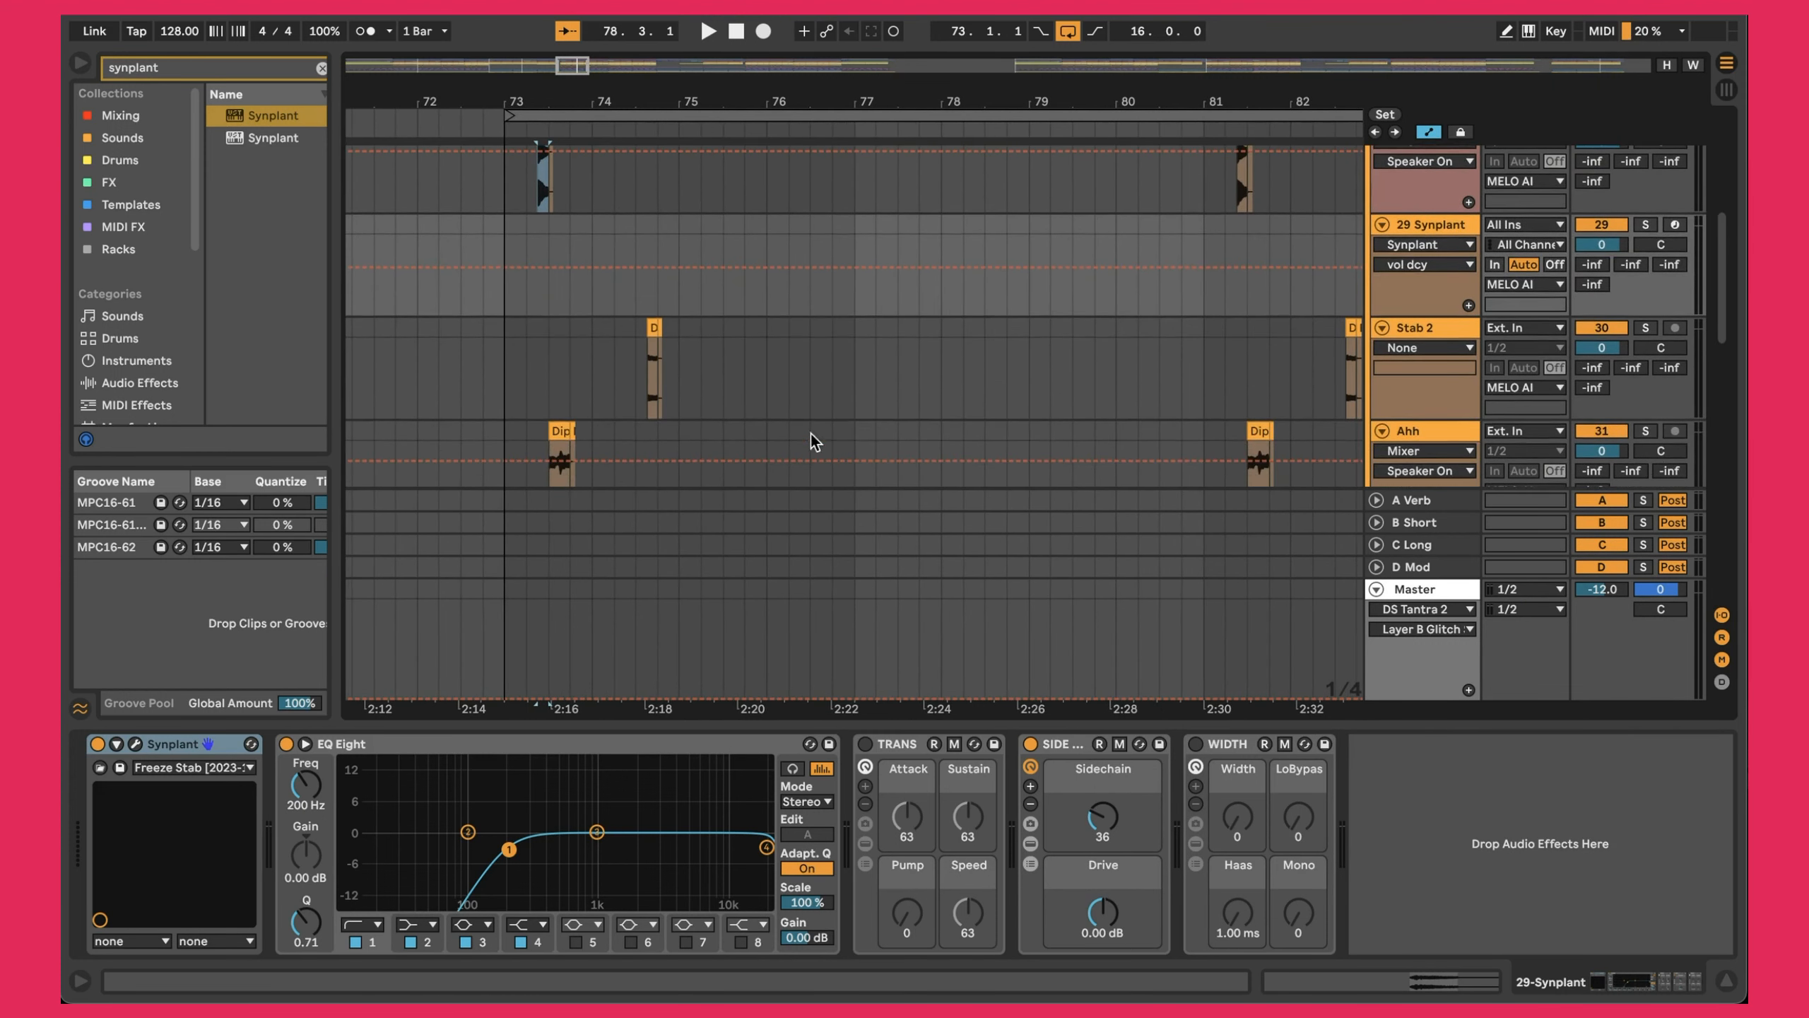
scroll(1148, 373, up, 15)
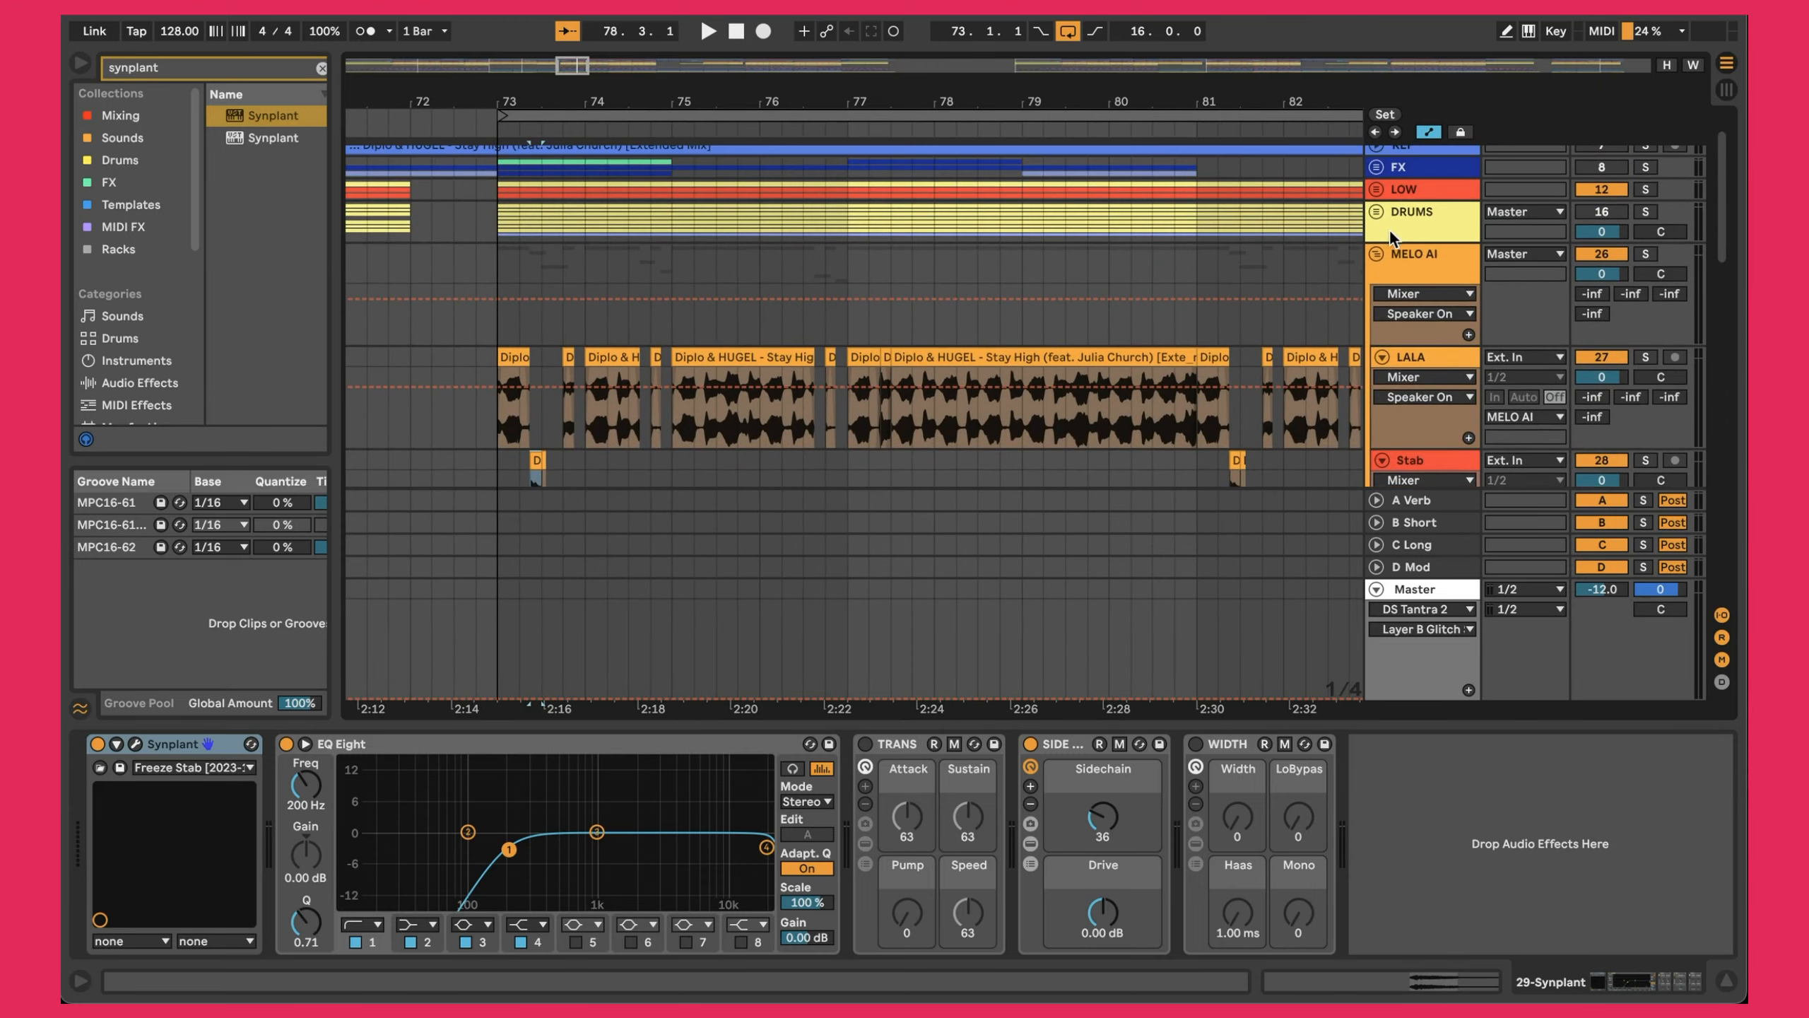
click(1376, 254)
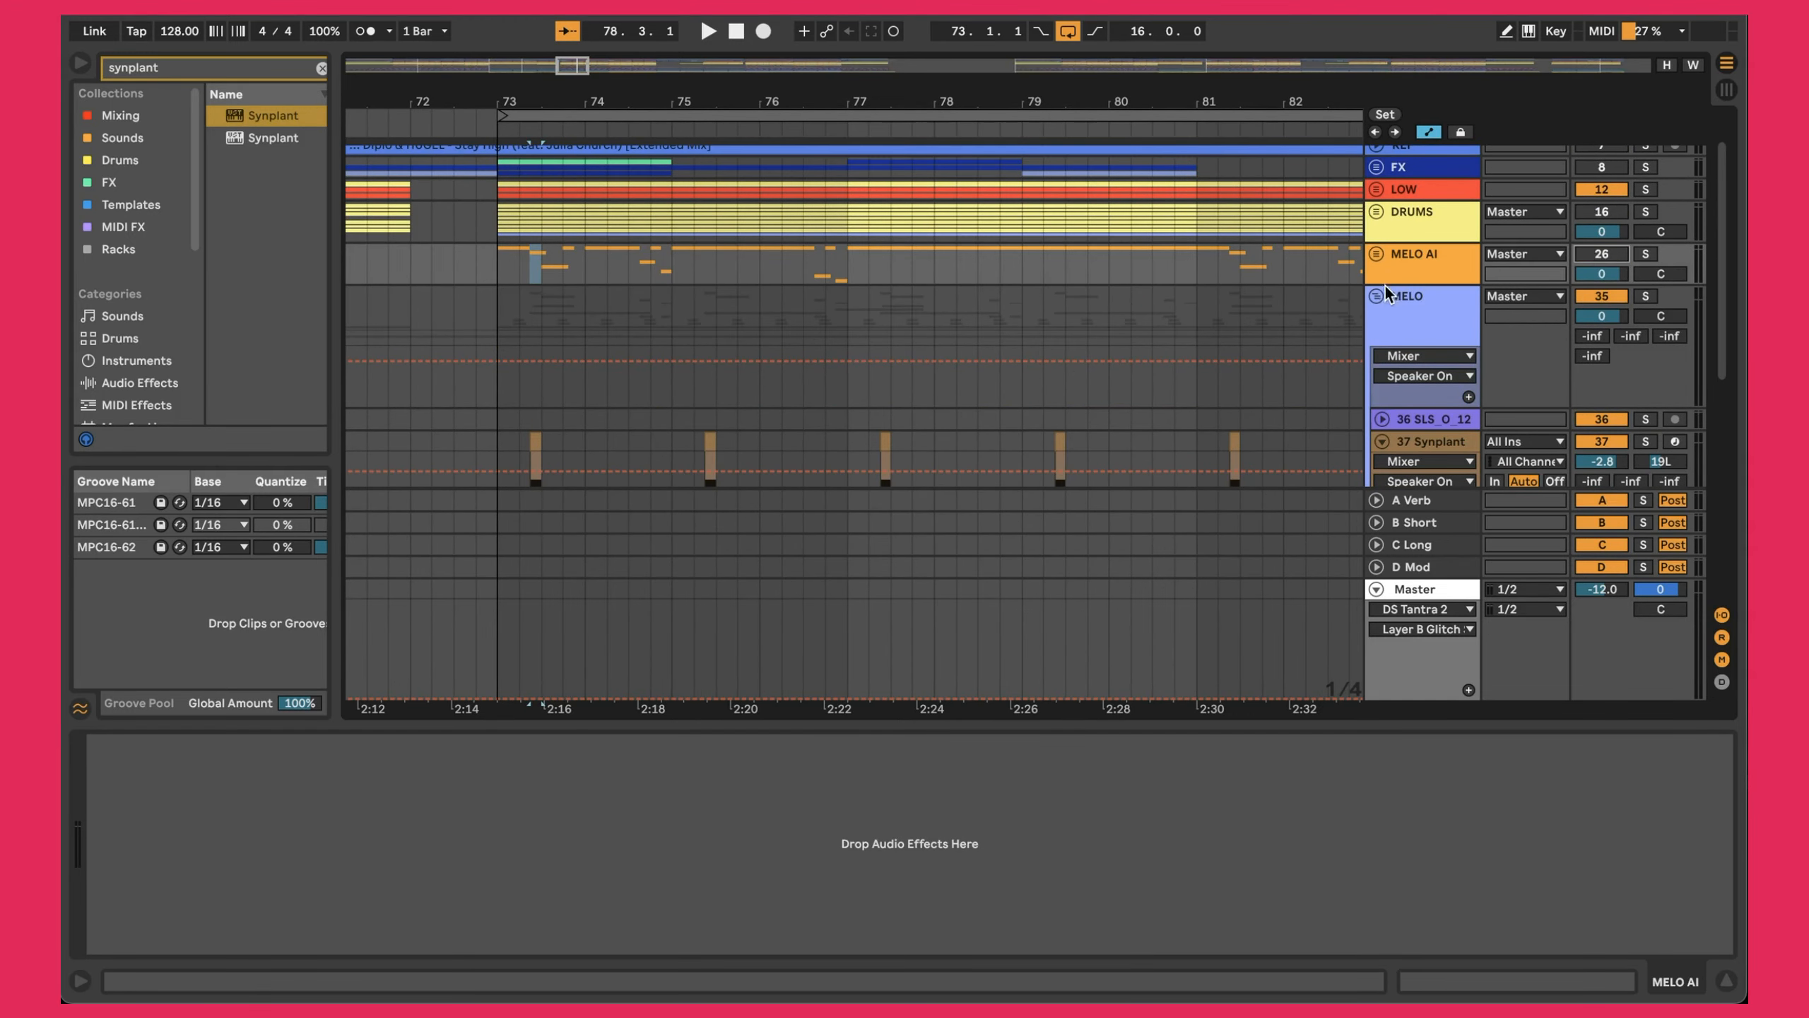
Play the arrangement from bar 73 with the MELO group's tracks in view.
click(493, 275)
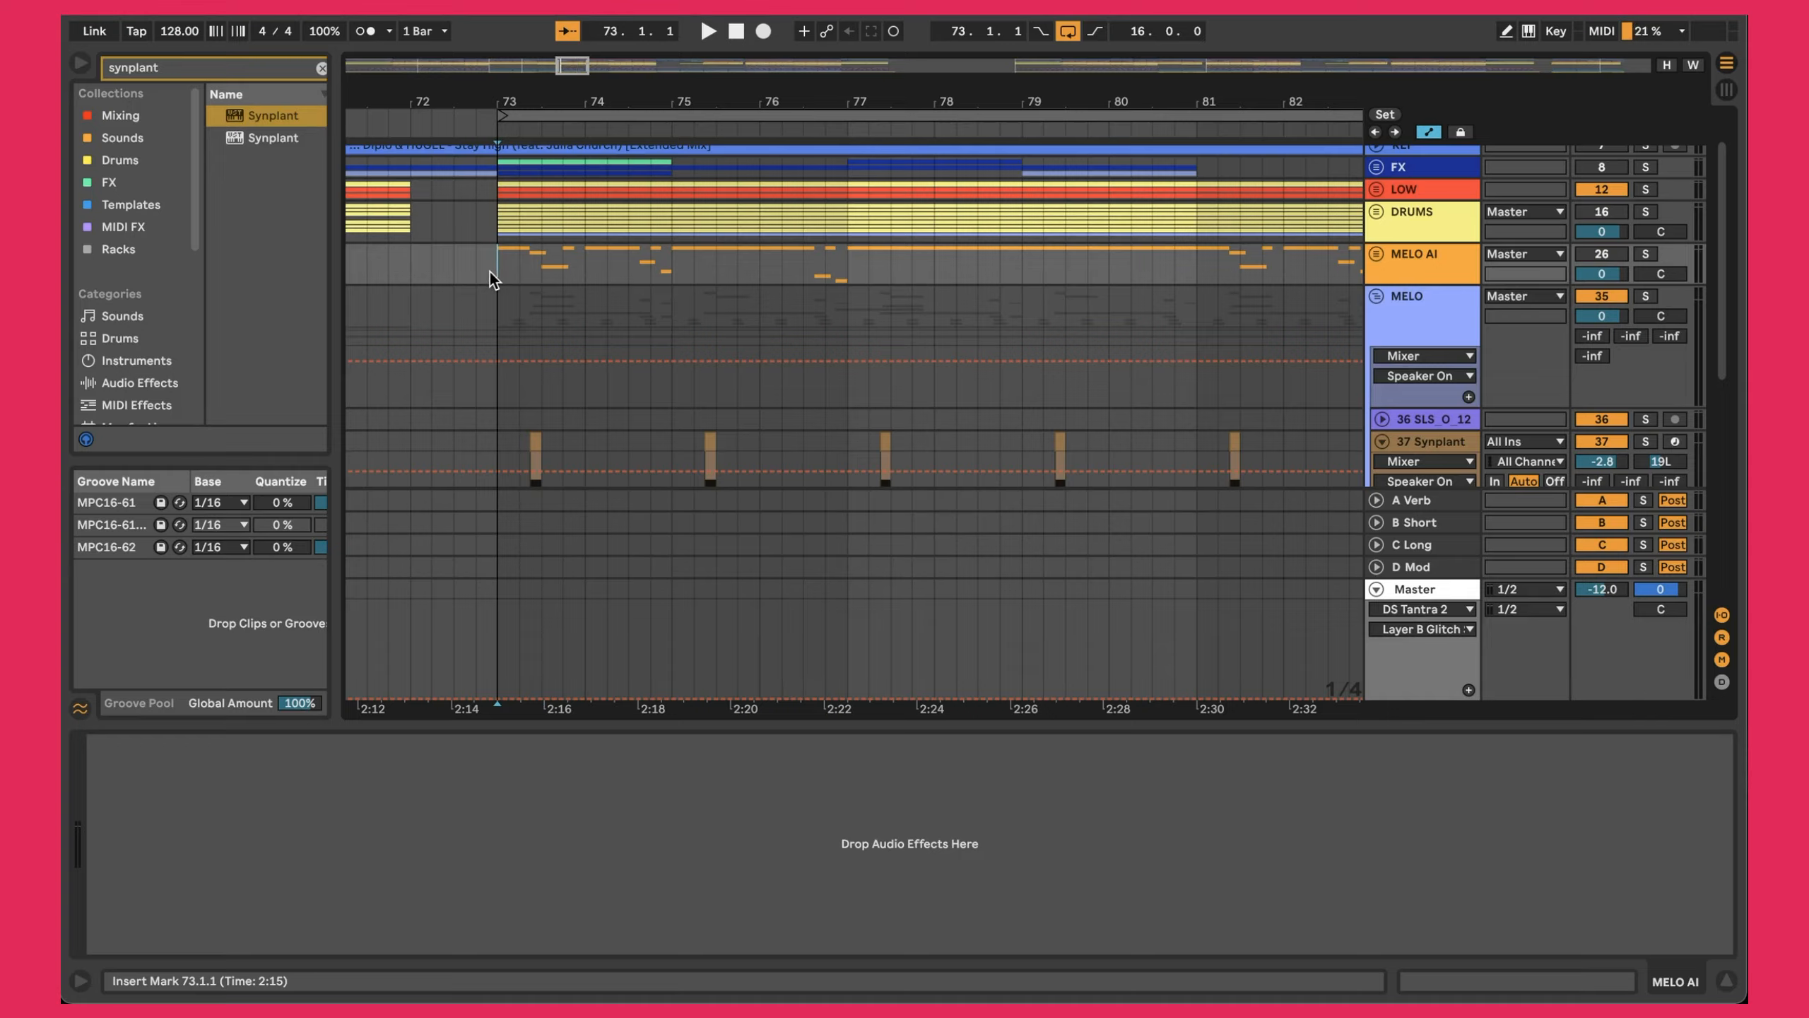
key(space)
scroll(496, 279, left, 15)
scroll(820, 326, down, 14)
scroll(820, 325, up, 10)
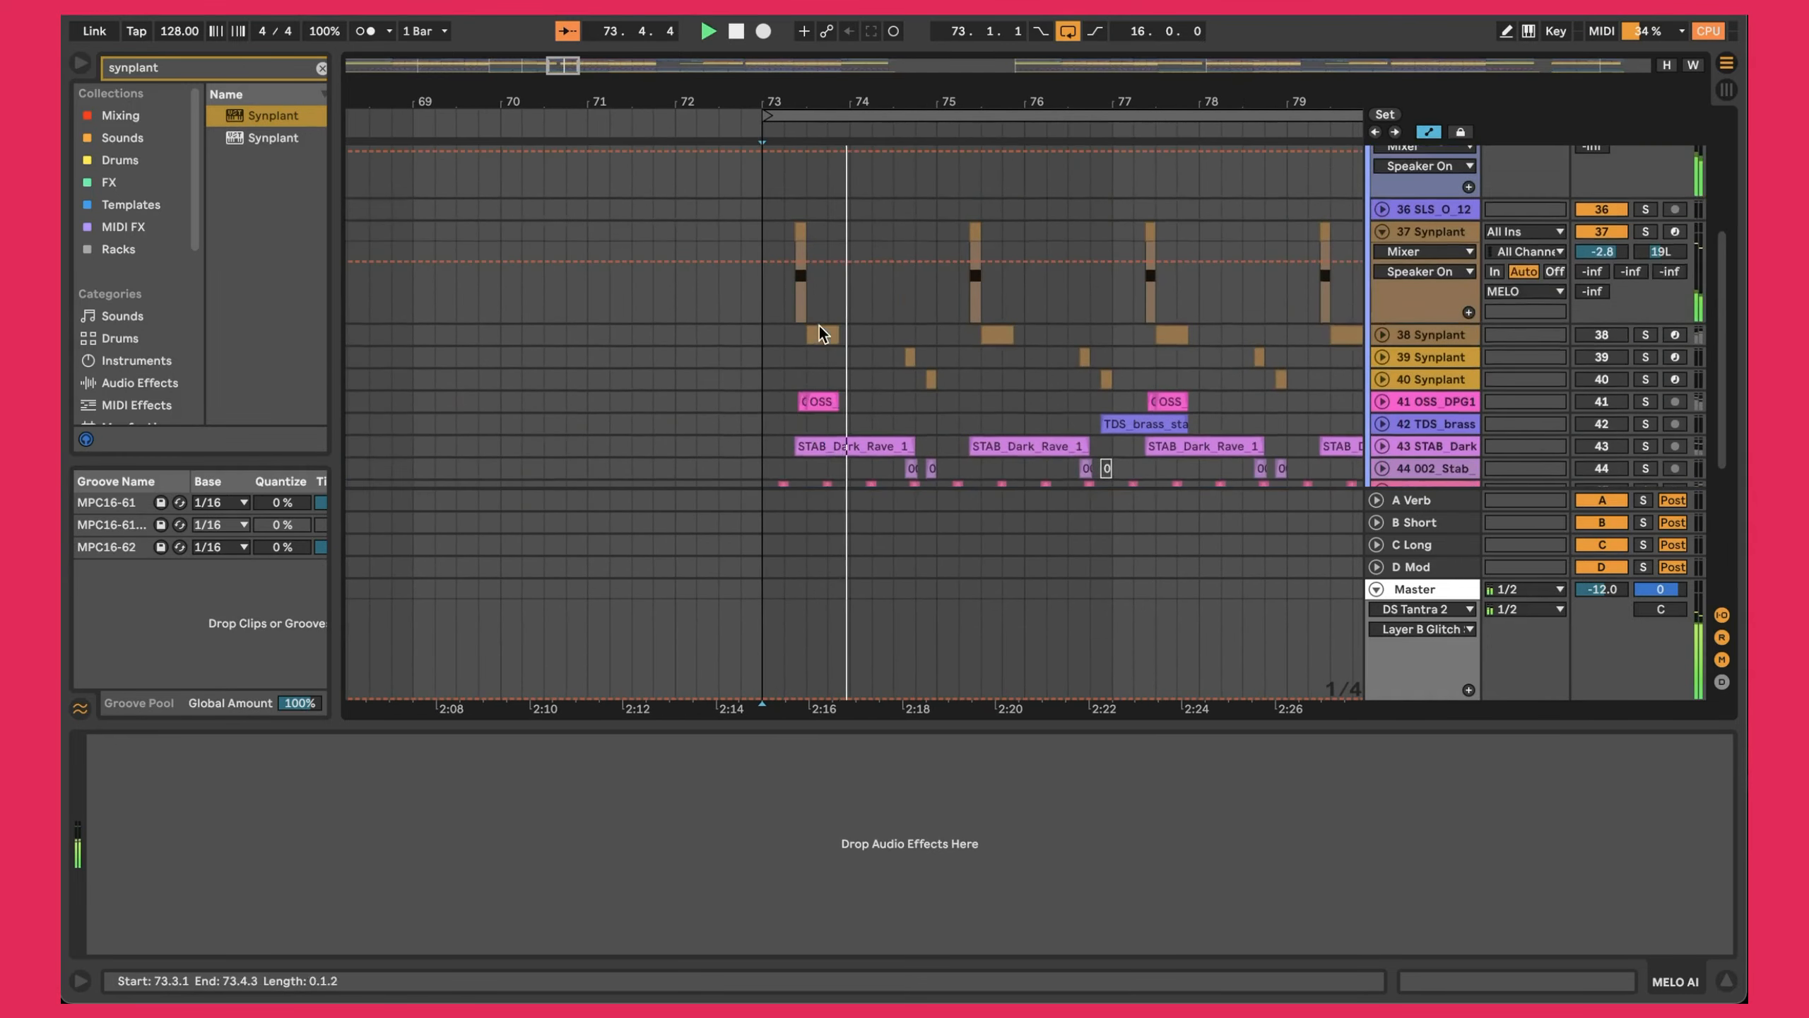
Select the first clip on track 37 Synplant and show that track's device chain.
click(810, 314)
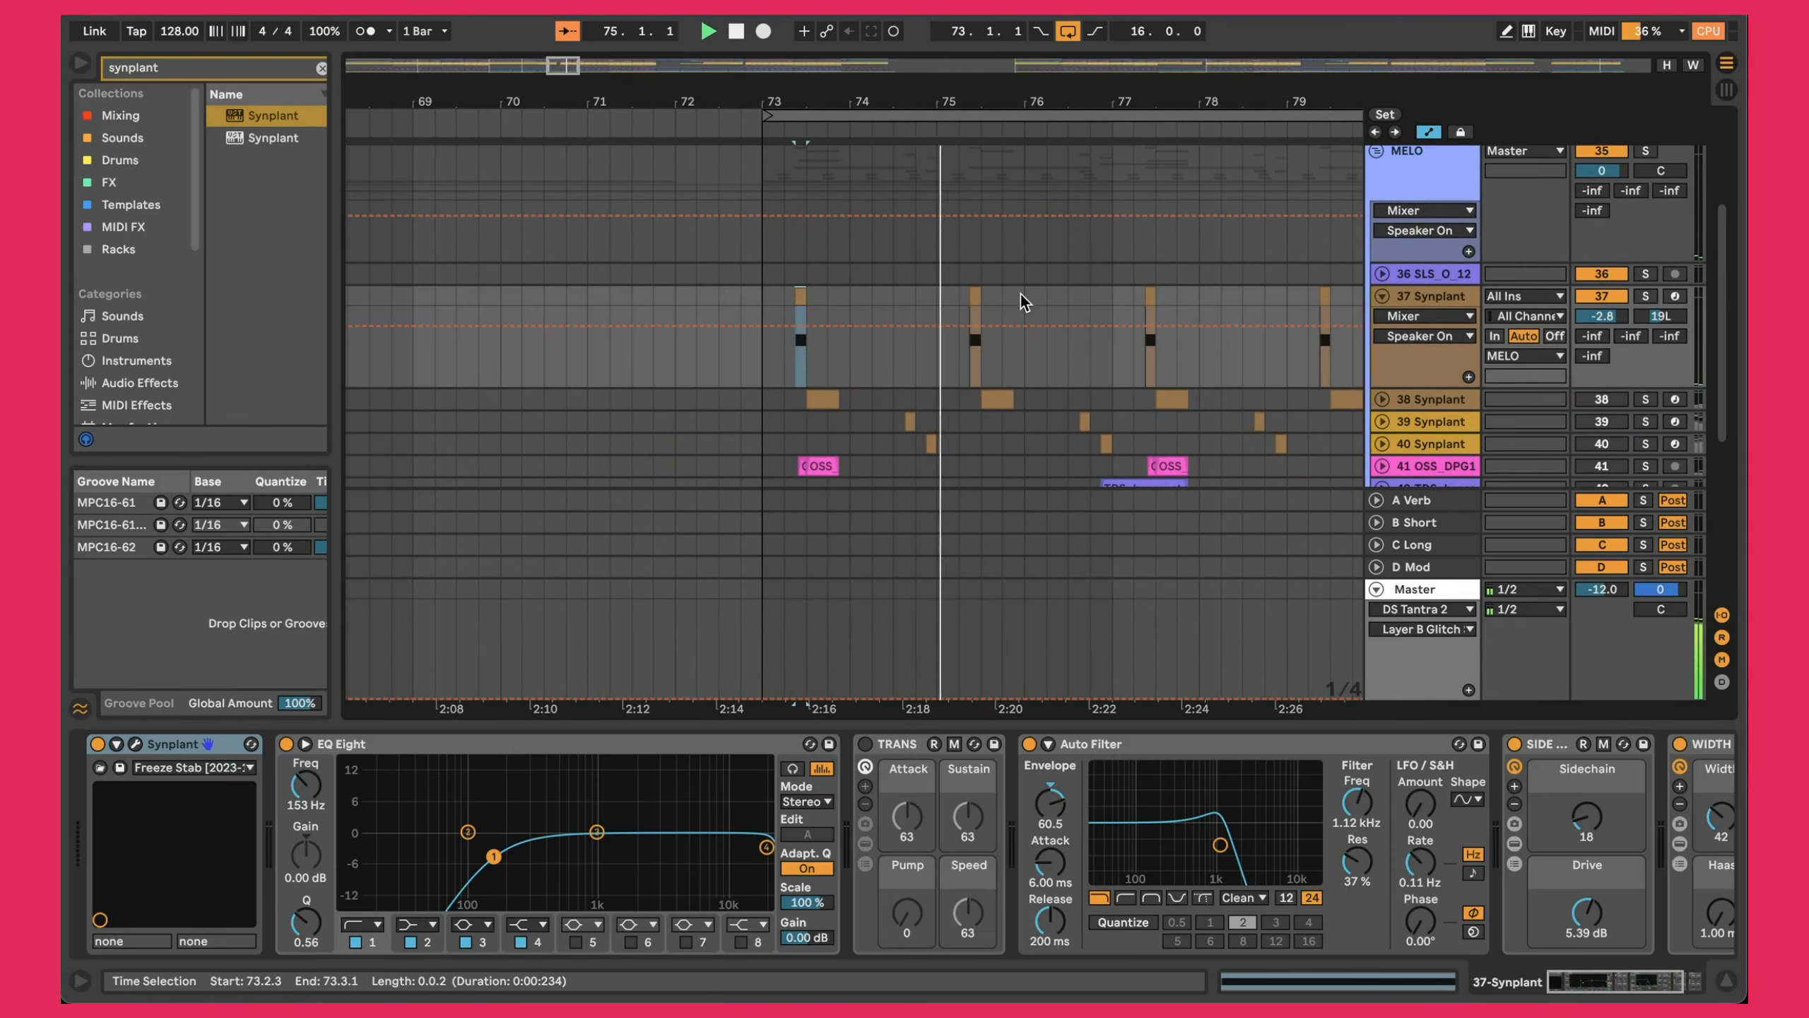
scroll(998, 293, down, 3)
scroll(998, 292, right, 3)
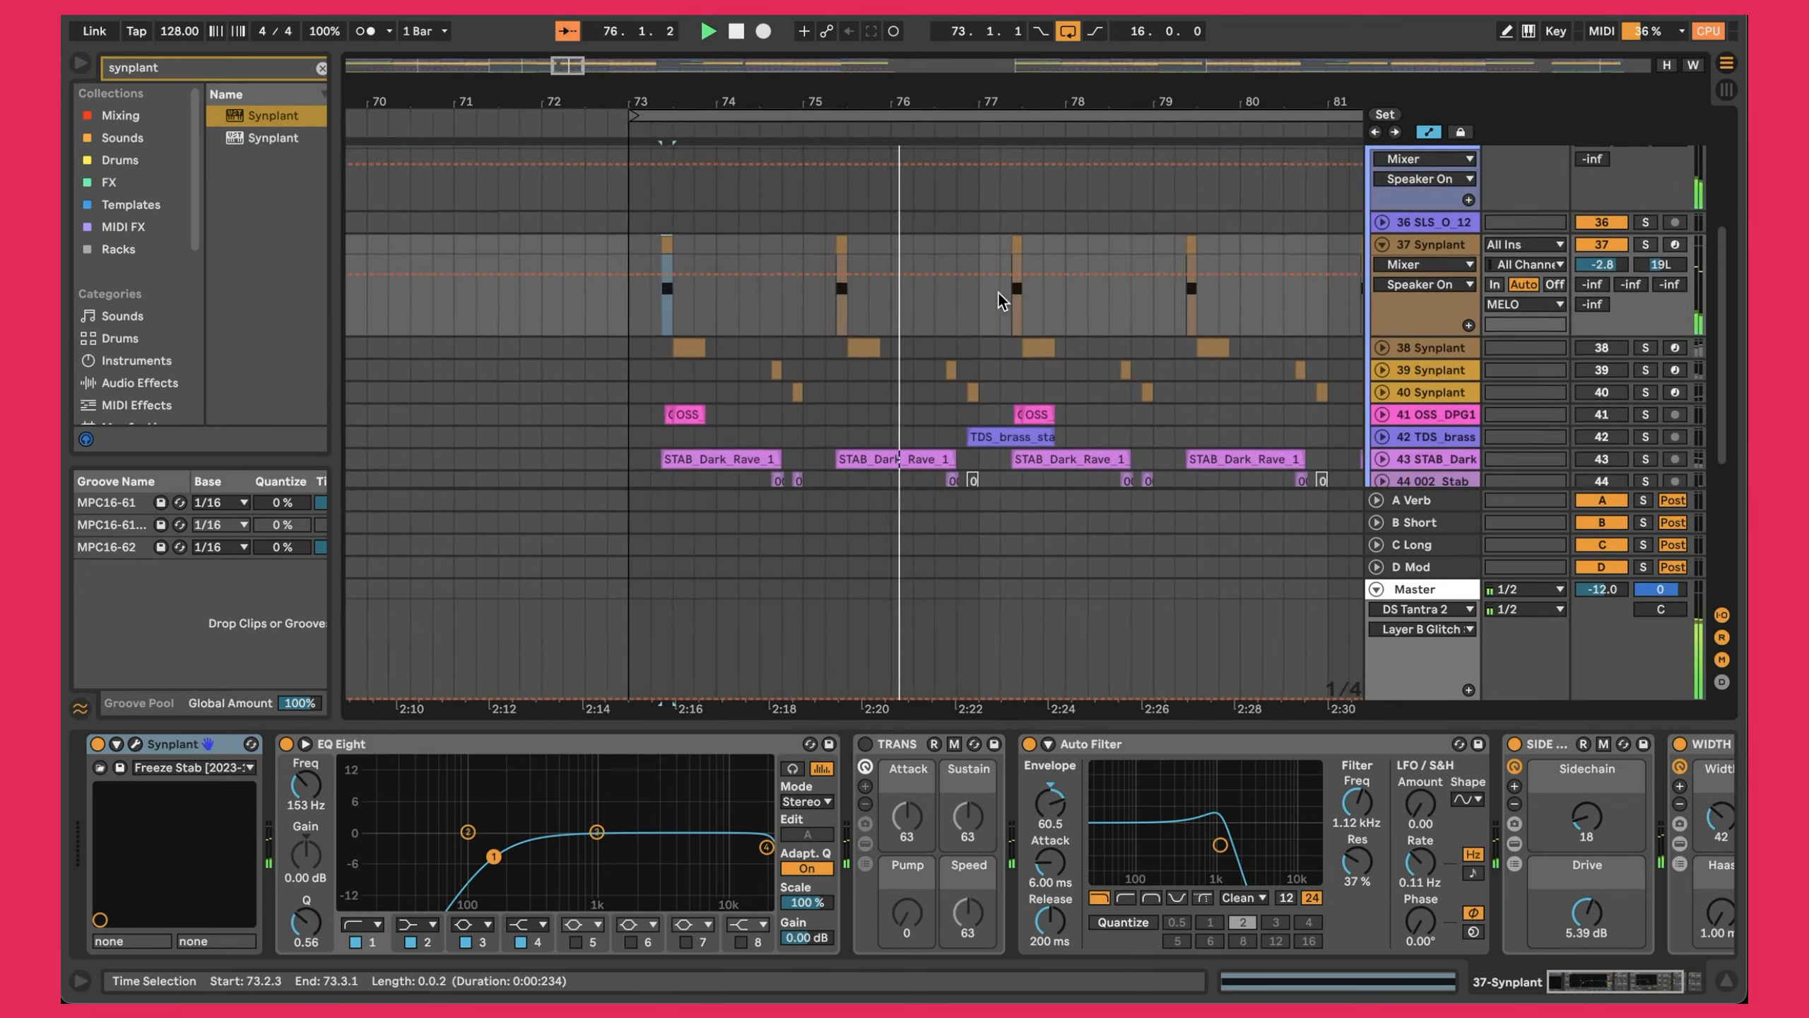
scroll(998, 293, down, 3)
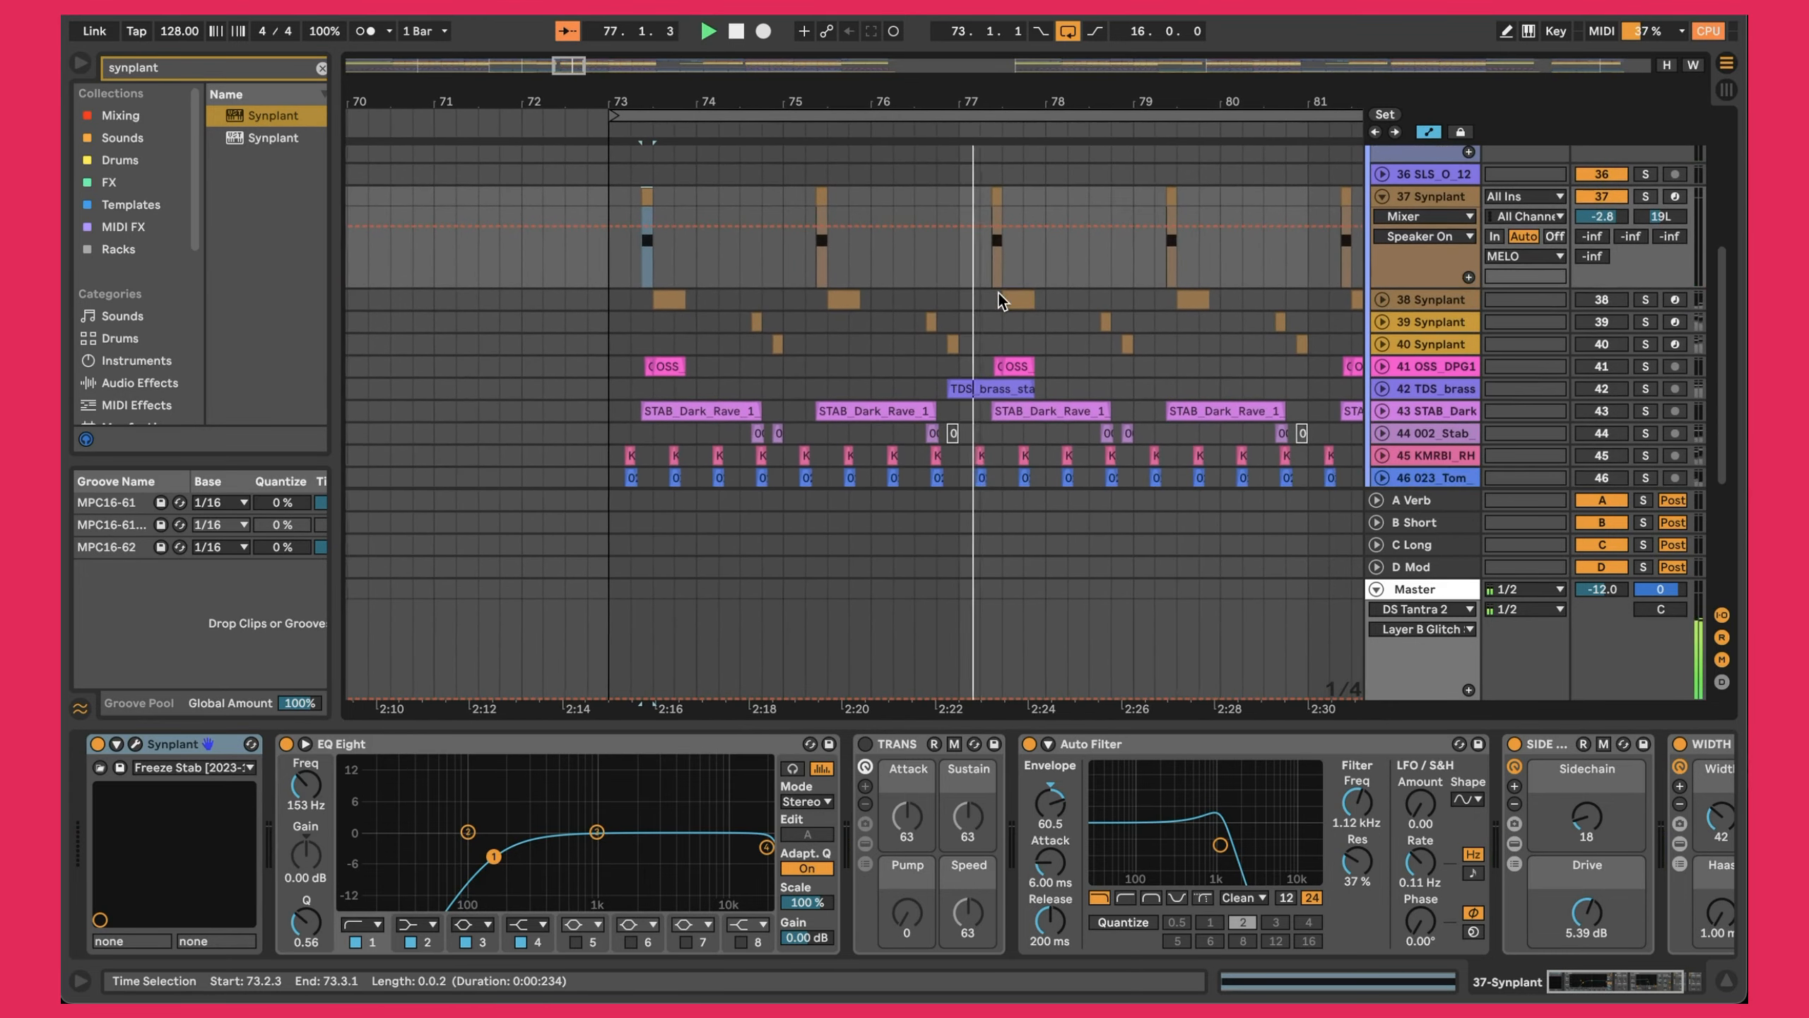
scroll(998, 293, left, 1)
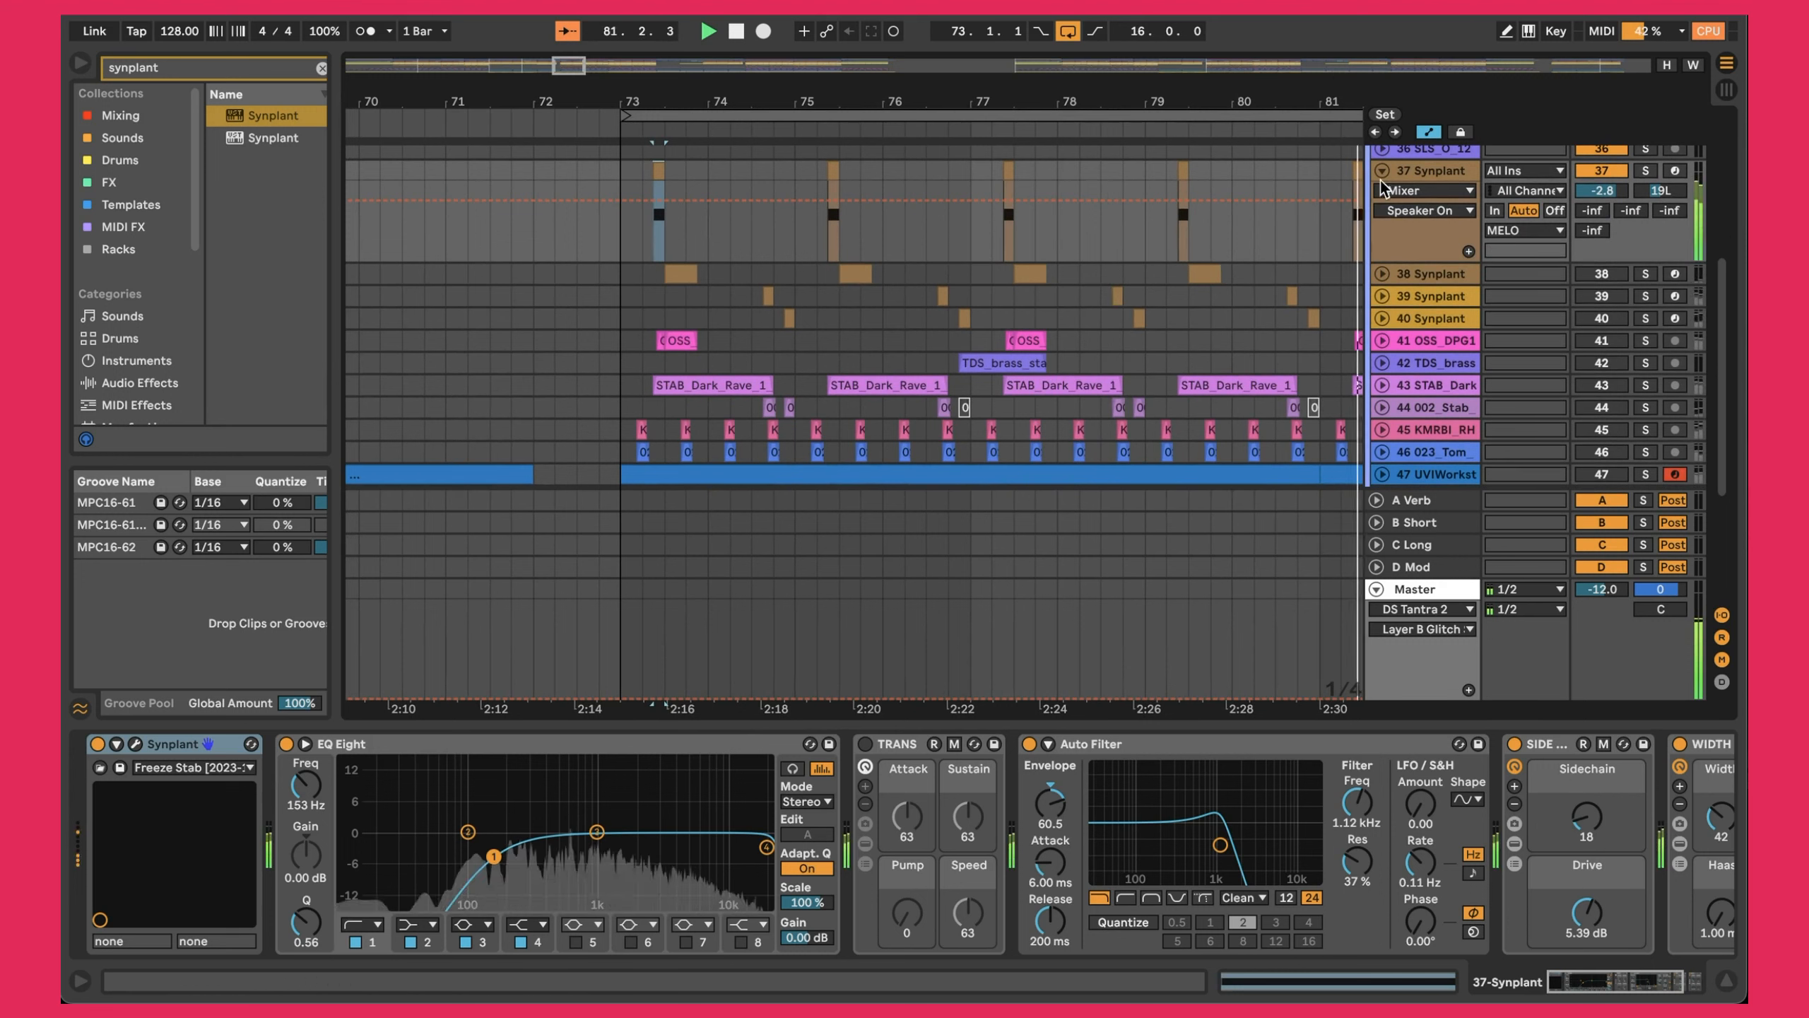
click(1443, 174)
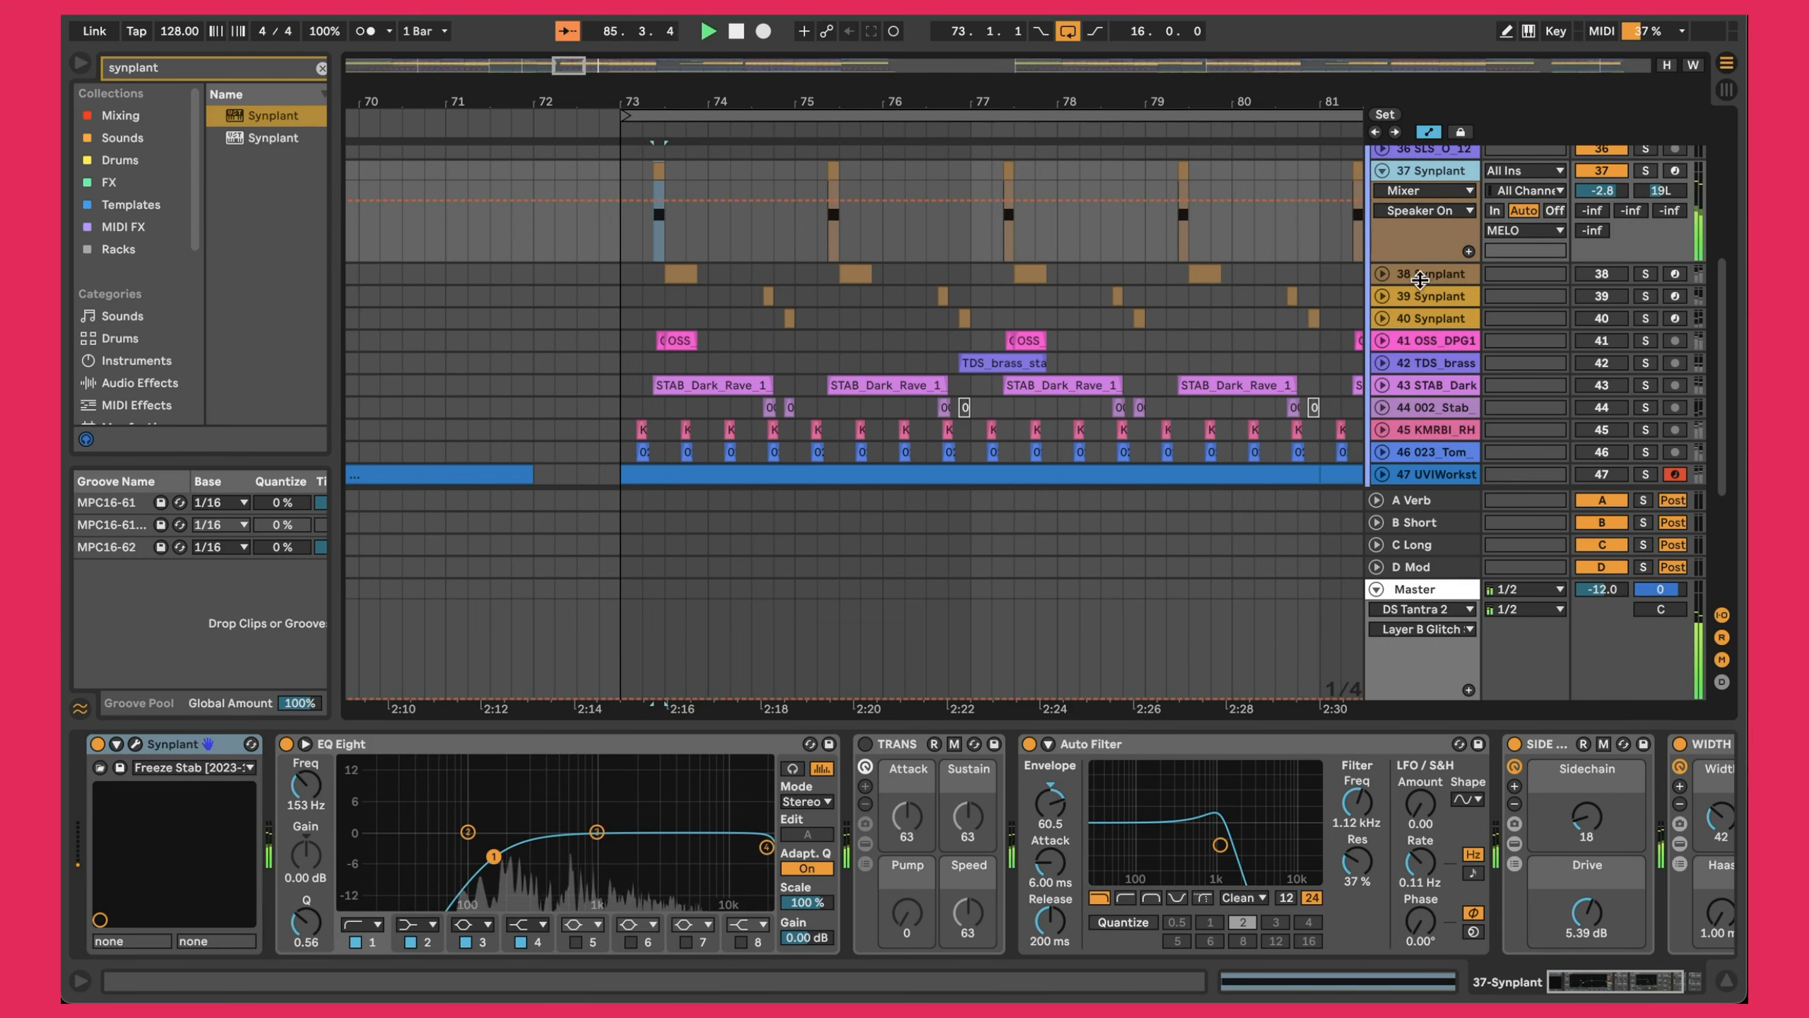
Activate and unfold track 43 STAB_Dark_Rave and show its device chain.
click(1383, 389)
click(1421, 389)
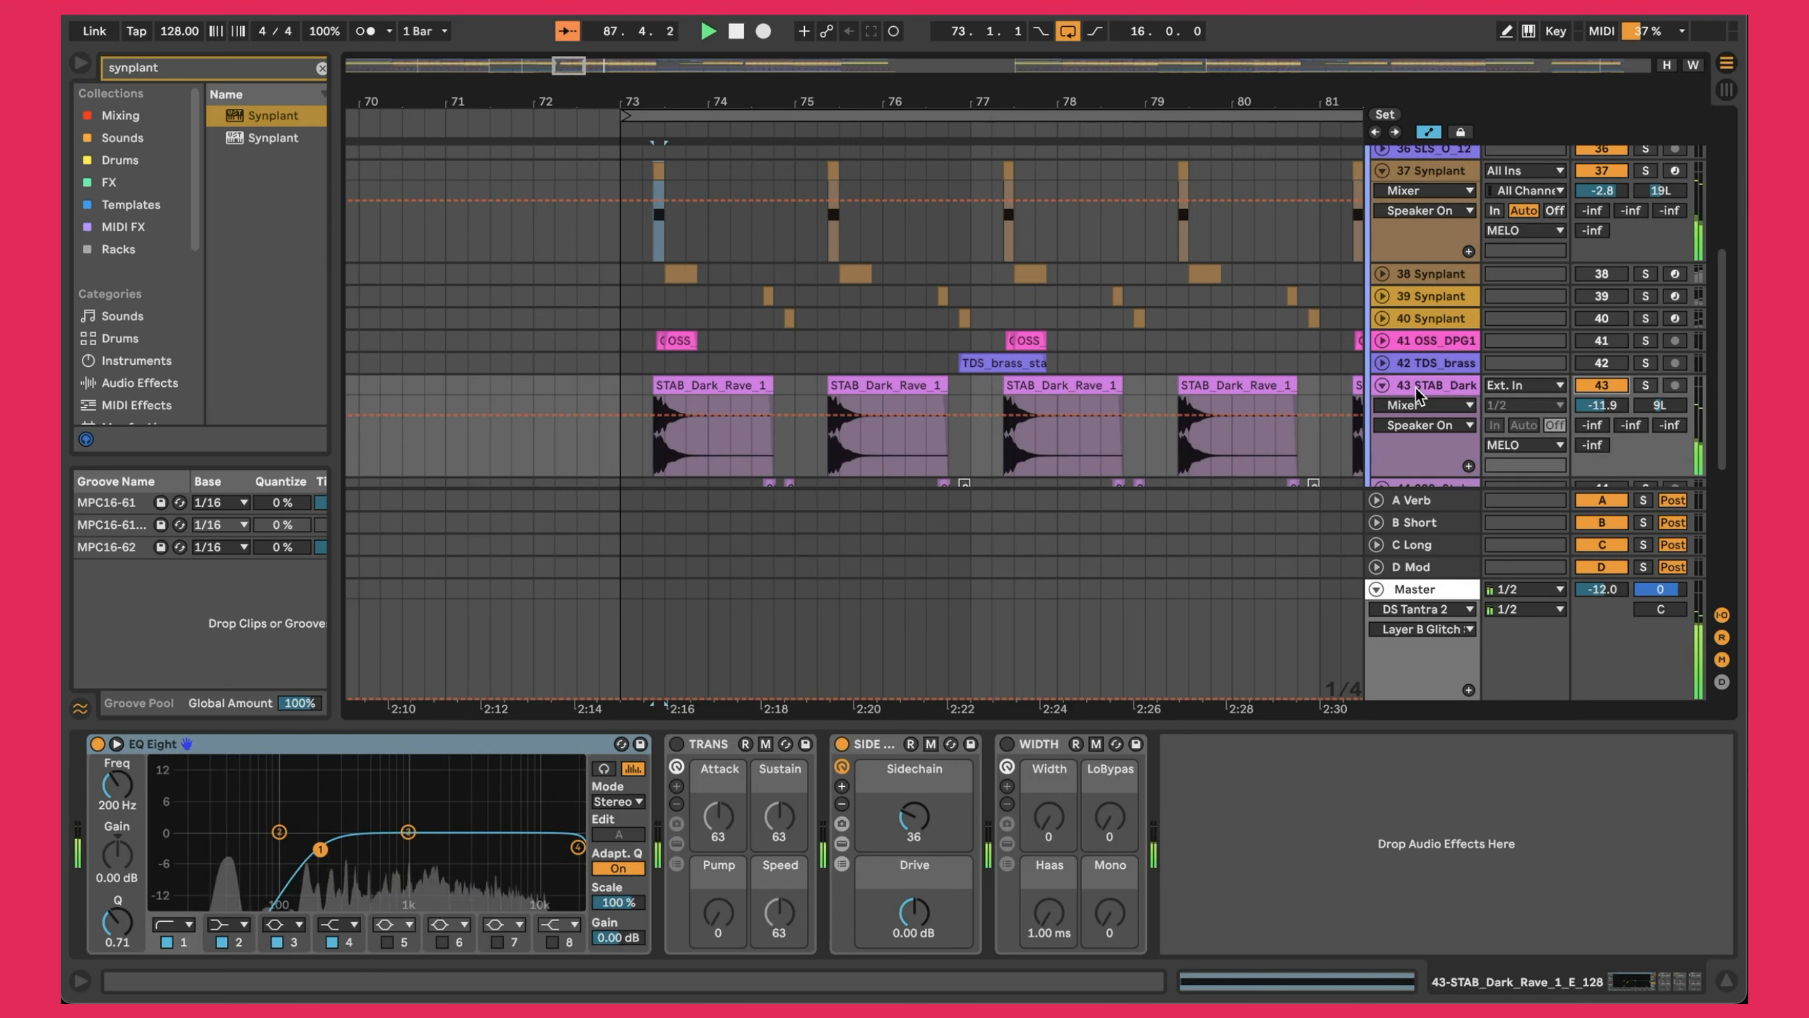
scroll(1418, 397, down, 2)
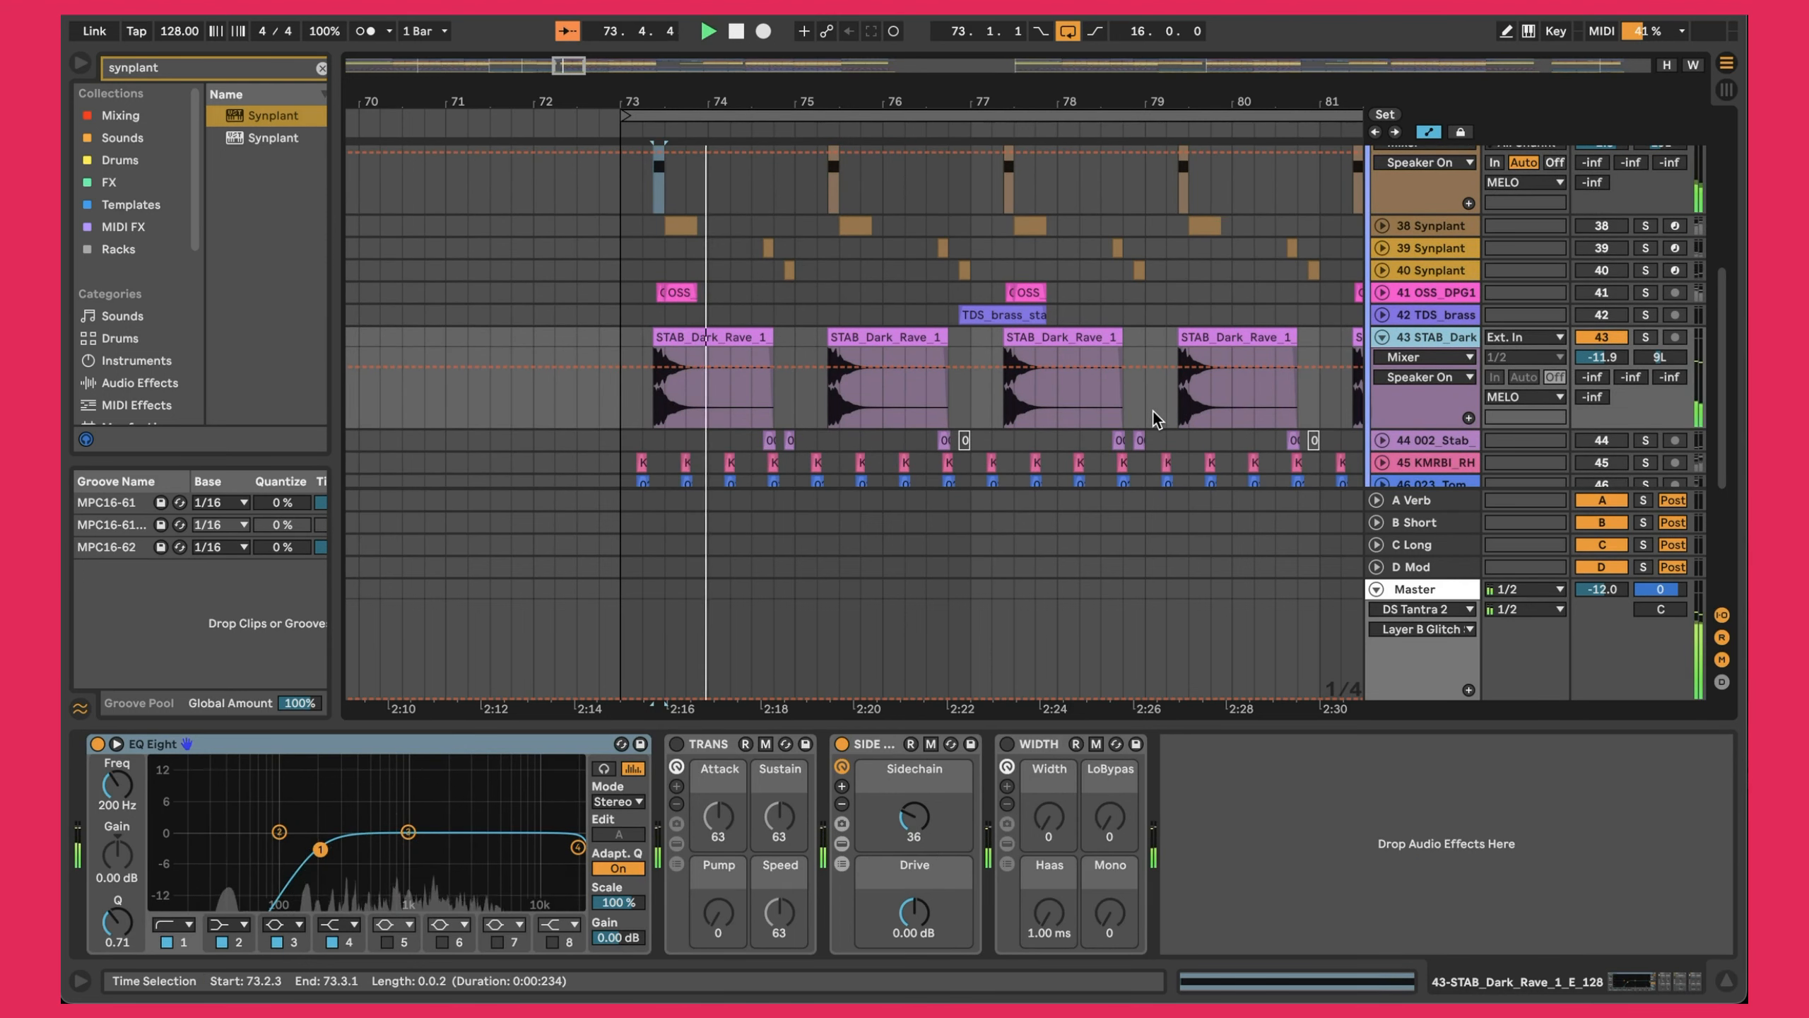
click(704, 339)
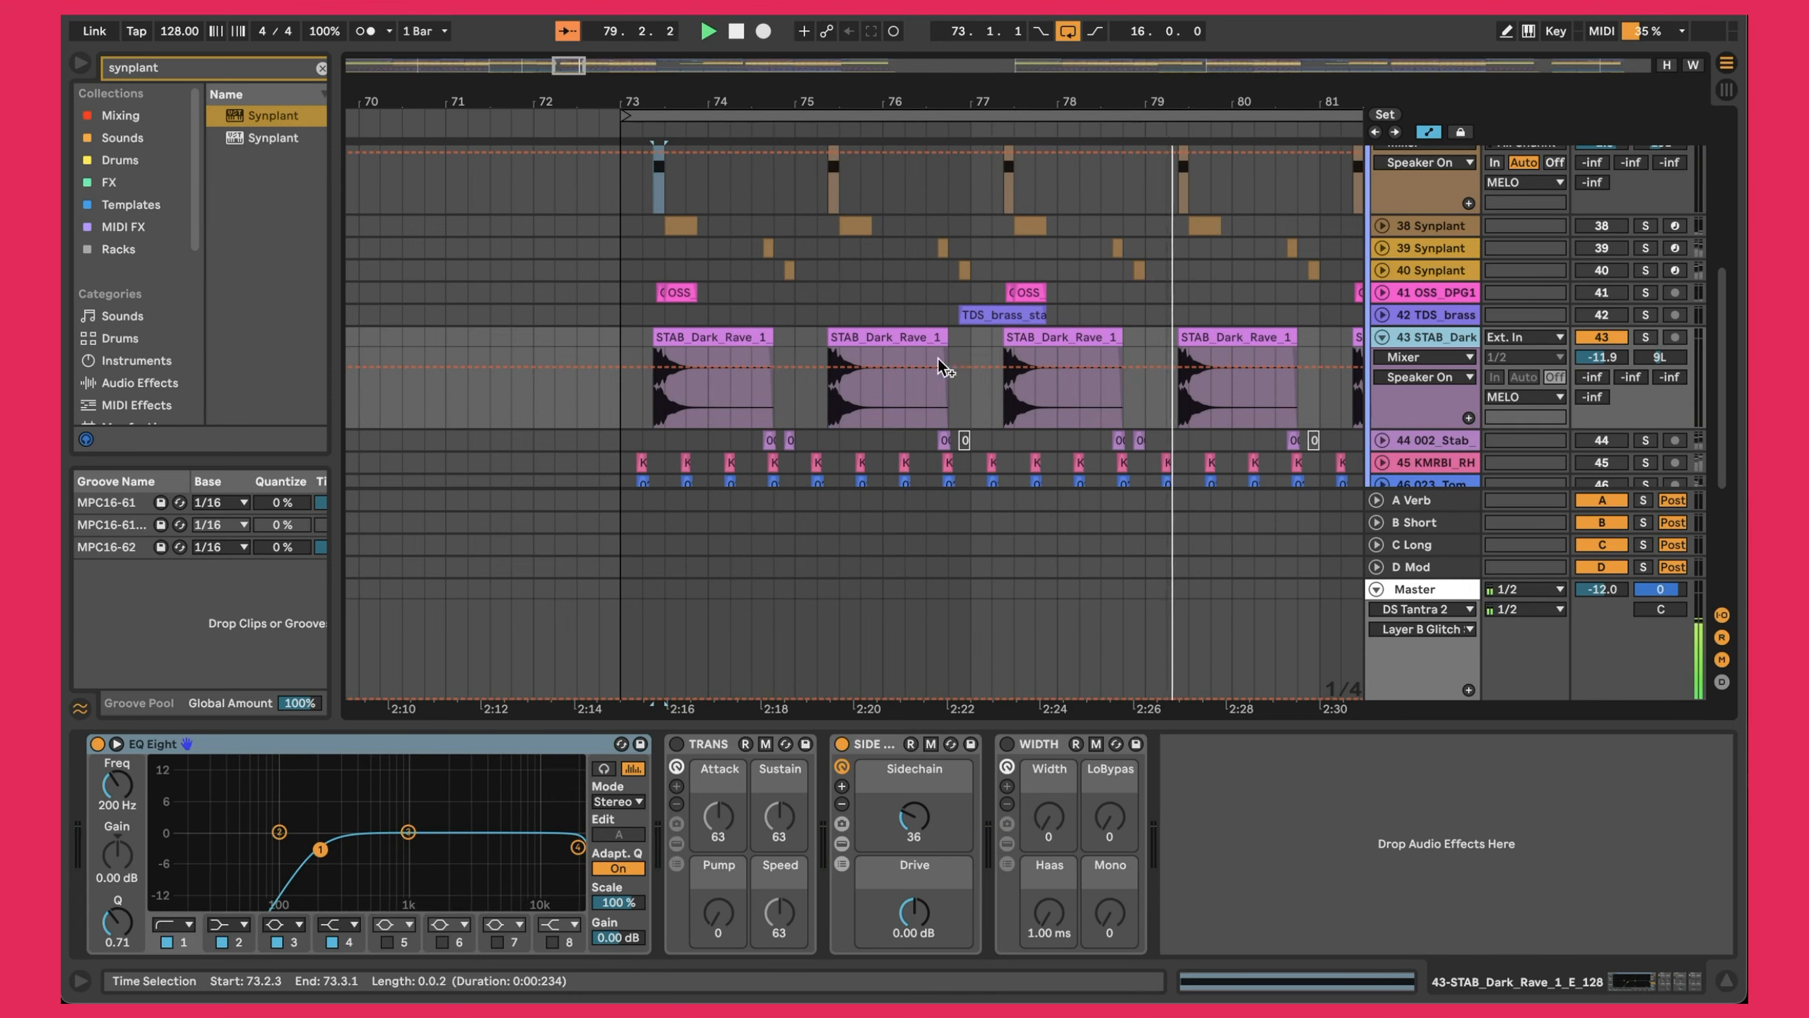
Set the Auto Filter frequency on track 37 Synplant to 1.16 kHz and select the filter's envelope amount.
scroll(1121, 289, up, 2)
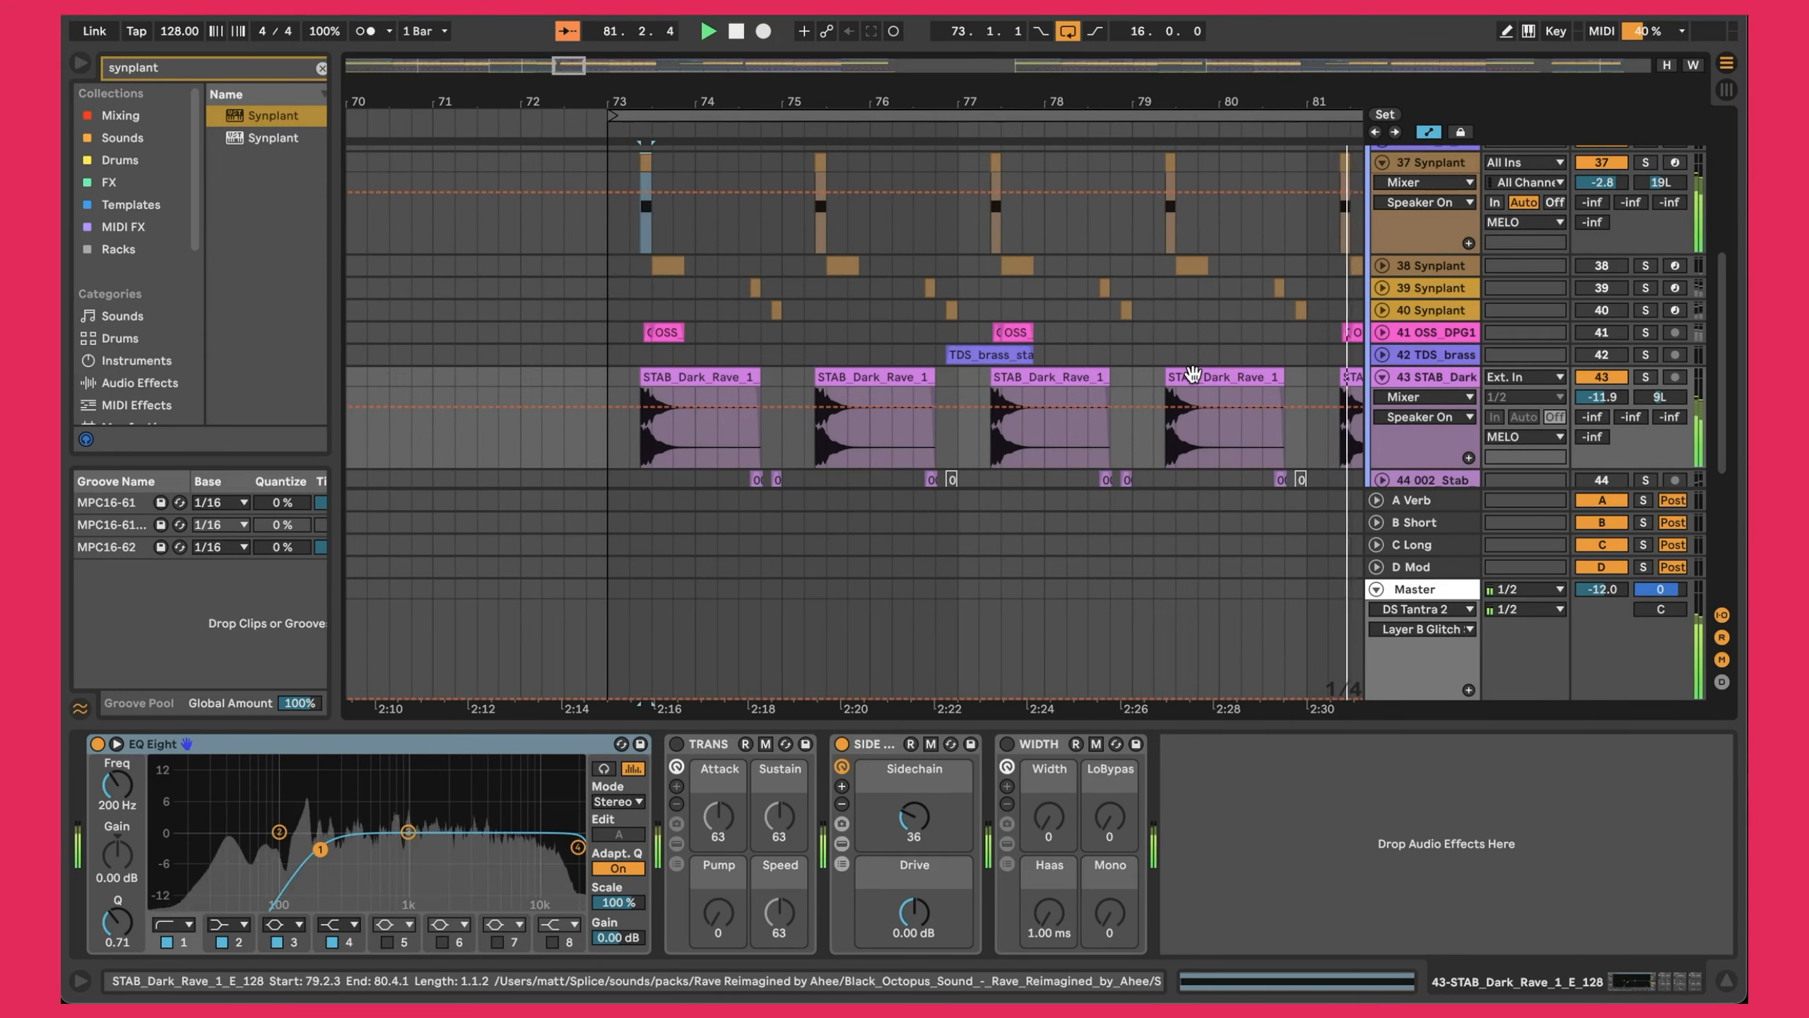
scroll(1120, 323, up, 2)
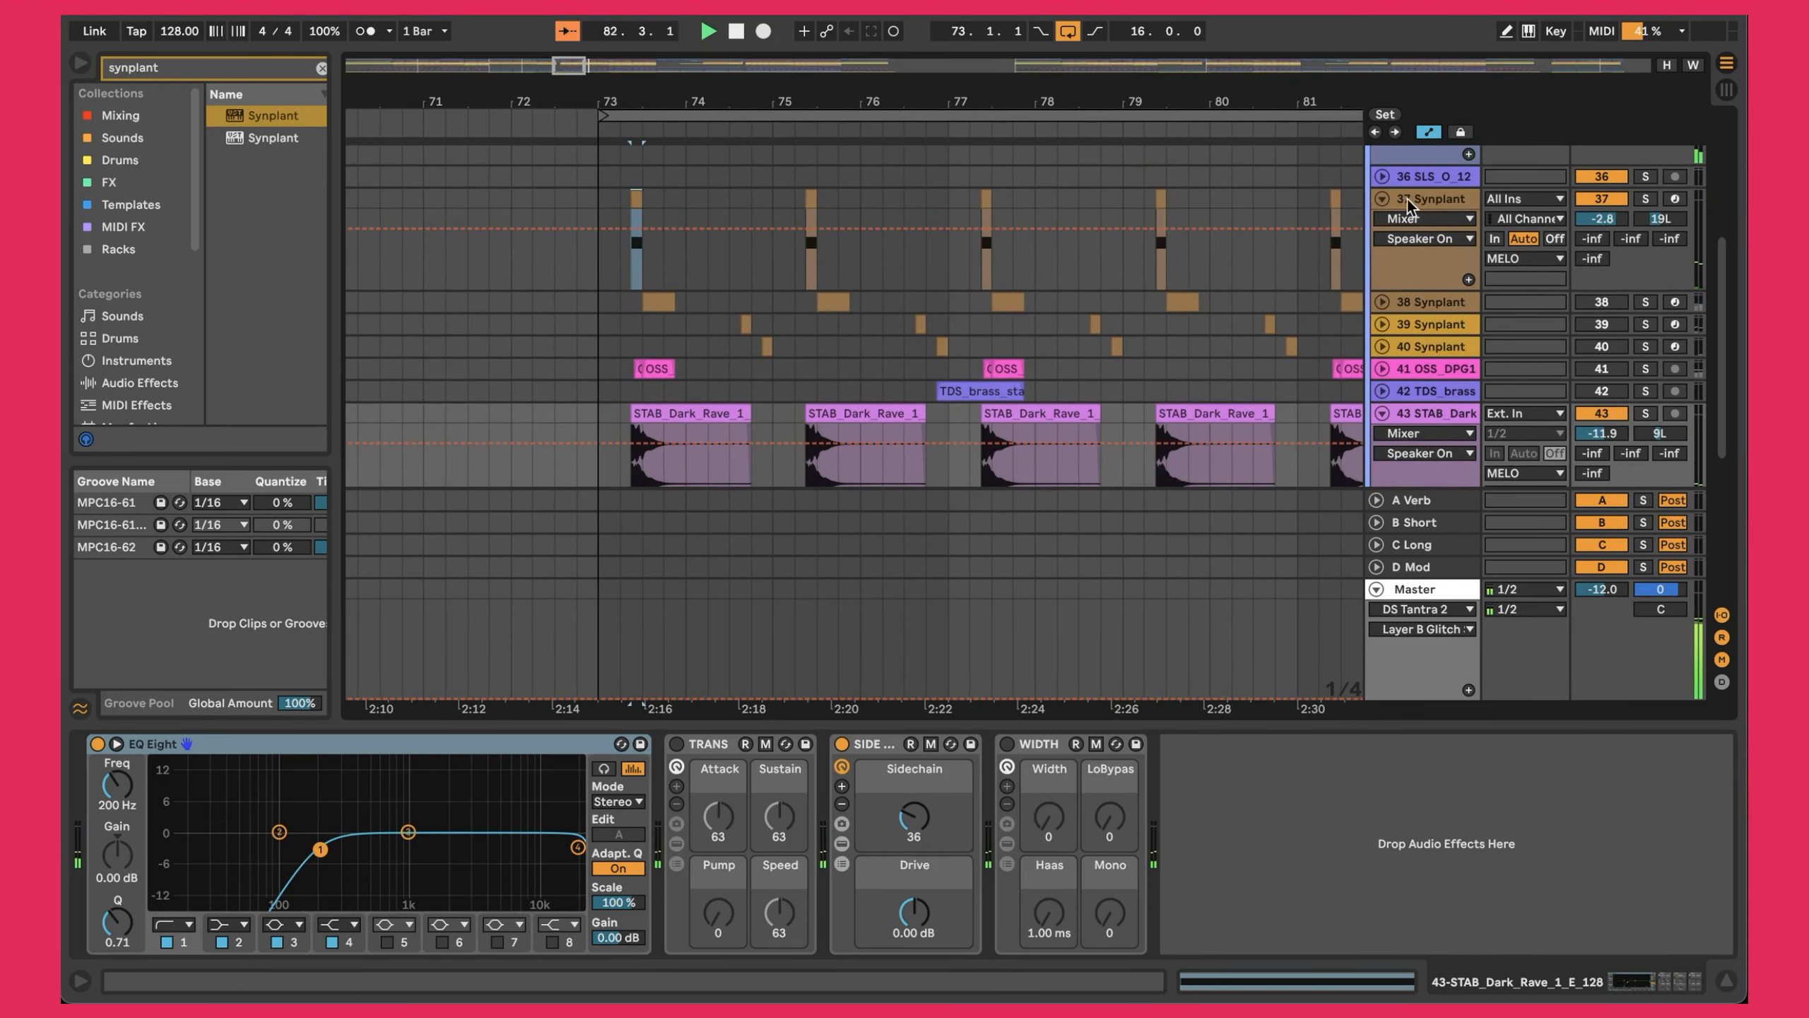
click(1426, 198)
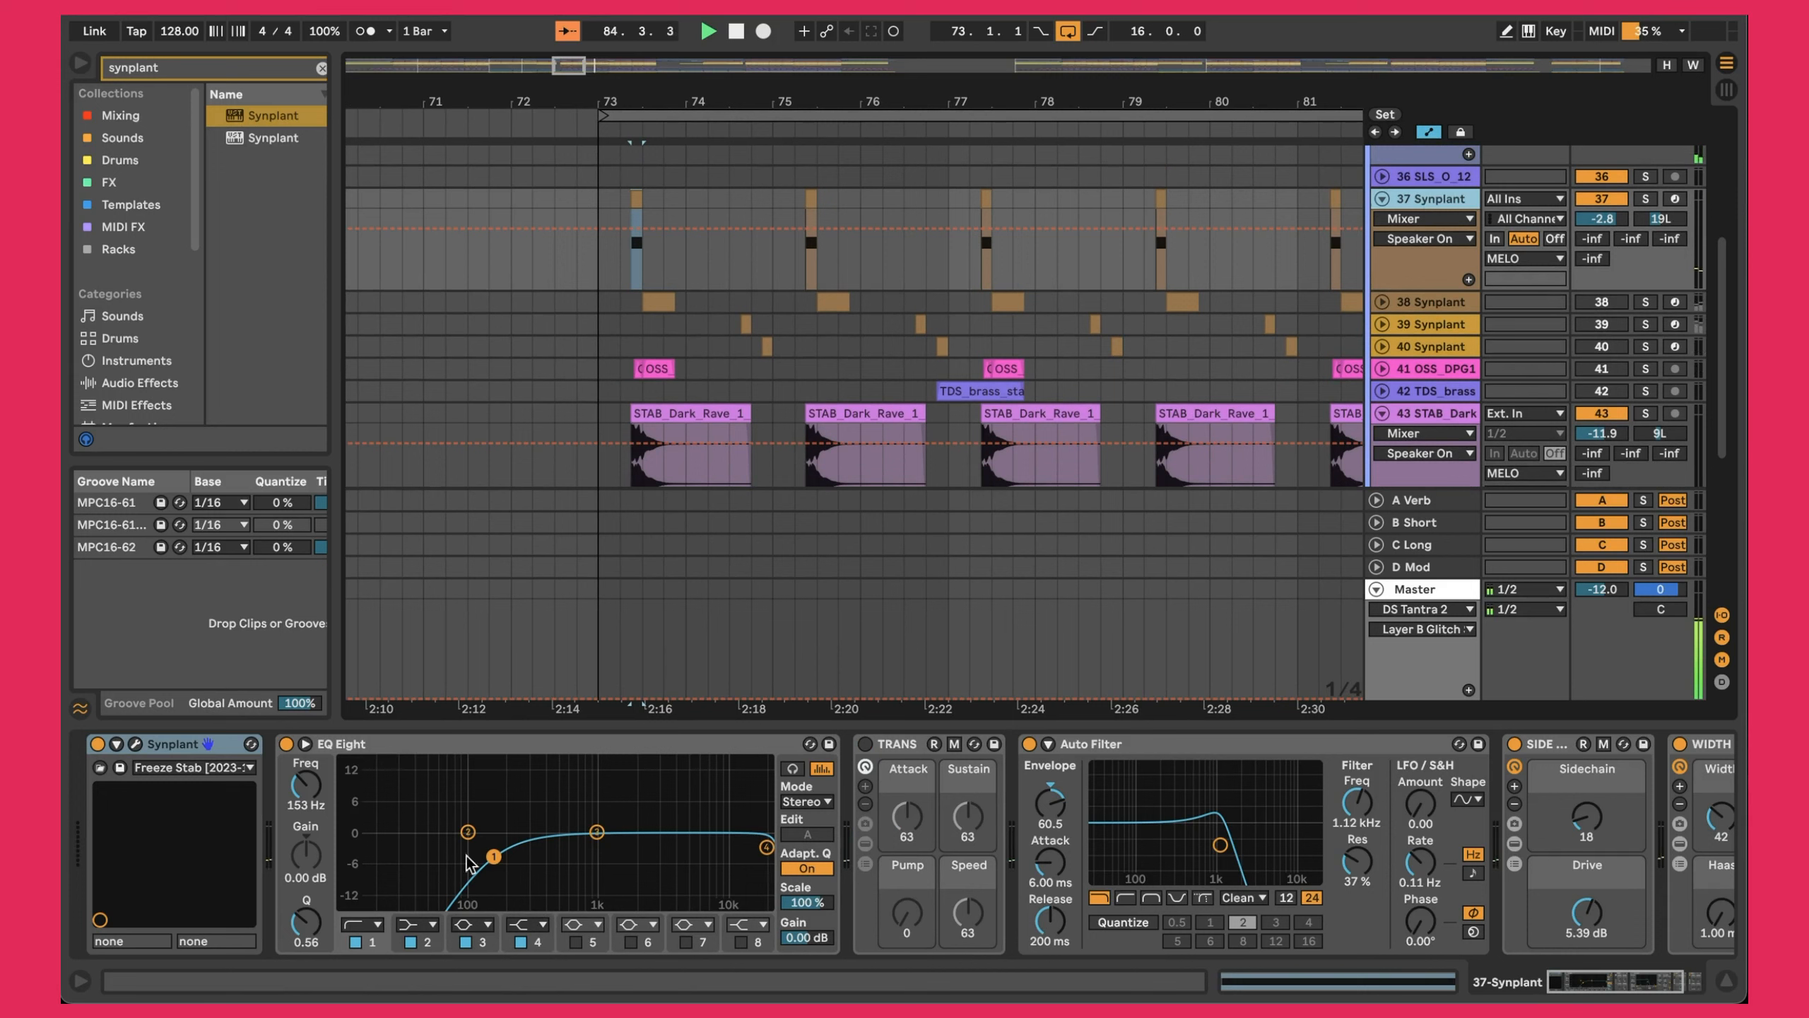
scroll(964, 839, right, 3)
click(964, 839)
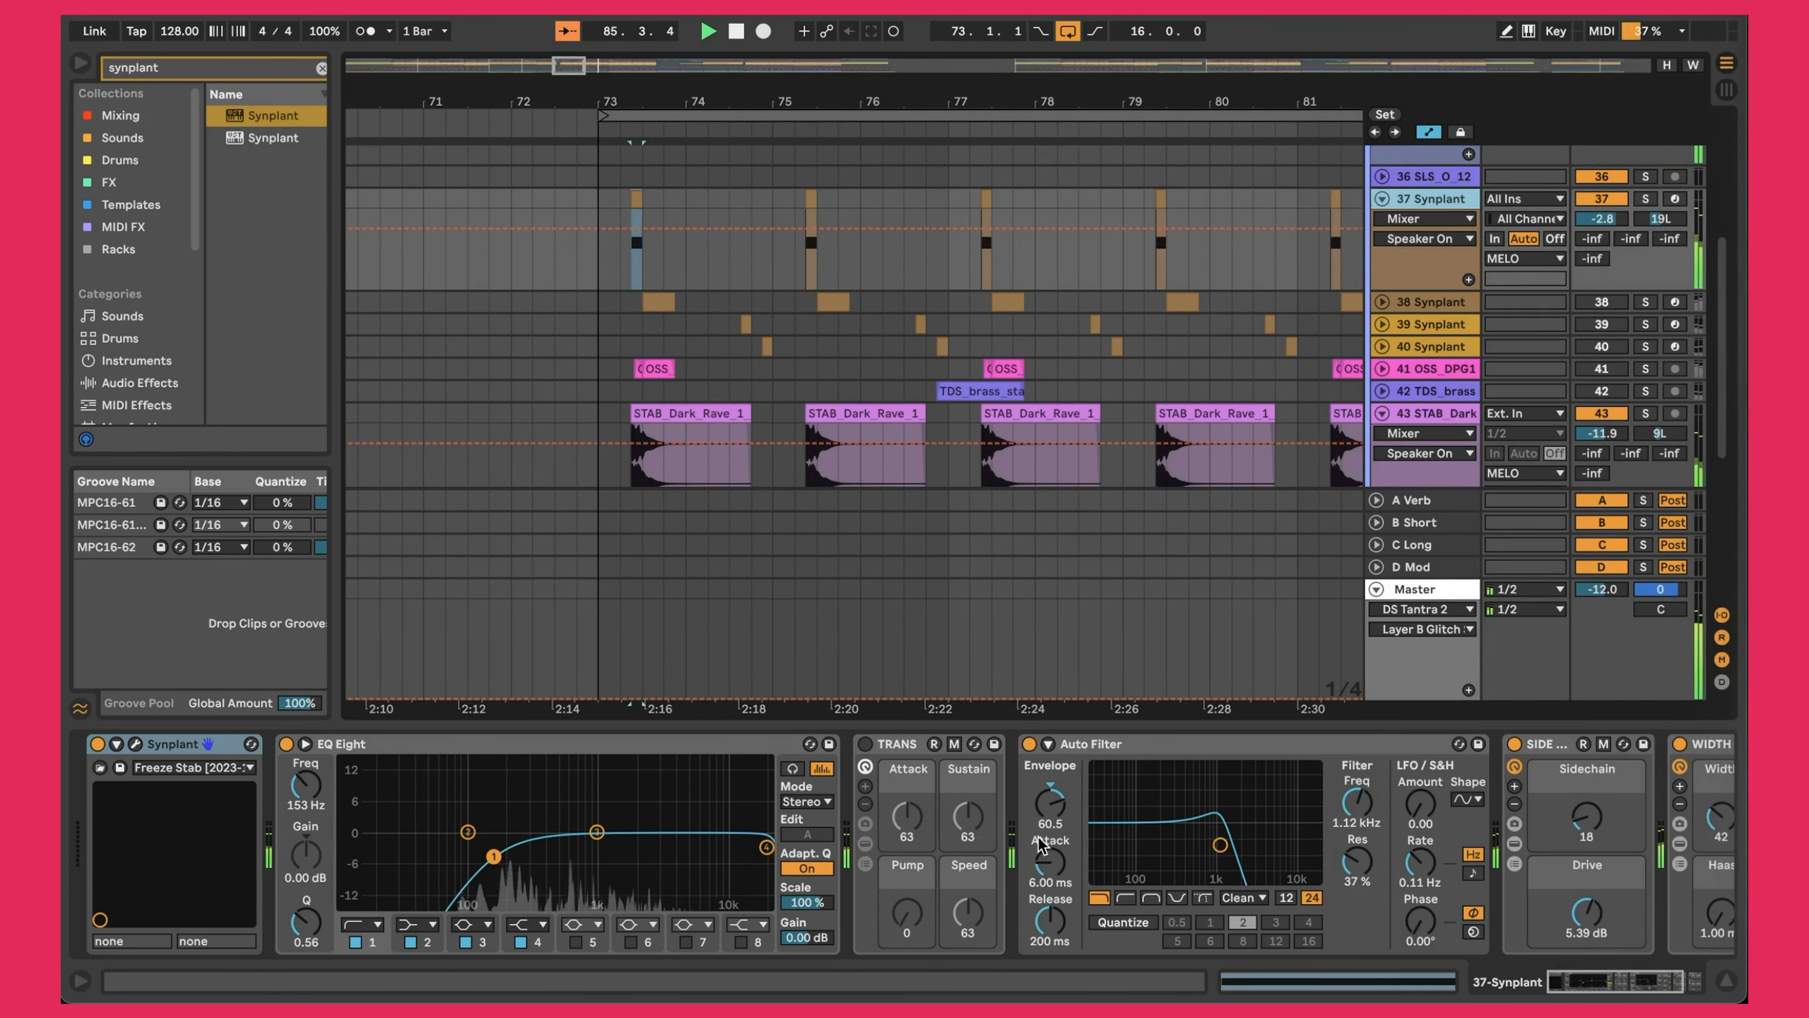
scroll(1171, 836, right, 1)
scroll(1177, 844, right, 1)
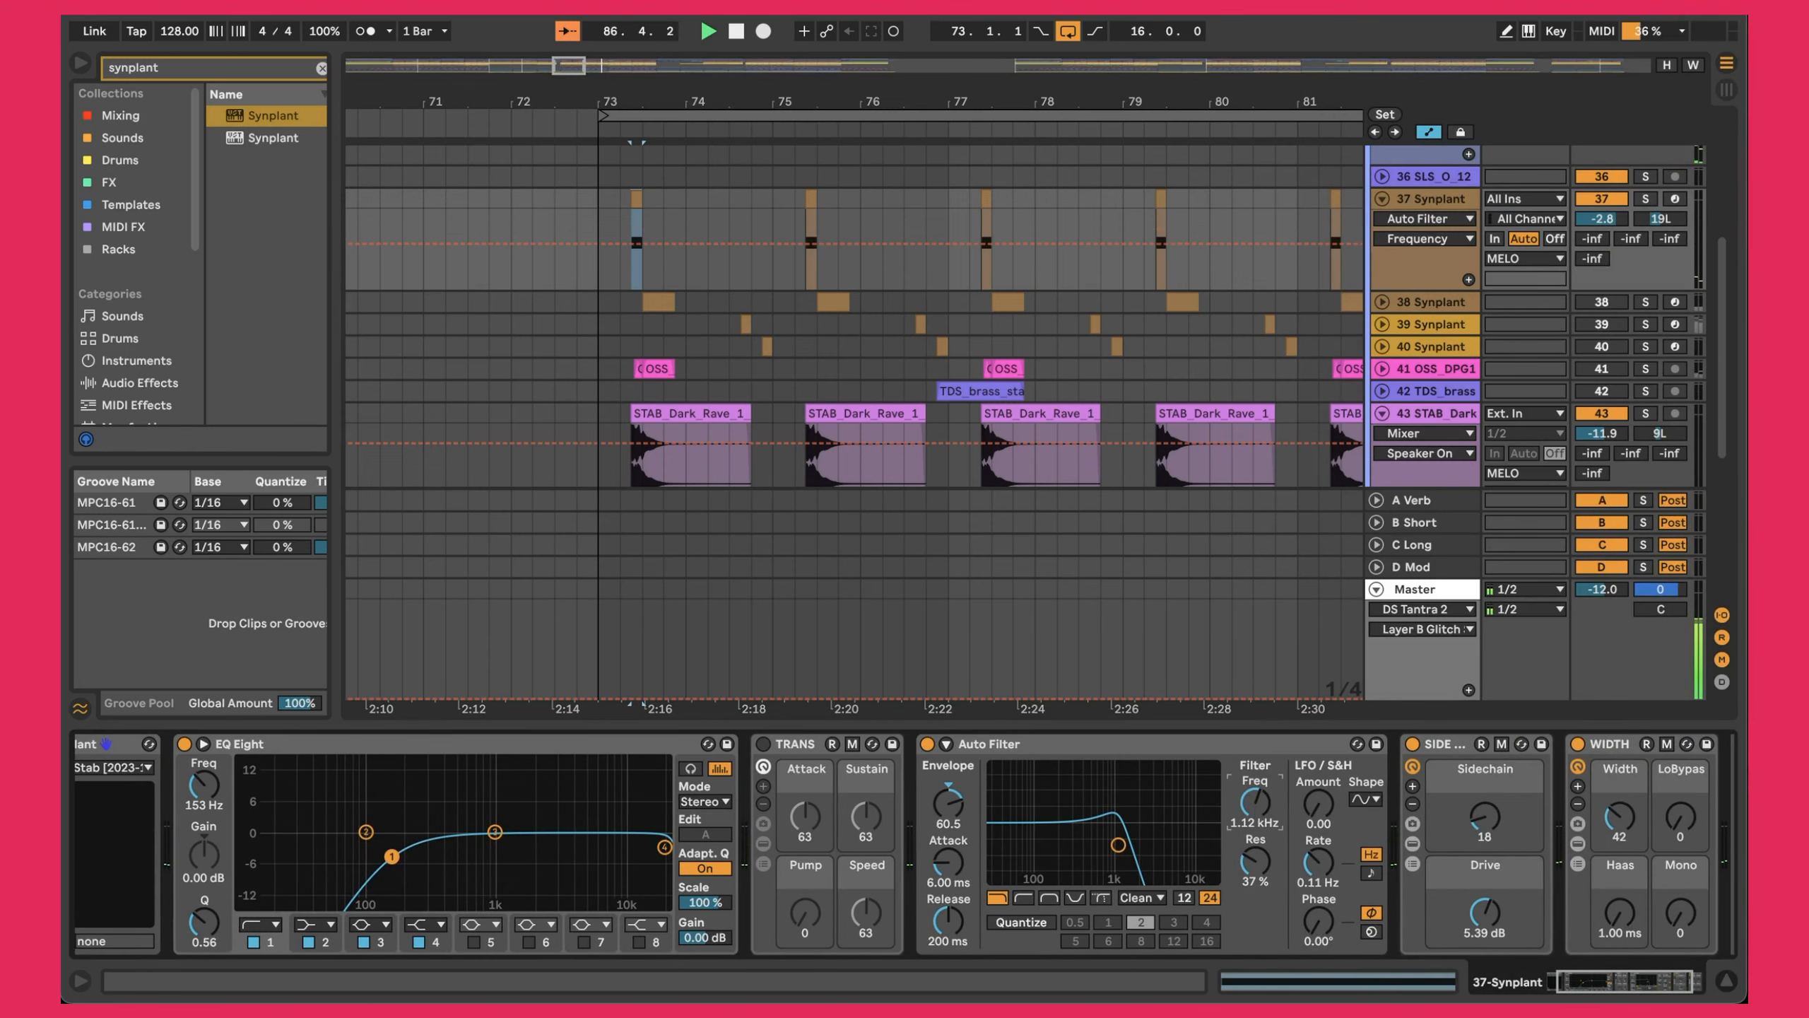
click(1252, 861)
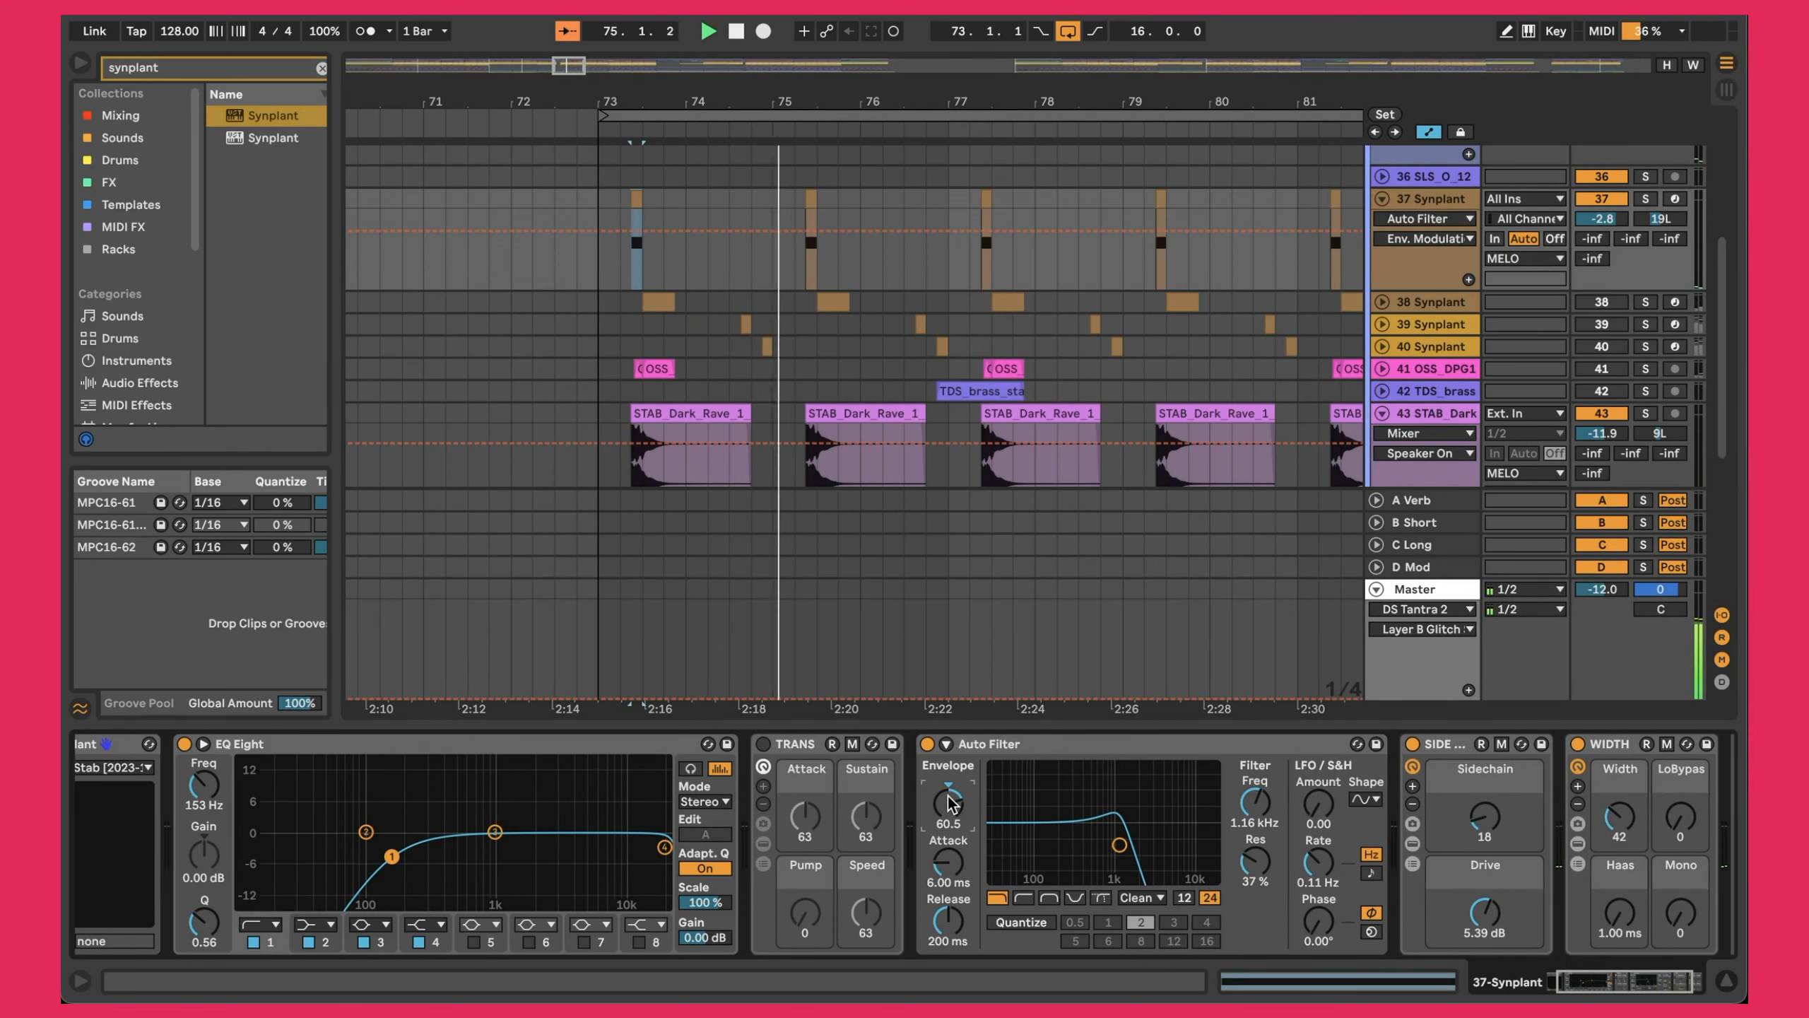
Examine track 37's SIDE + SAT drive and WIDTH rack, and return to the device chain of track 43.
scroll(949, 804, right, 3)
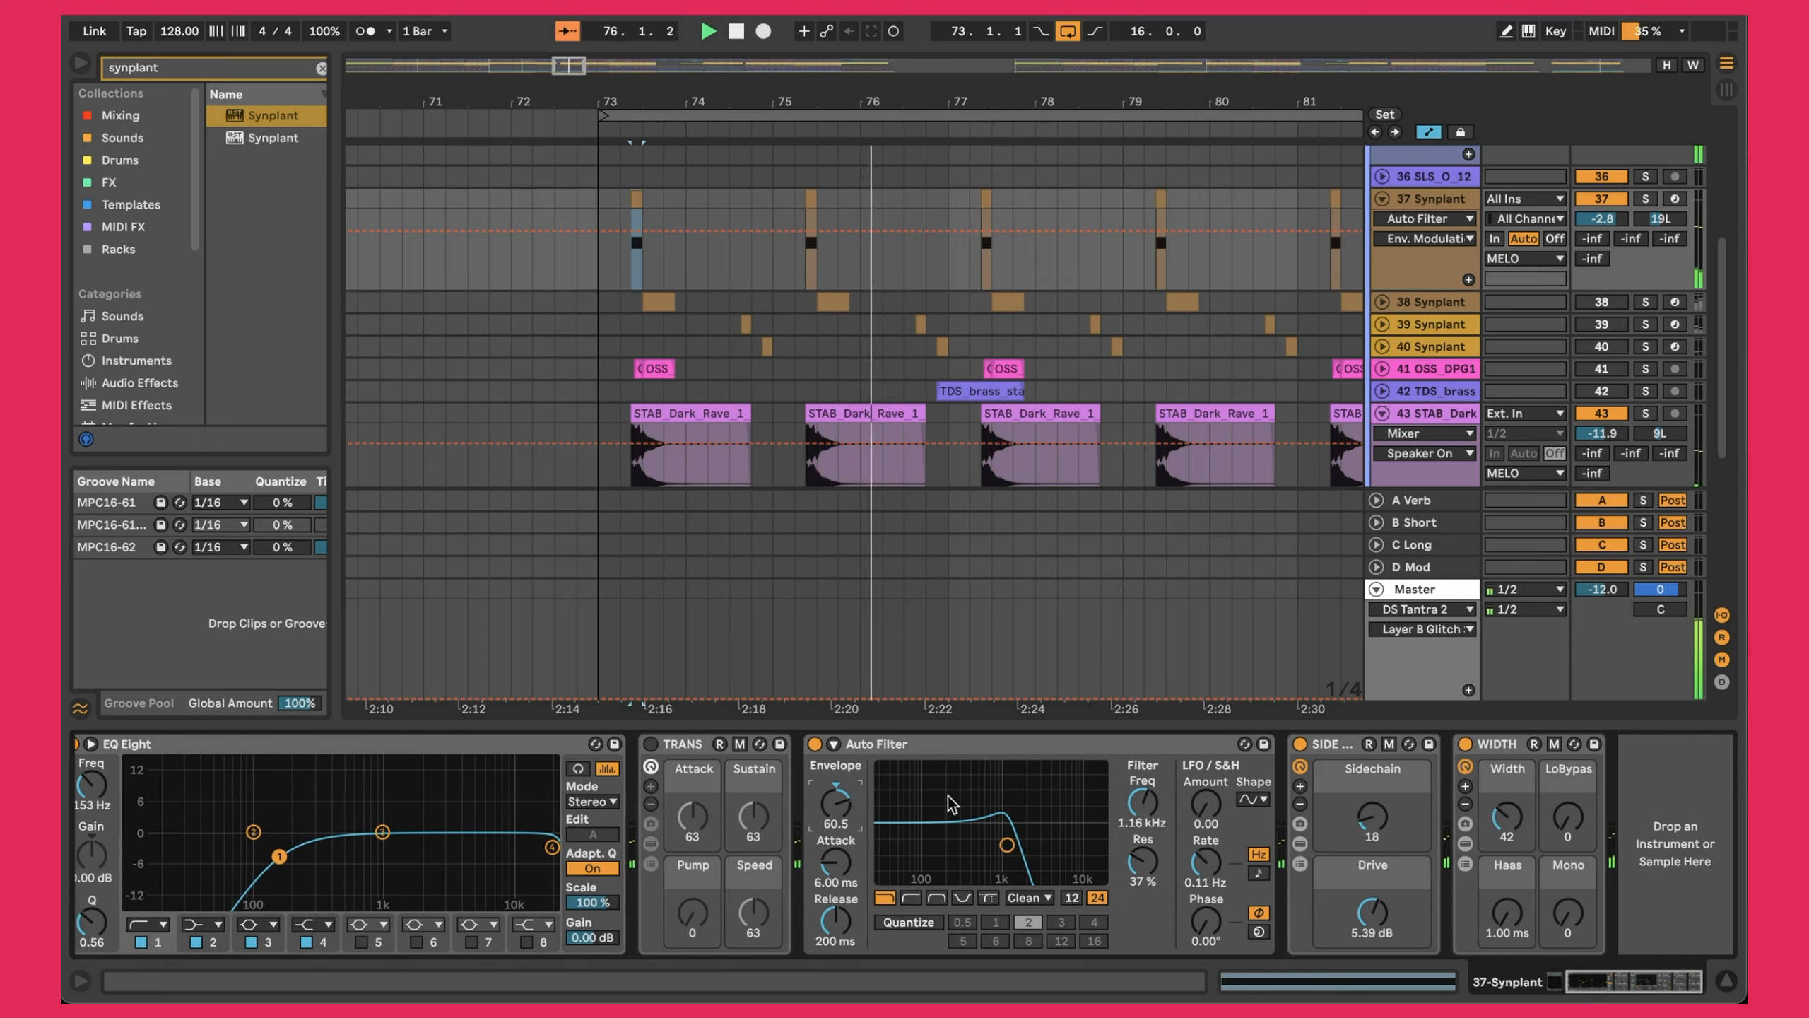
click(1325, 754)
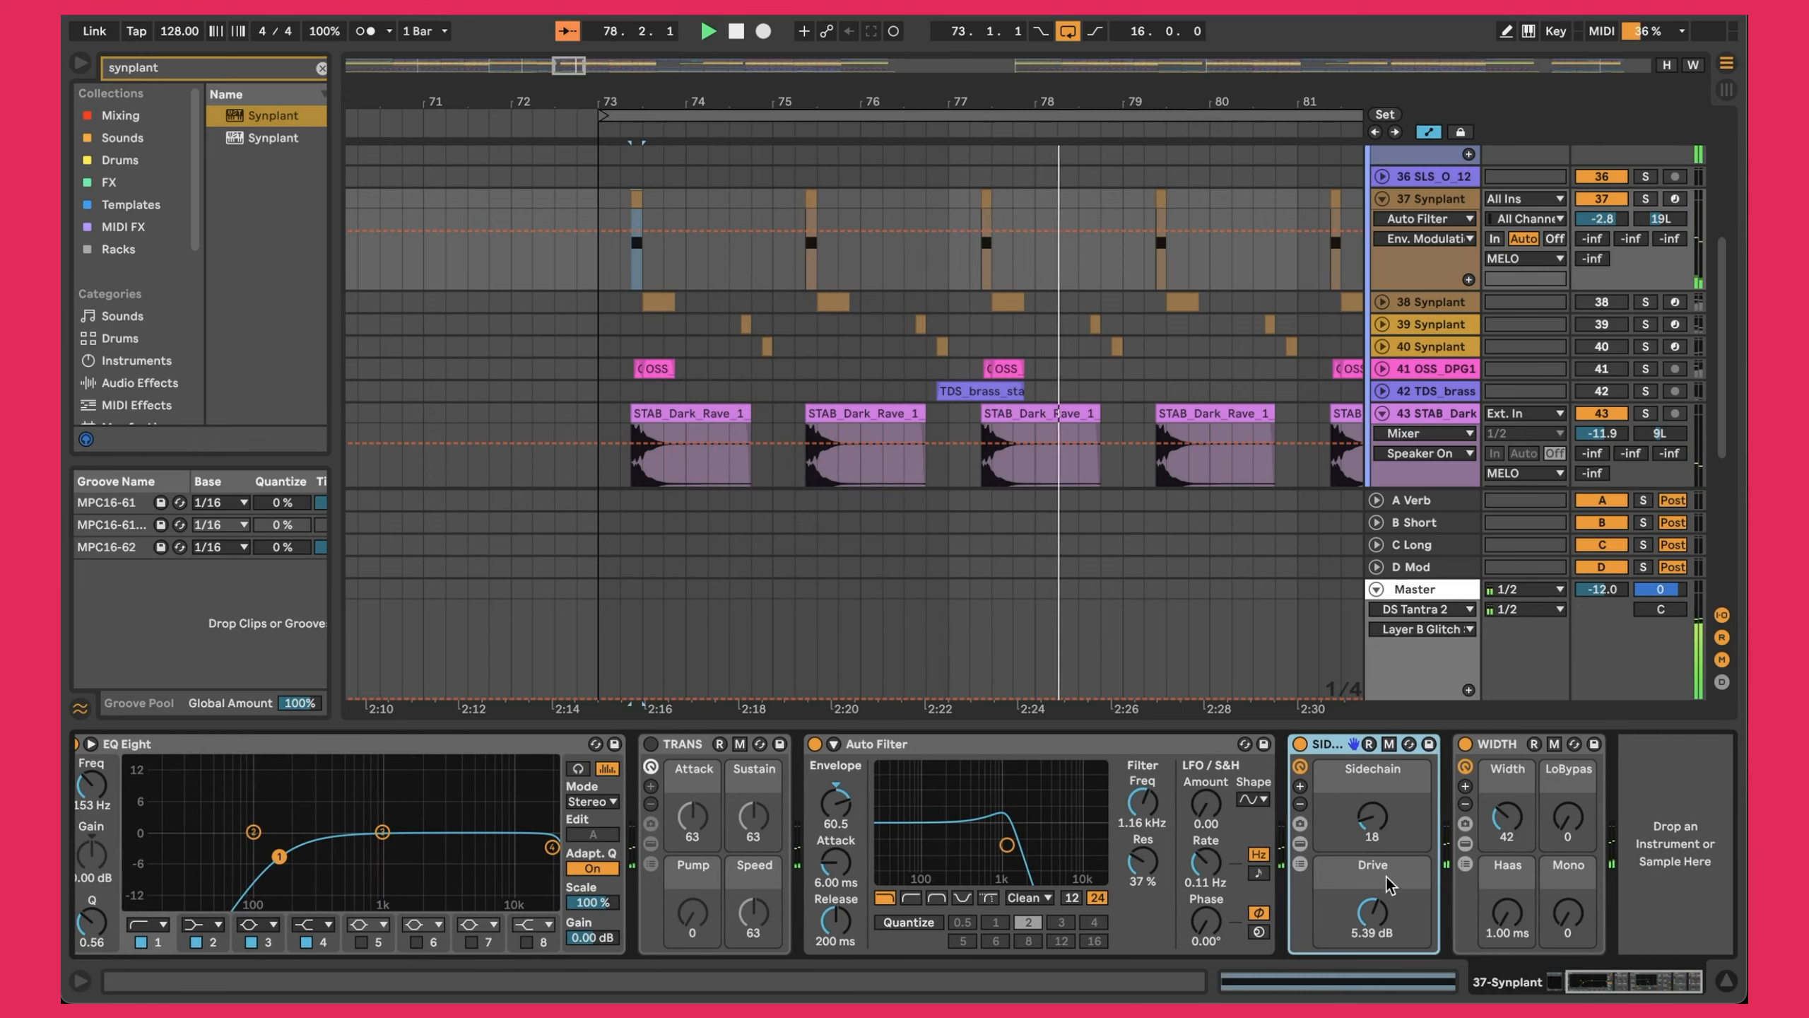
click(1378, 925)
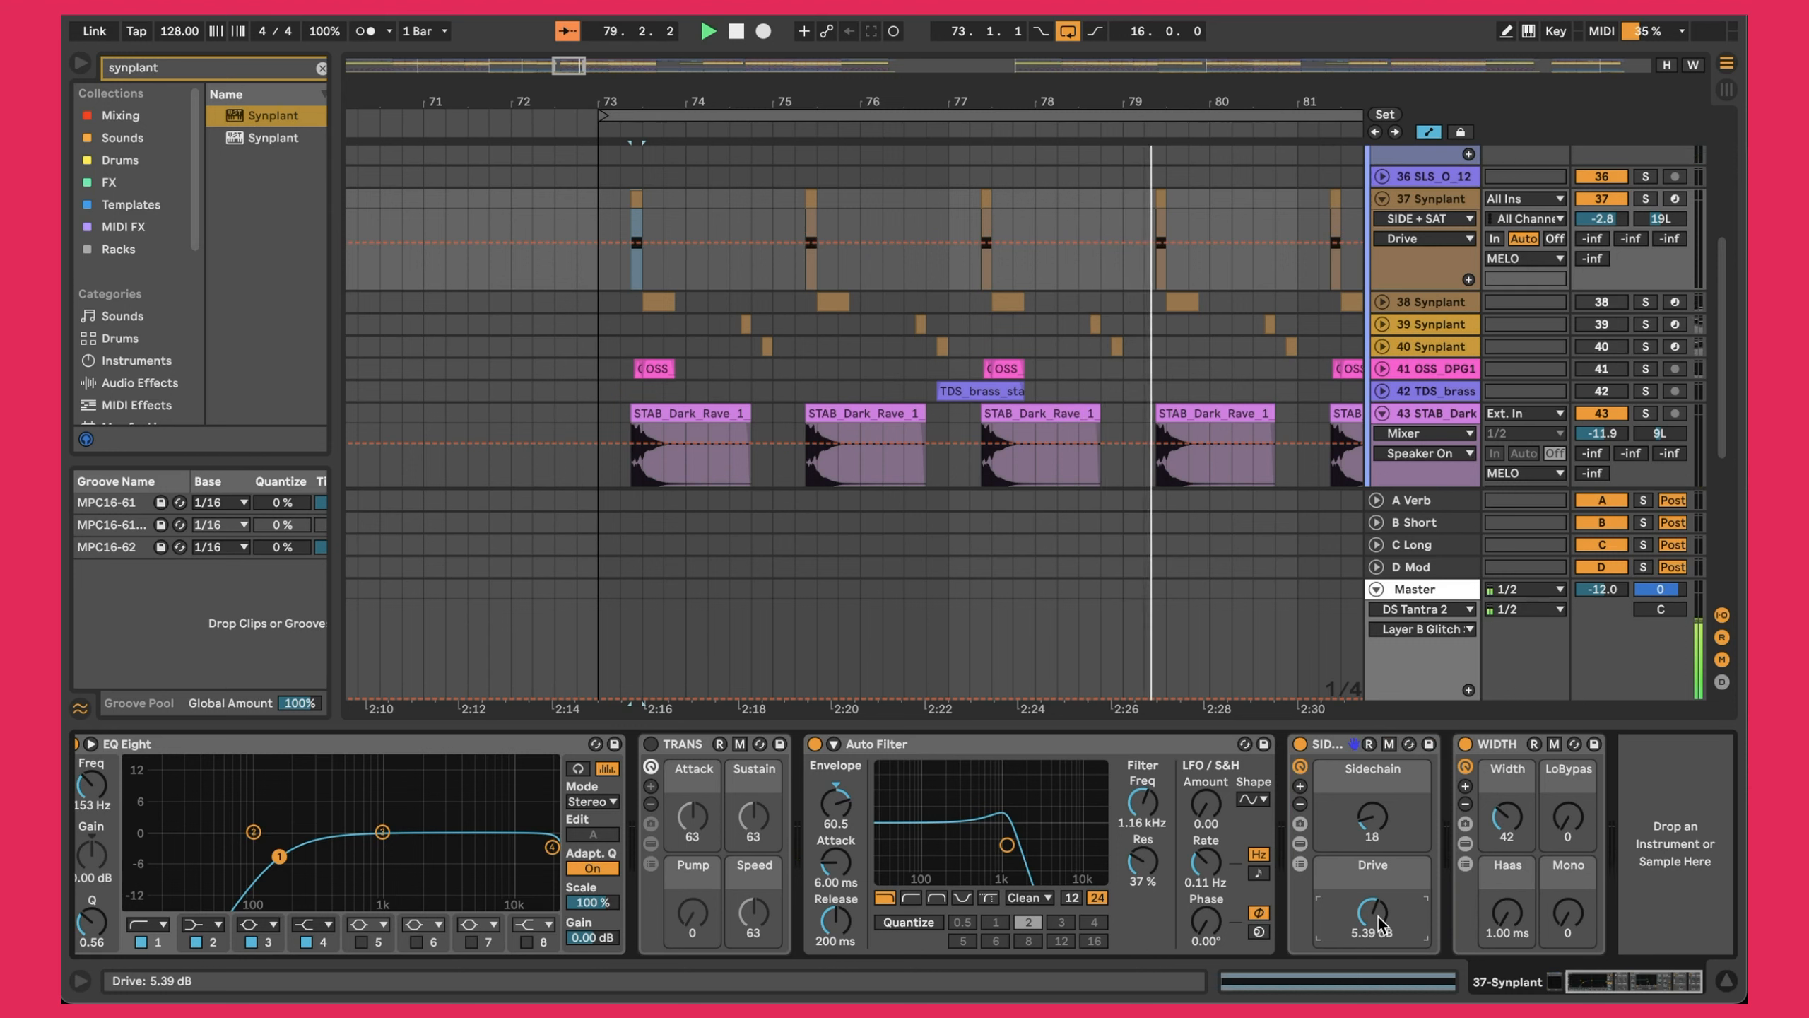
click(1510, 744)
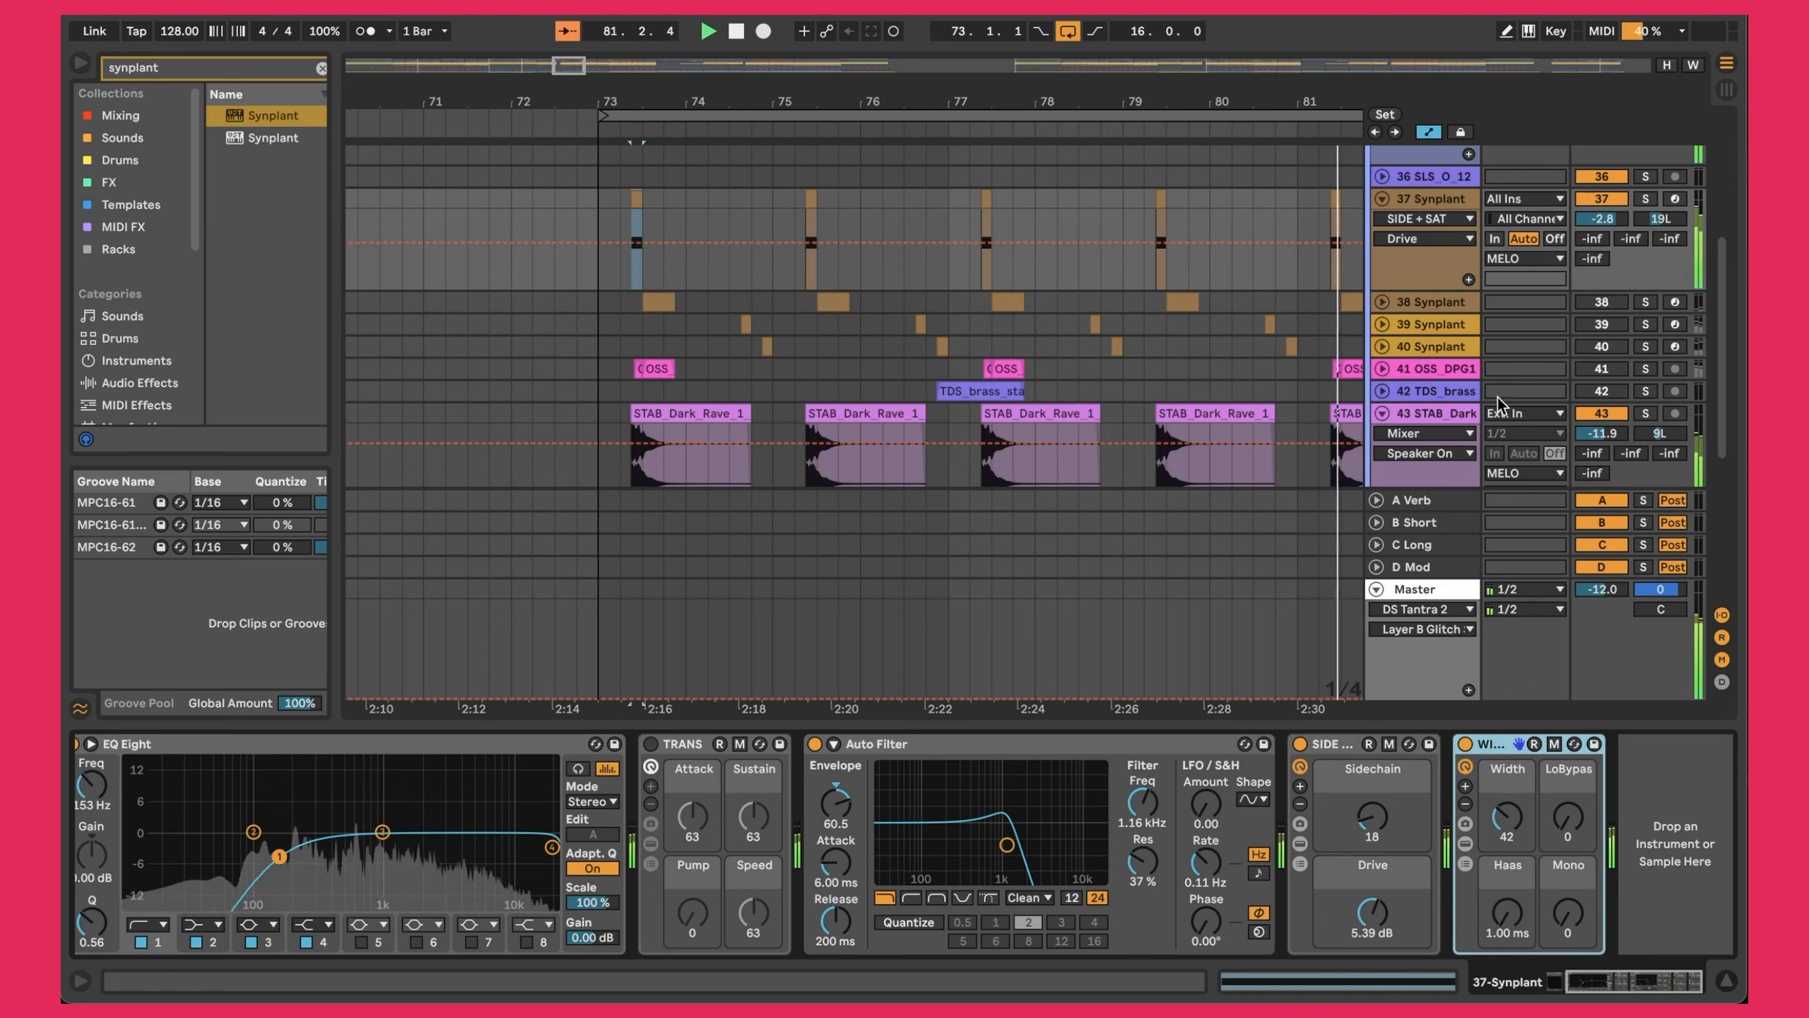
click(1455, 419)
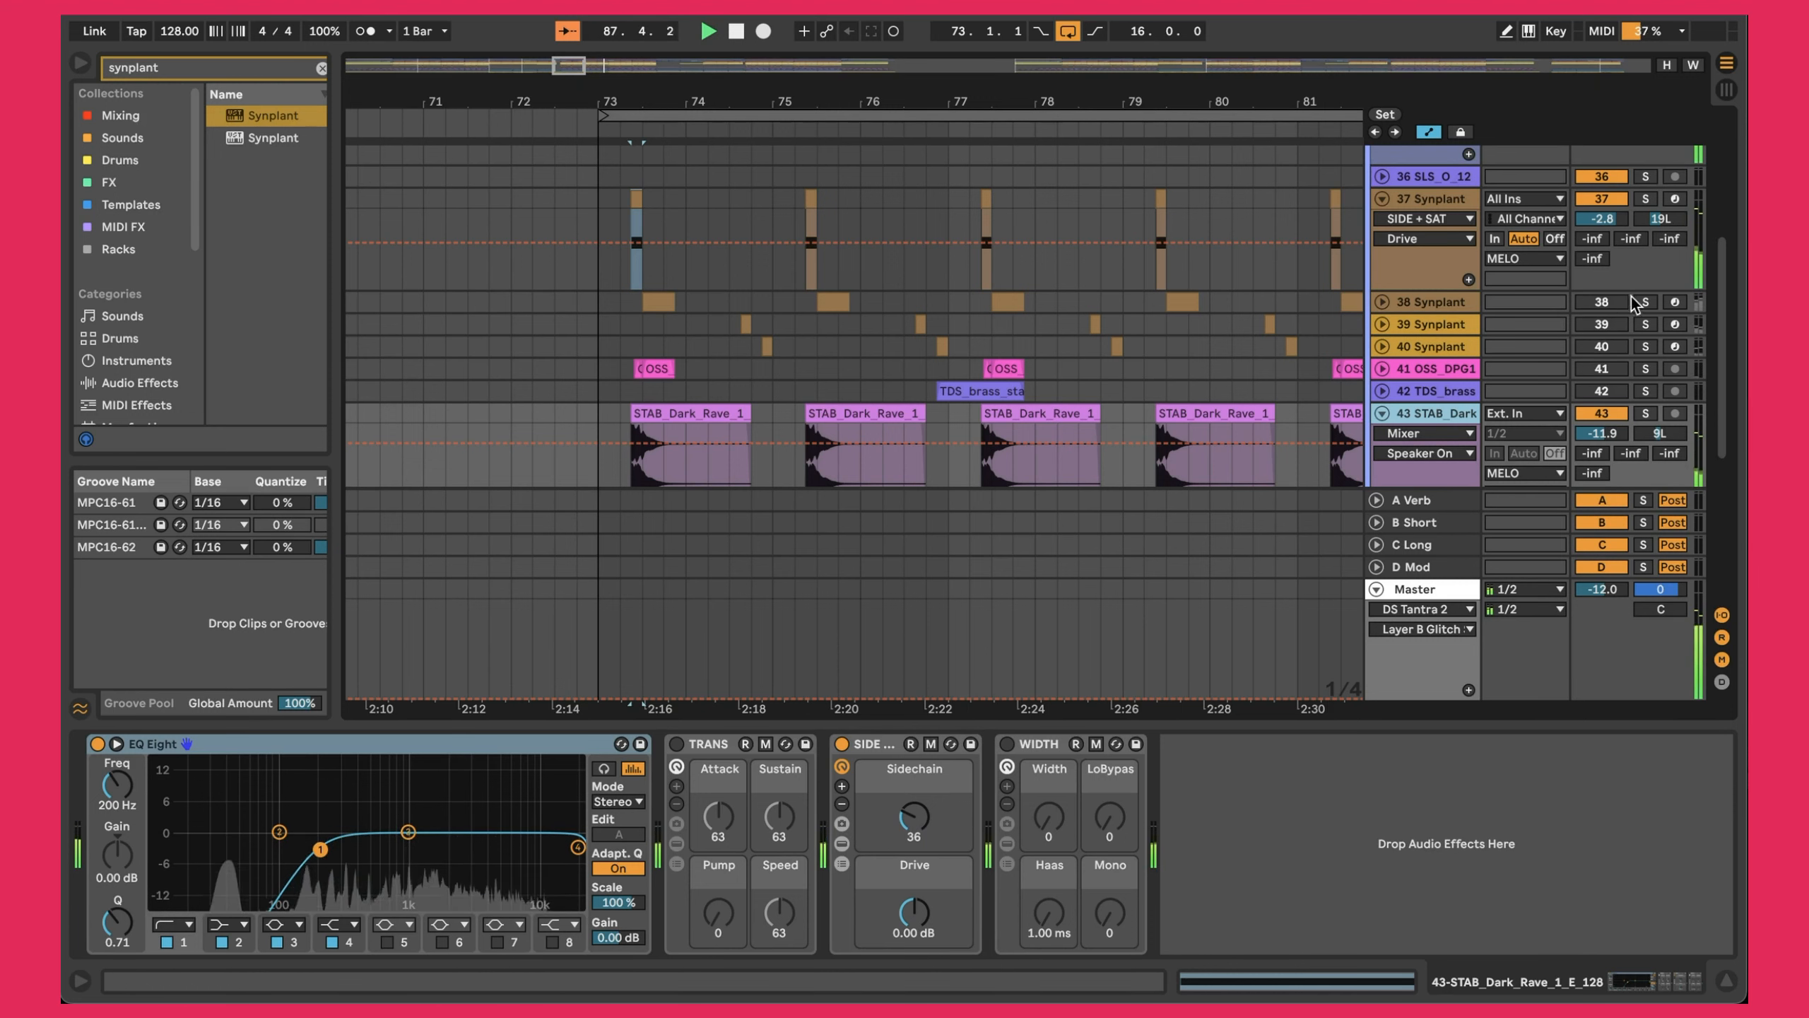
Activate and unfold track 38 Synplant and show its device chain during playback.
click(1601, 303)
click(1382, 302)
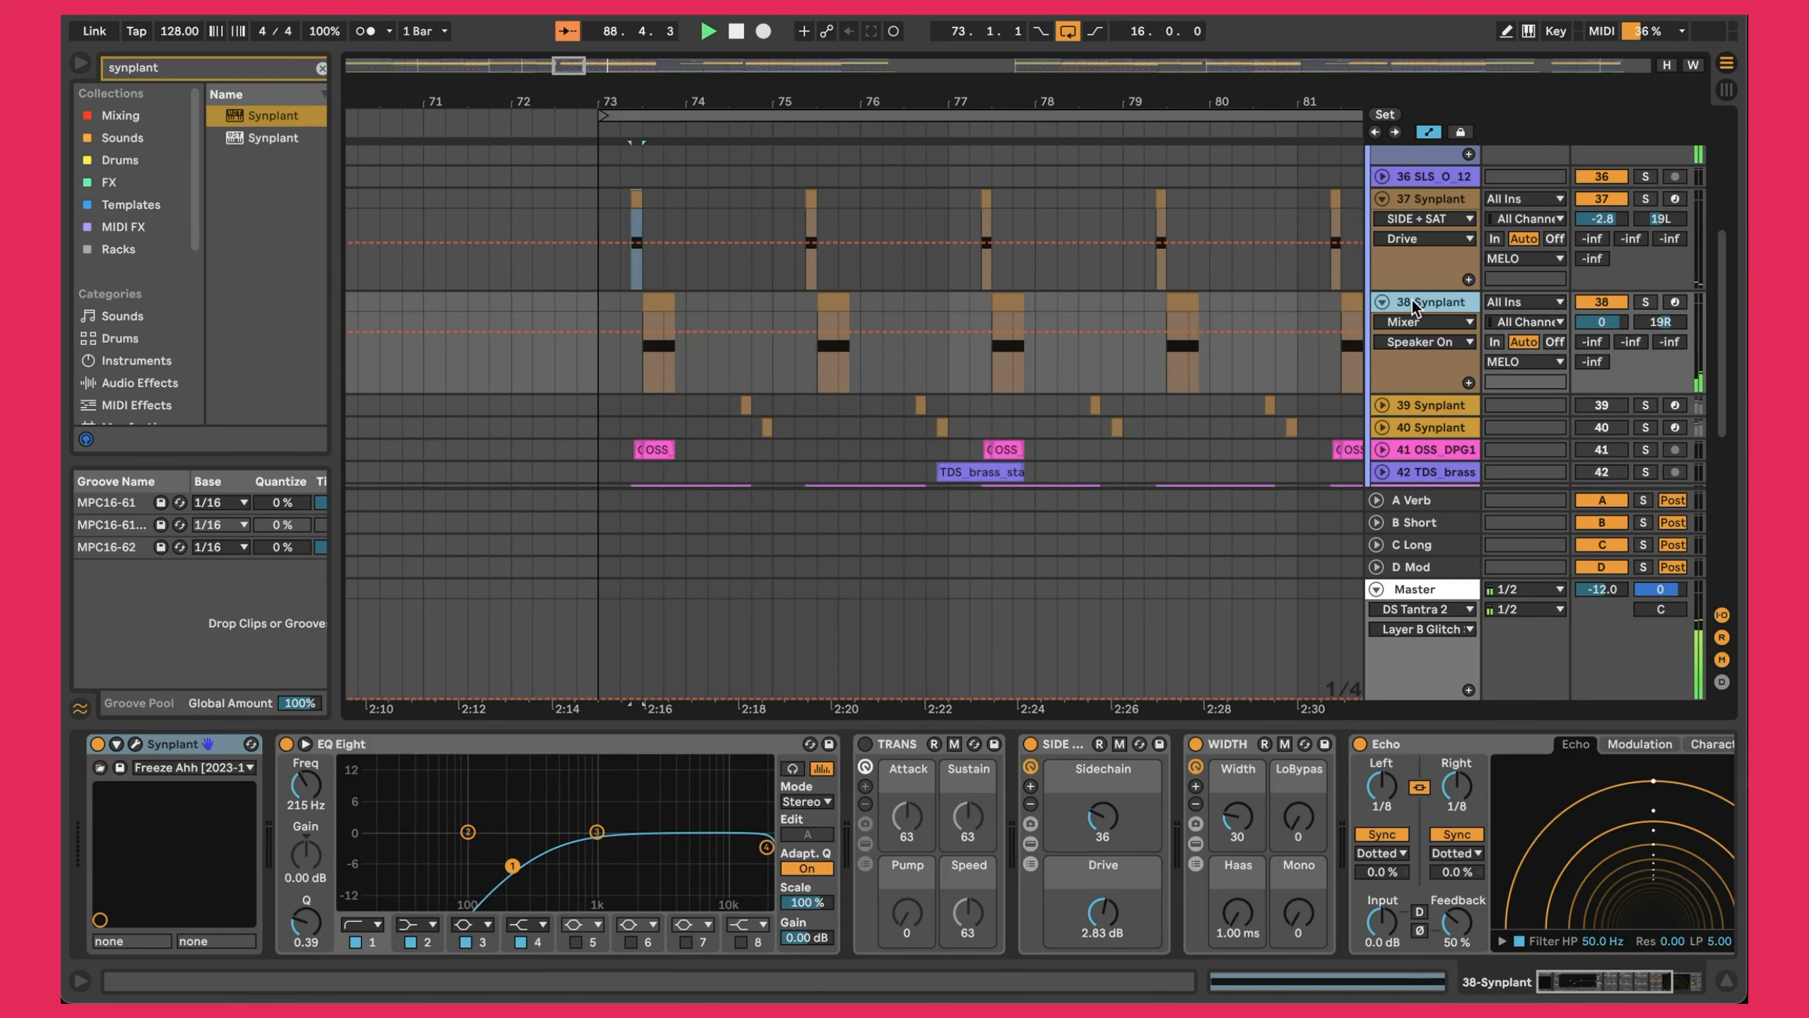
click(613, 327)
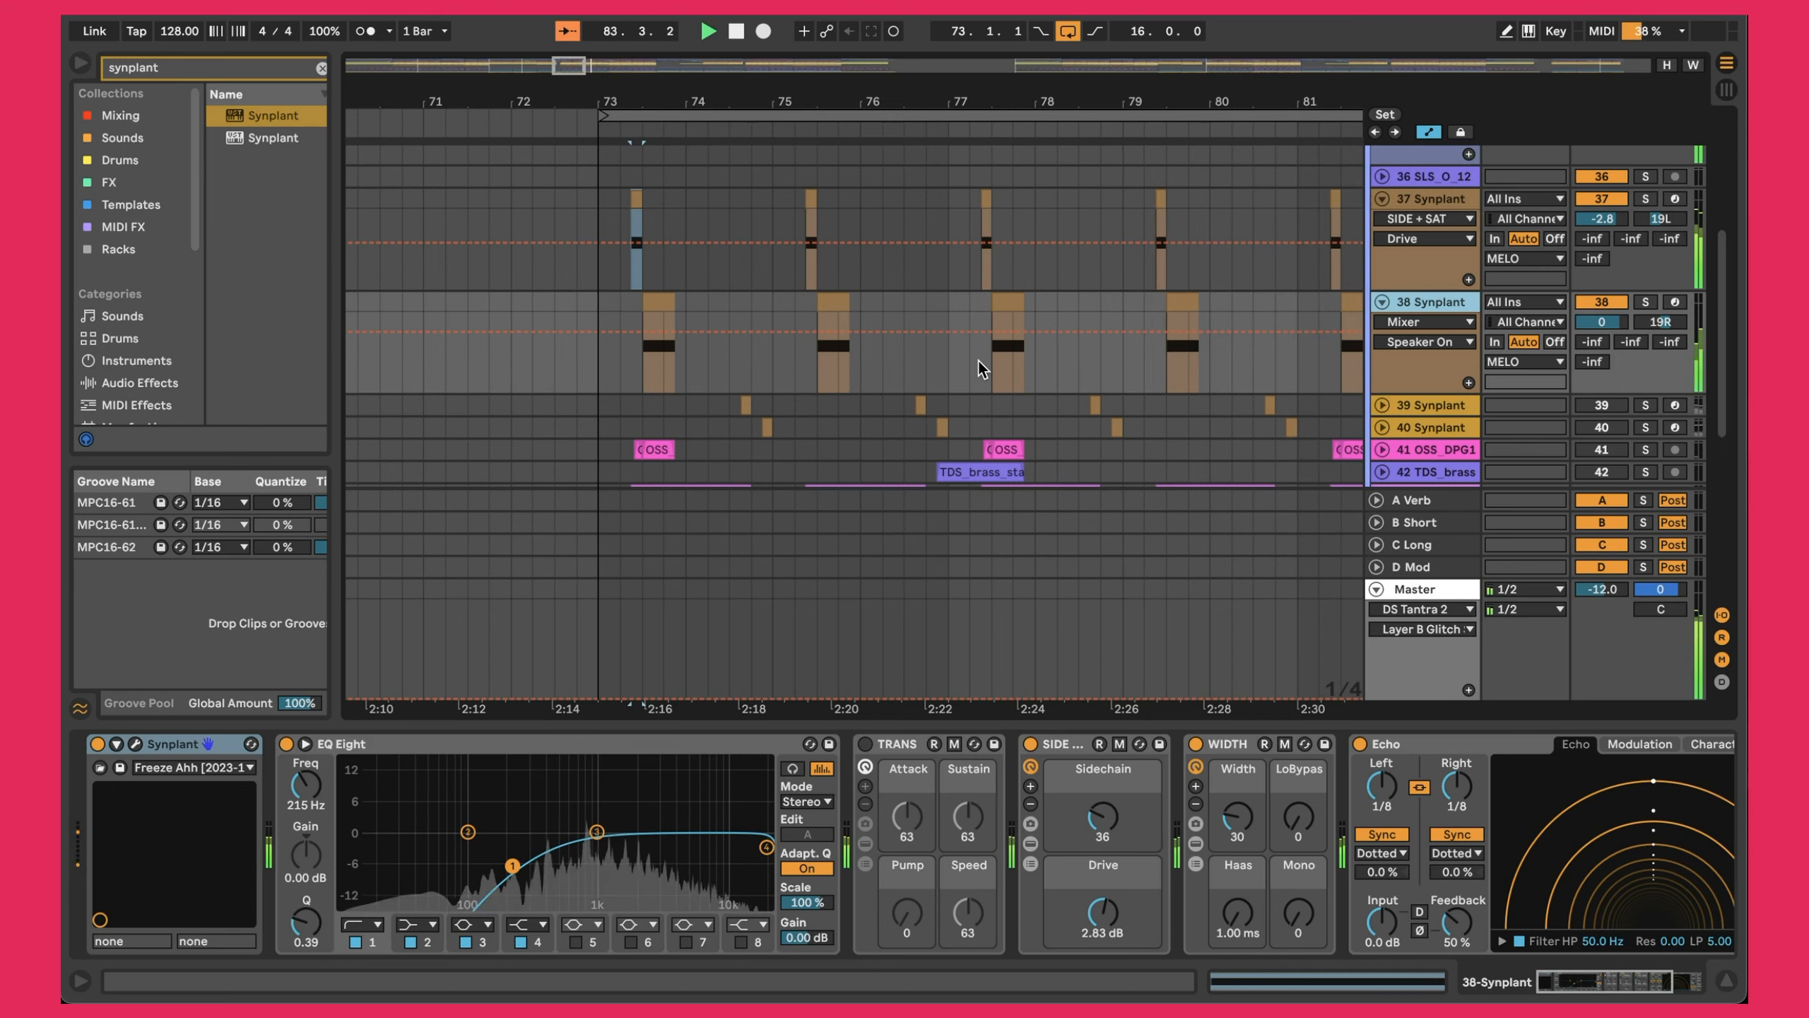
scroll(978, 360, up, 10)
scroll(946, 309, down, 10)
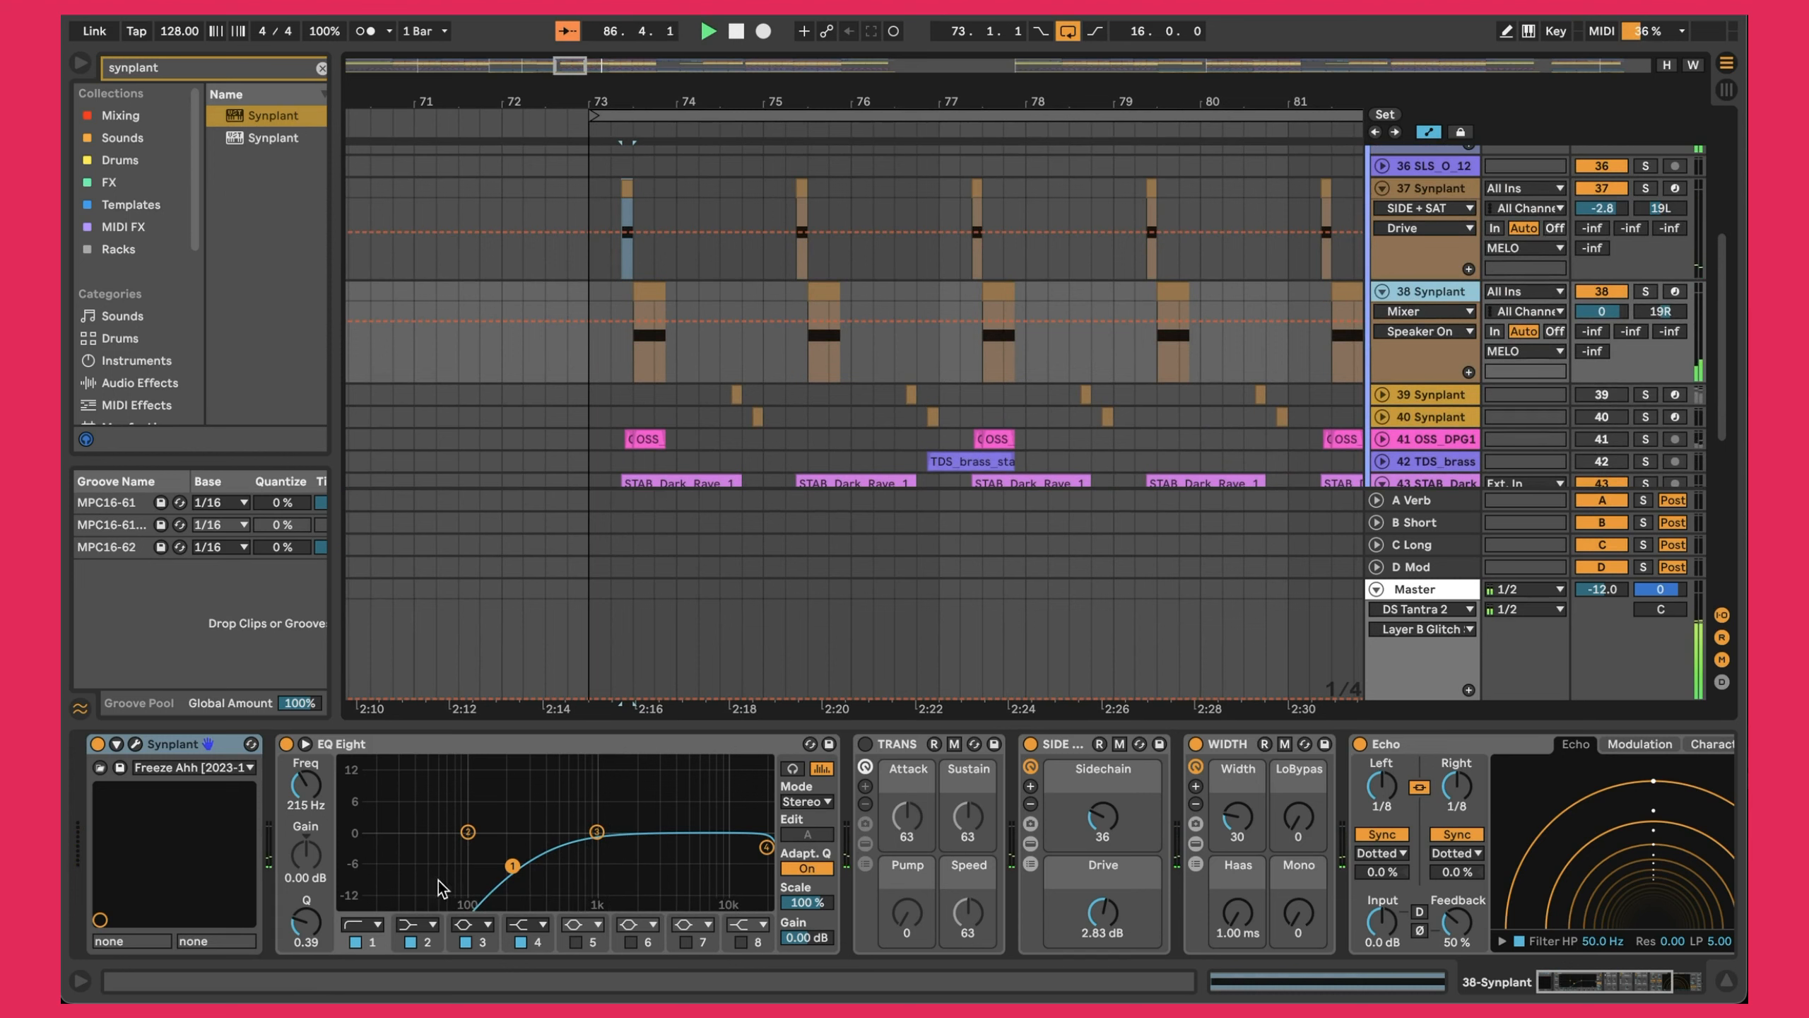
Examine the SIDE + SAT drive and the WIDTH rack on track 38 Synplant.
scroll(684, 851, right, 3)
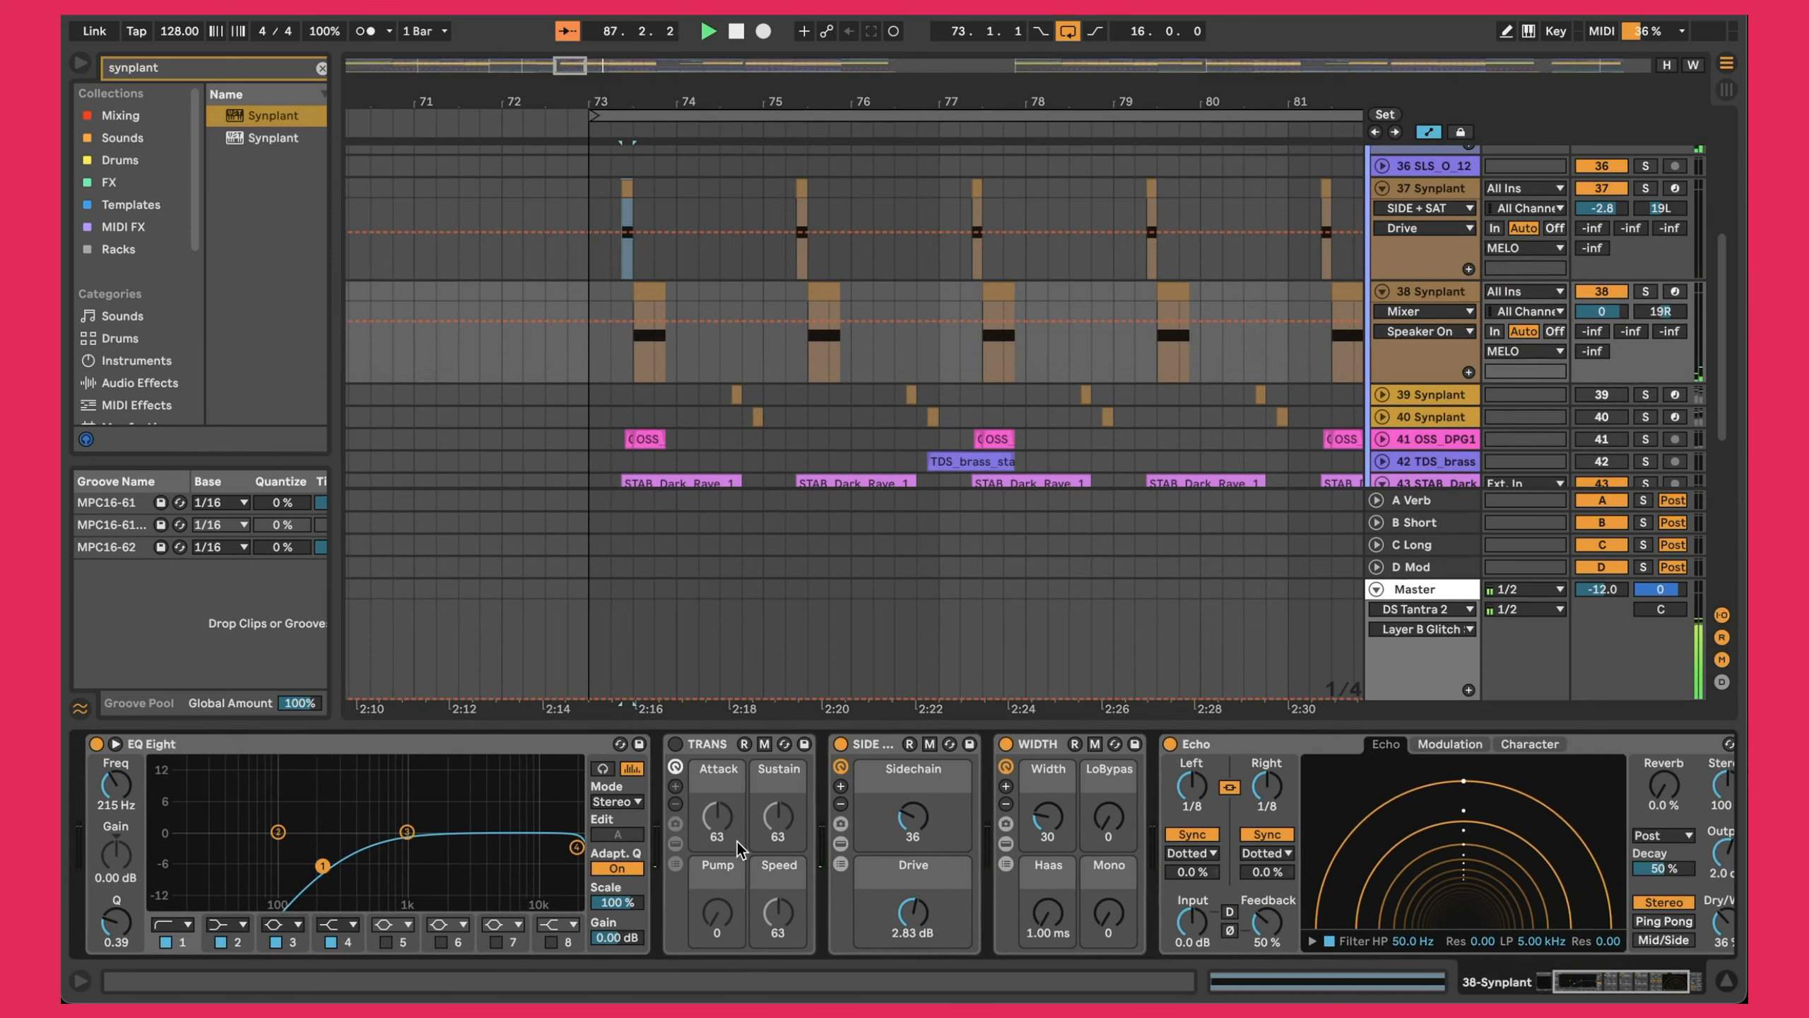
click(919, 912)
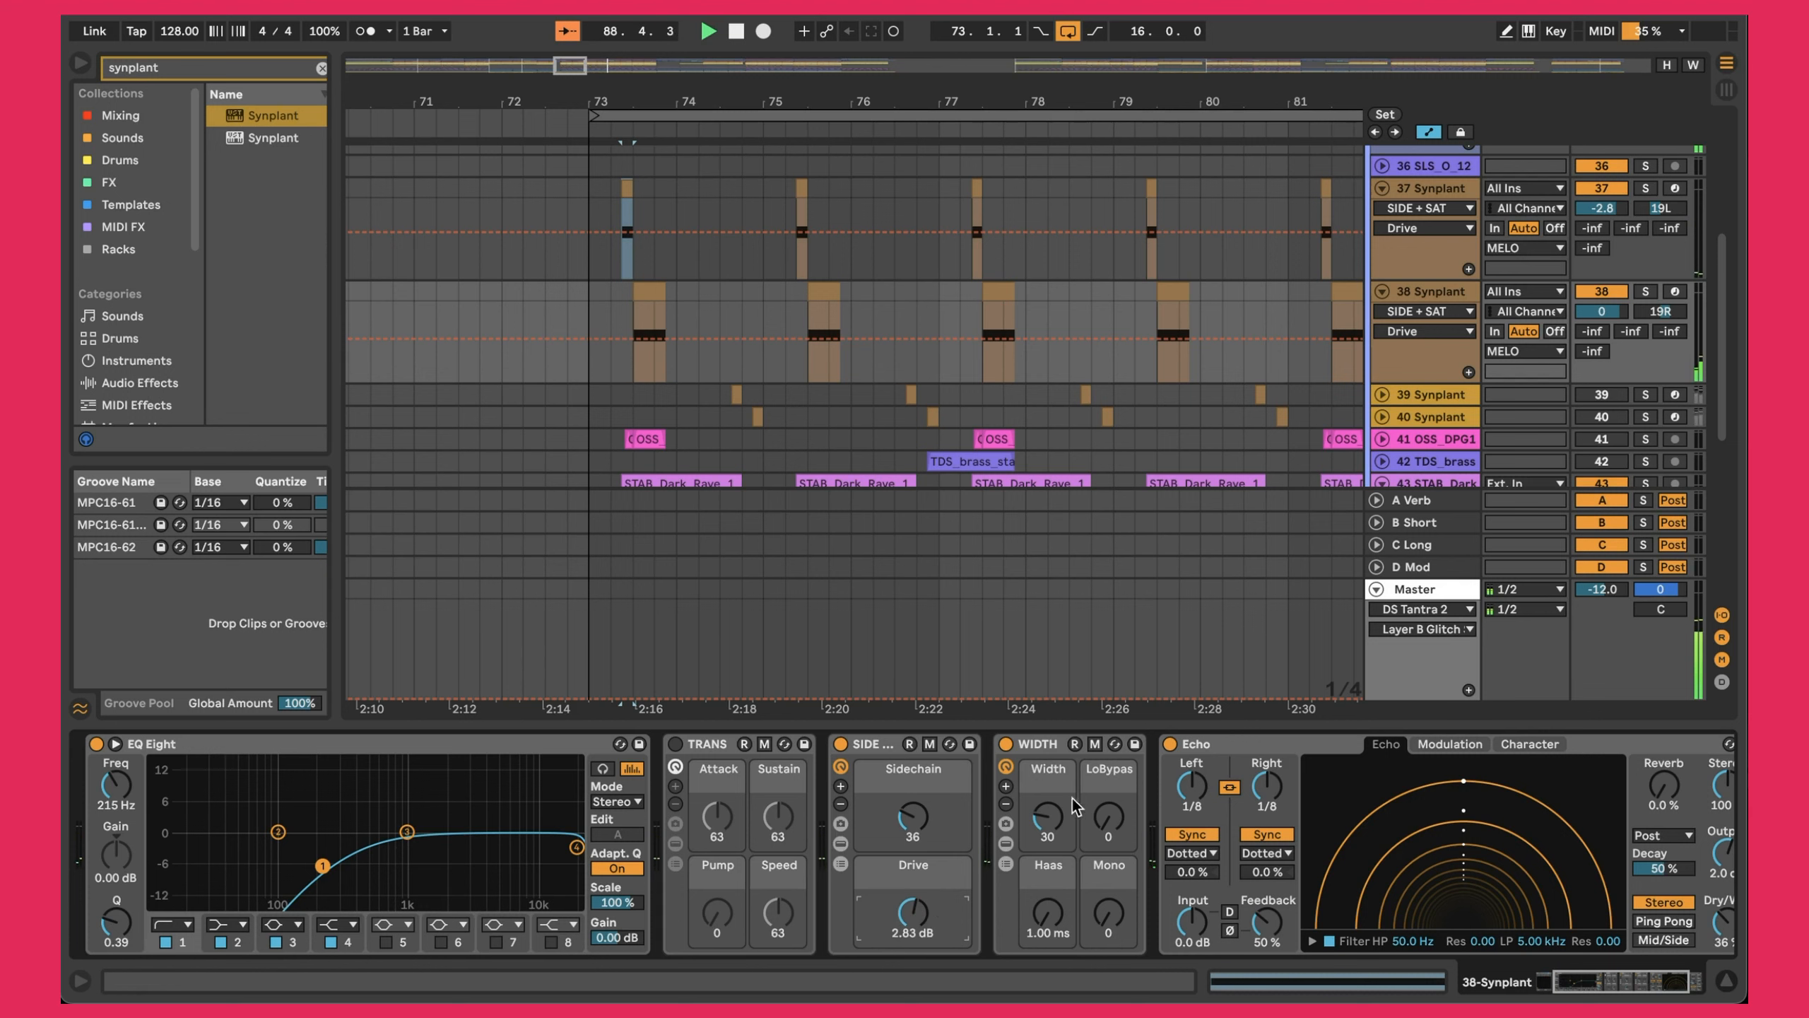
click(1052, 744)
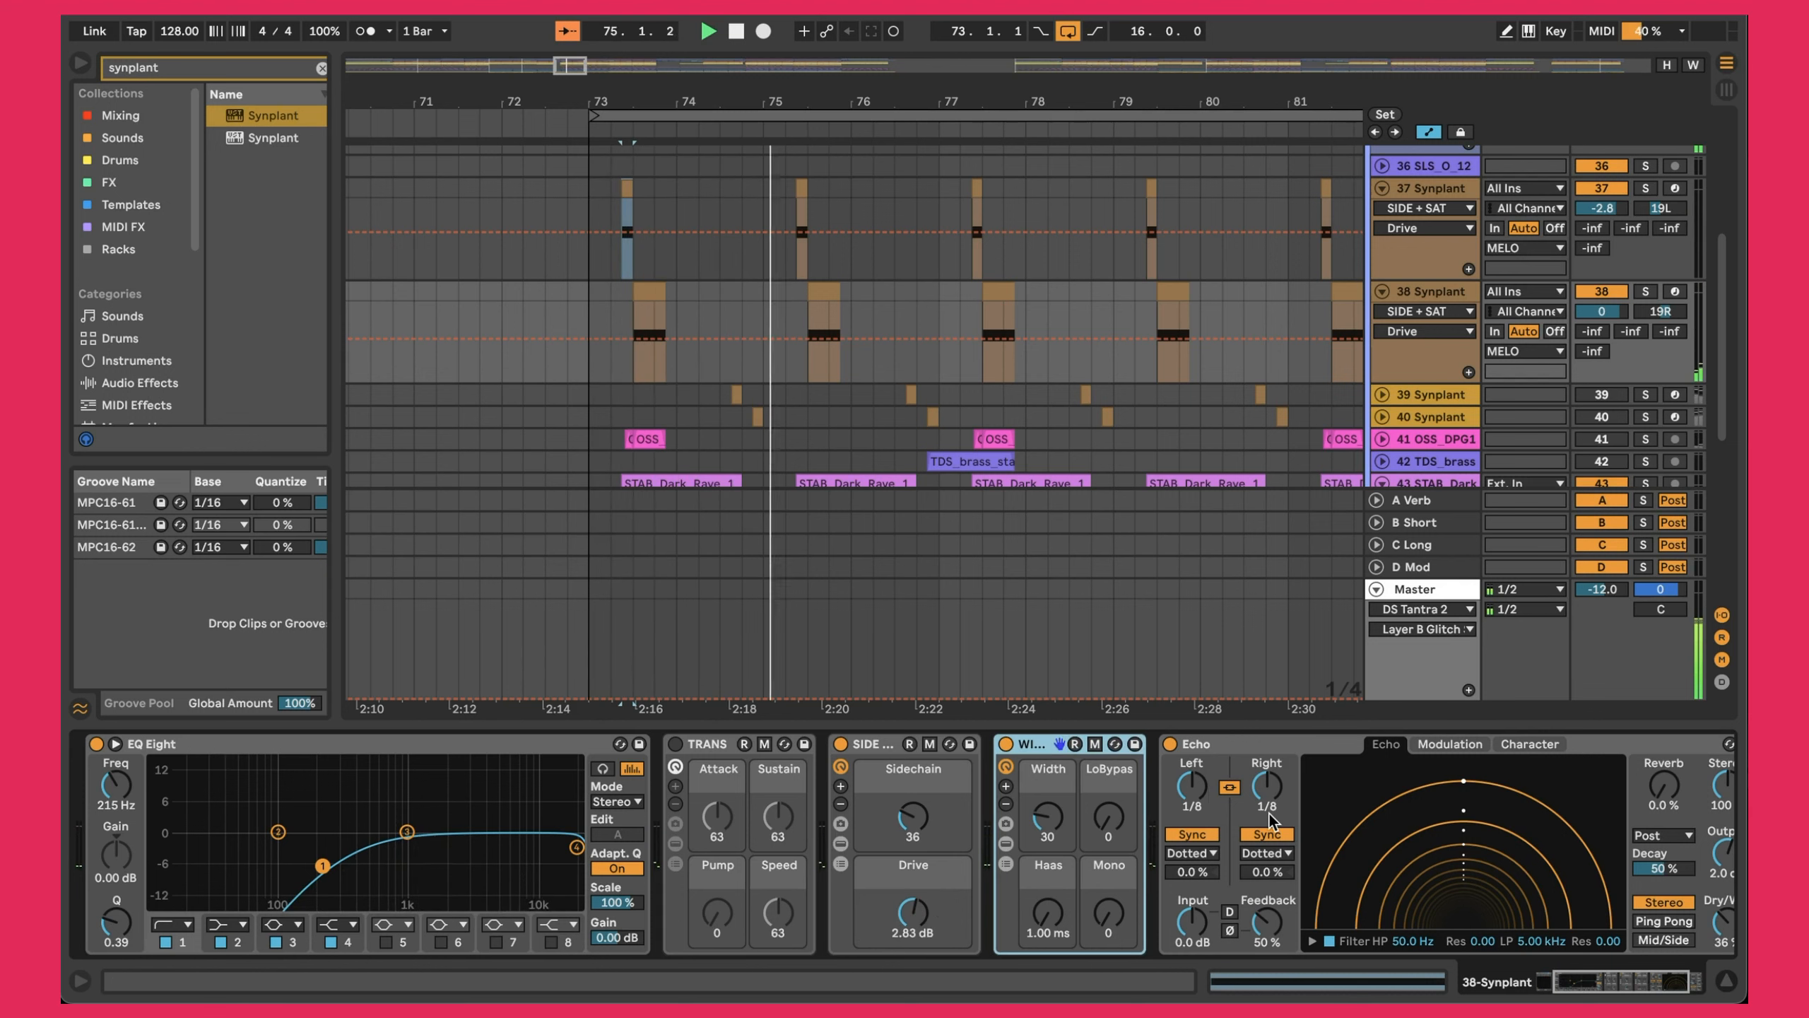
Activate and unfold track 41 OSS_DPG1 and show its device chain after revisiting track 38 Synplant.
scroll(1070, 312, down, 4)
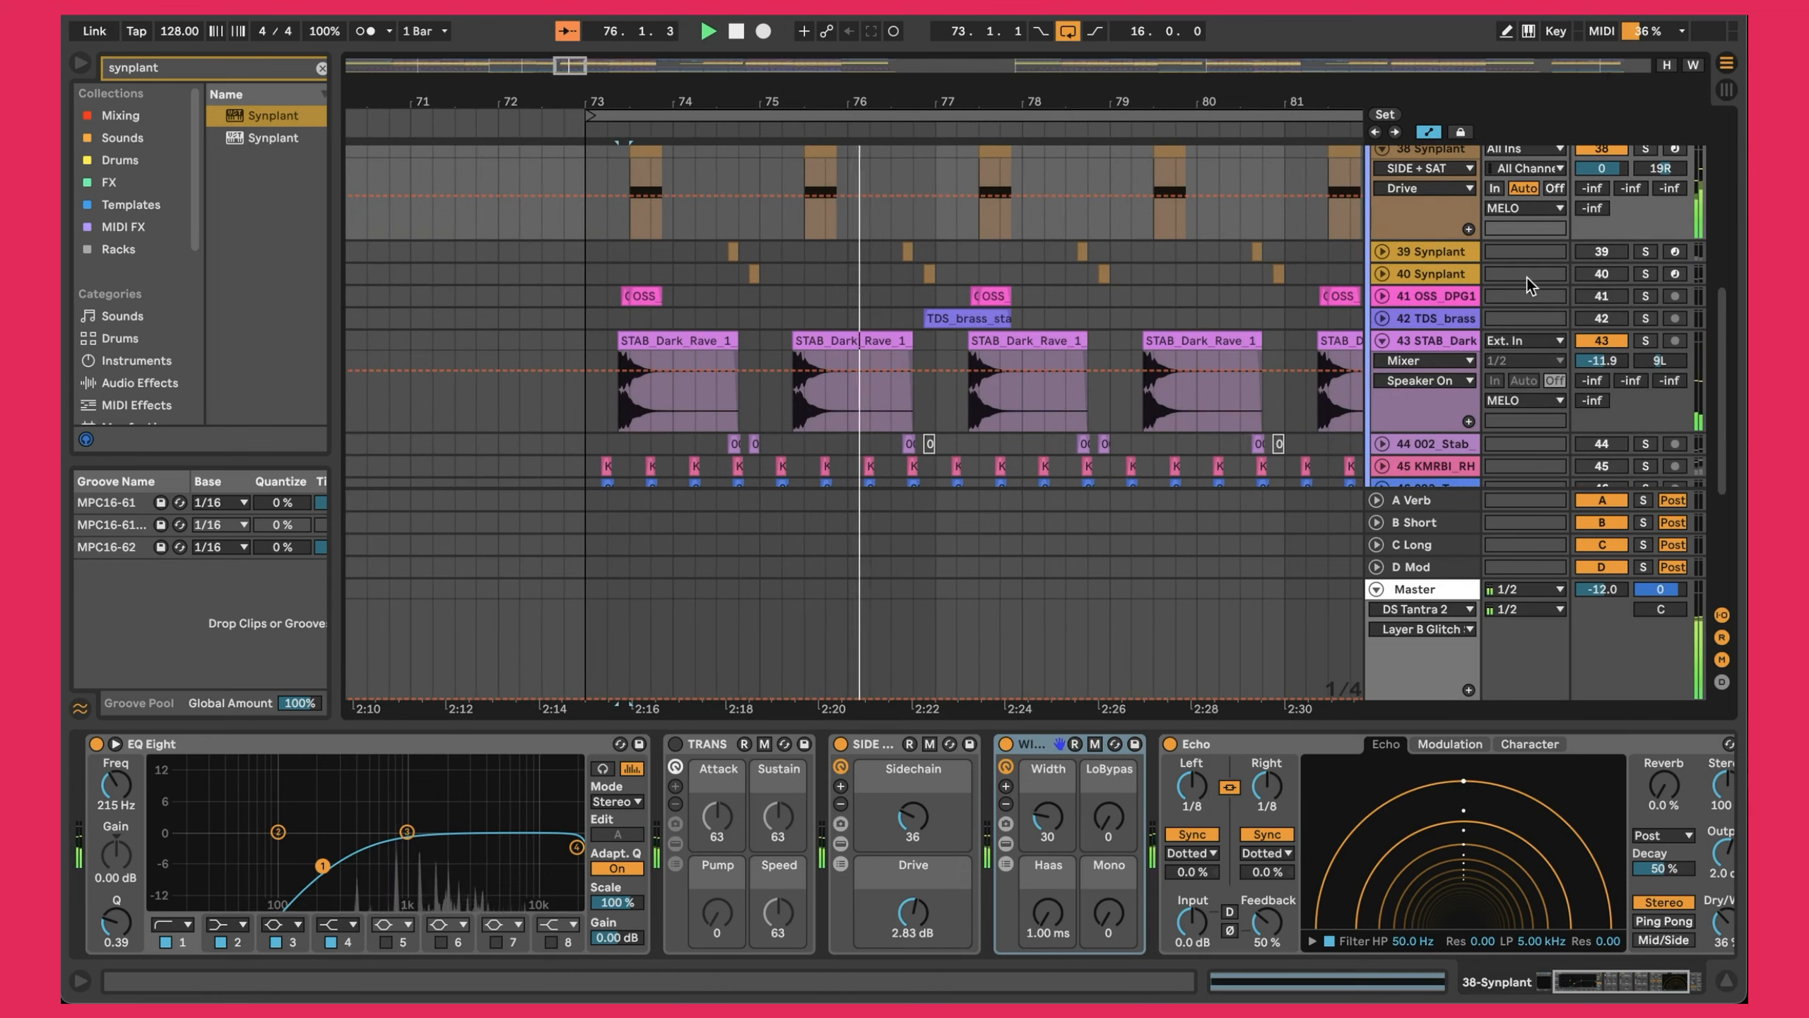
click(1382, 296)
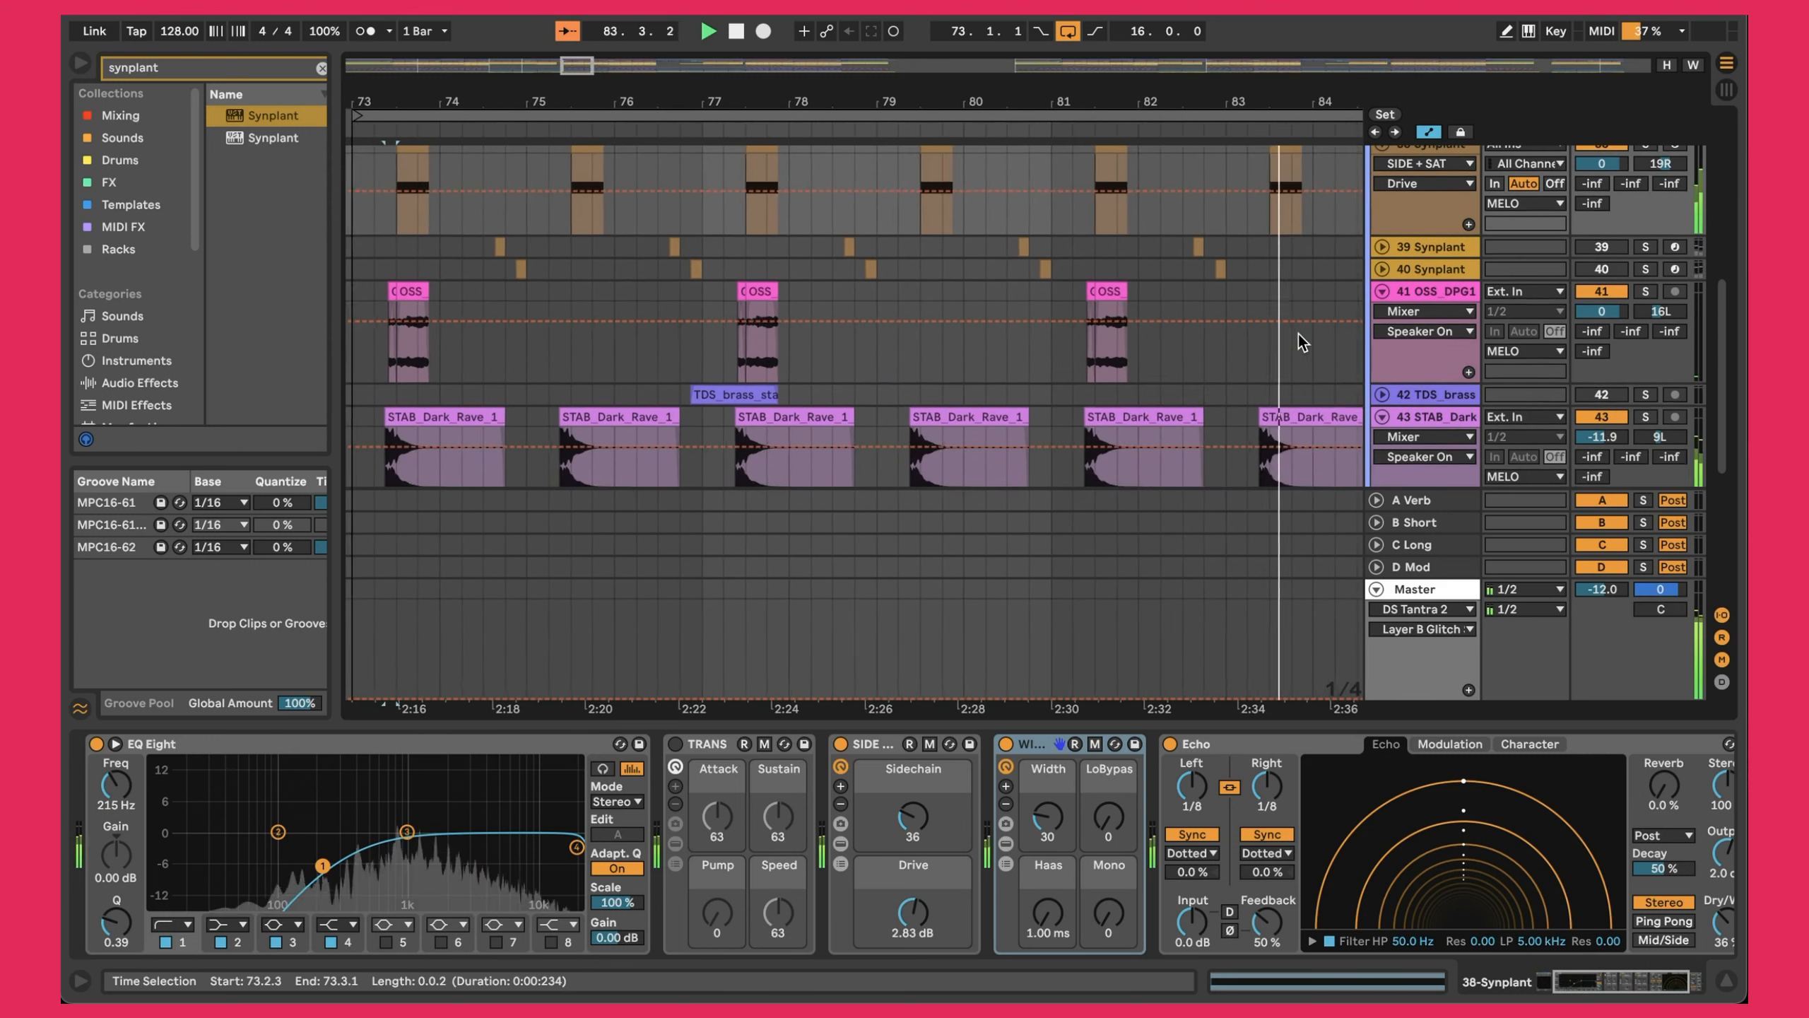
scroll(1298, 333, up, 2)
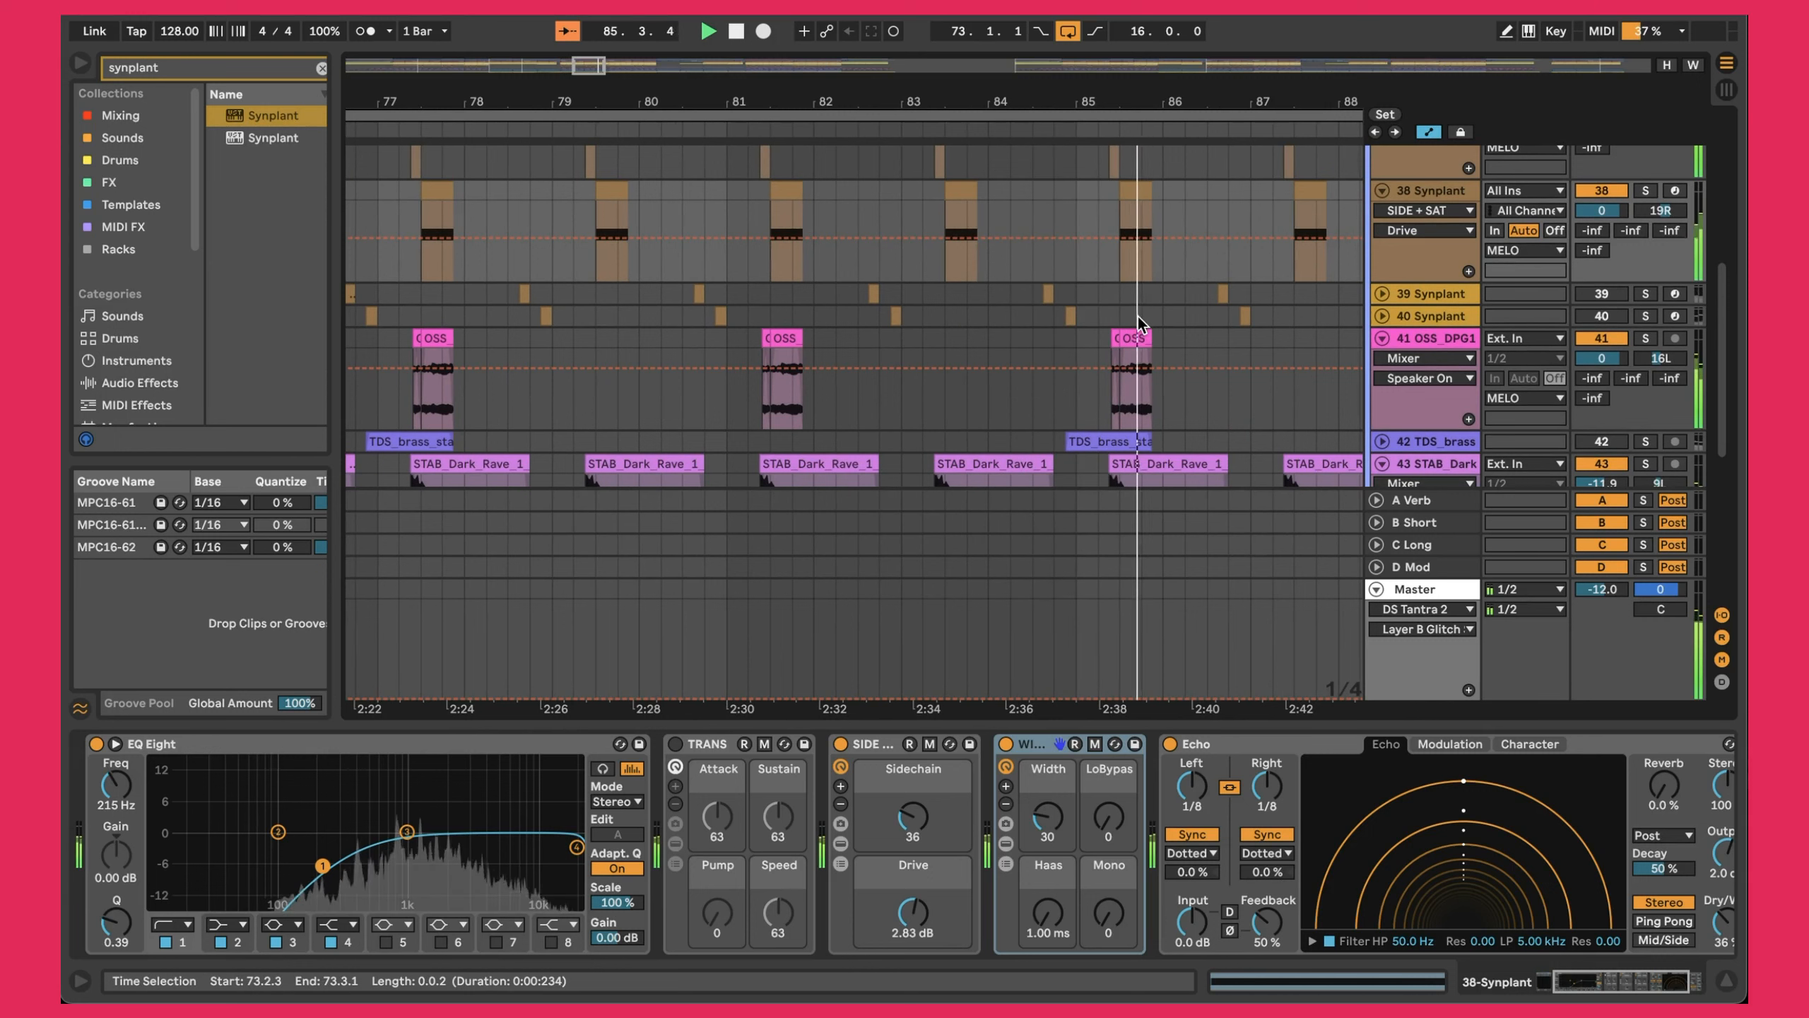
click(1442, 199)
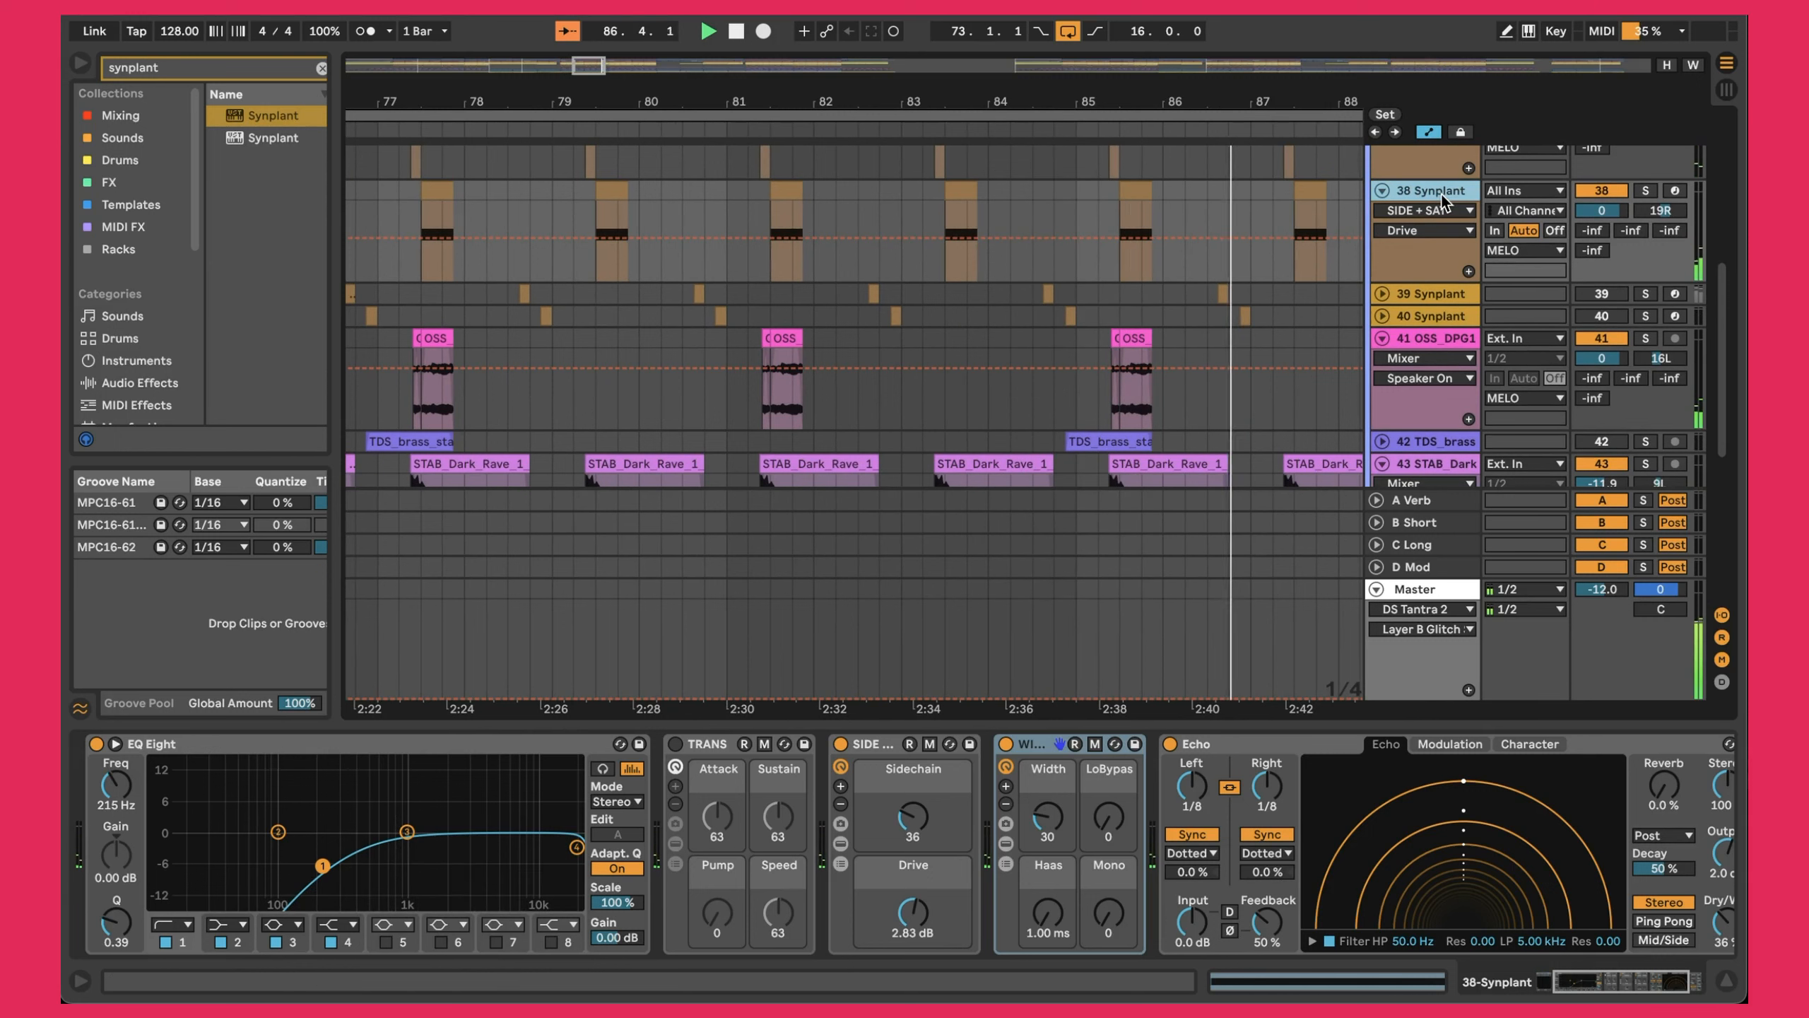
click(1433, 339)
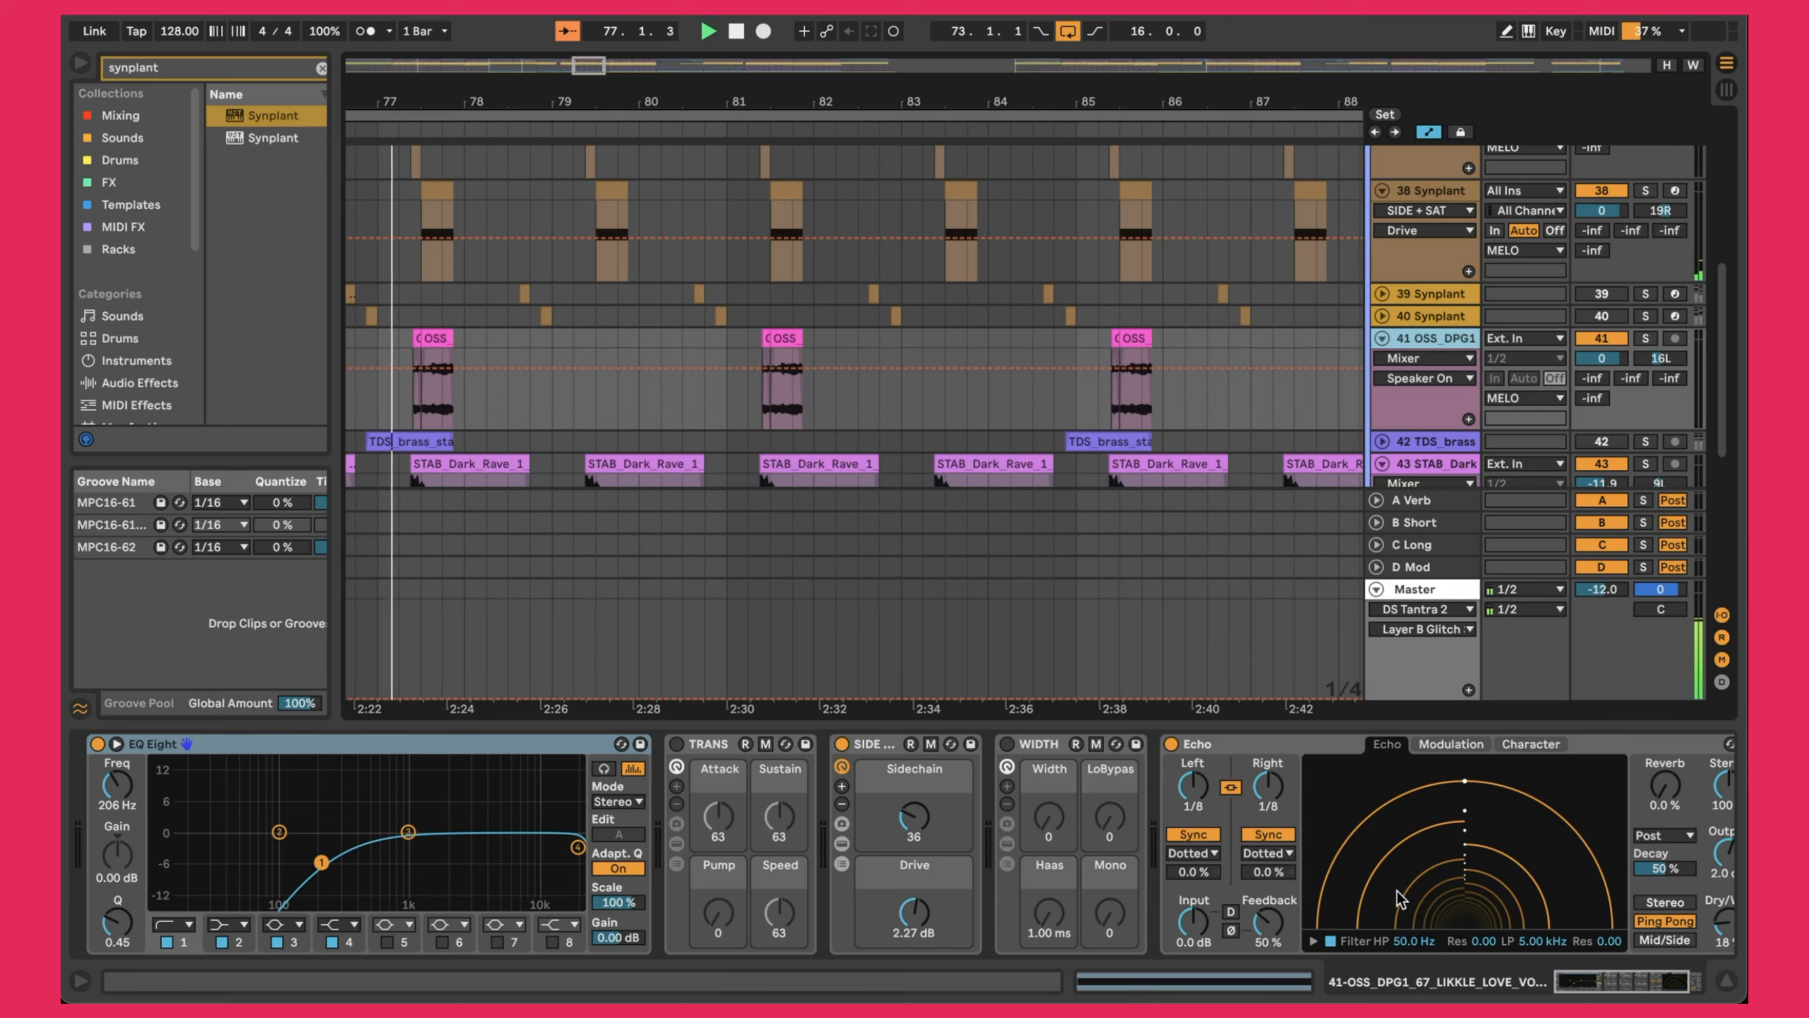
Activate tracks 39 Synplant and 40 Synplant.
scroll(1040, 340, left, 5)
scroll(1040, 339, up, 1)
click(1600, 313)
click(1600, 335)
scroll(1164, 351, right, 3)
scroll(1165, 350, down, 1)
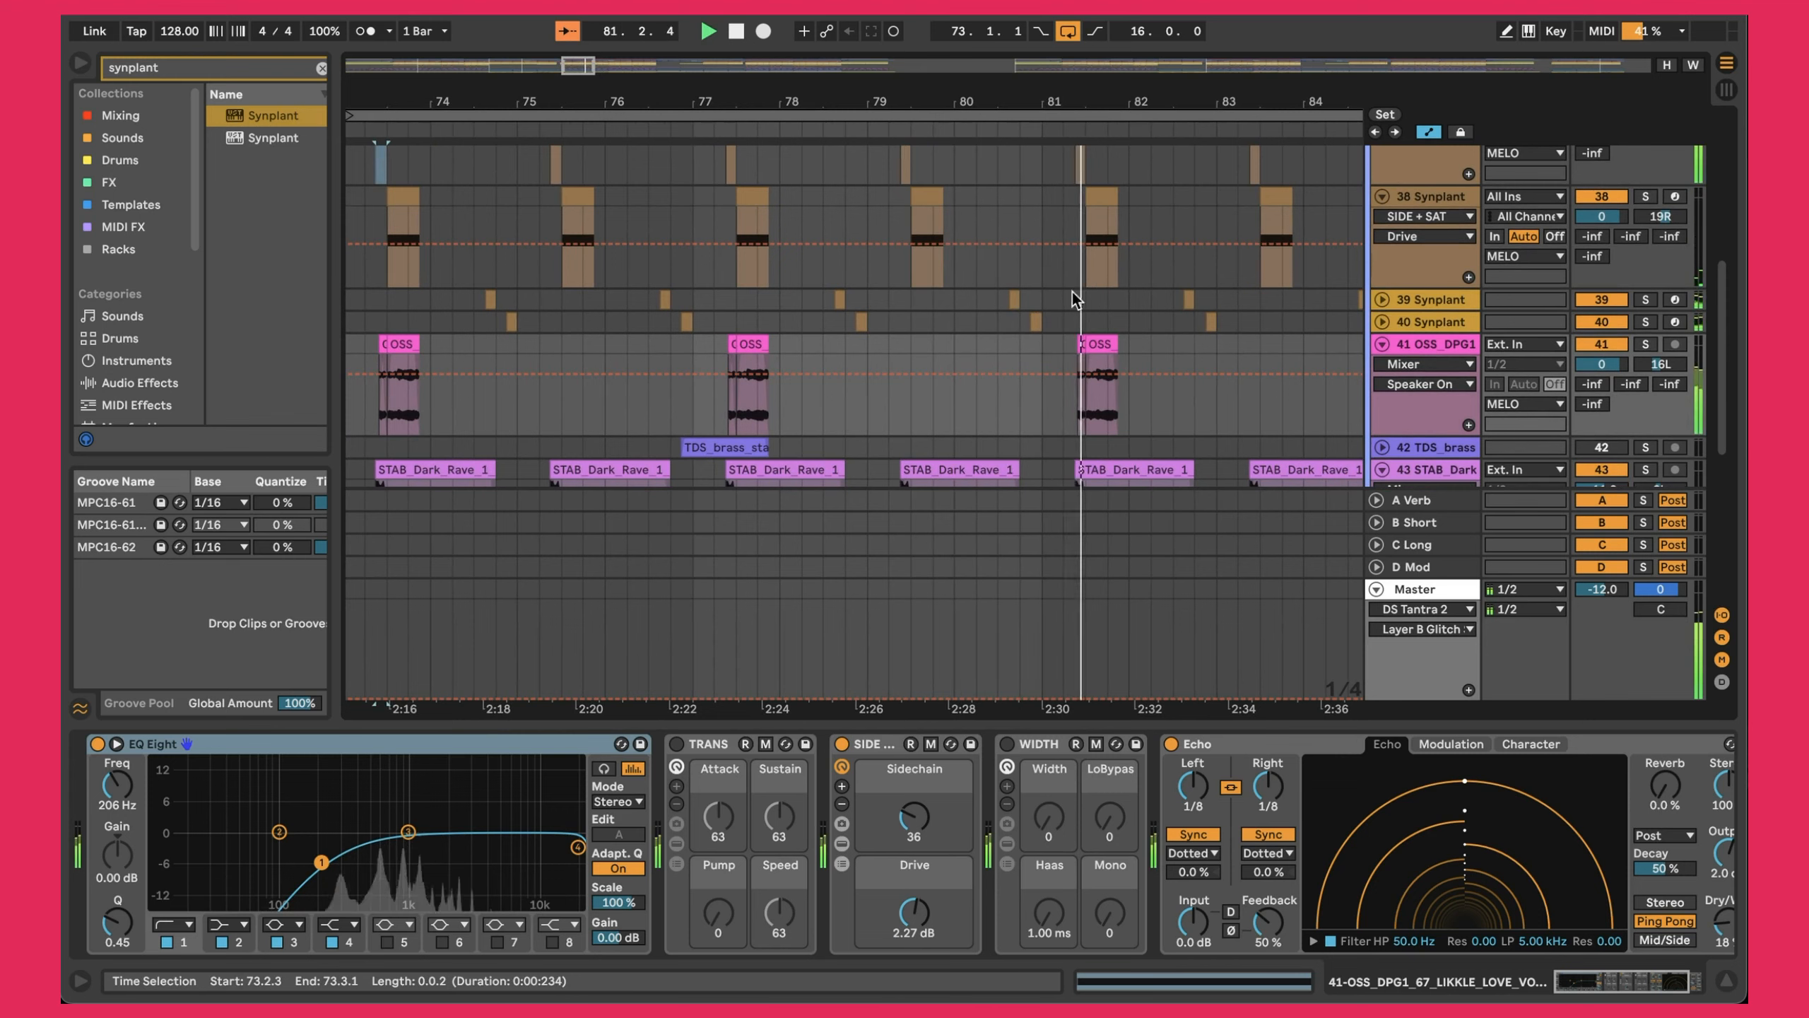
Open a clip on track 39 Synplant in the note editor and hide the editor again.
double_click(1014, 300)
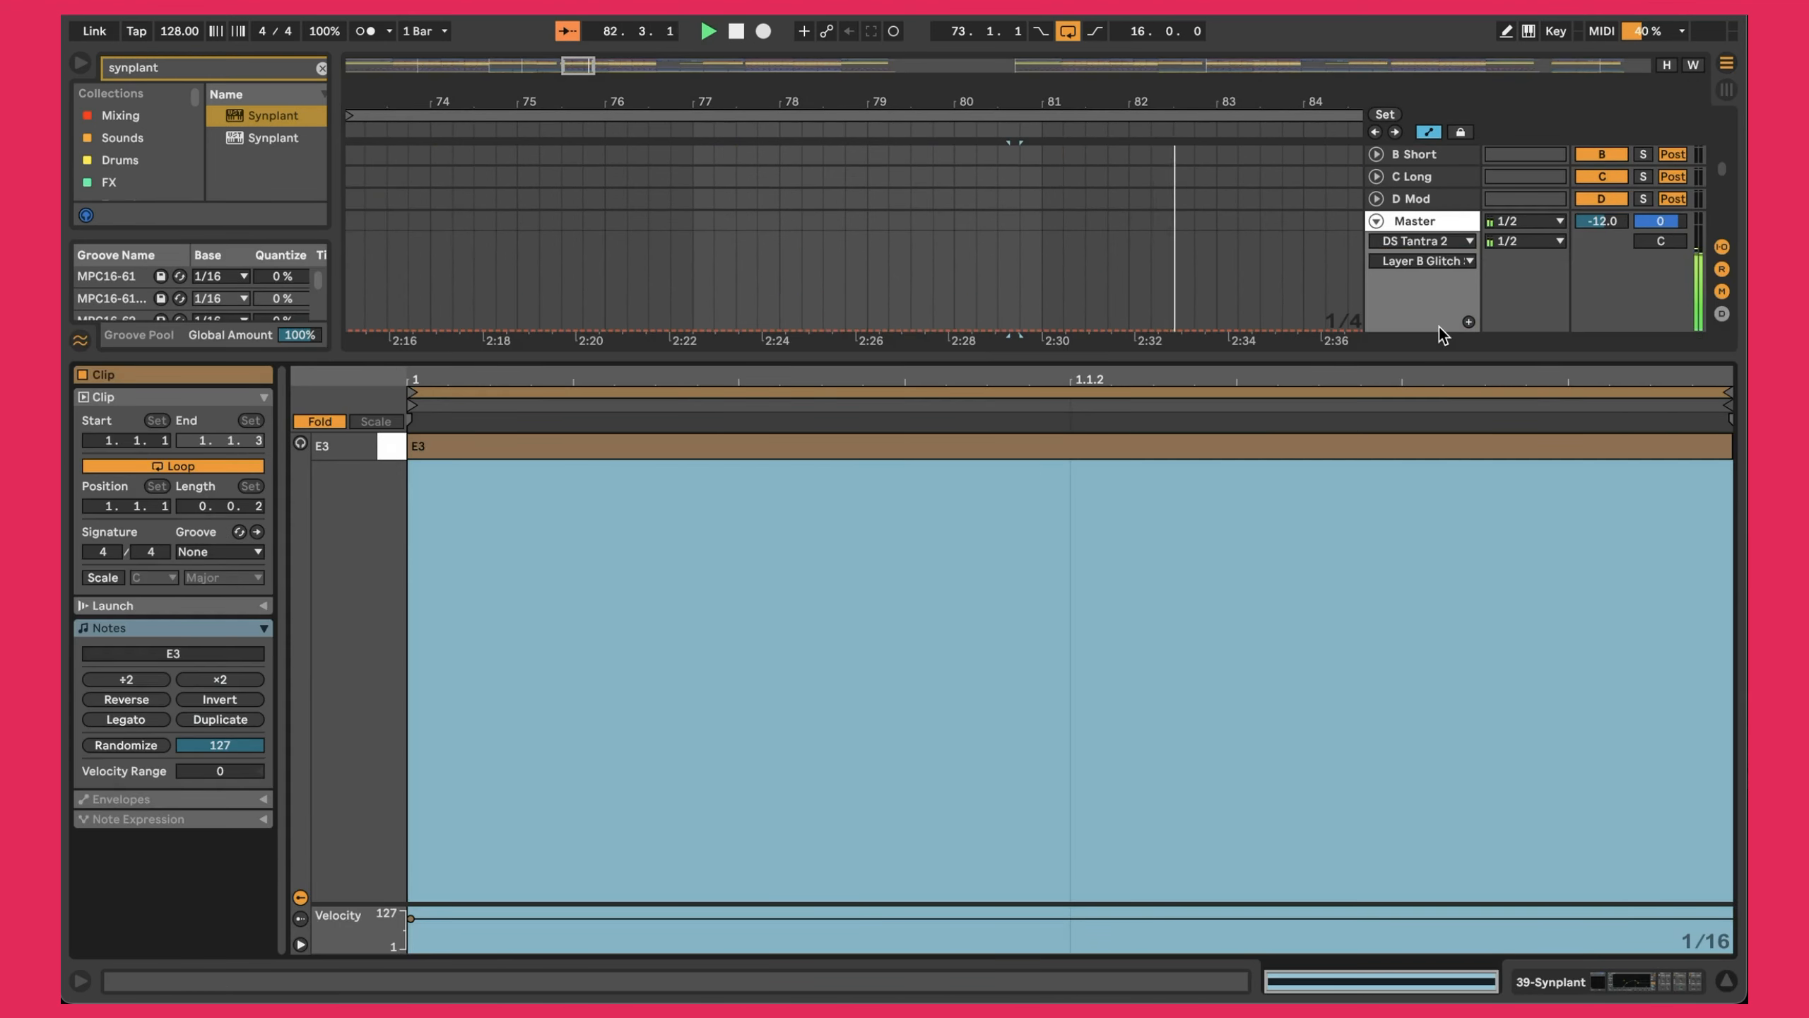
key(super+alt+l)
scroll(1111, 314, up, 3)
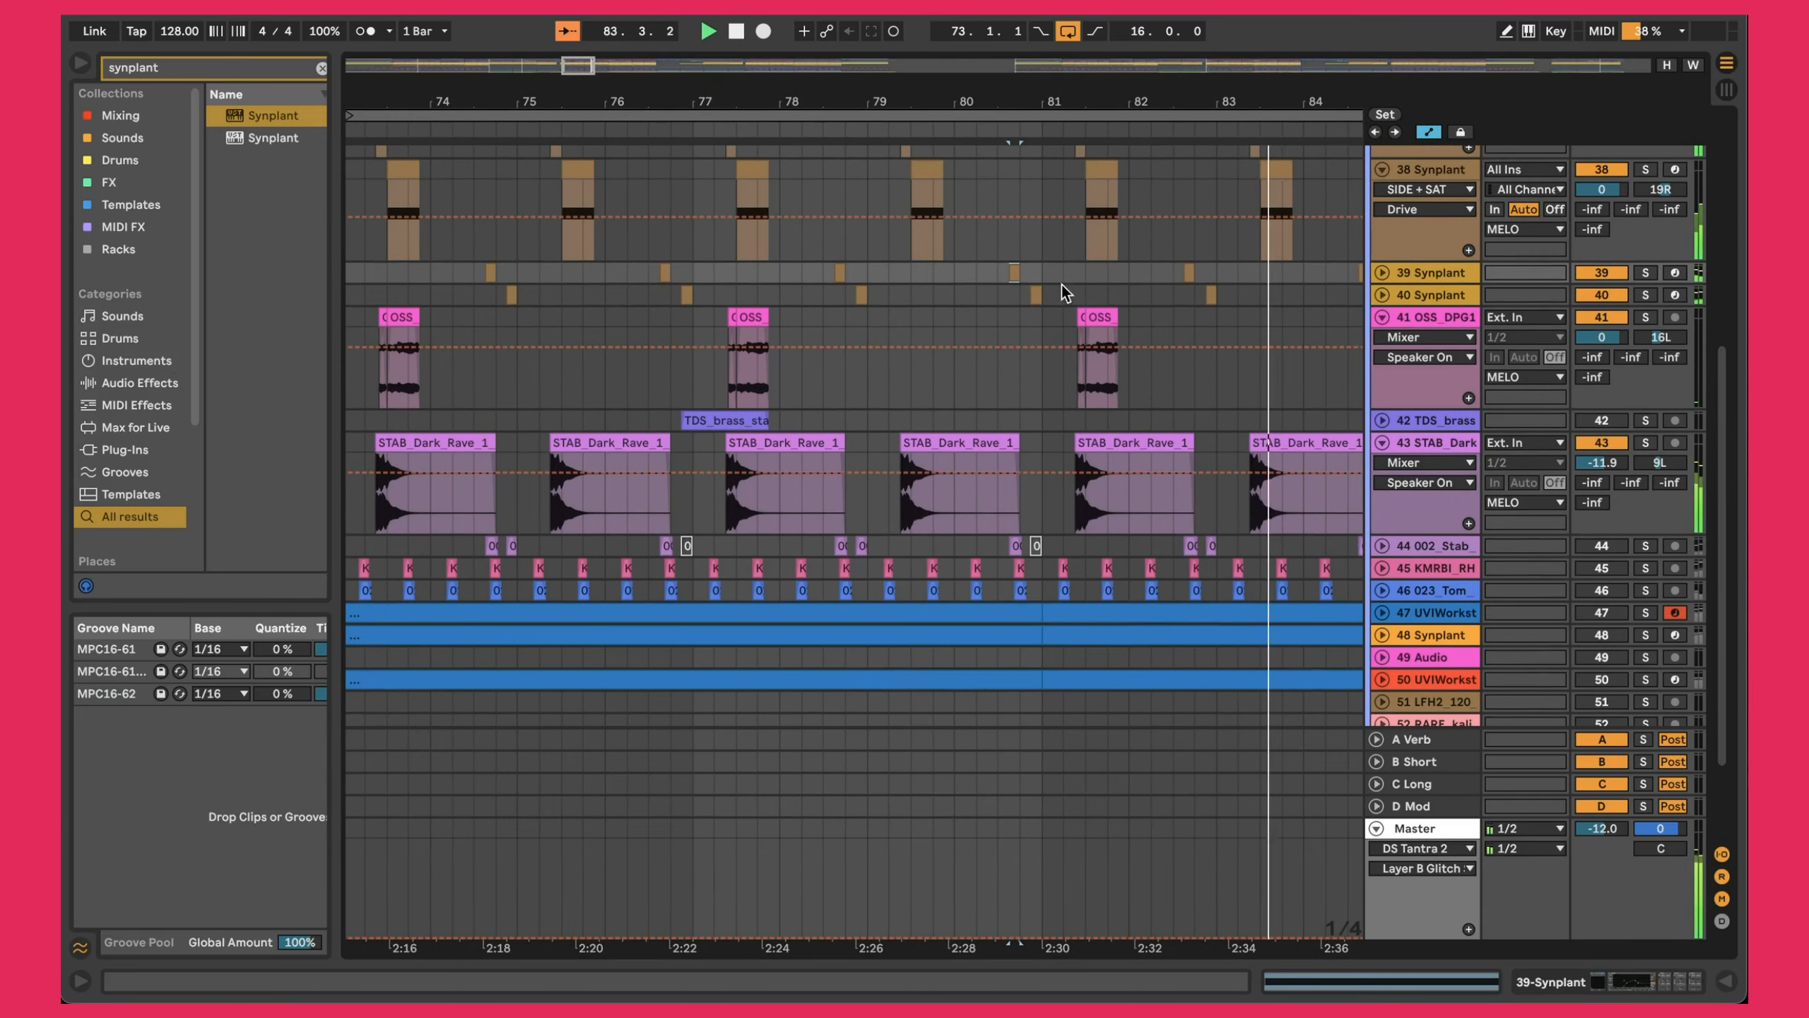
Open a clip on track 40 Synplant in the note editor, hide the editor and review the clips on tracks 38 to 40.
double_click(1034, 295)
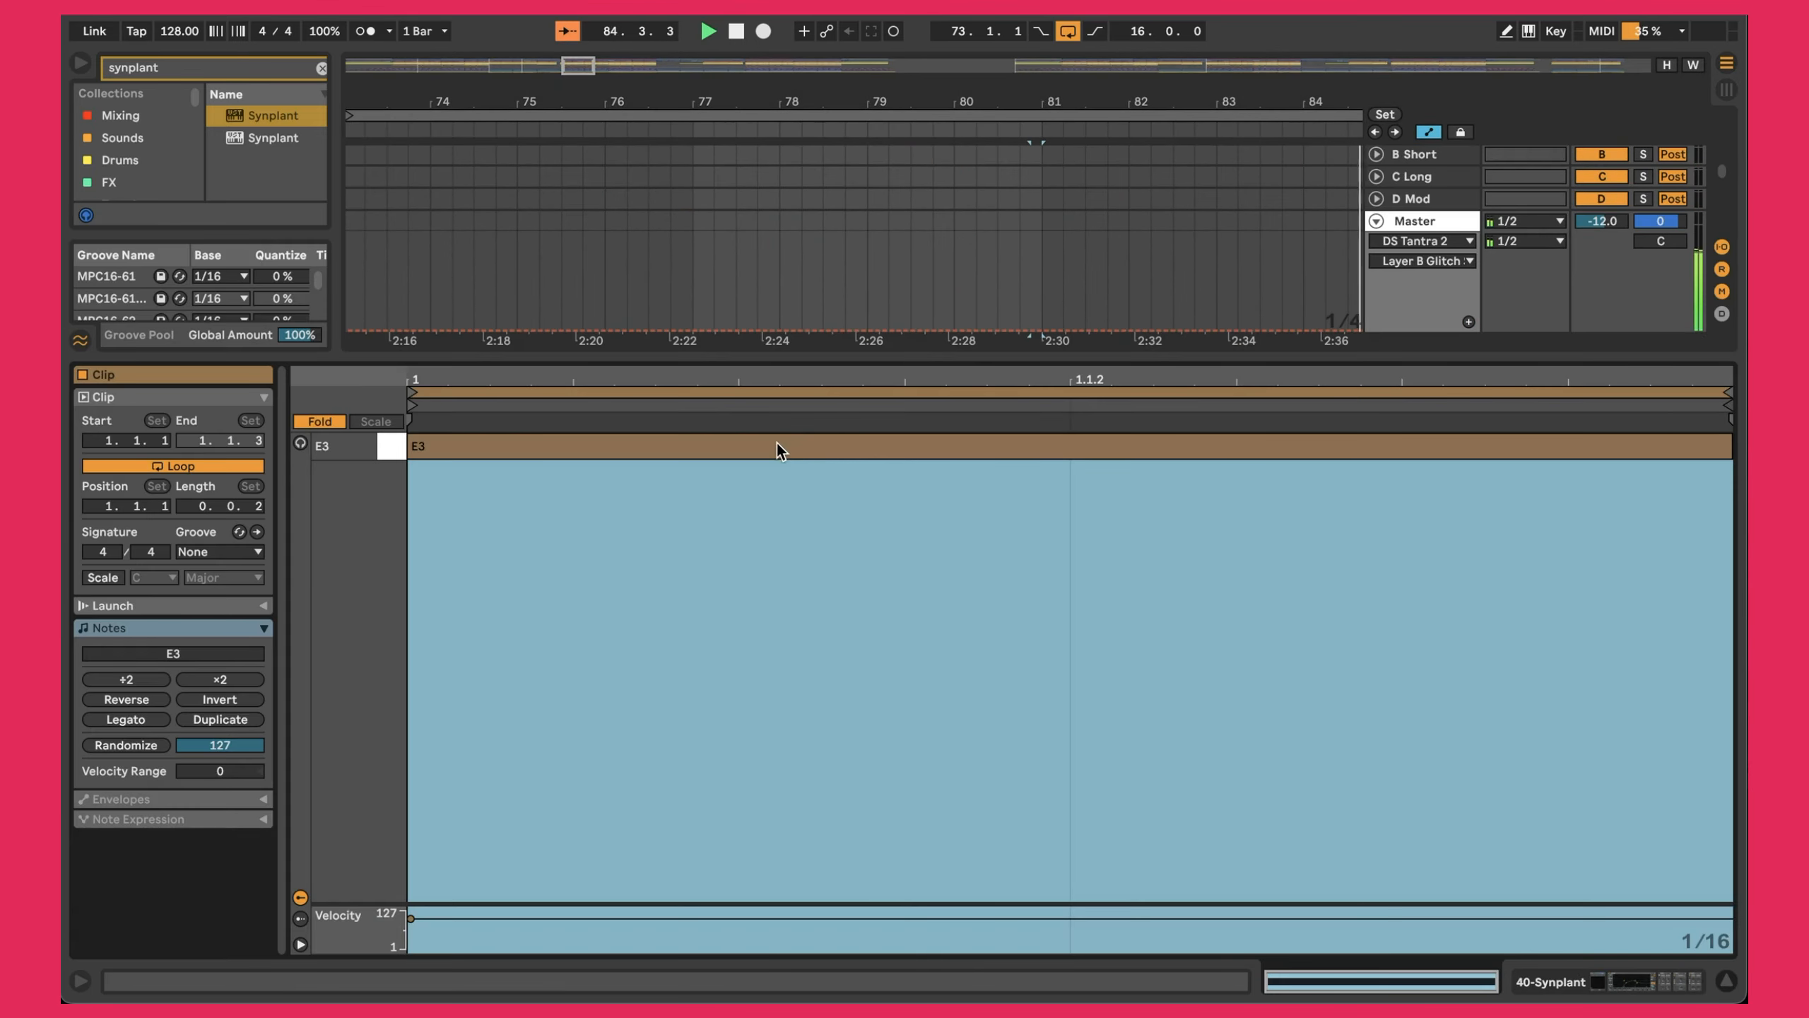
key(super+alt+l)
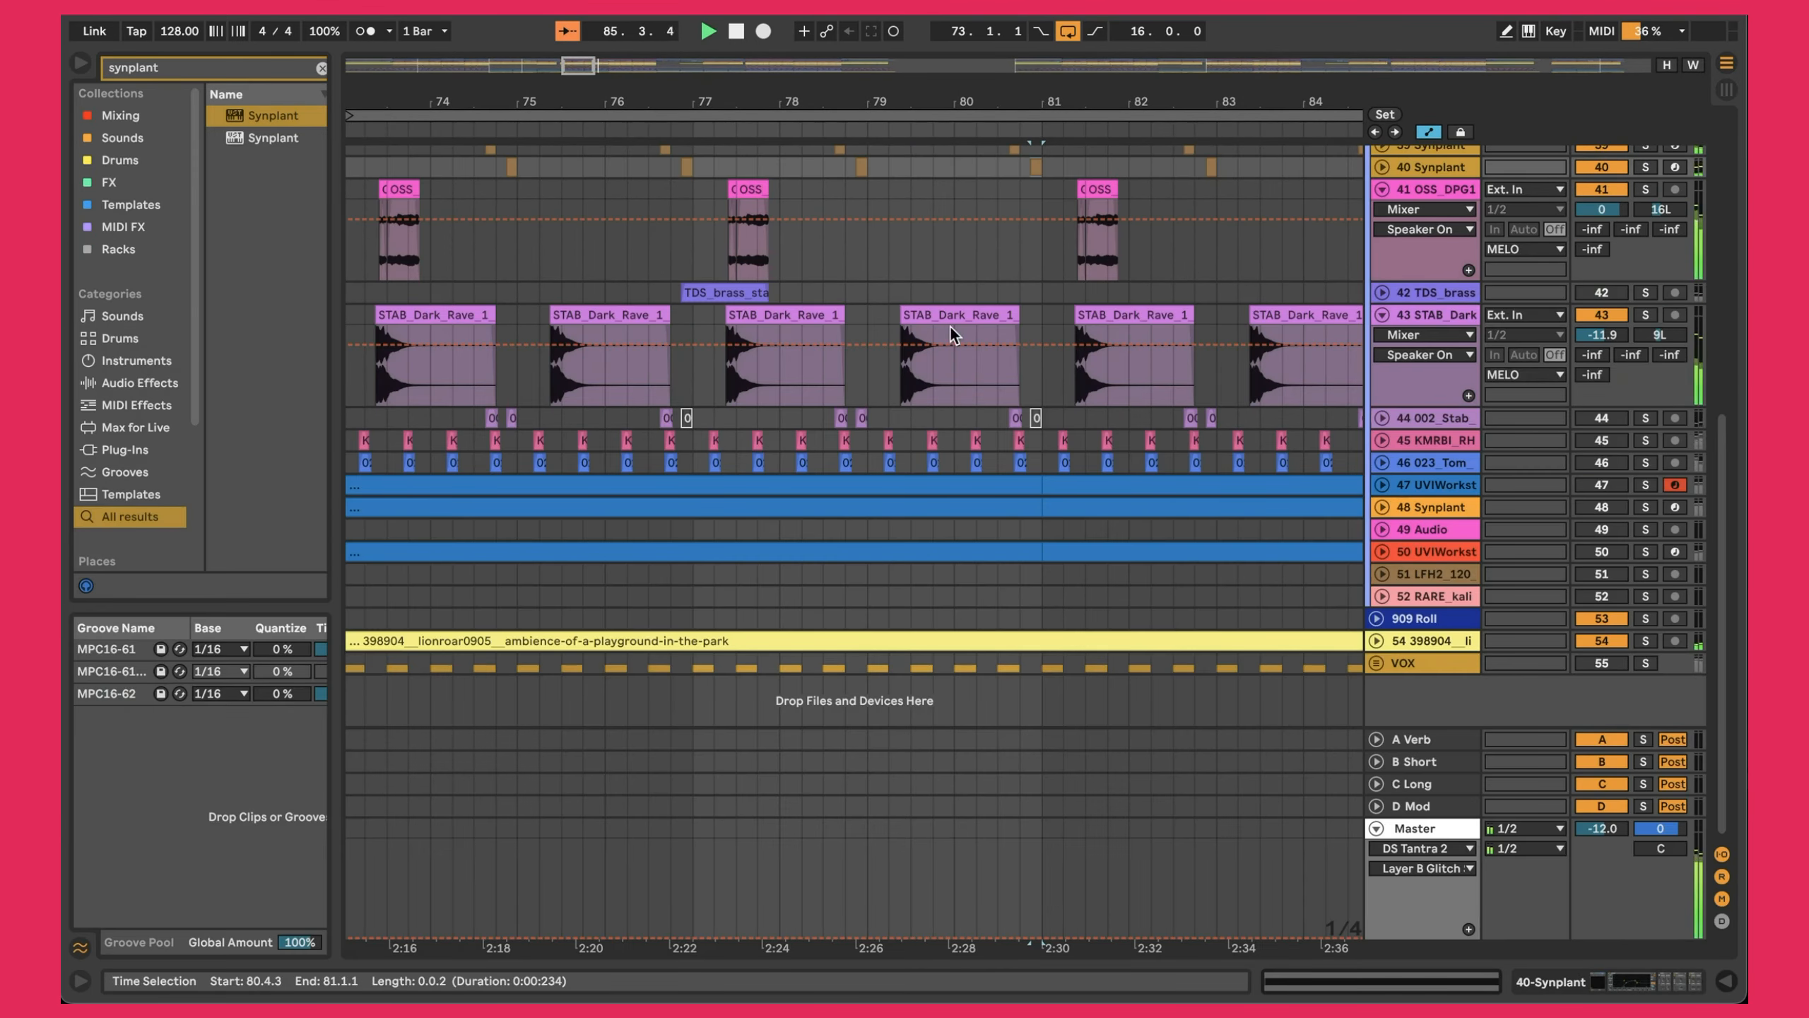
scroll(950, 325, up, 3)
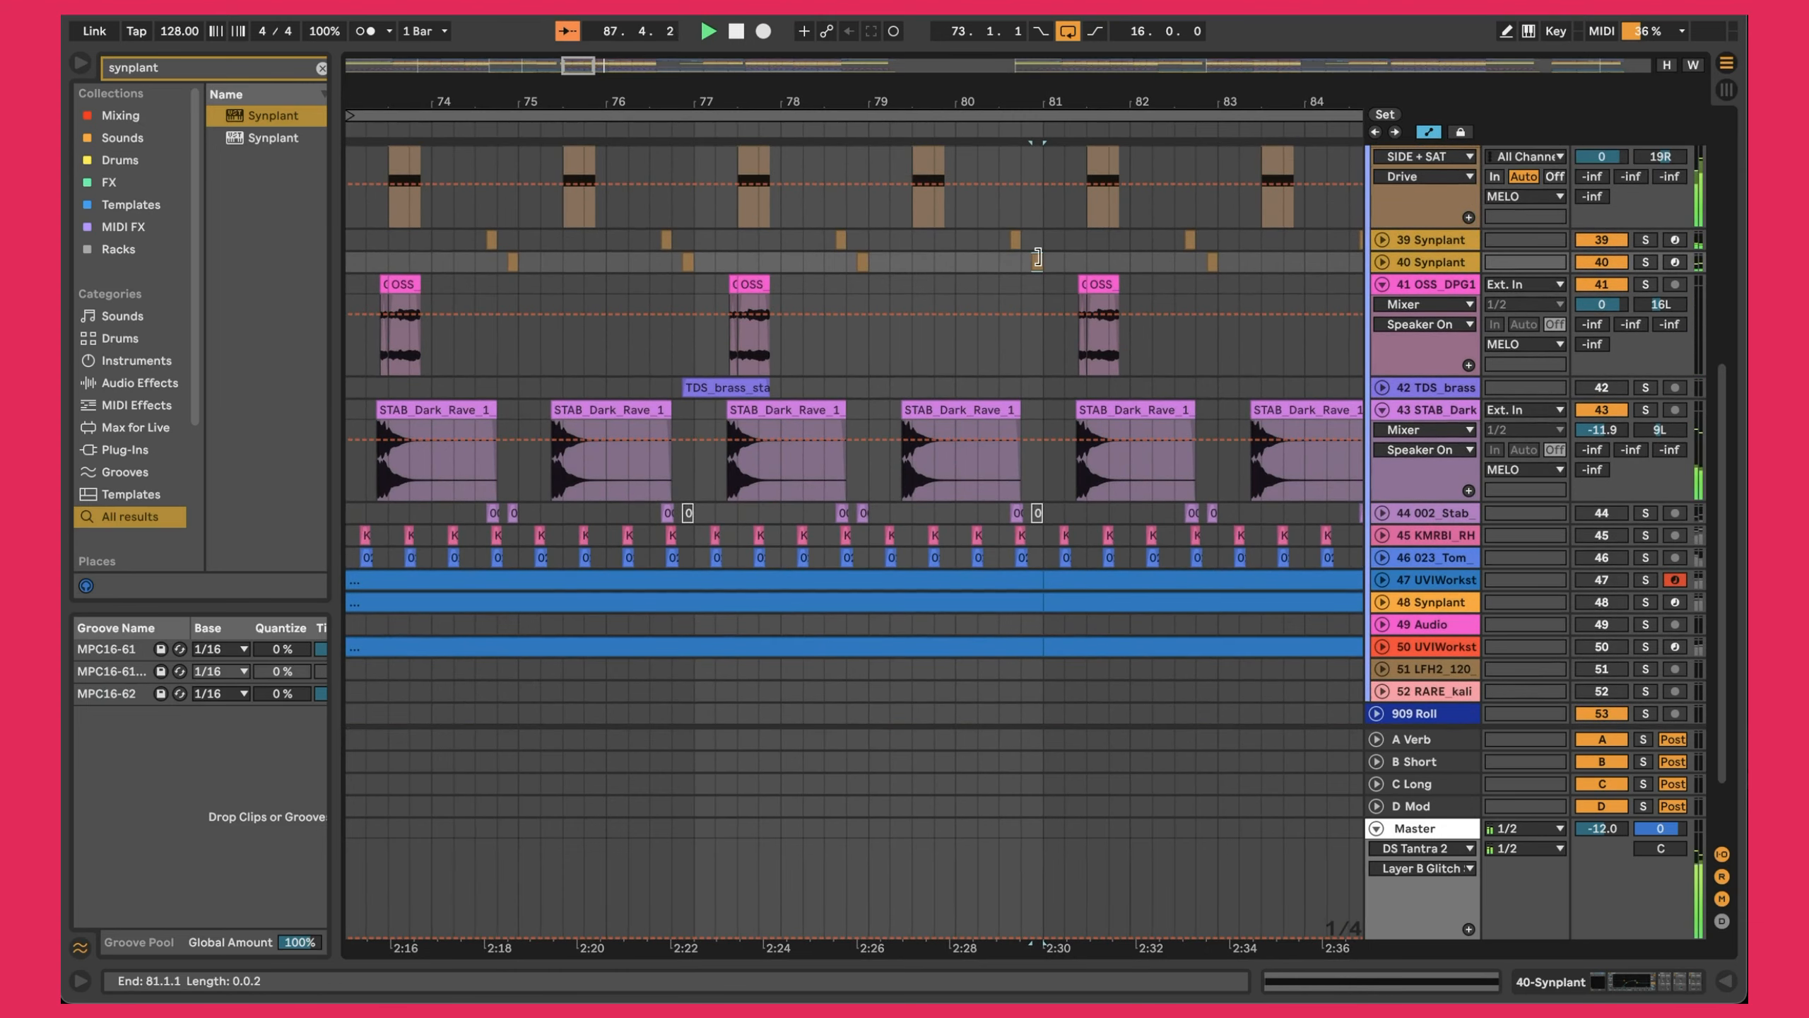
scroll(1042, 256, left, 5)
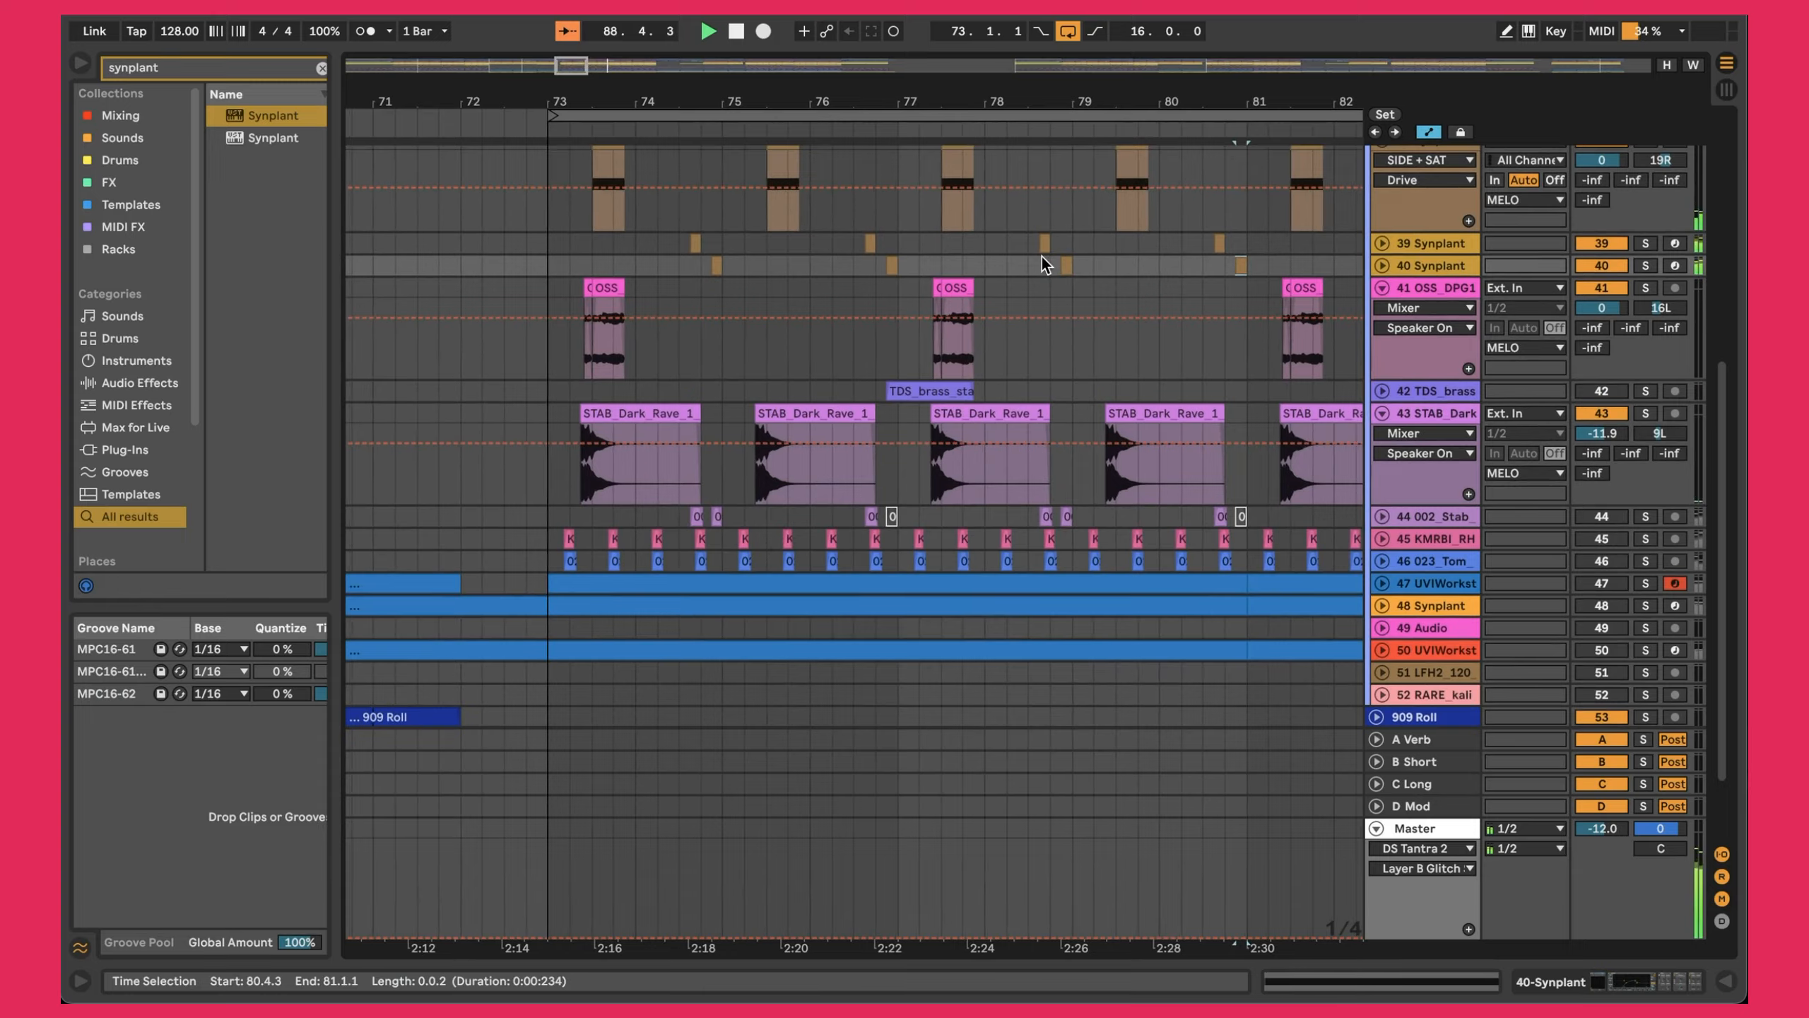
scroll(1042, 256, right, 4)
scroll(1042, 265, right, 2)
scroll(865, 261, left, 5)
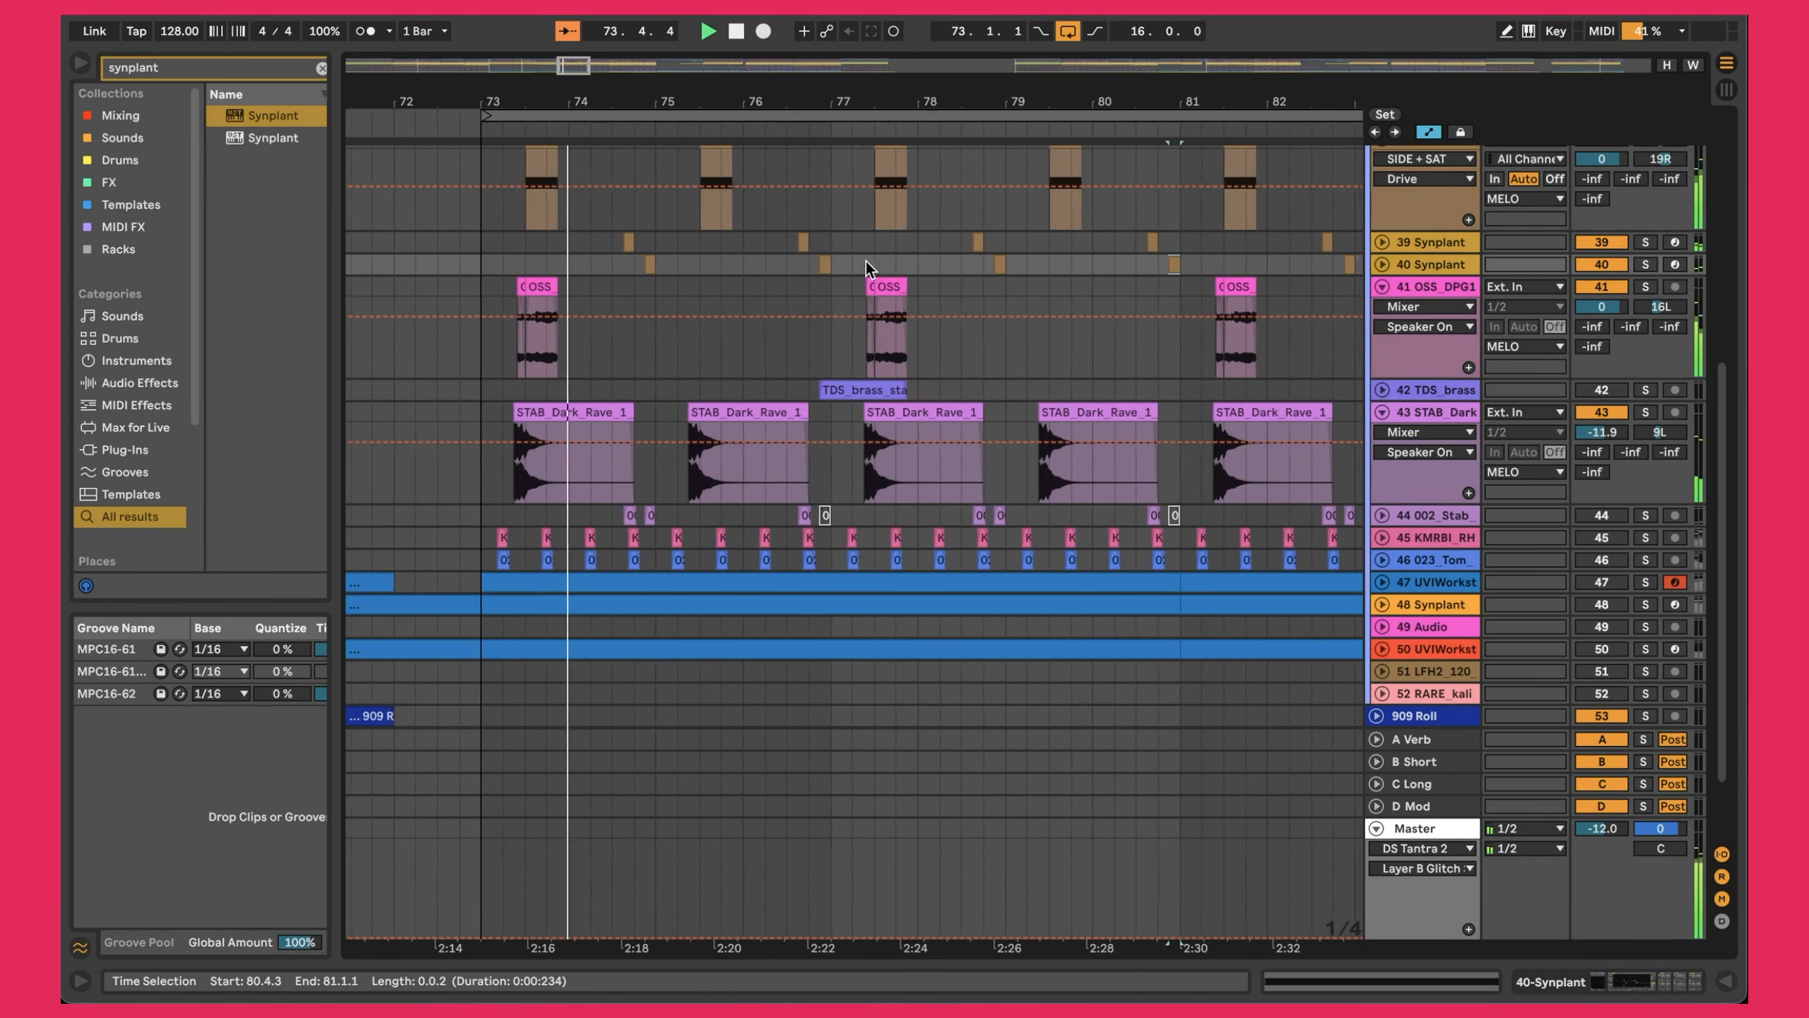
scroll(994, 261, right, 2)
Activate and unfold tracks 45 KMRBI_RH and 46 023_Tom.
scroll(995, 261, down, 1)
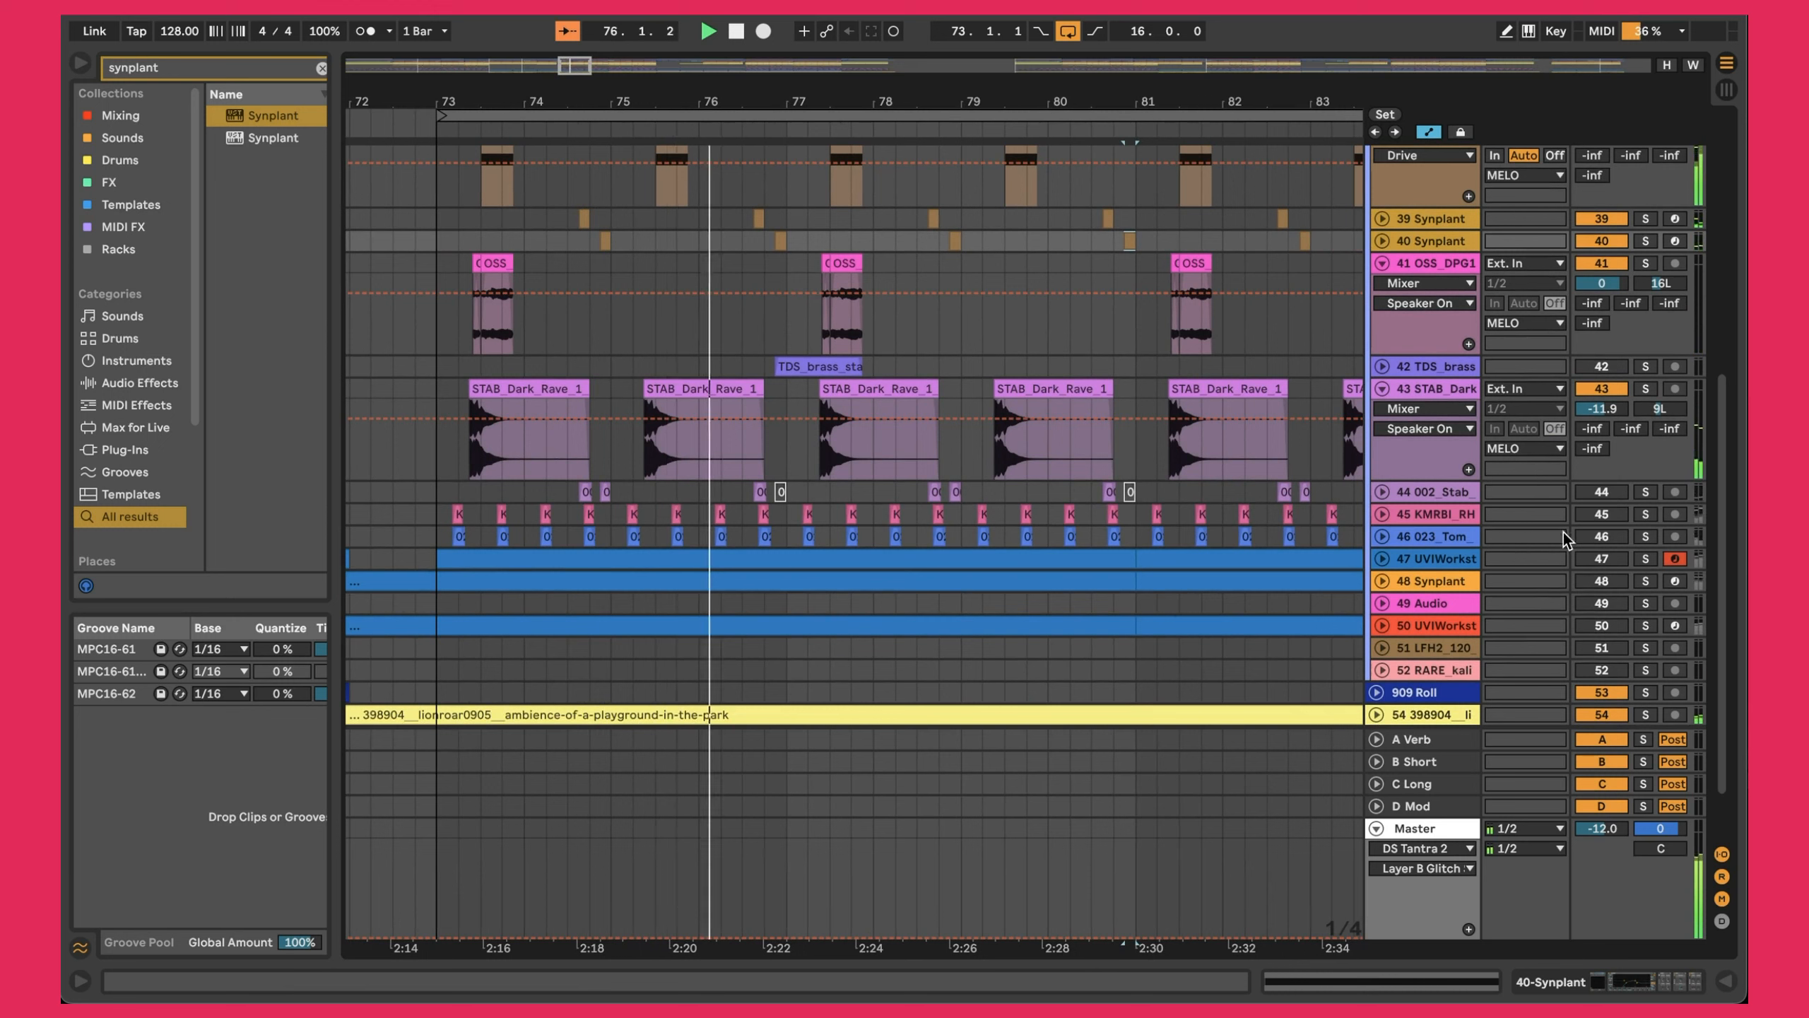
click(1603, 515)
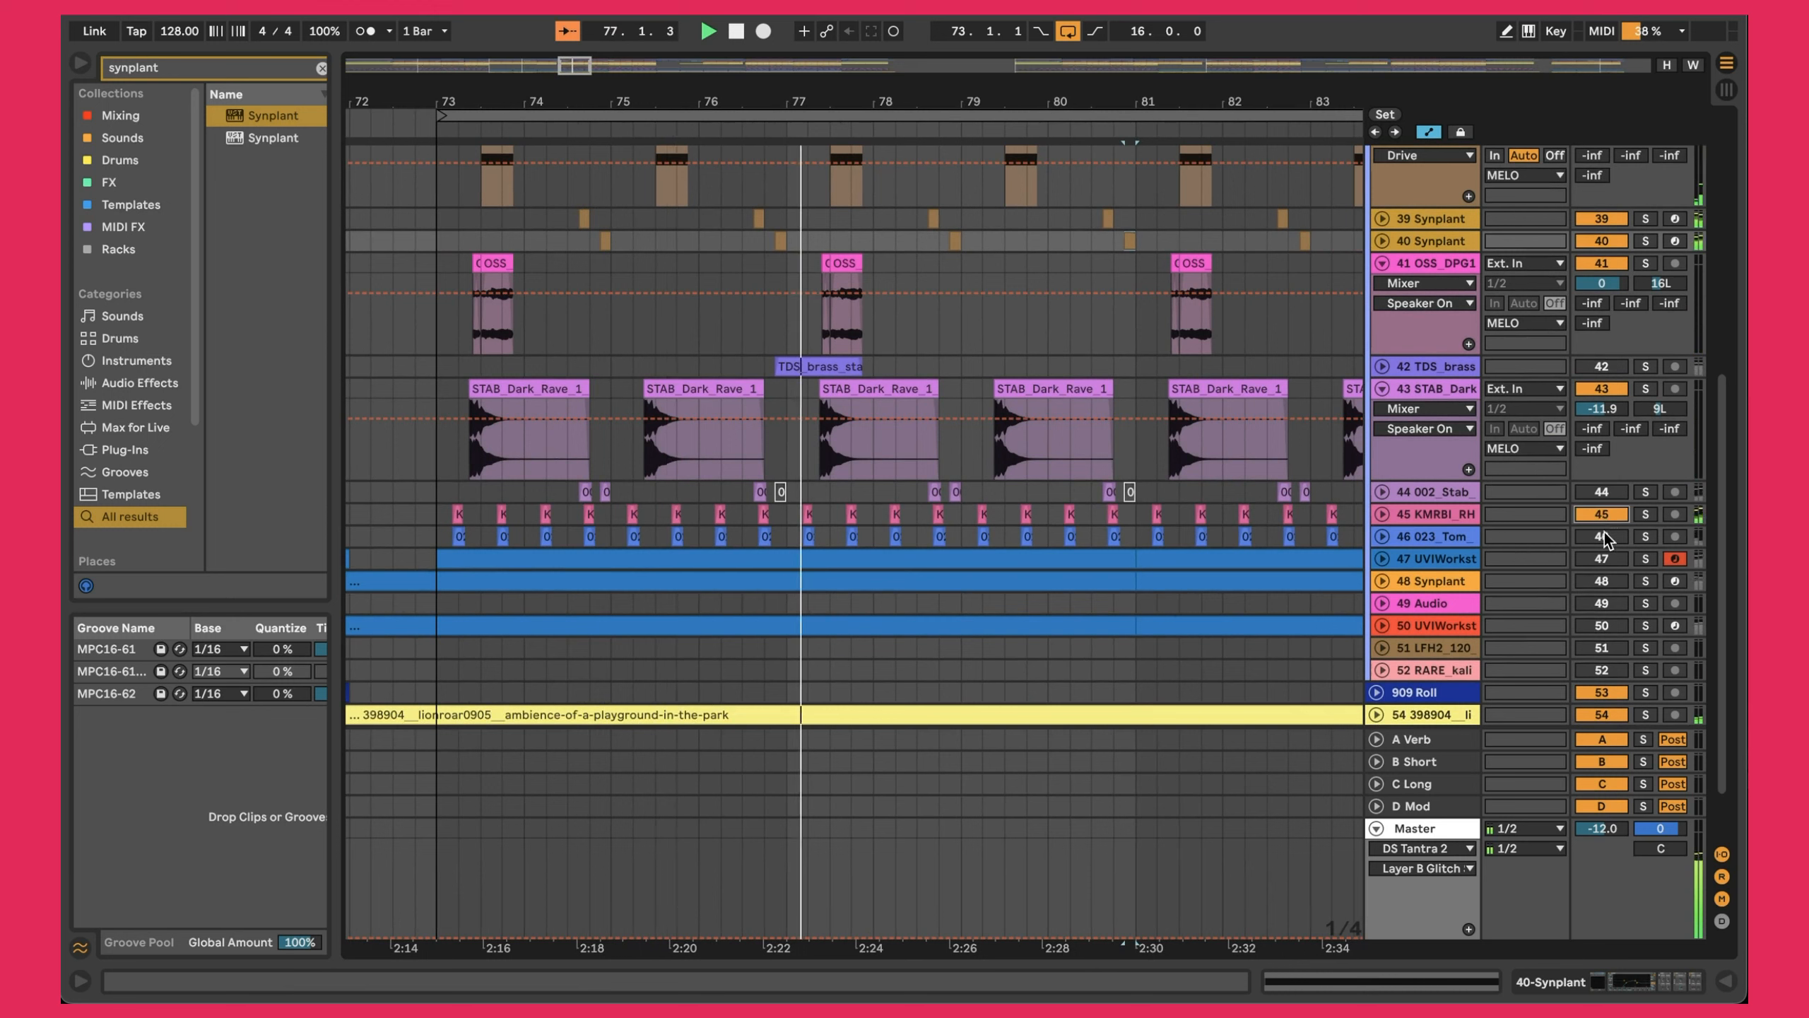
click(1382, 514)
click(1381, 618)
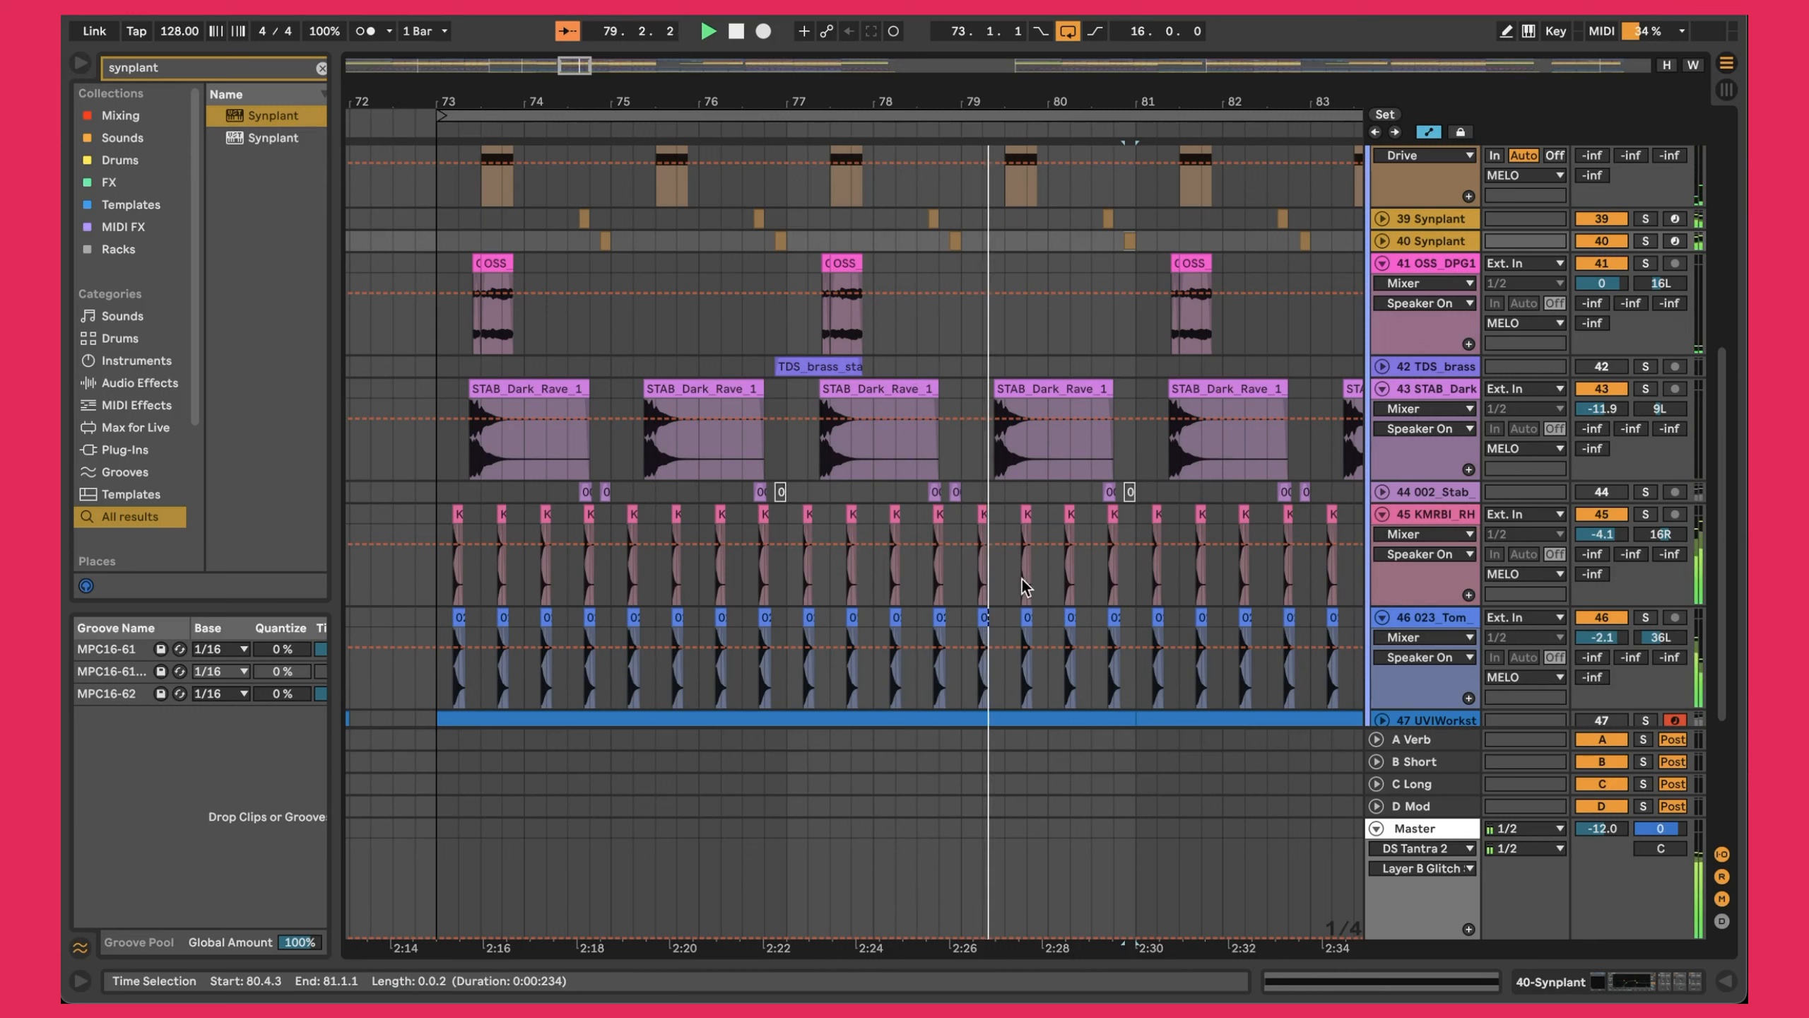
Show the device chains of track 39 Synplant and track 40 Synplant.
click(1439, 494)
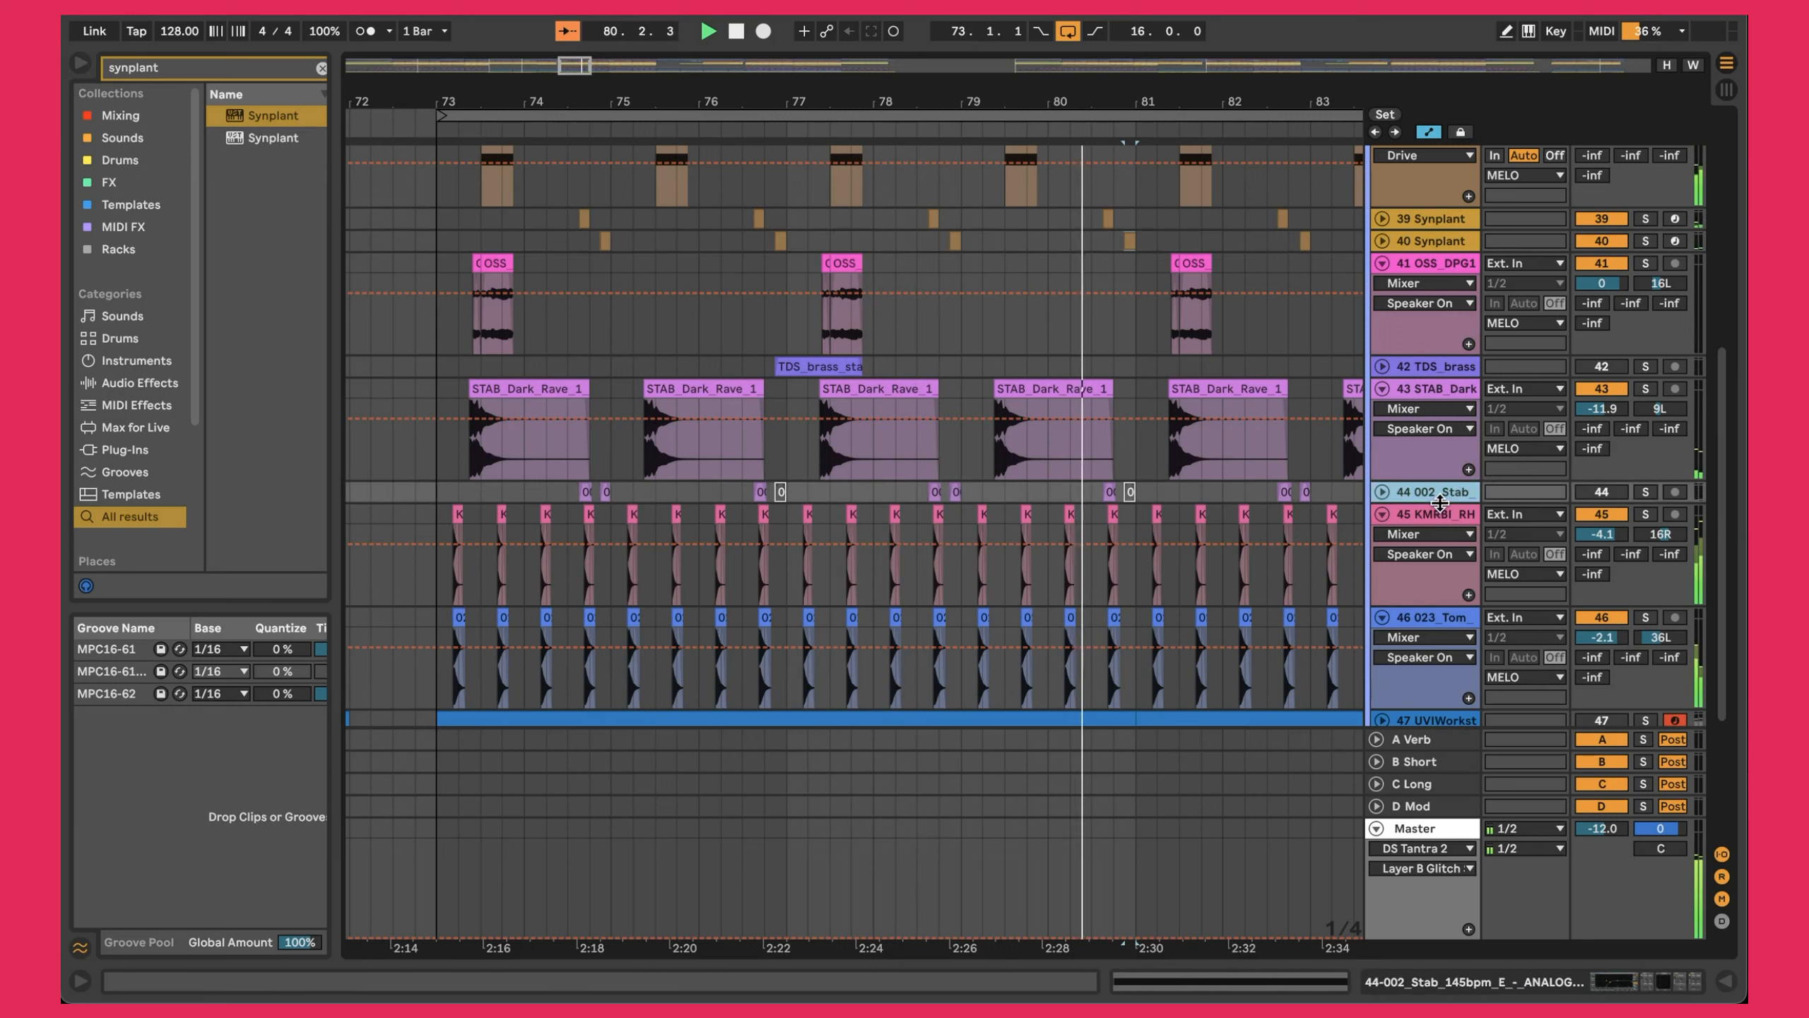
click(1434, 220)
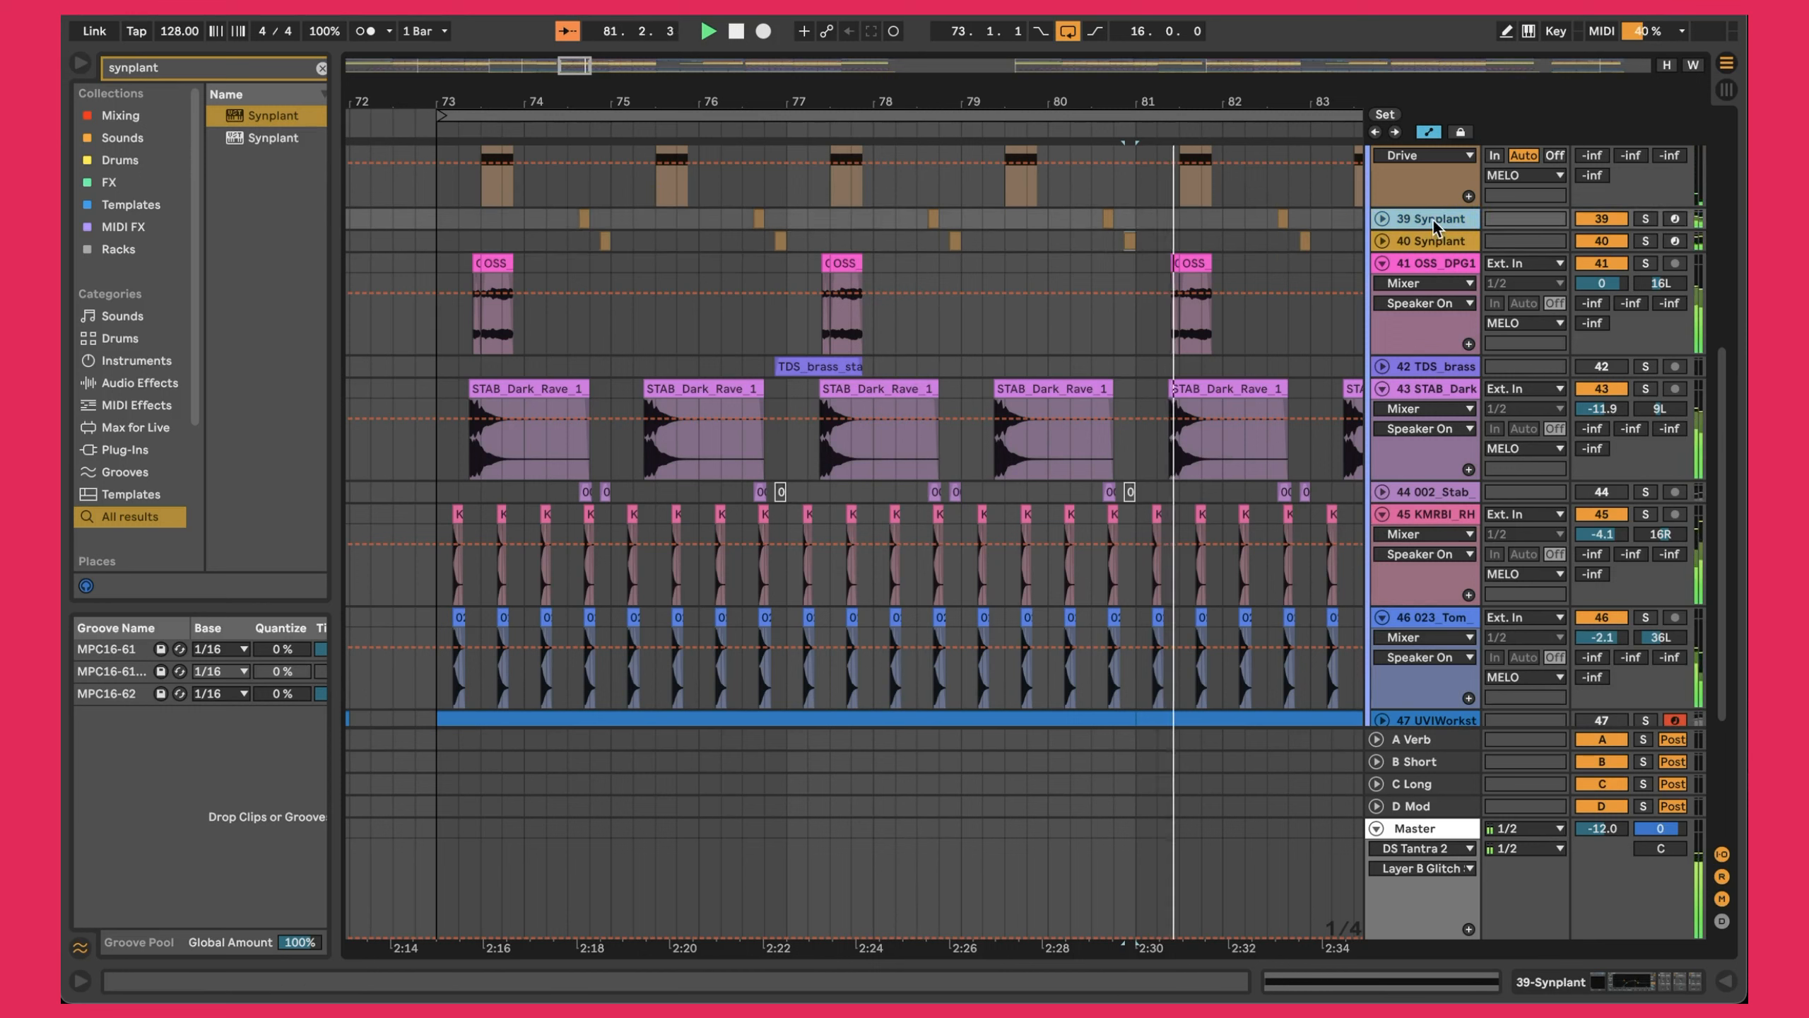
double_click(1433, 221)
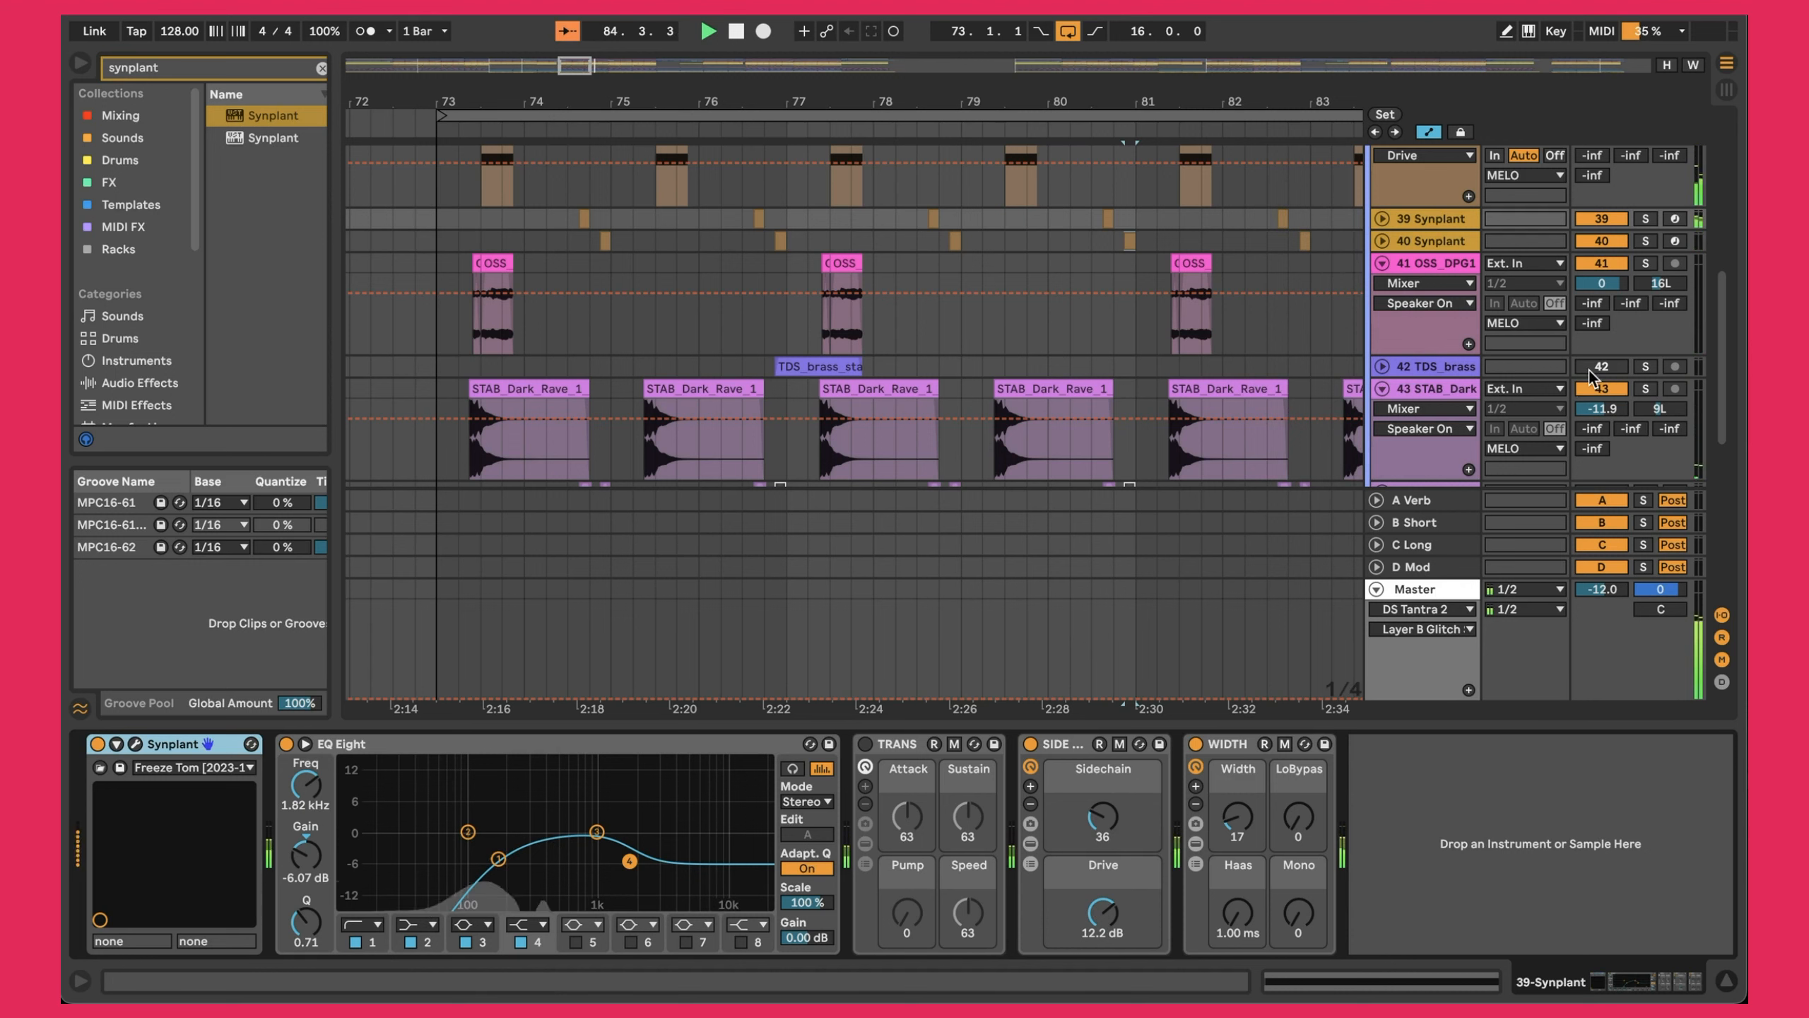
click(1455, 241)
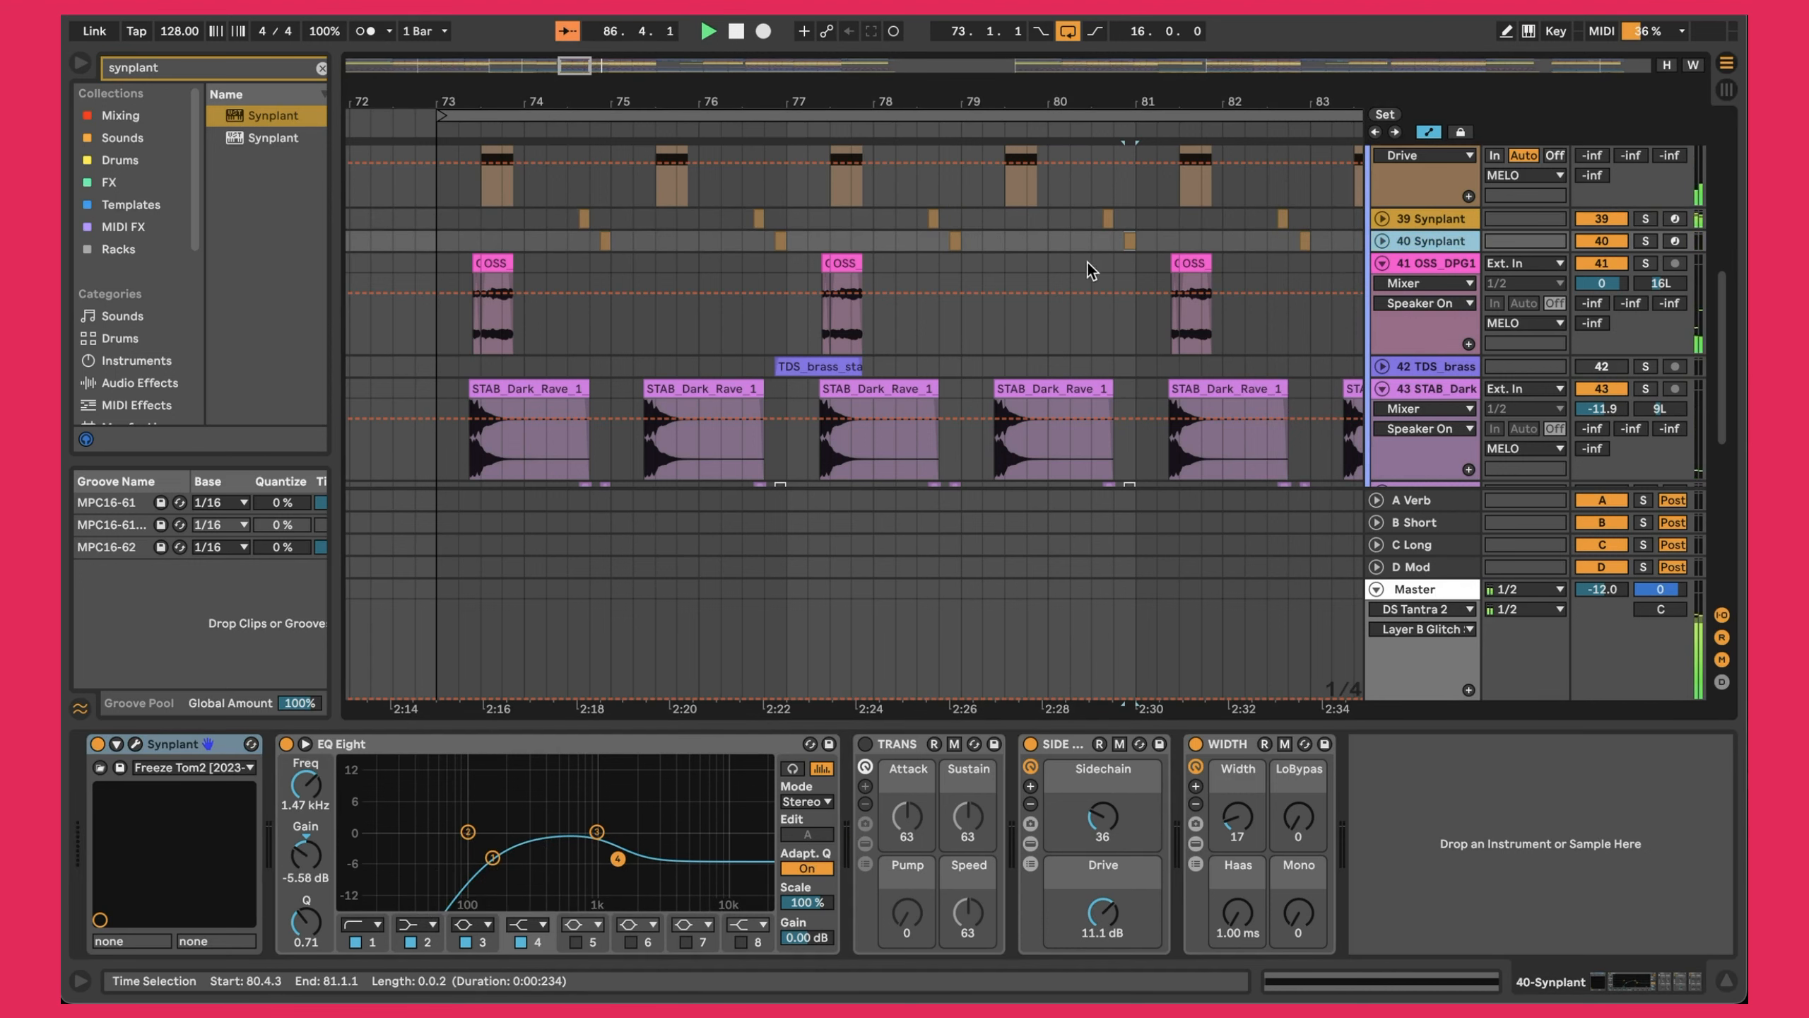
Show the device chains of track 44 002_Stab and track 45 KMRBI_RH.
scroll(1087, 269, down, 3)
click(1424, 383)
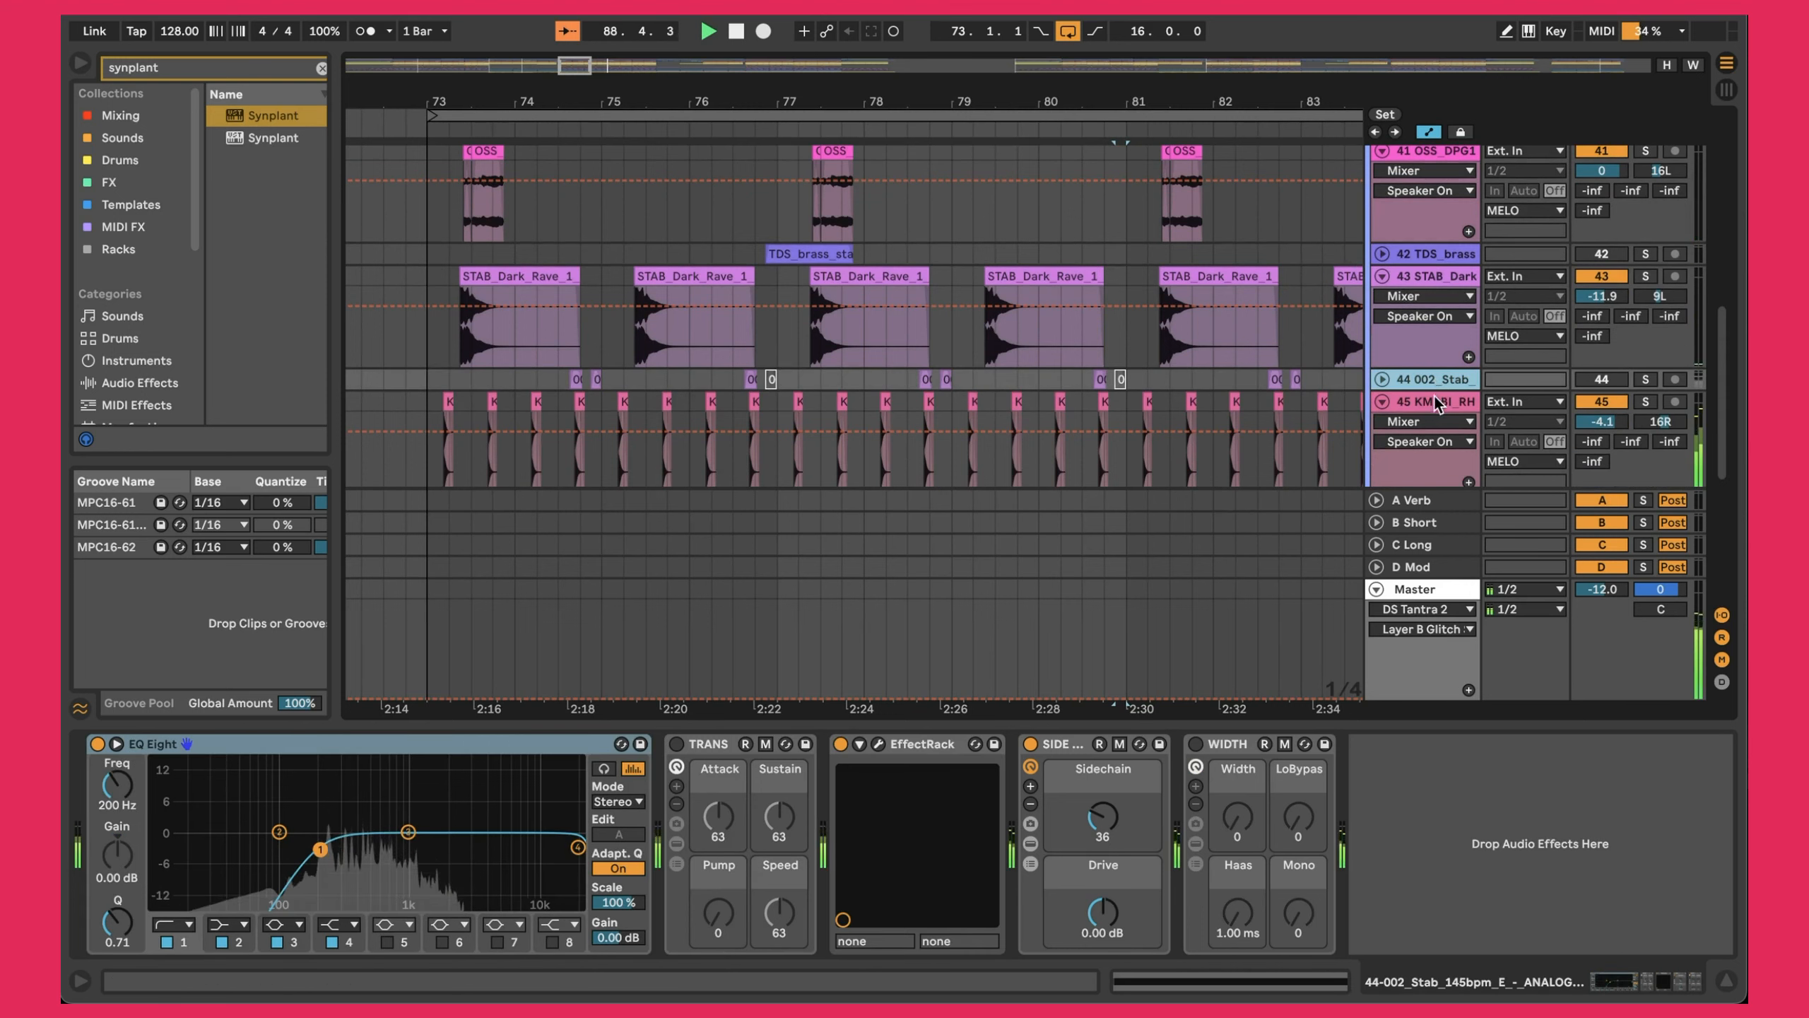
click(1432, 403)
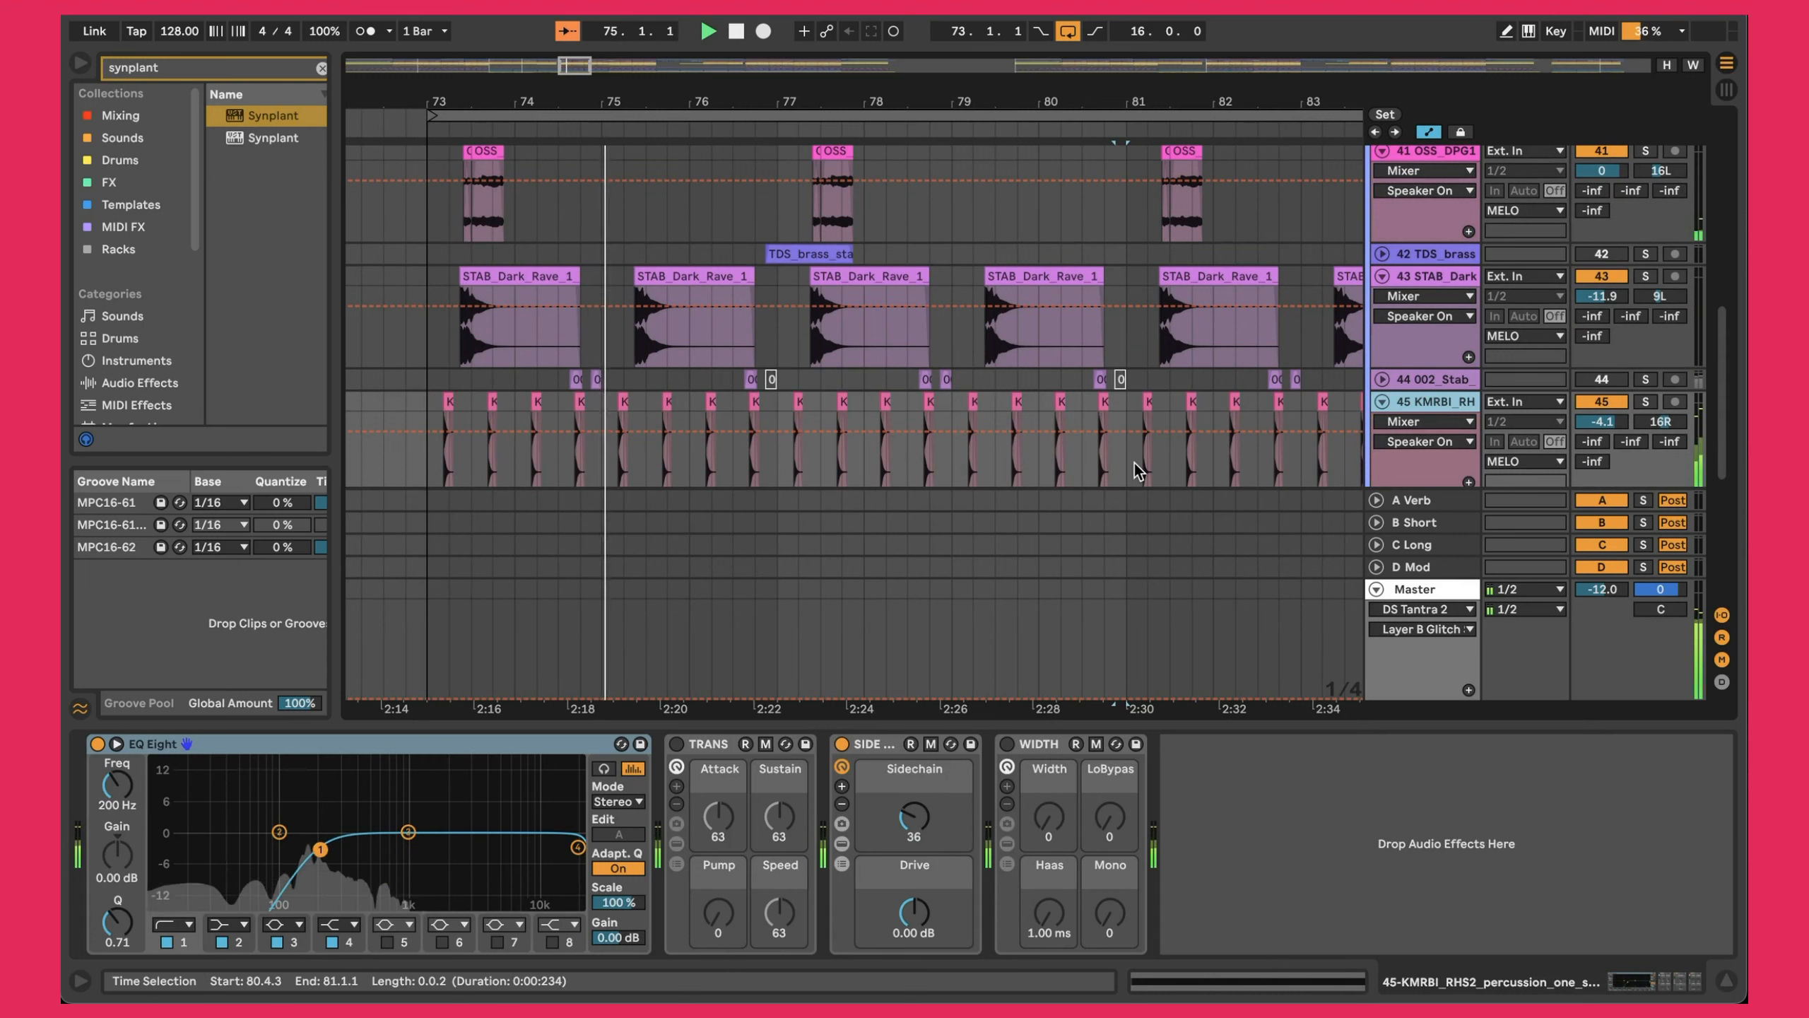
Activate and unfold track 42 TDS_brass, and activate track 44 002_Stab.
scroll(1141, 467, up, 2)
click(1382, 299)
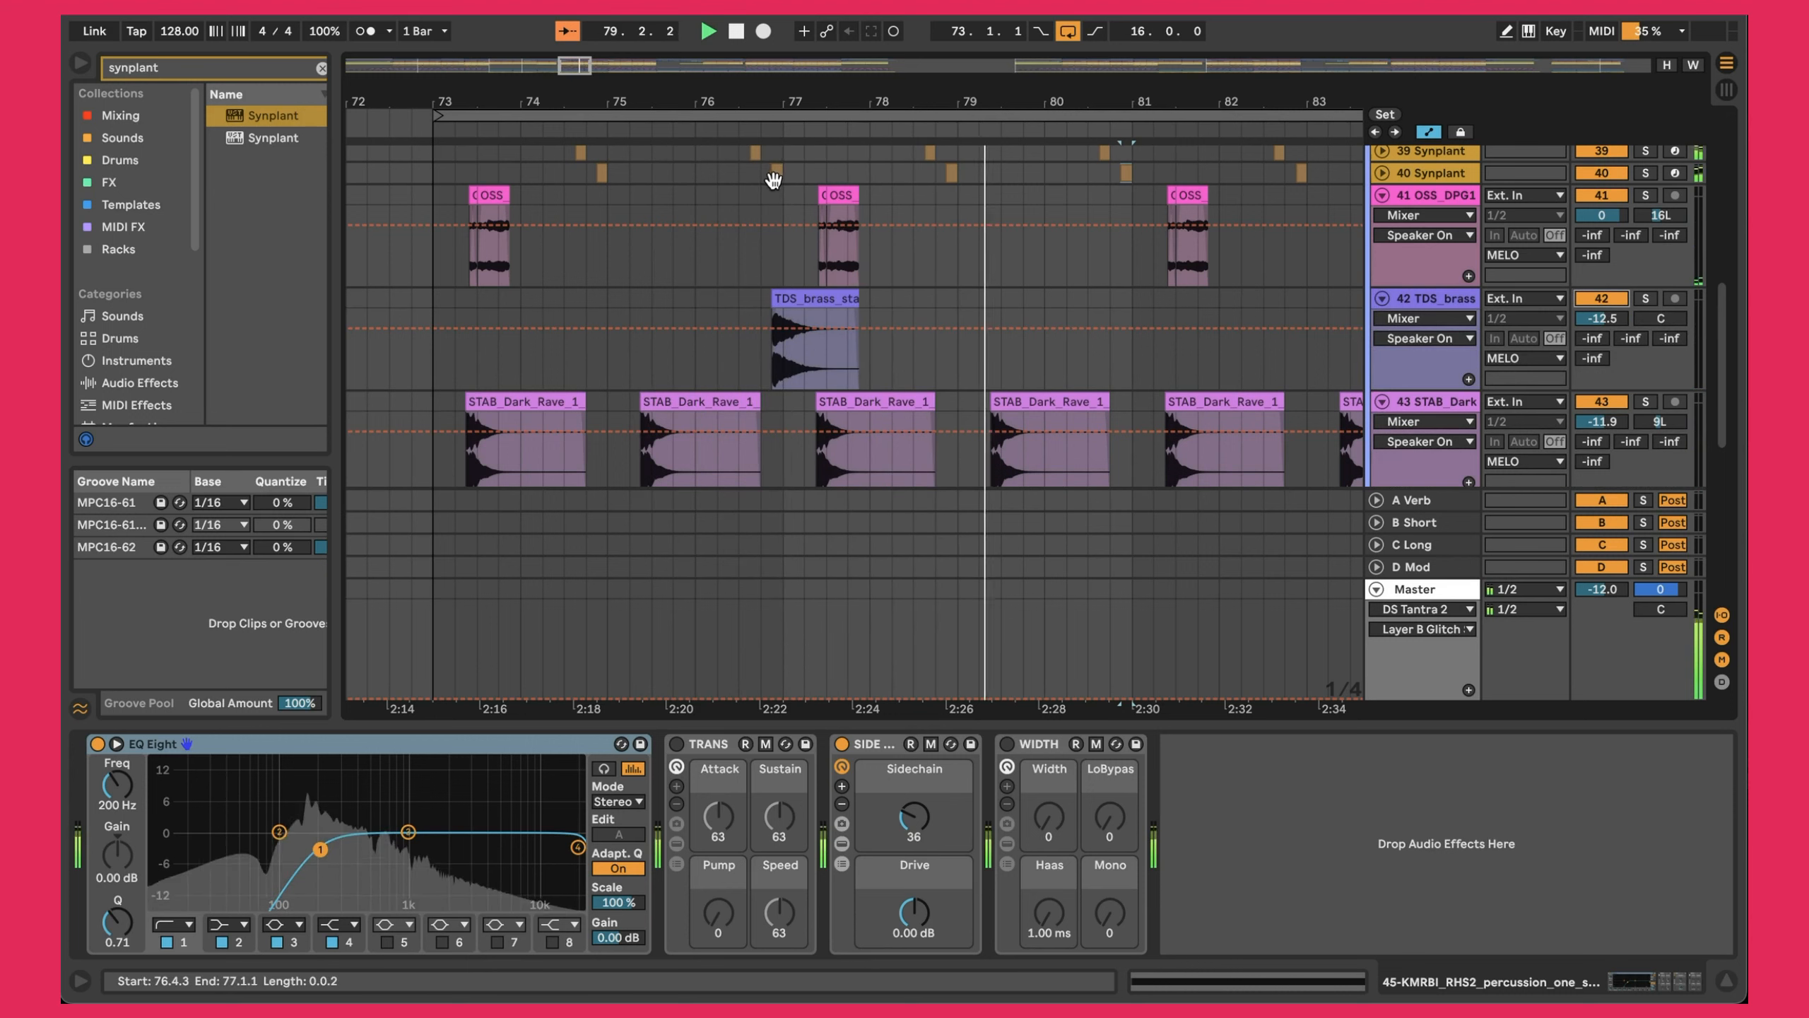
scroll(755, 228, left, 5)
scroll(740, 239, up, 1)
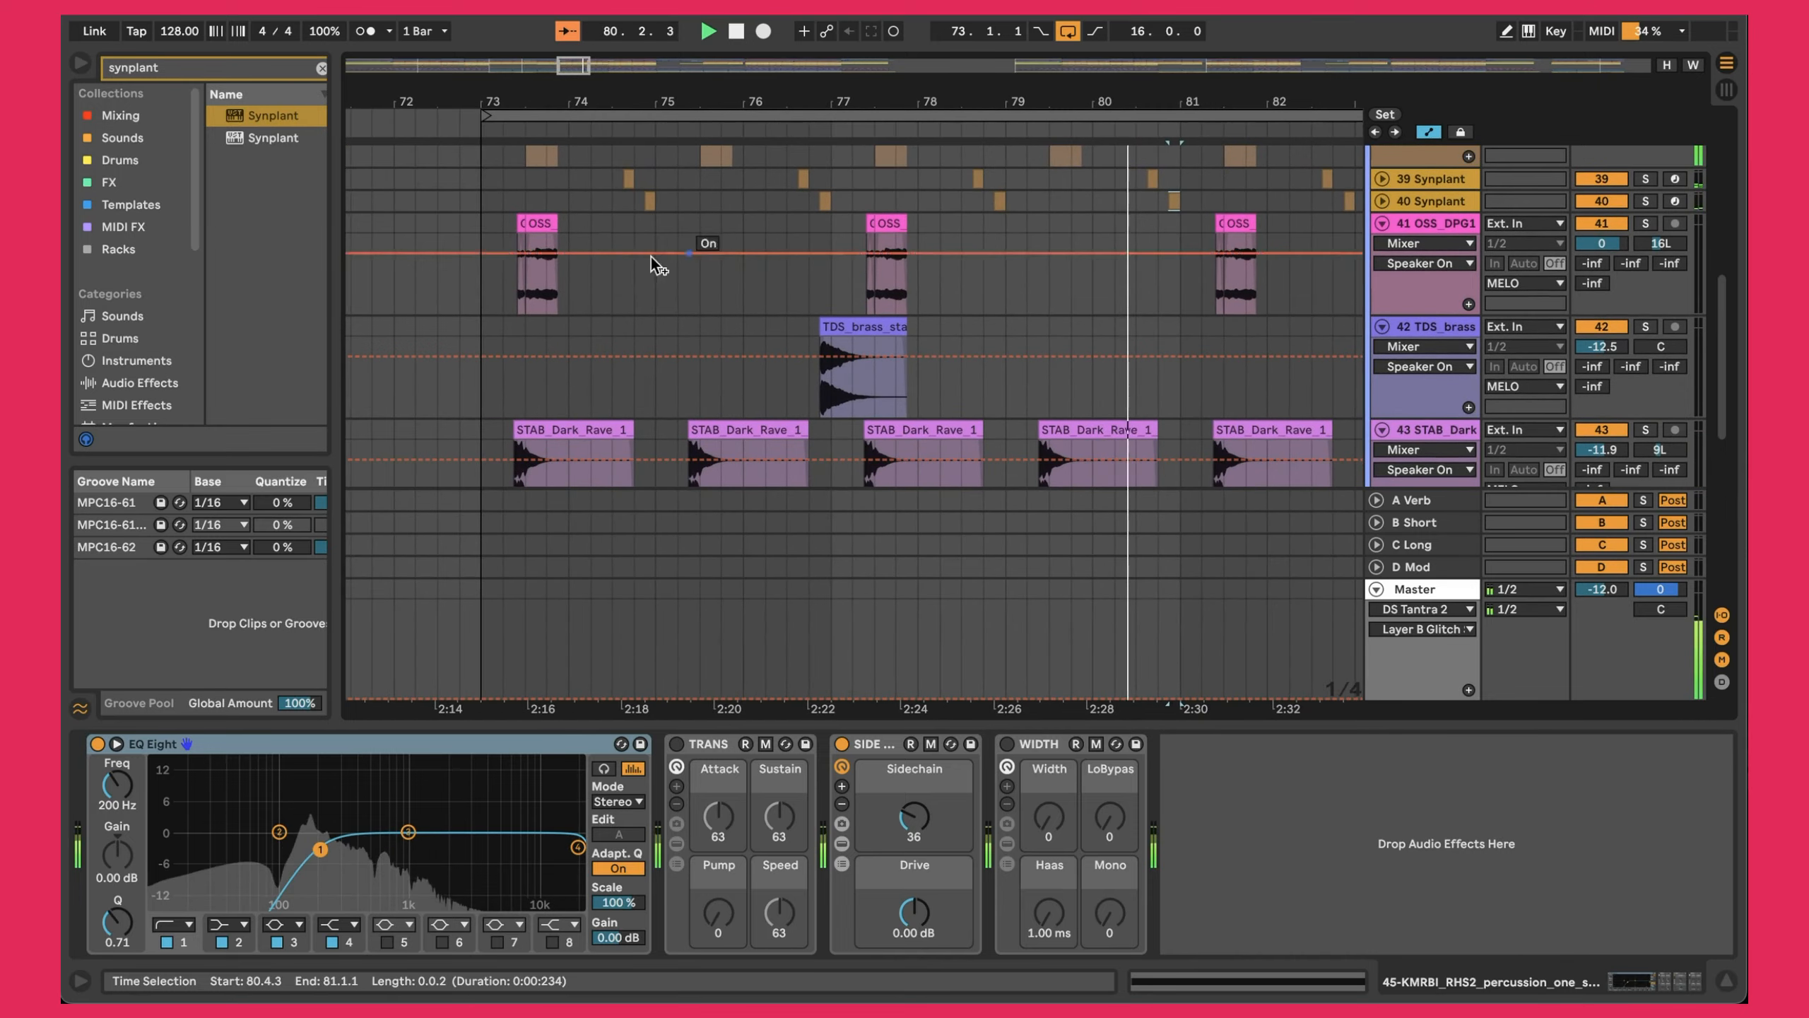
drag(788, 103, 788, 58)
scroll(953, 246, down, 5)
scroll(954, 246, right, 1)
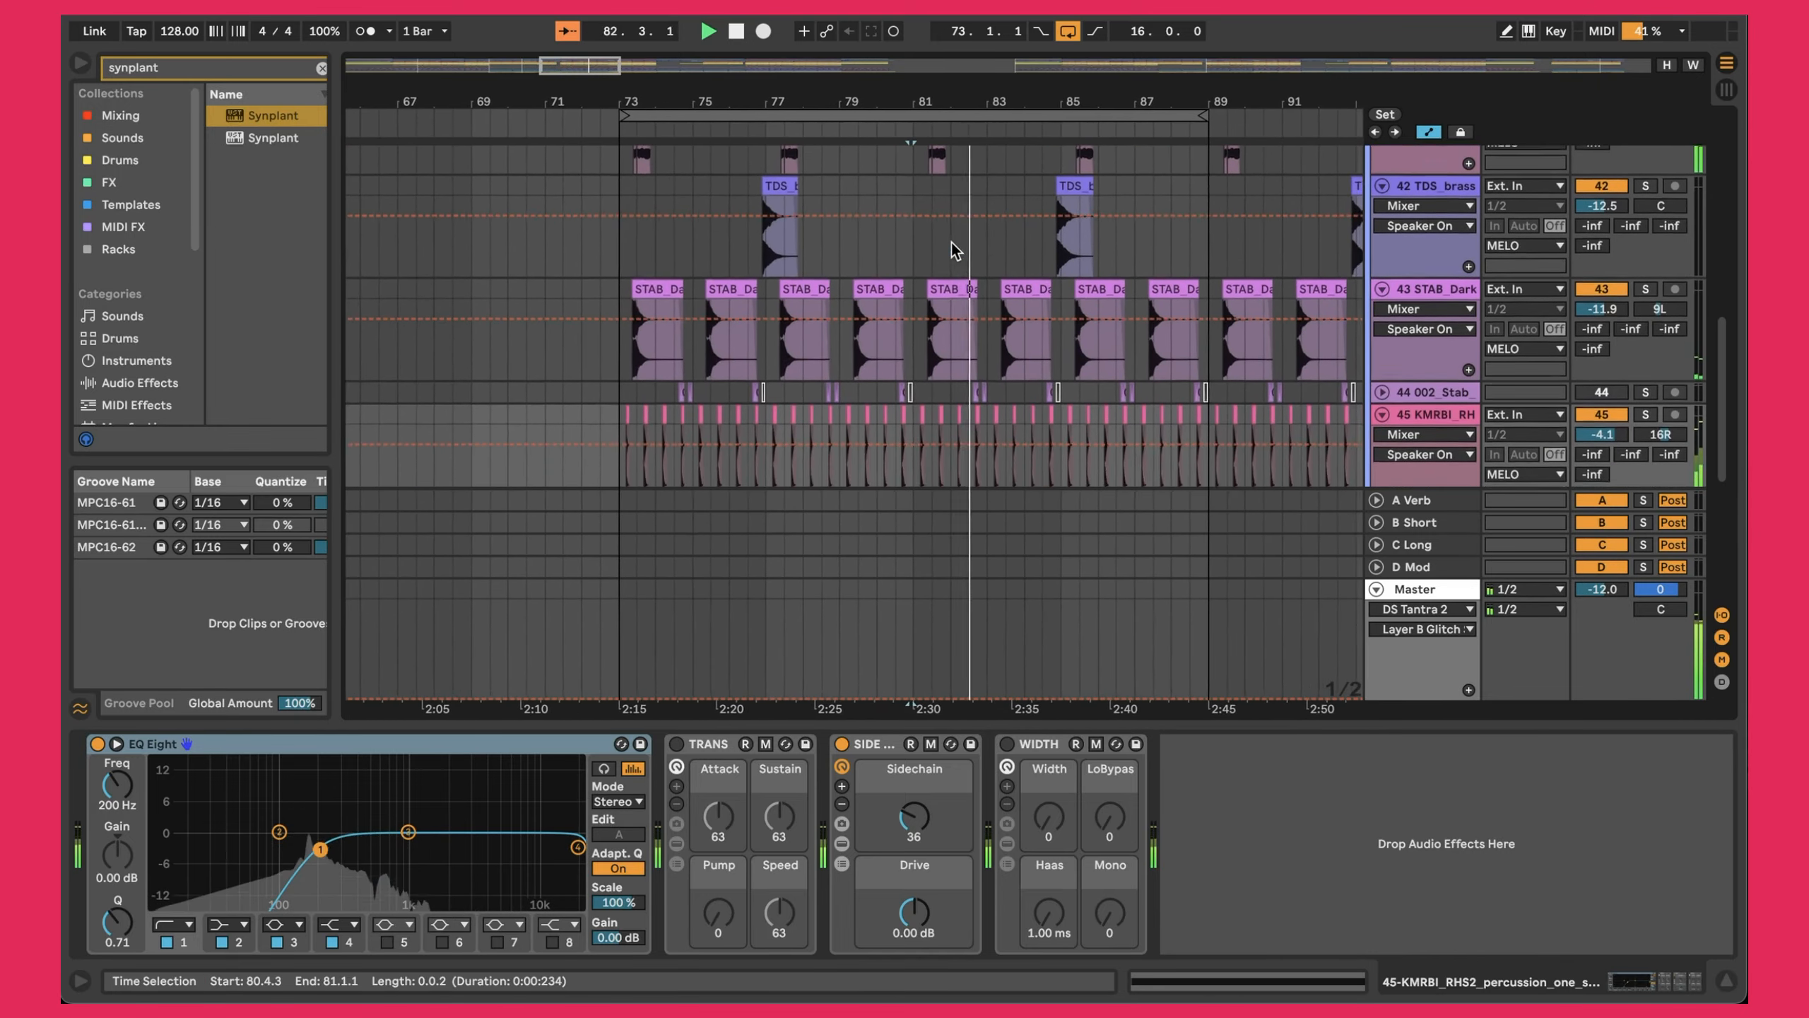
scroll(953, 246, down, 1)
click(1603, 333)
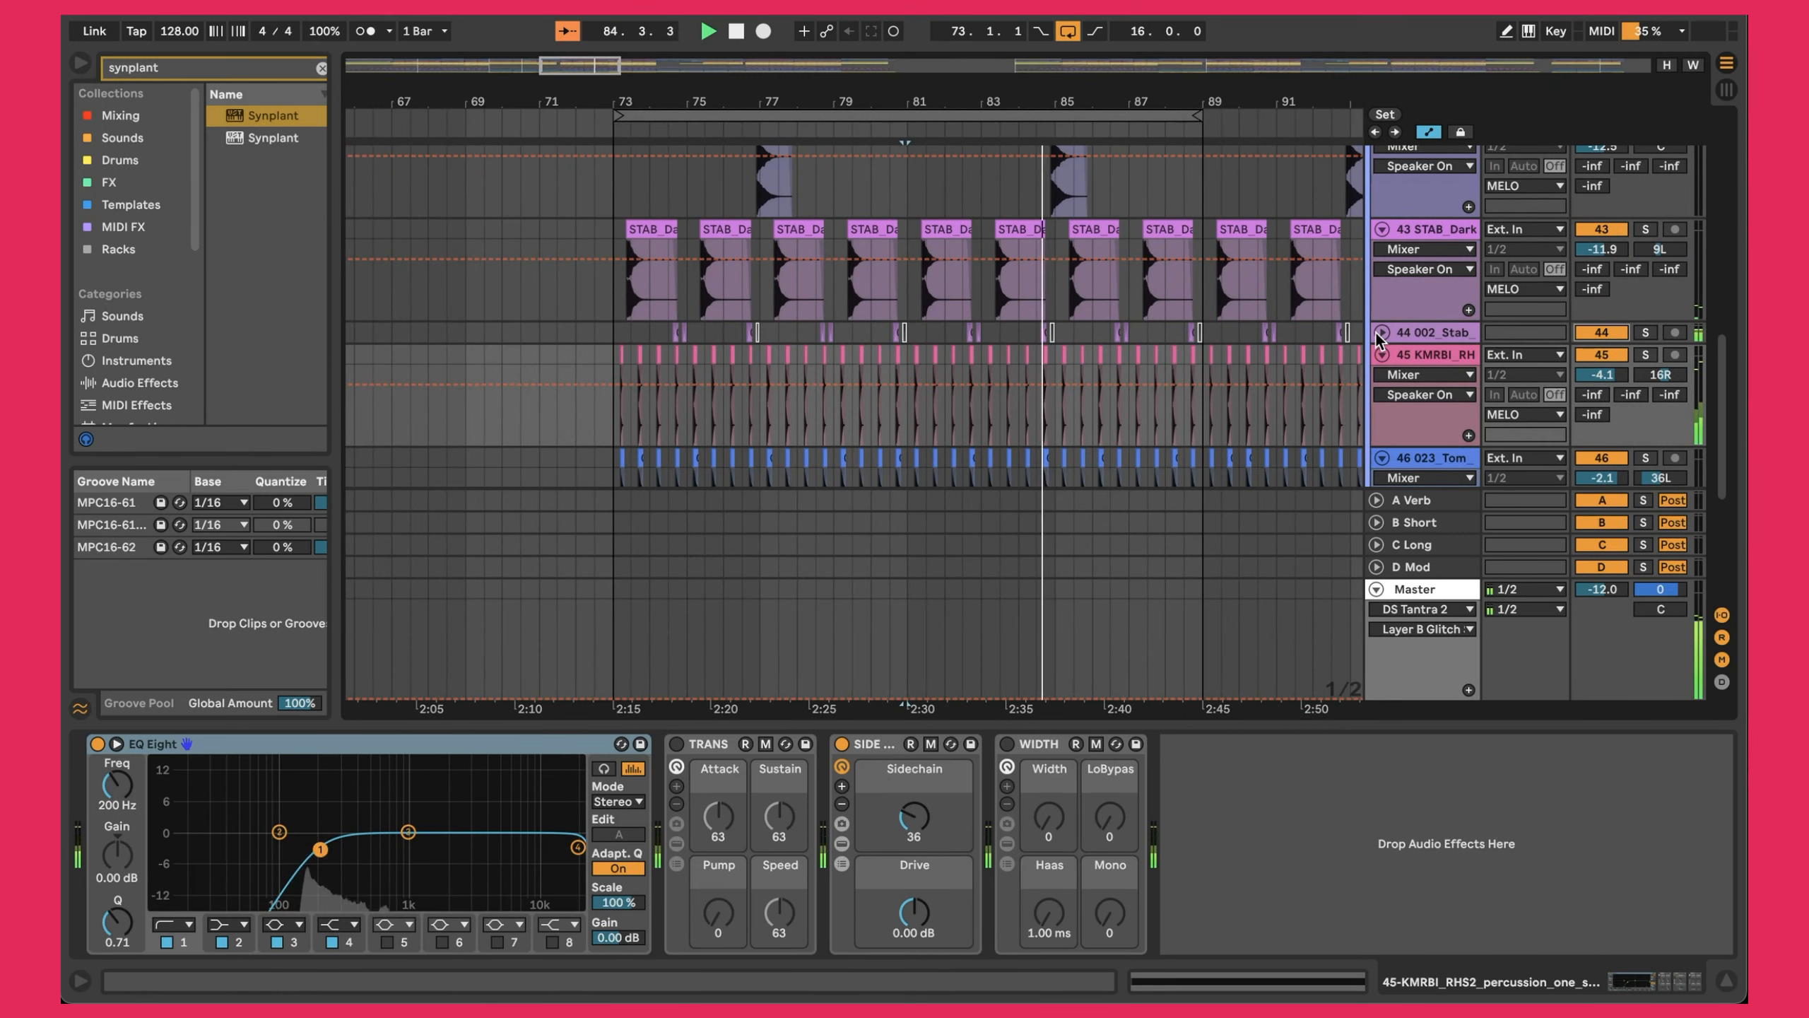
Activate and unfold track 47 UVIWorkstation.
scroll(1351, 295, down, 3)
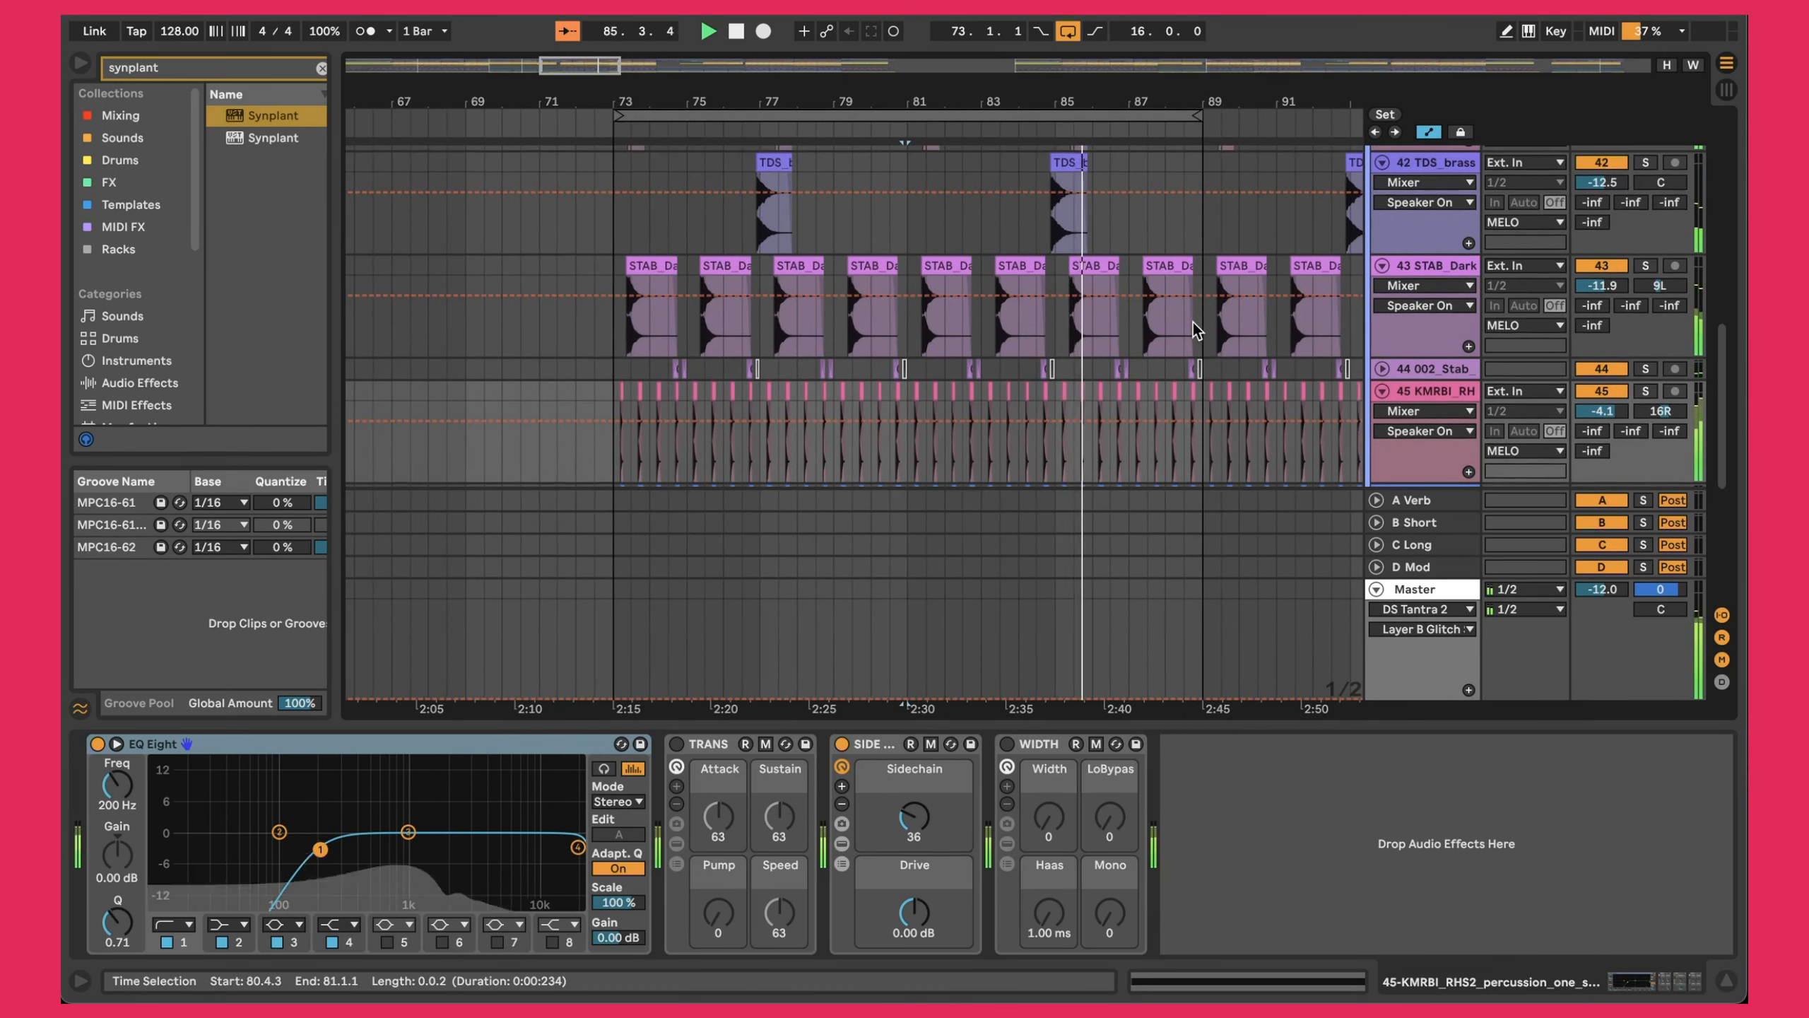
scroll(1351, 296, down, 6)
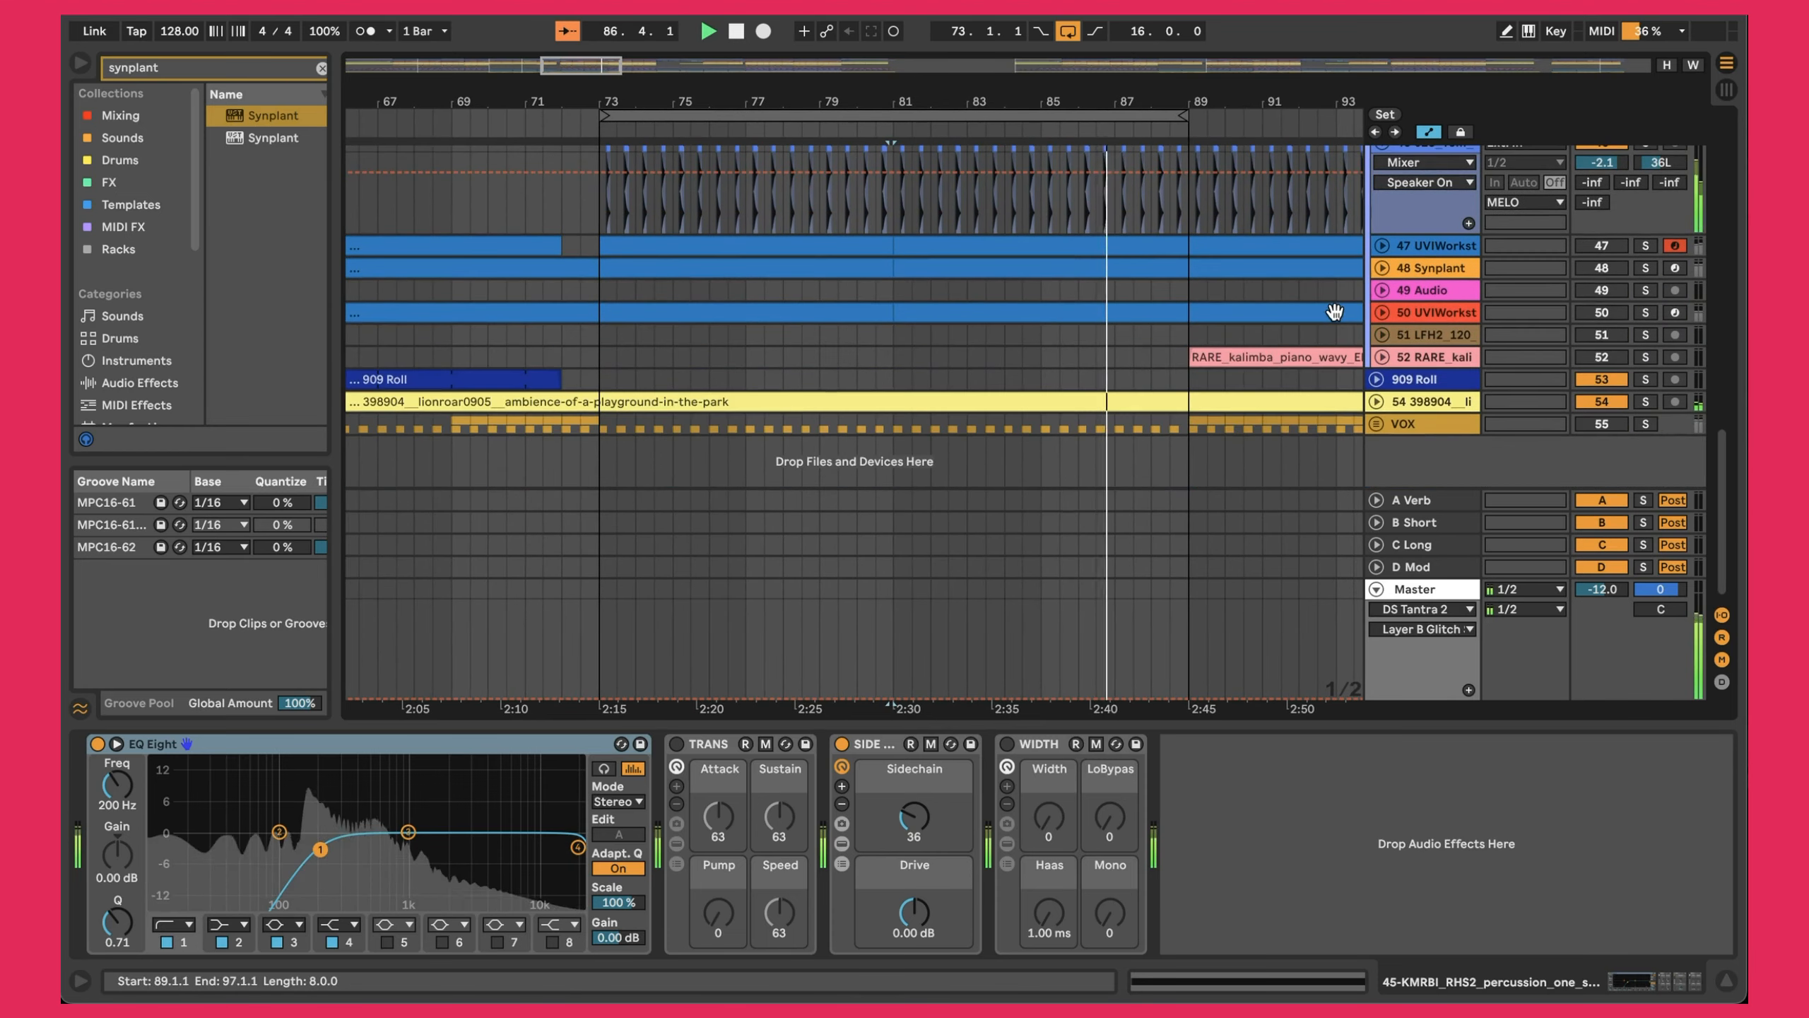
click(1591, 243)
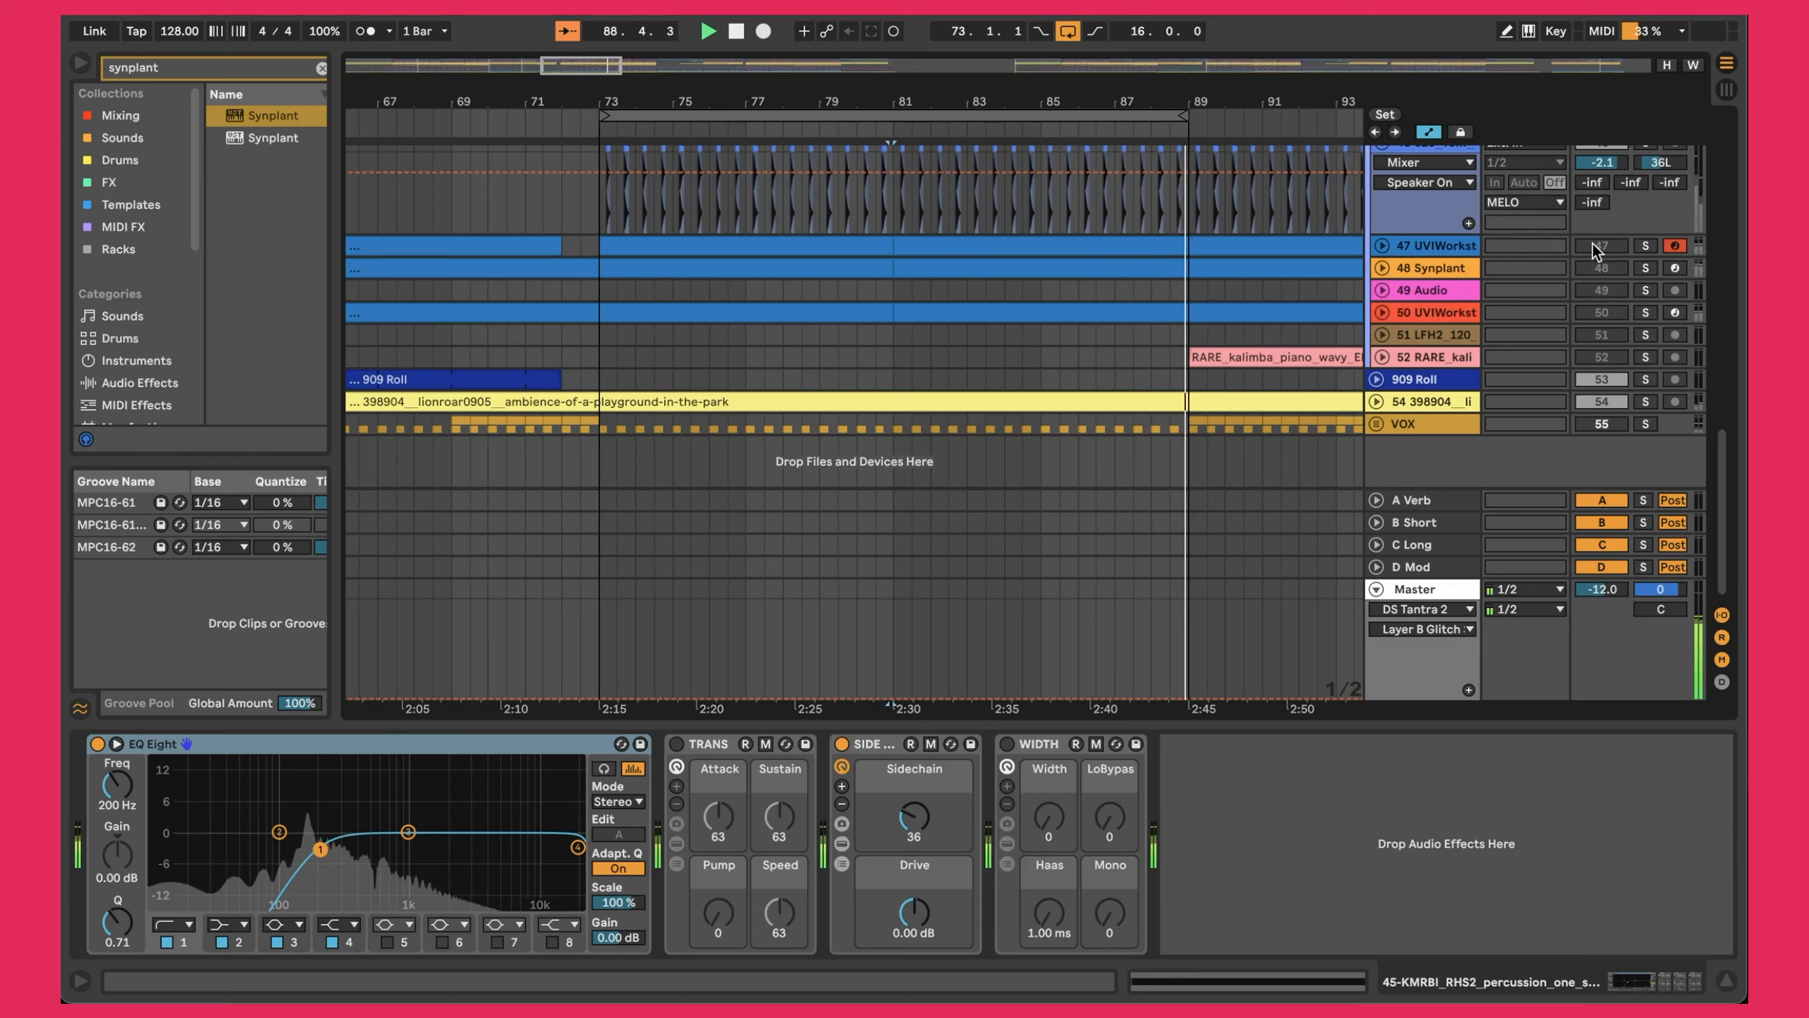
click(1591, 243)
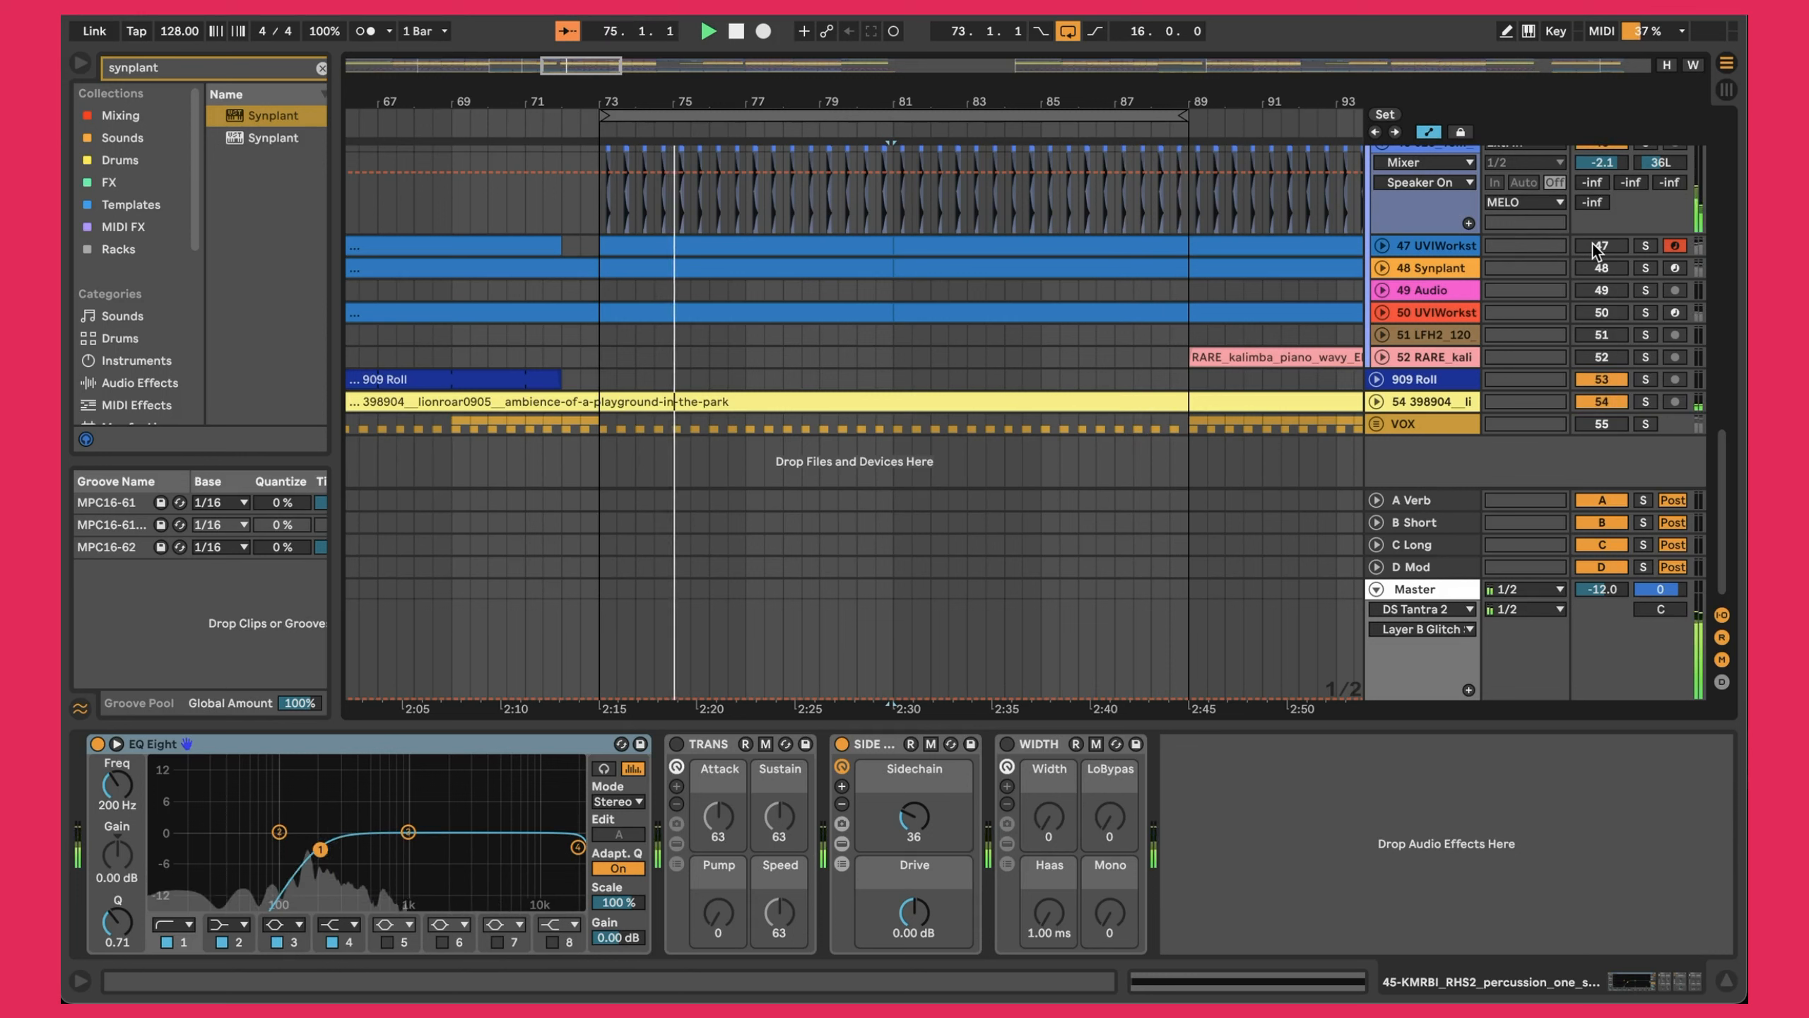
click(1592, 243)
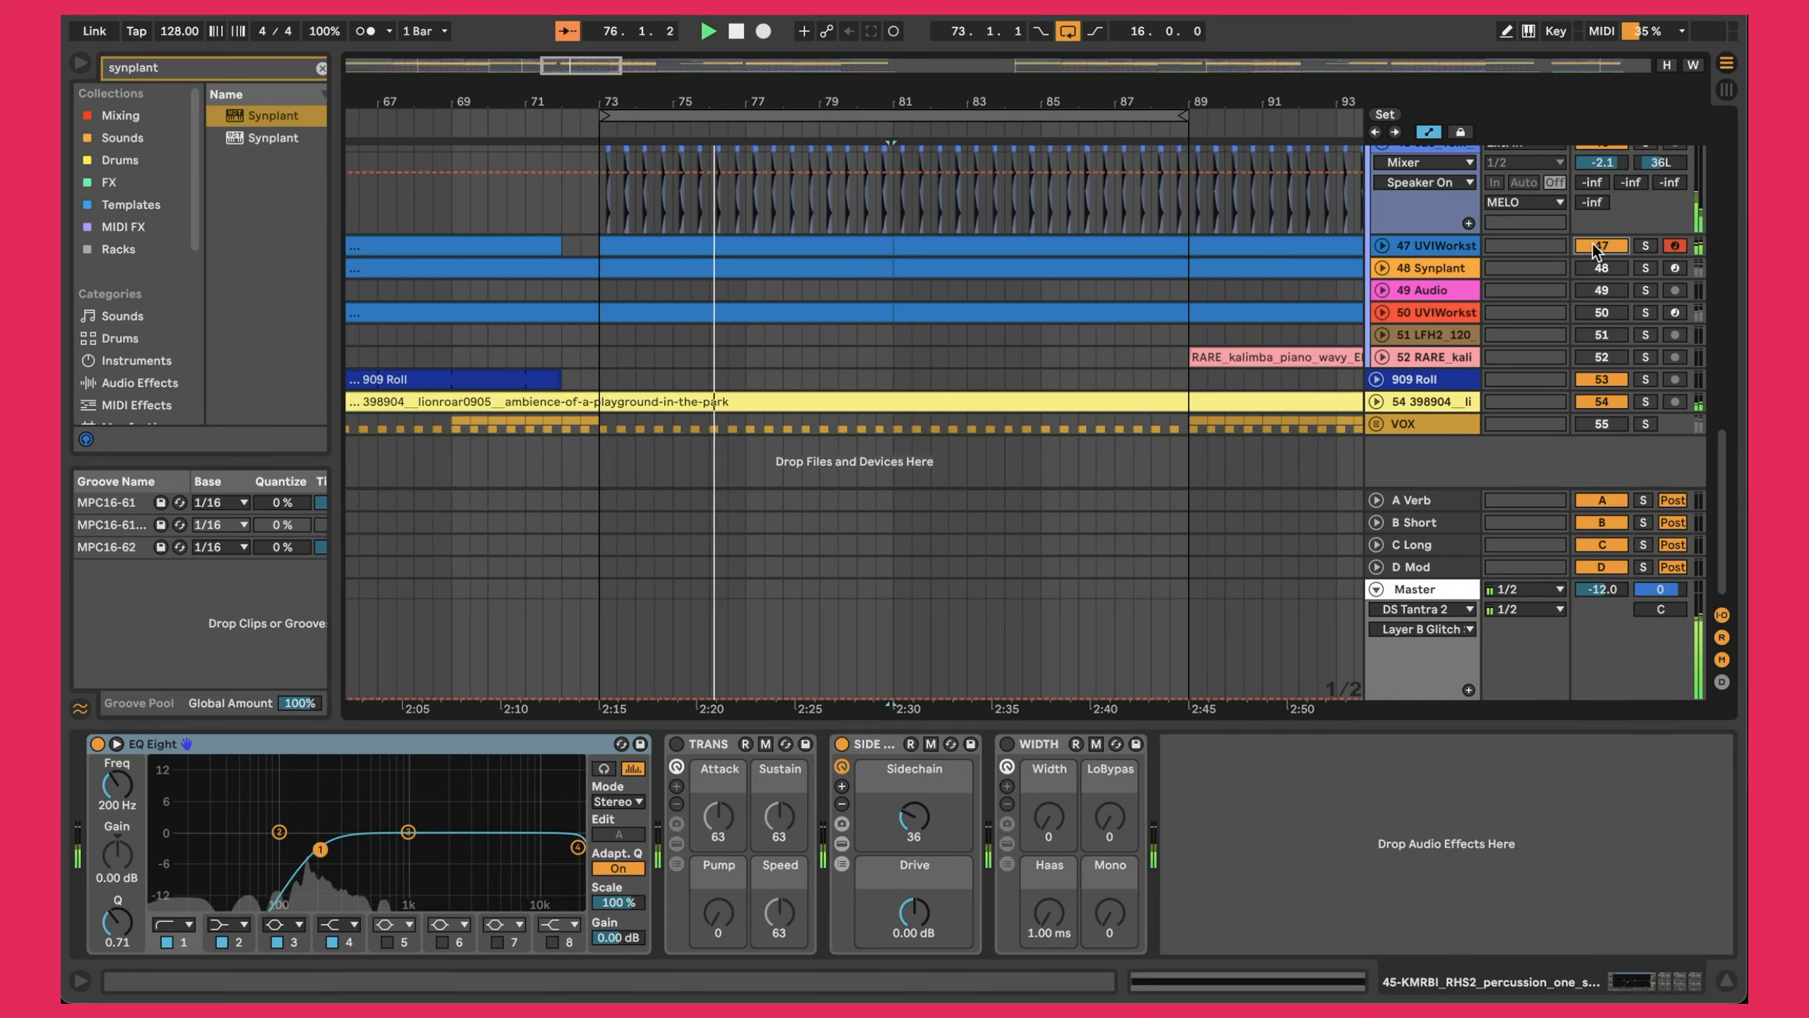
click(1385, 245)
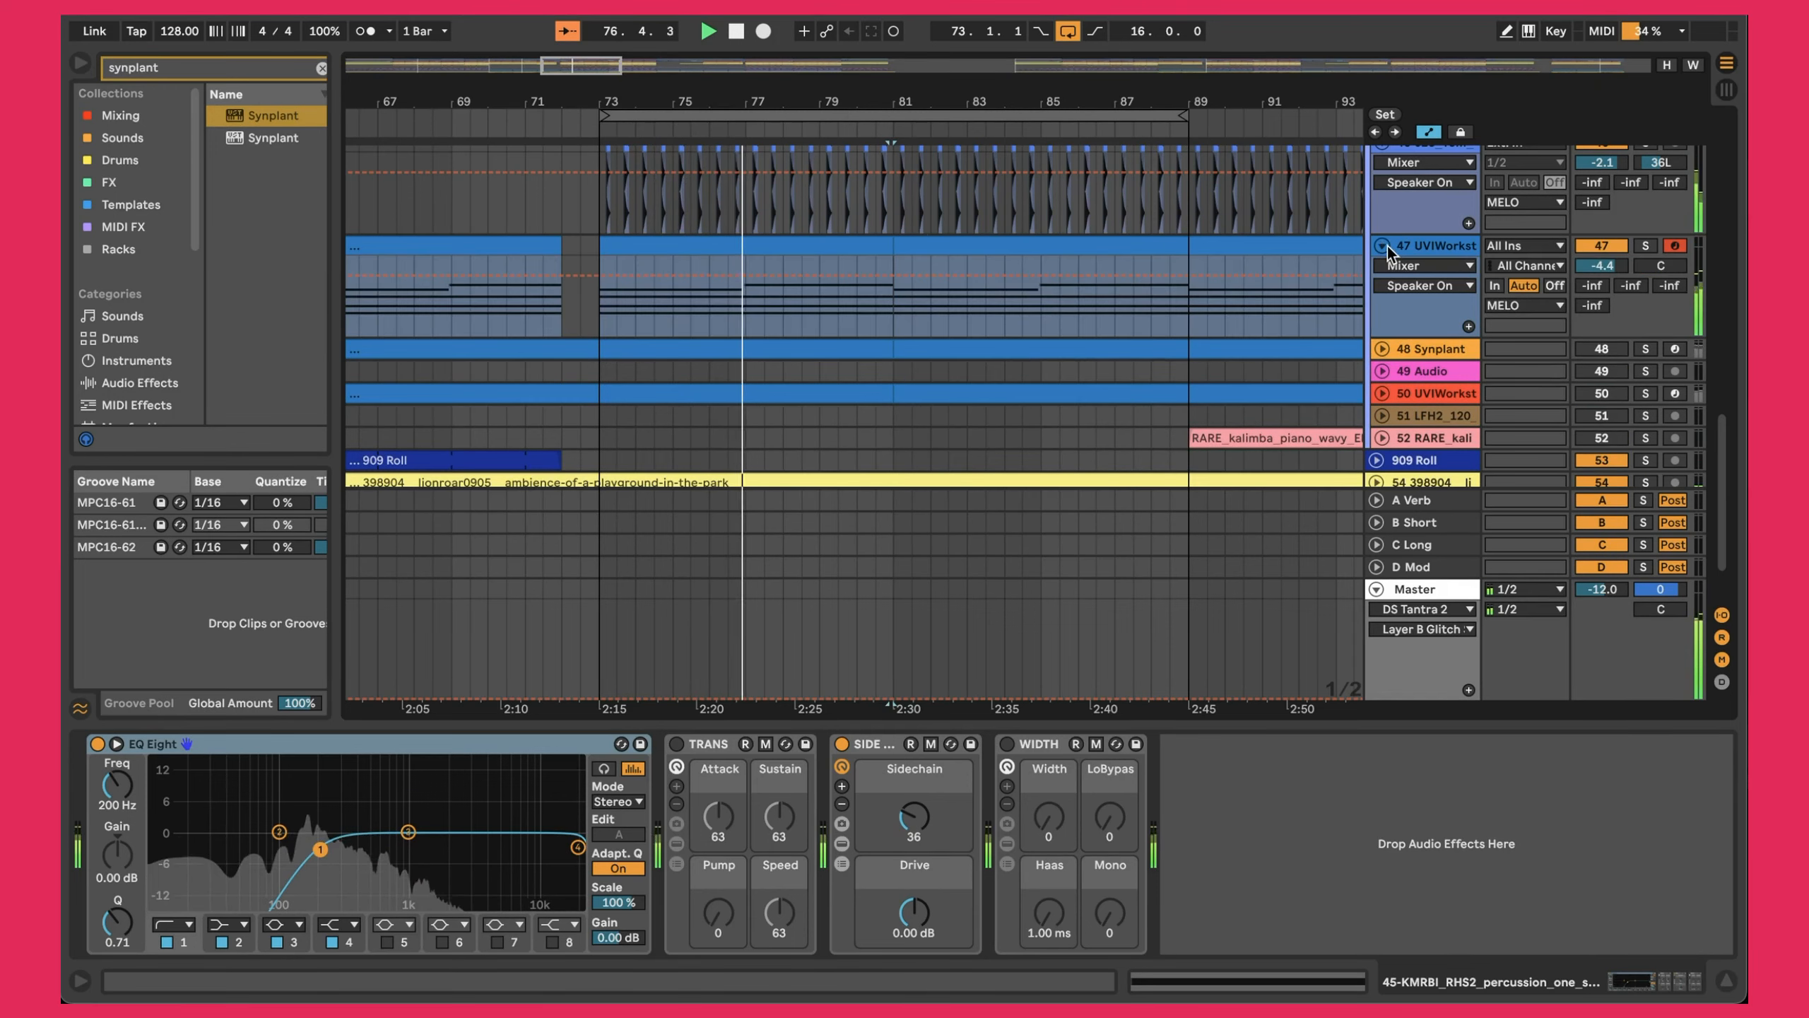
Inspect the notes of the track 47 clip starting at bar 73 and the Breathing preset in its UVI Workstation instrument.
click(836, 240)
double_click(837, 241)
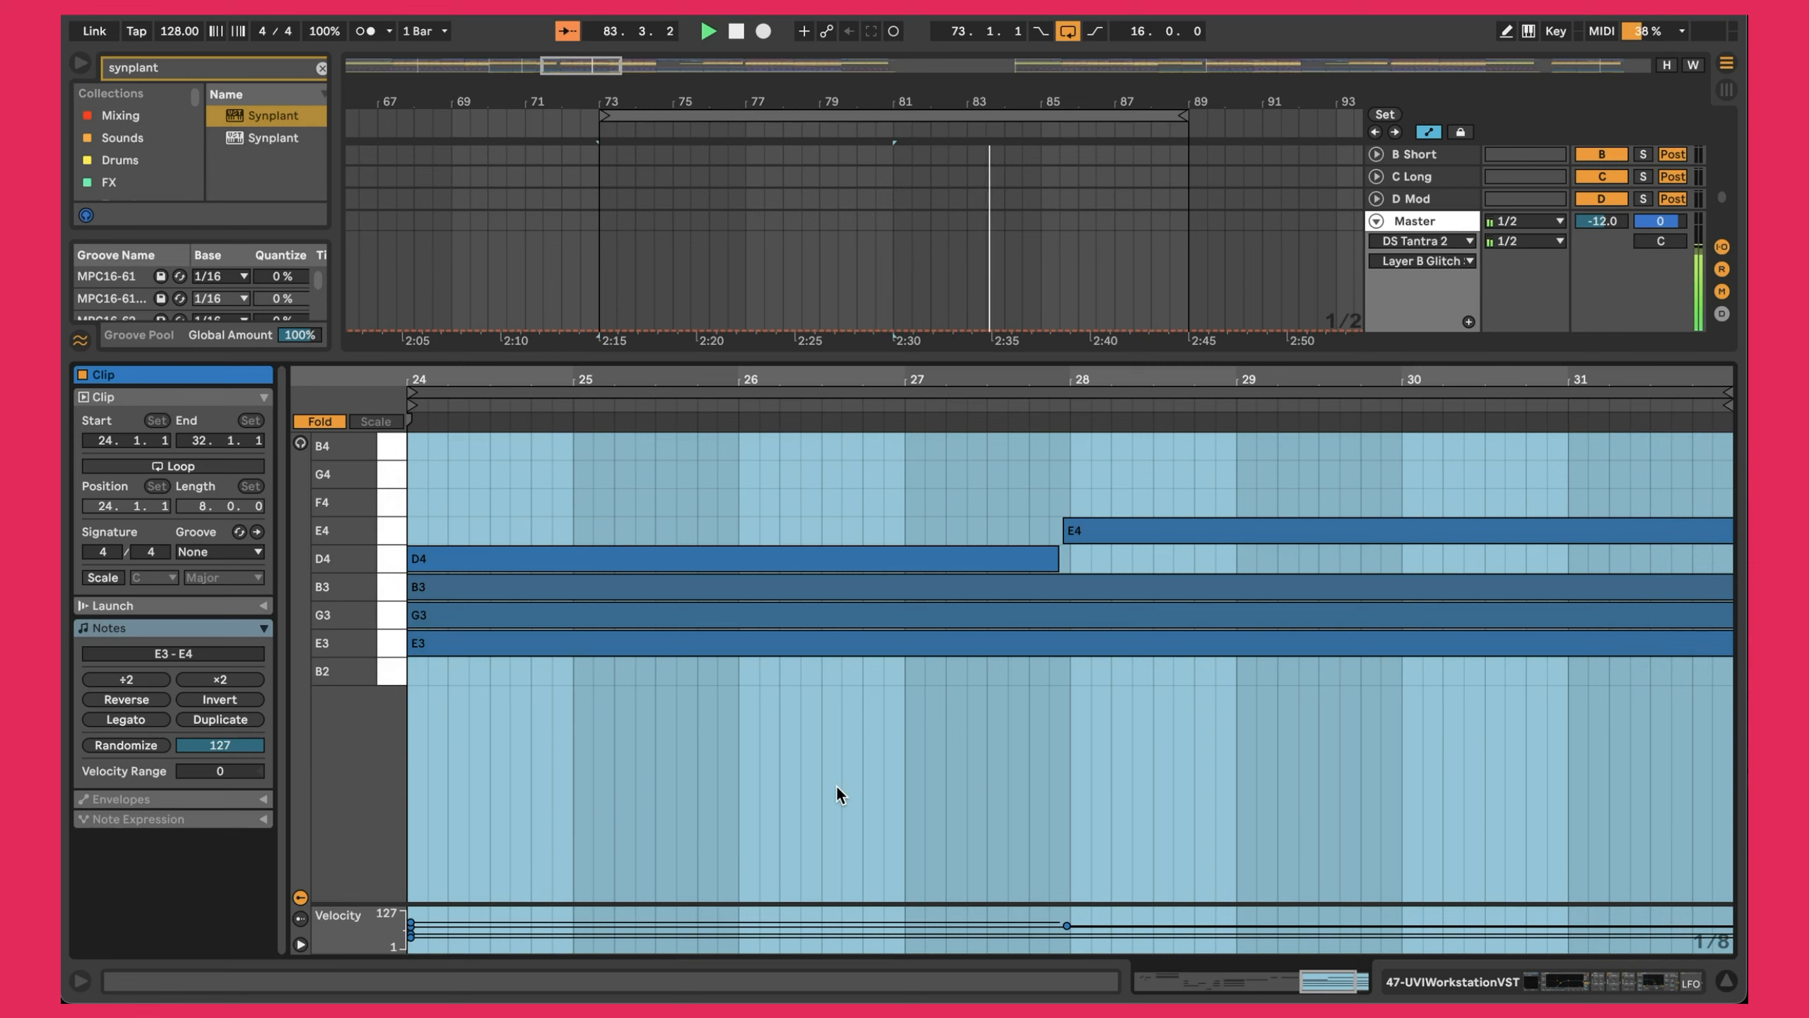
key(shift+Tab)
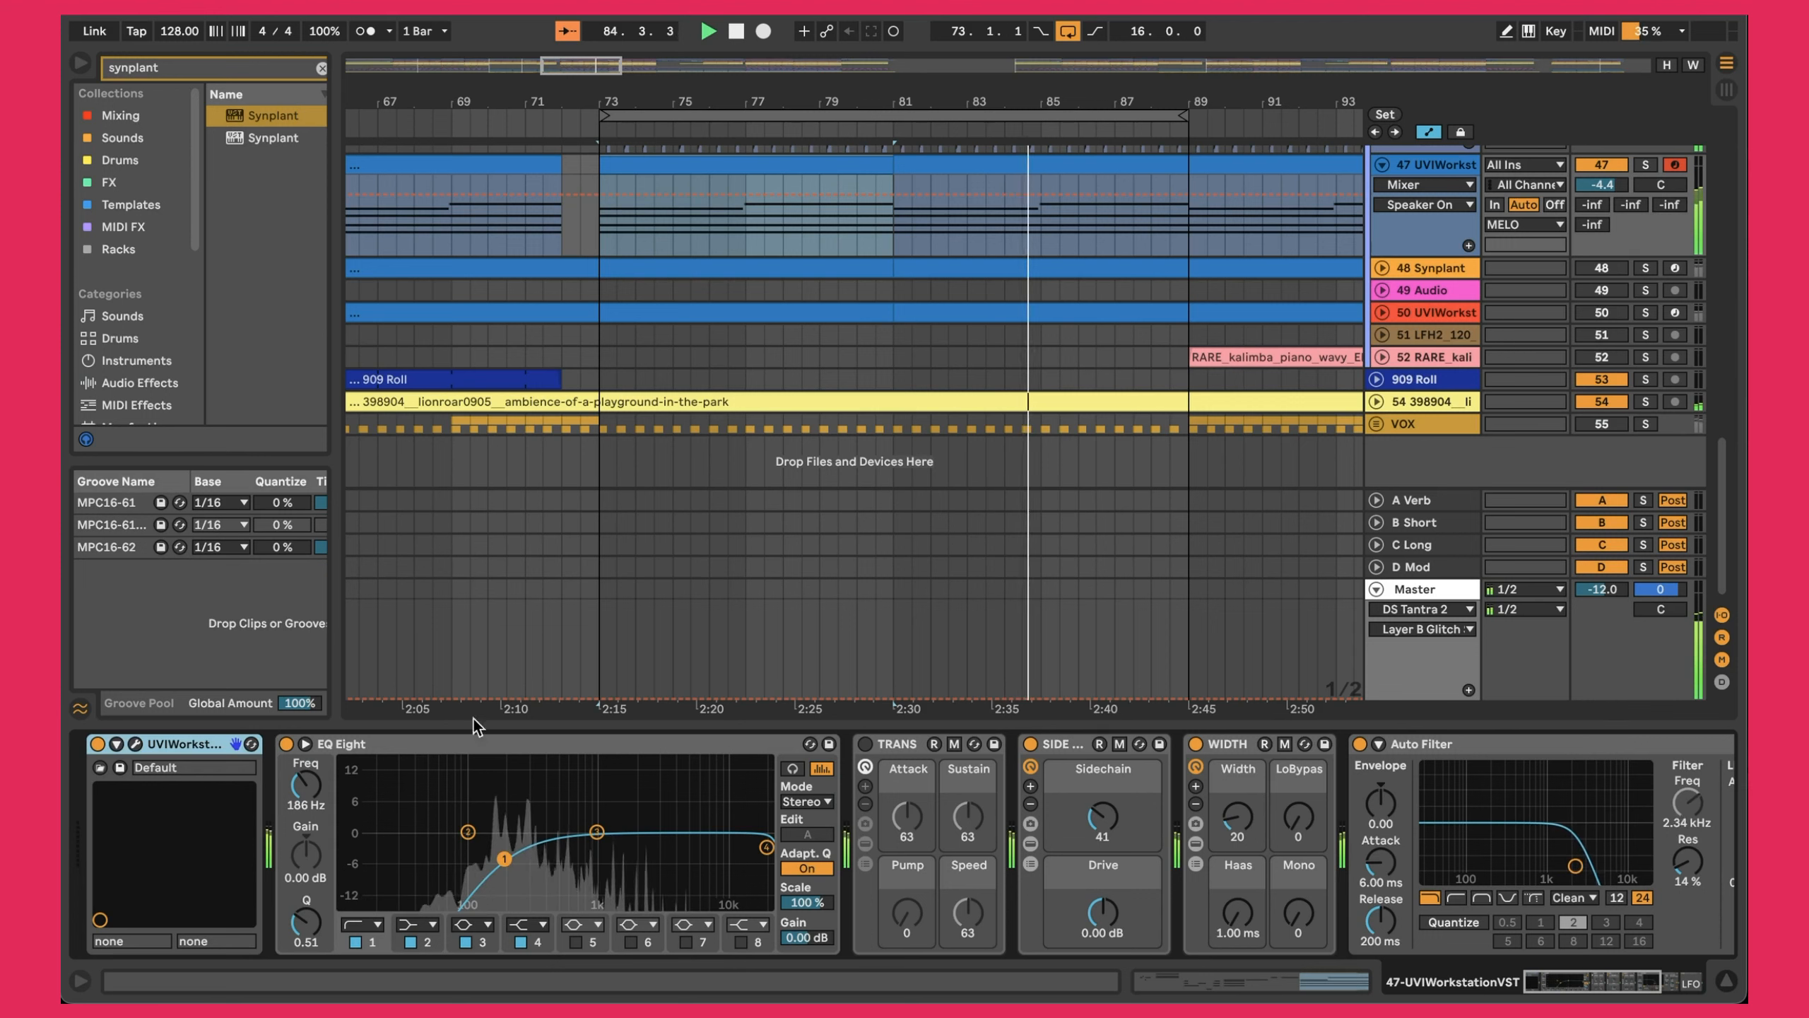
click(135, 744)
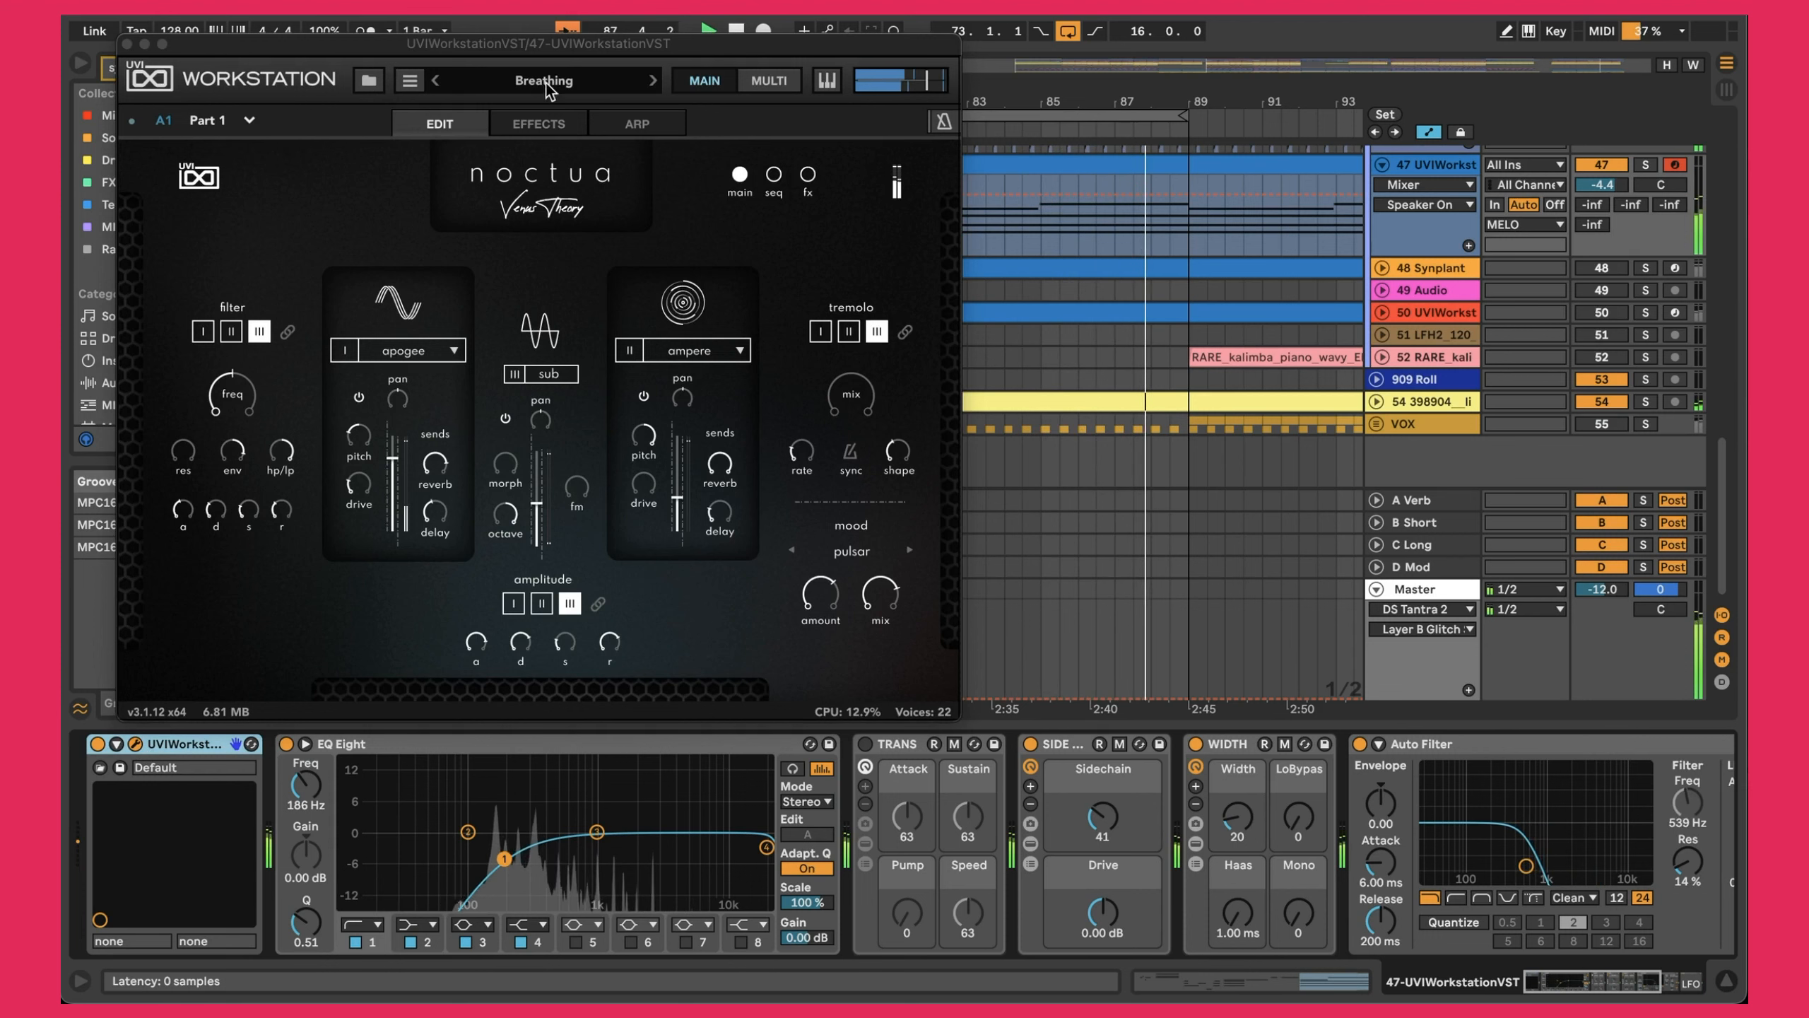
click(127, 45)
Examine the effects chain on track 47, from EQ Eight through the WIDTH rack to the Auto Filter and LFO.
click(424, 747)
scroll(1022, 788, right, 1)
scroll(1022, 791, right, 2)
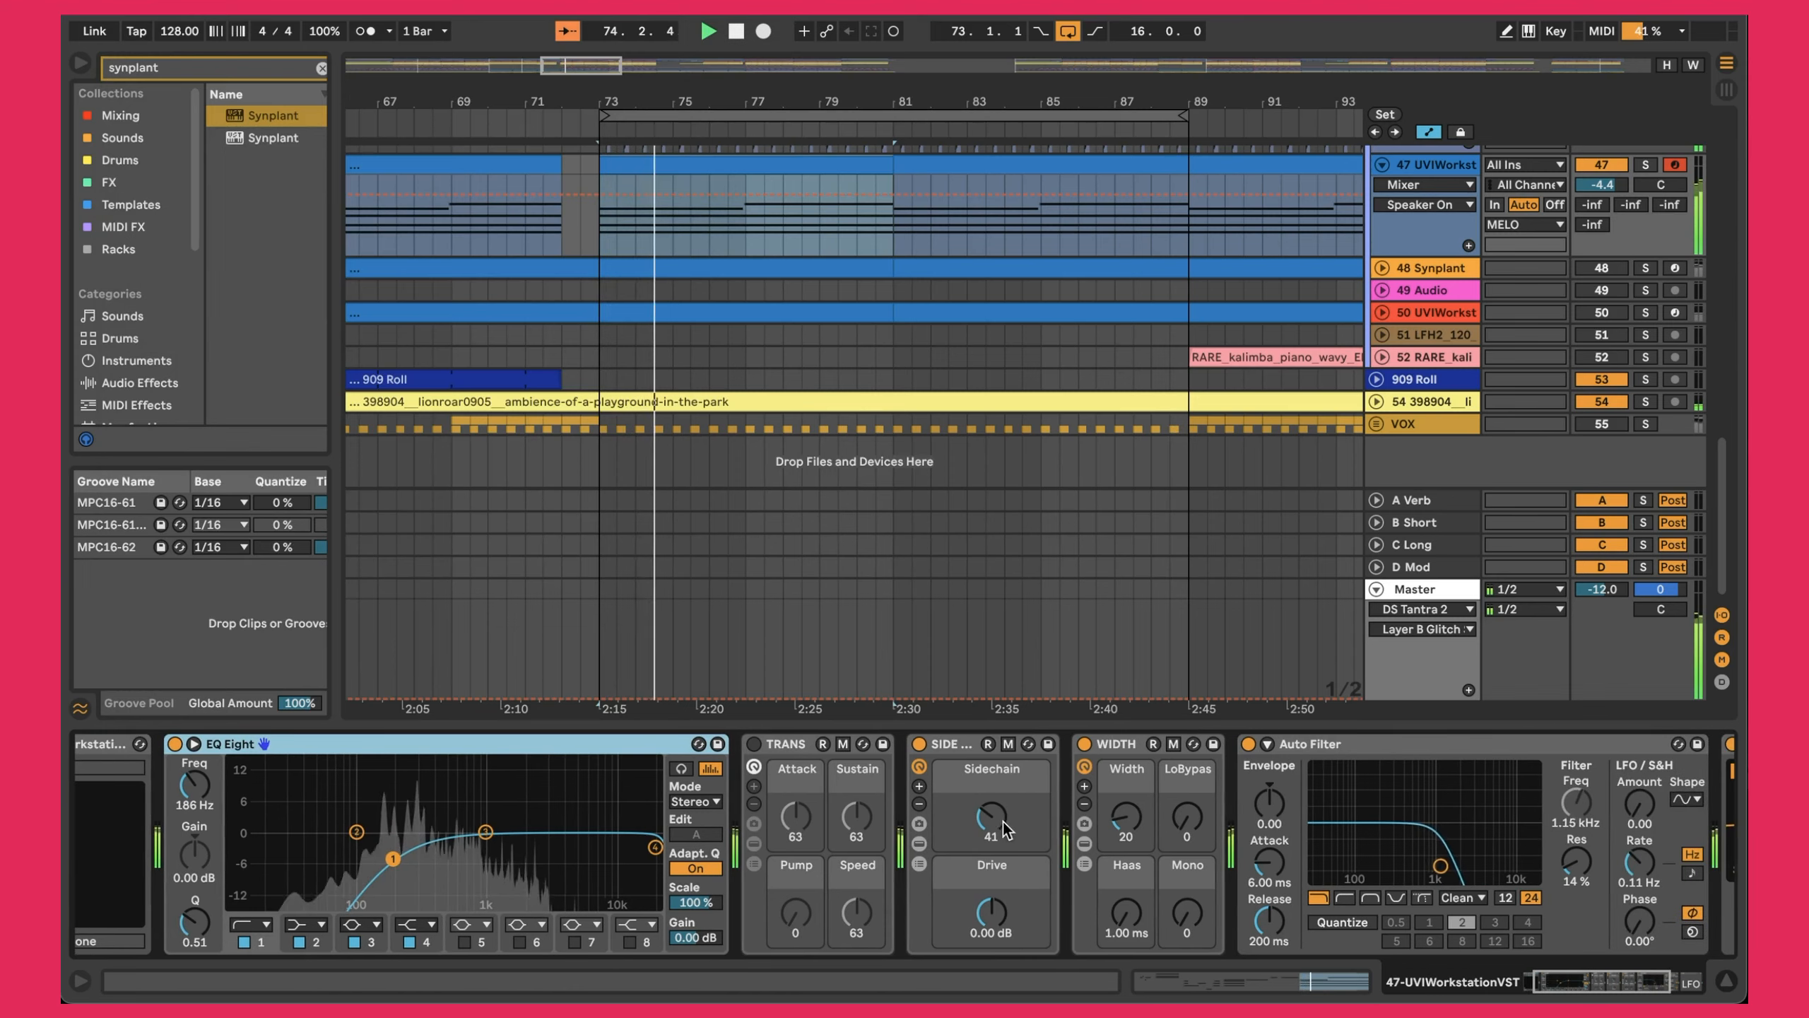
click(1127, 820)
scroll(1119, 829, right, 3)
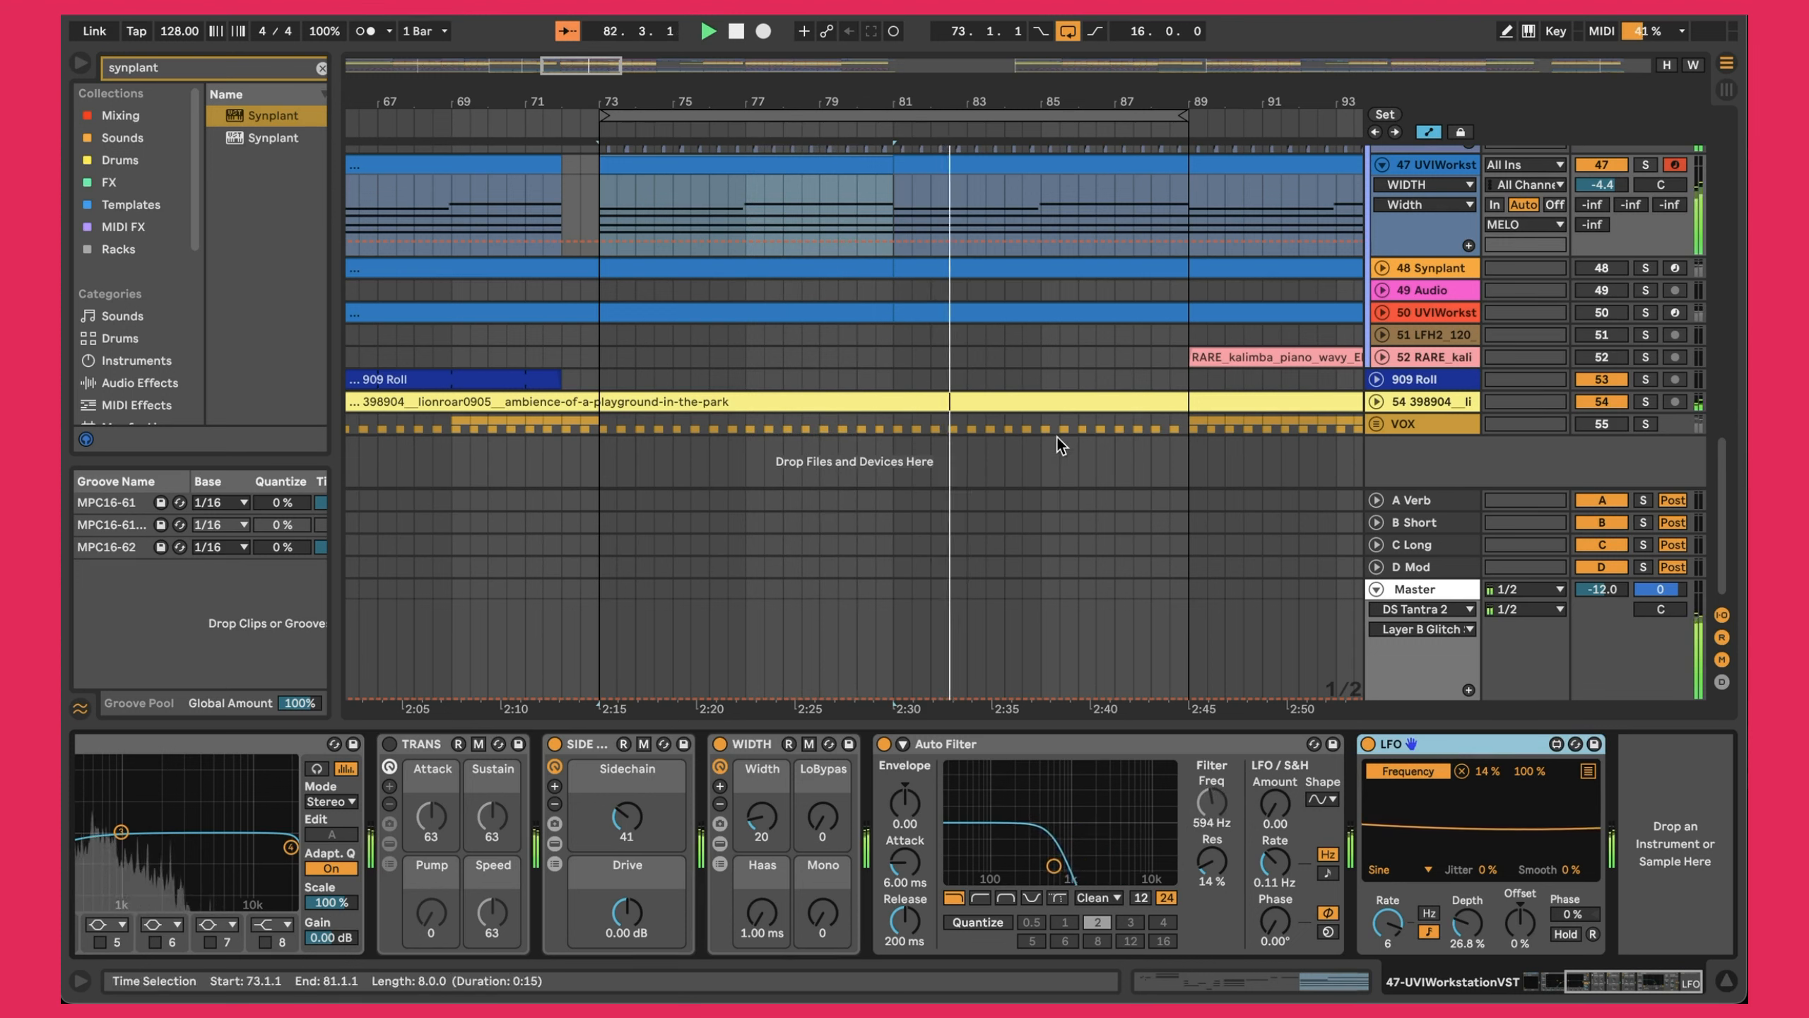
Activate and unfold track 48 Synplant and inspect the patch loaded in its Synplant instrument.
click(1382, 268)
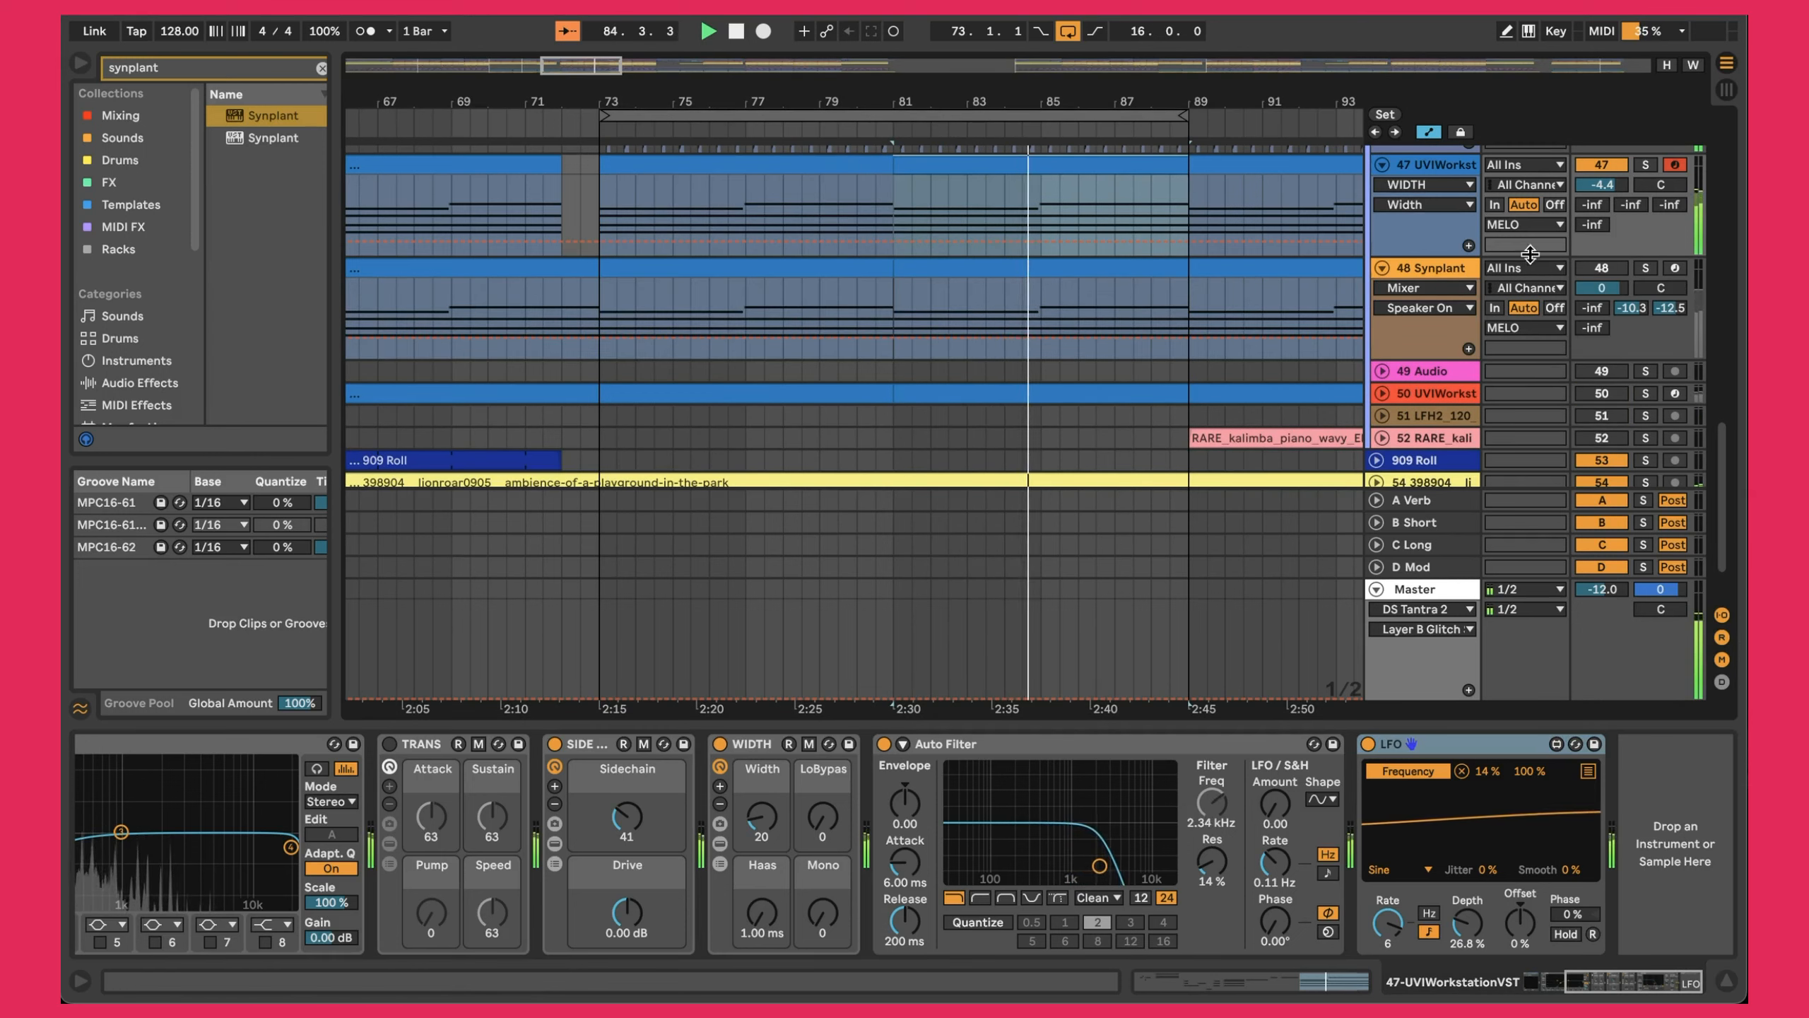
click(1422, 268)
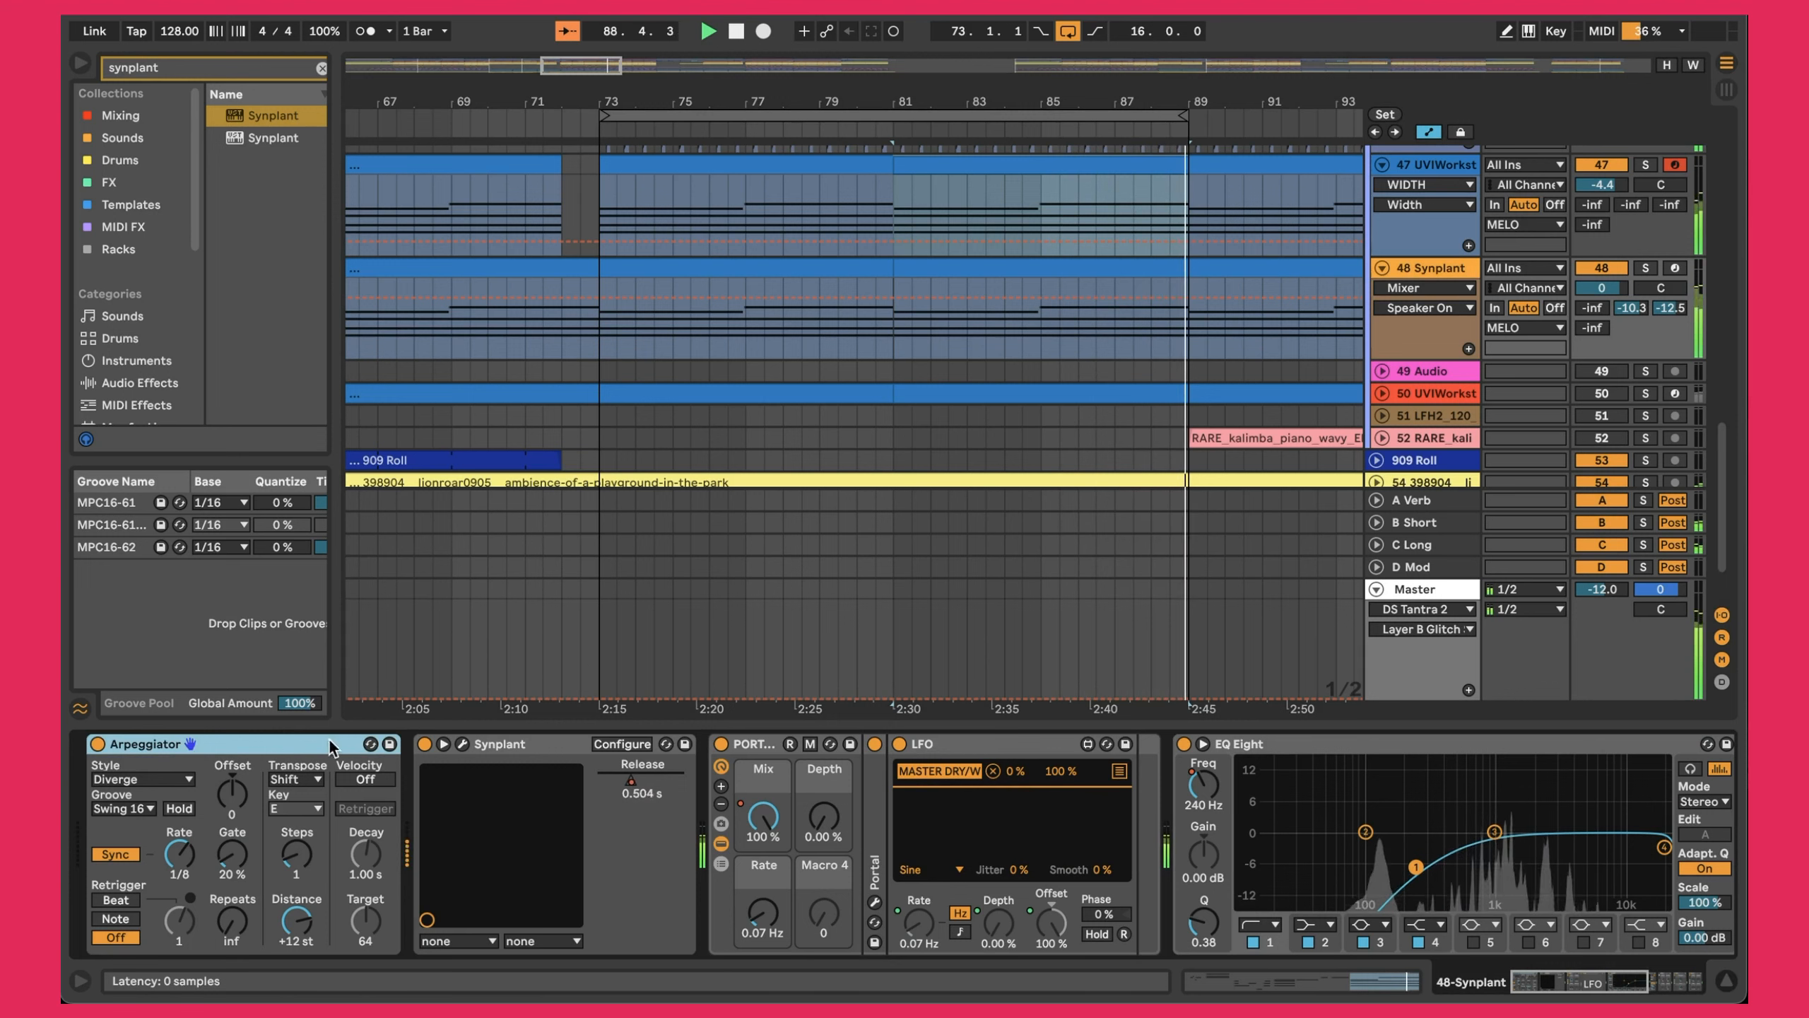
click(462, 746)
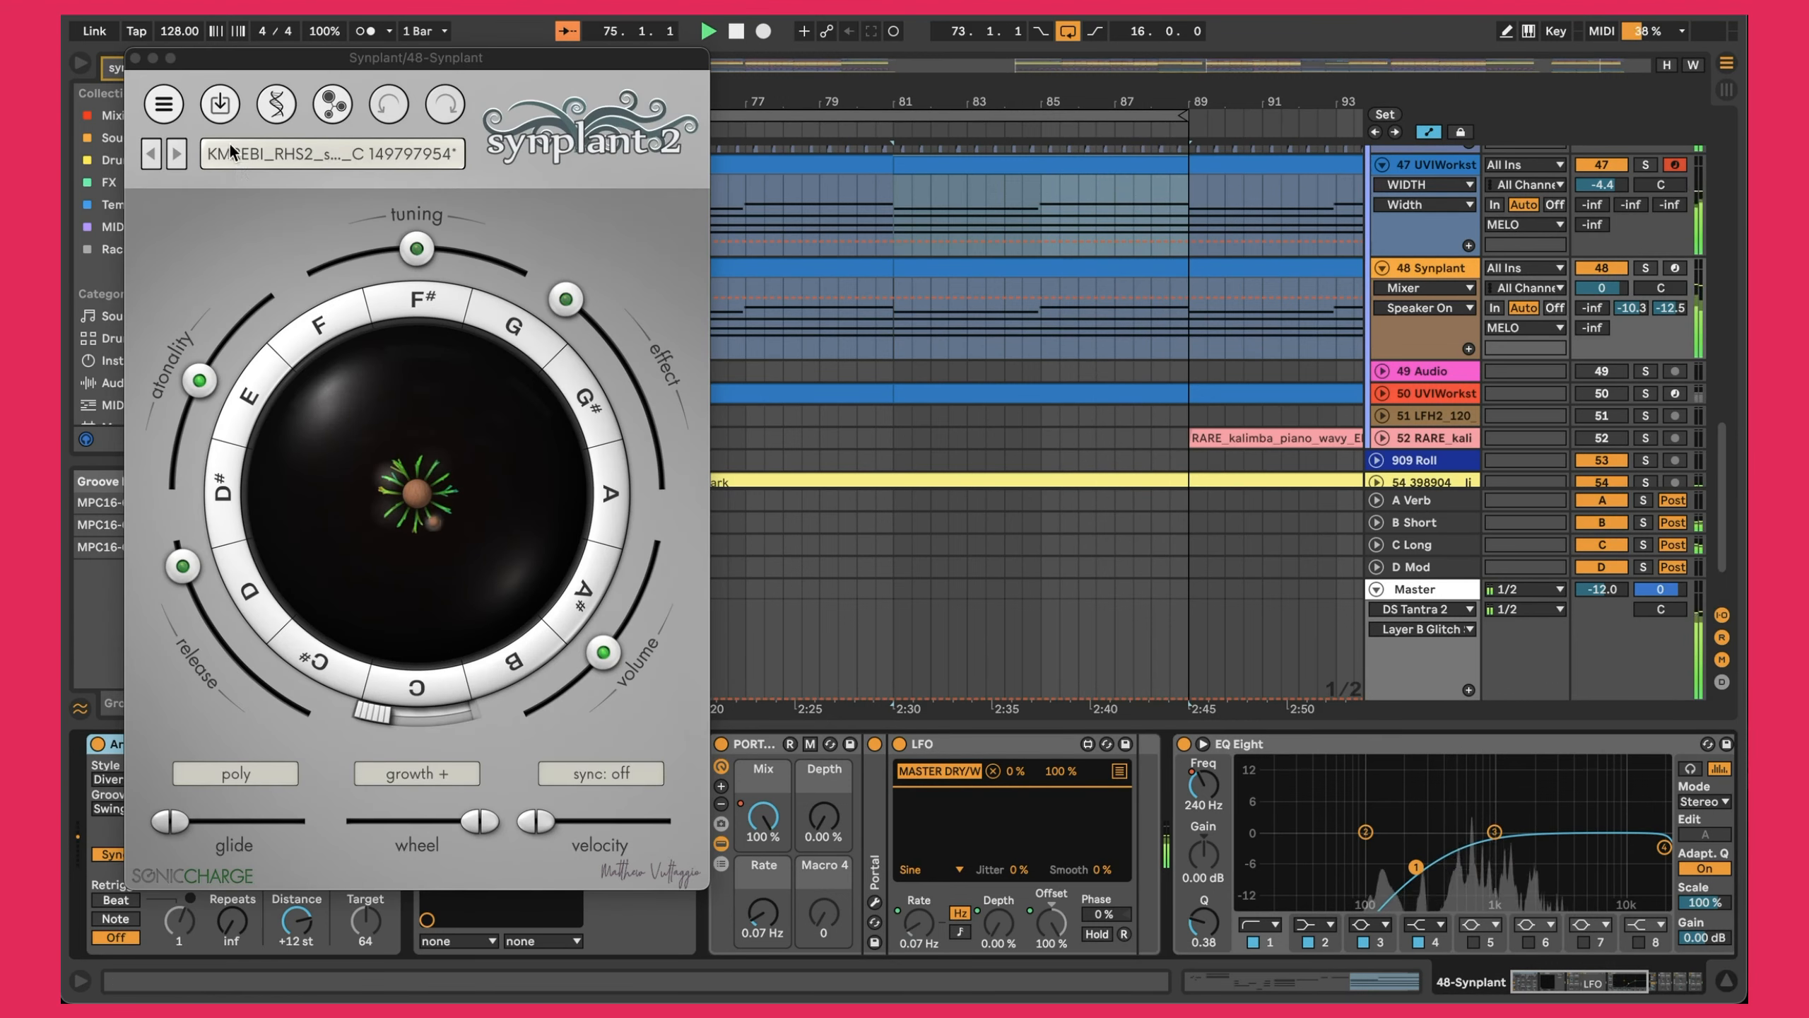
click(135, 59)
Open the Portal plug-in from the effect rack on track 48 Synplant to view its ALIEN SOUL SHIFTER preset.
scroll(729, 882, right, 5)
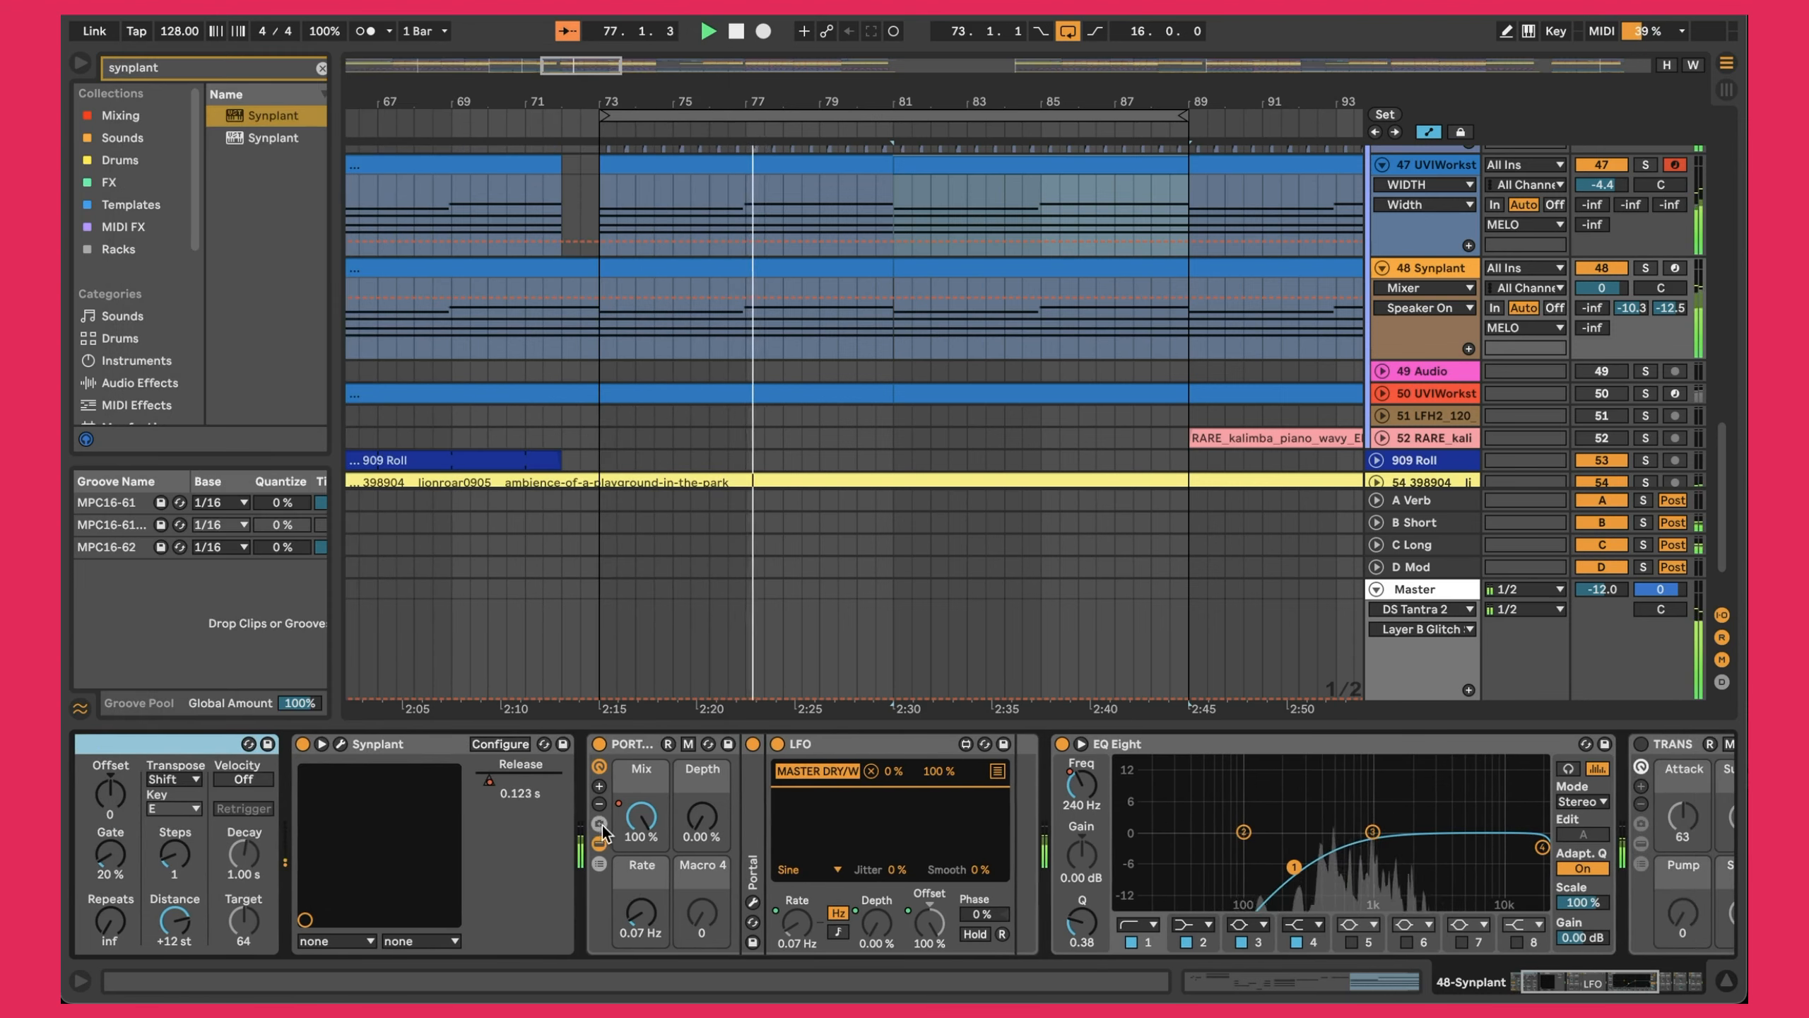
click(600, 843)
click(600, 844)
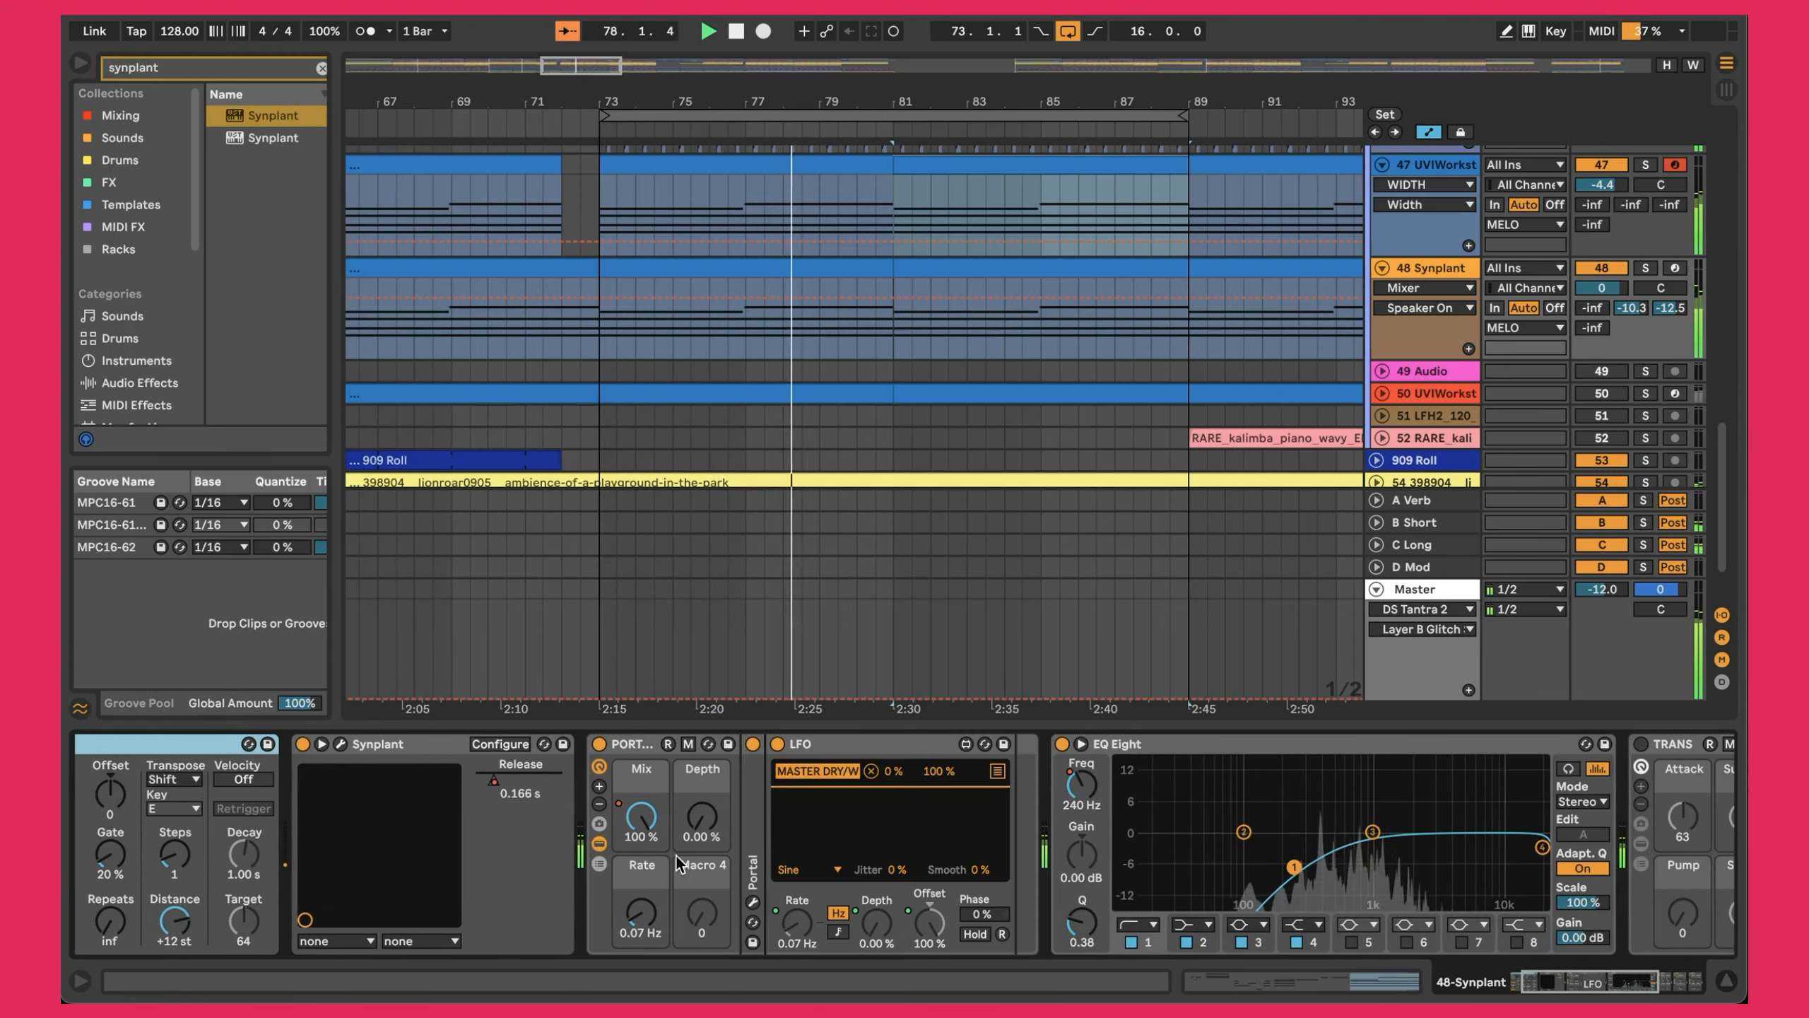
click(753, 904)
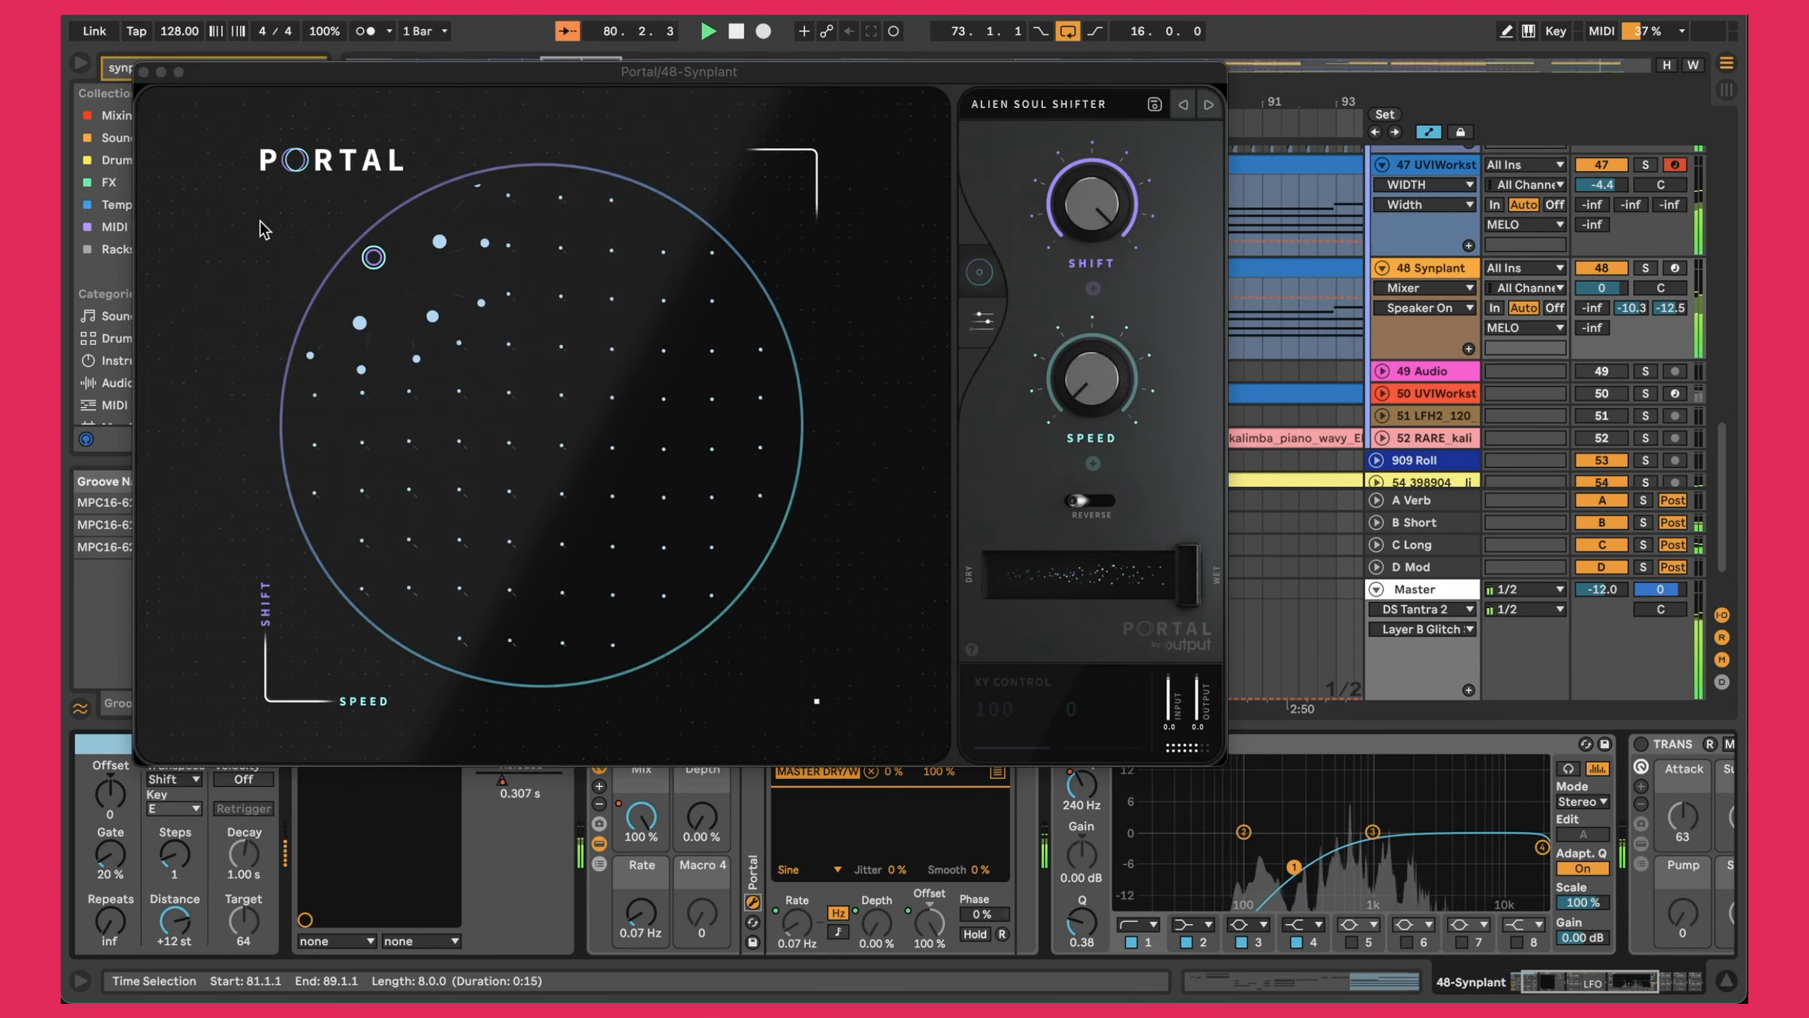
Close the Portal plug-in and examine the rest of track 48's effects chain through to the WIDTH rack.
click(144, 72)
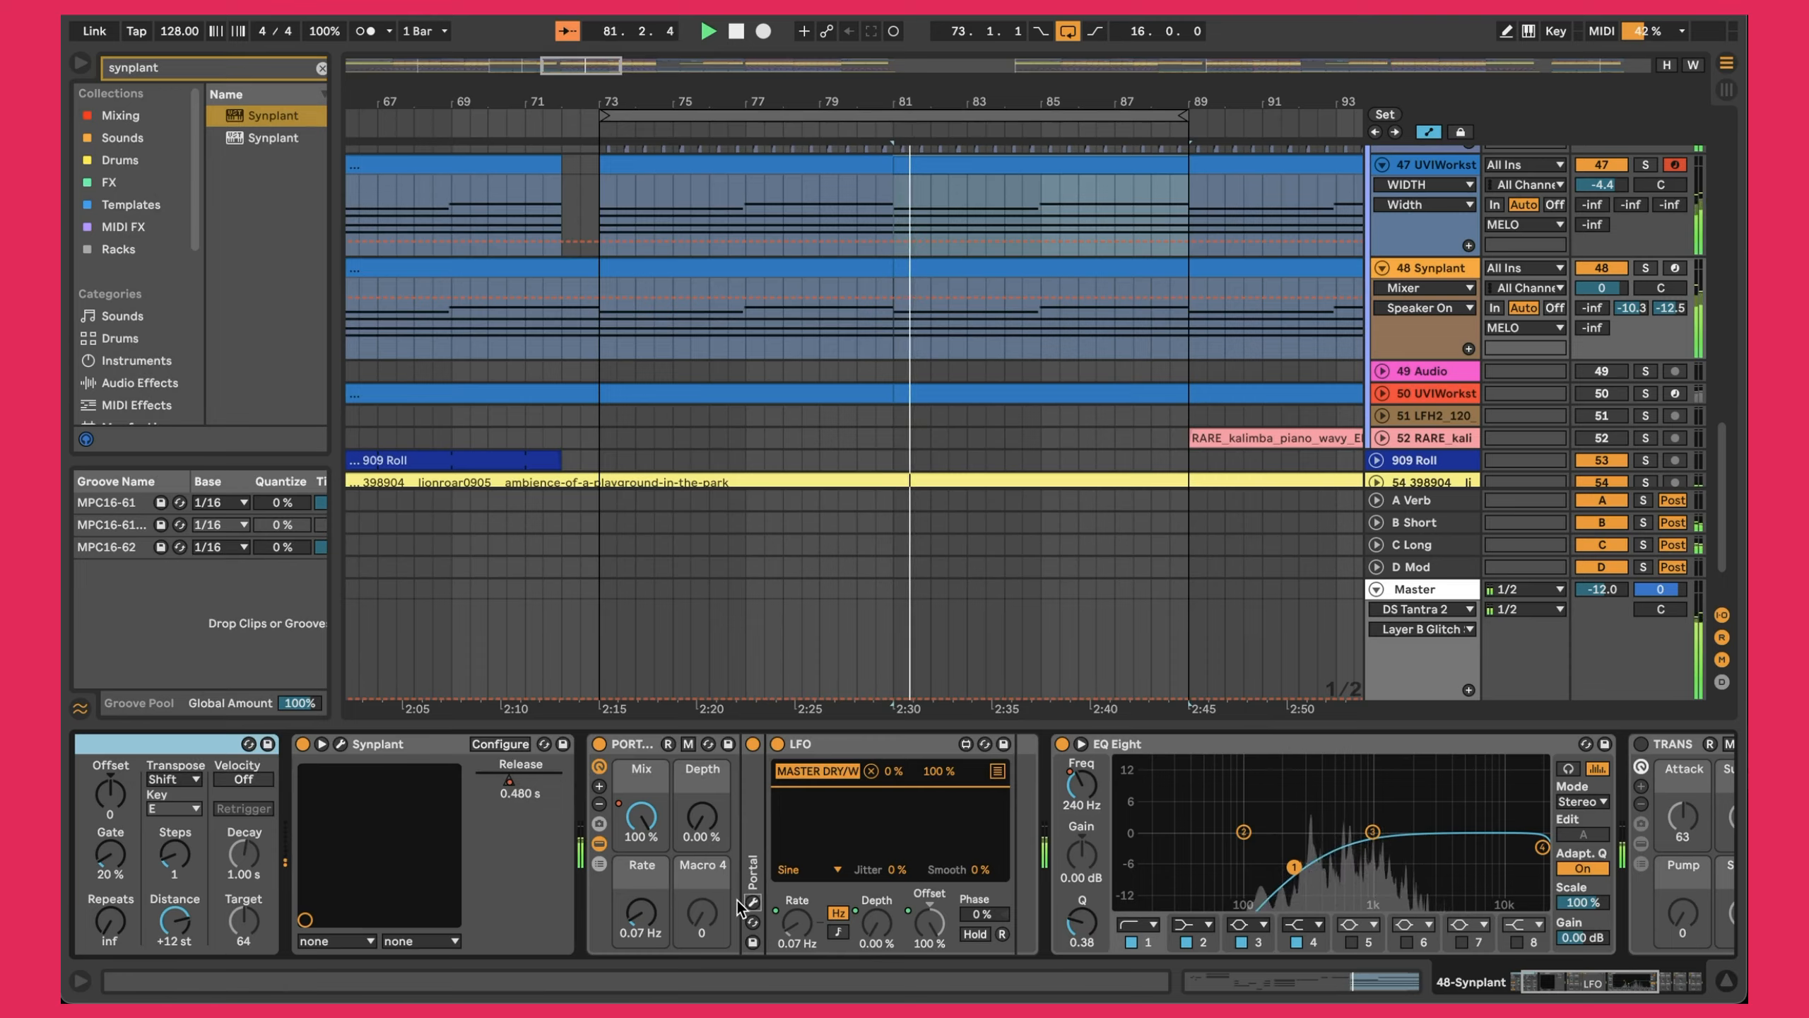
scroll(781, 879, right, 5)
scroll(797, 868, right, 2)
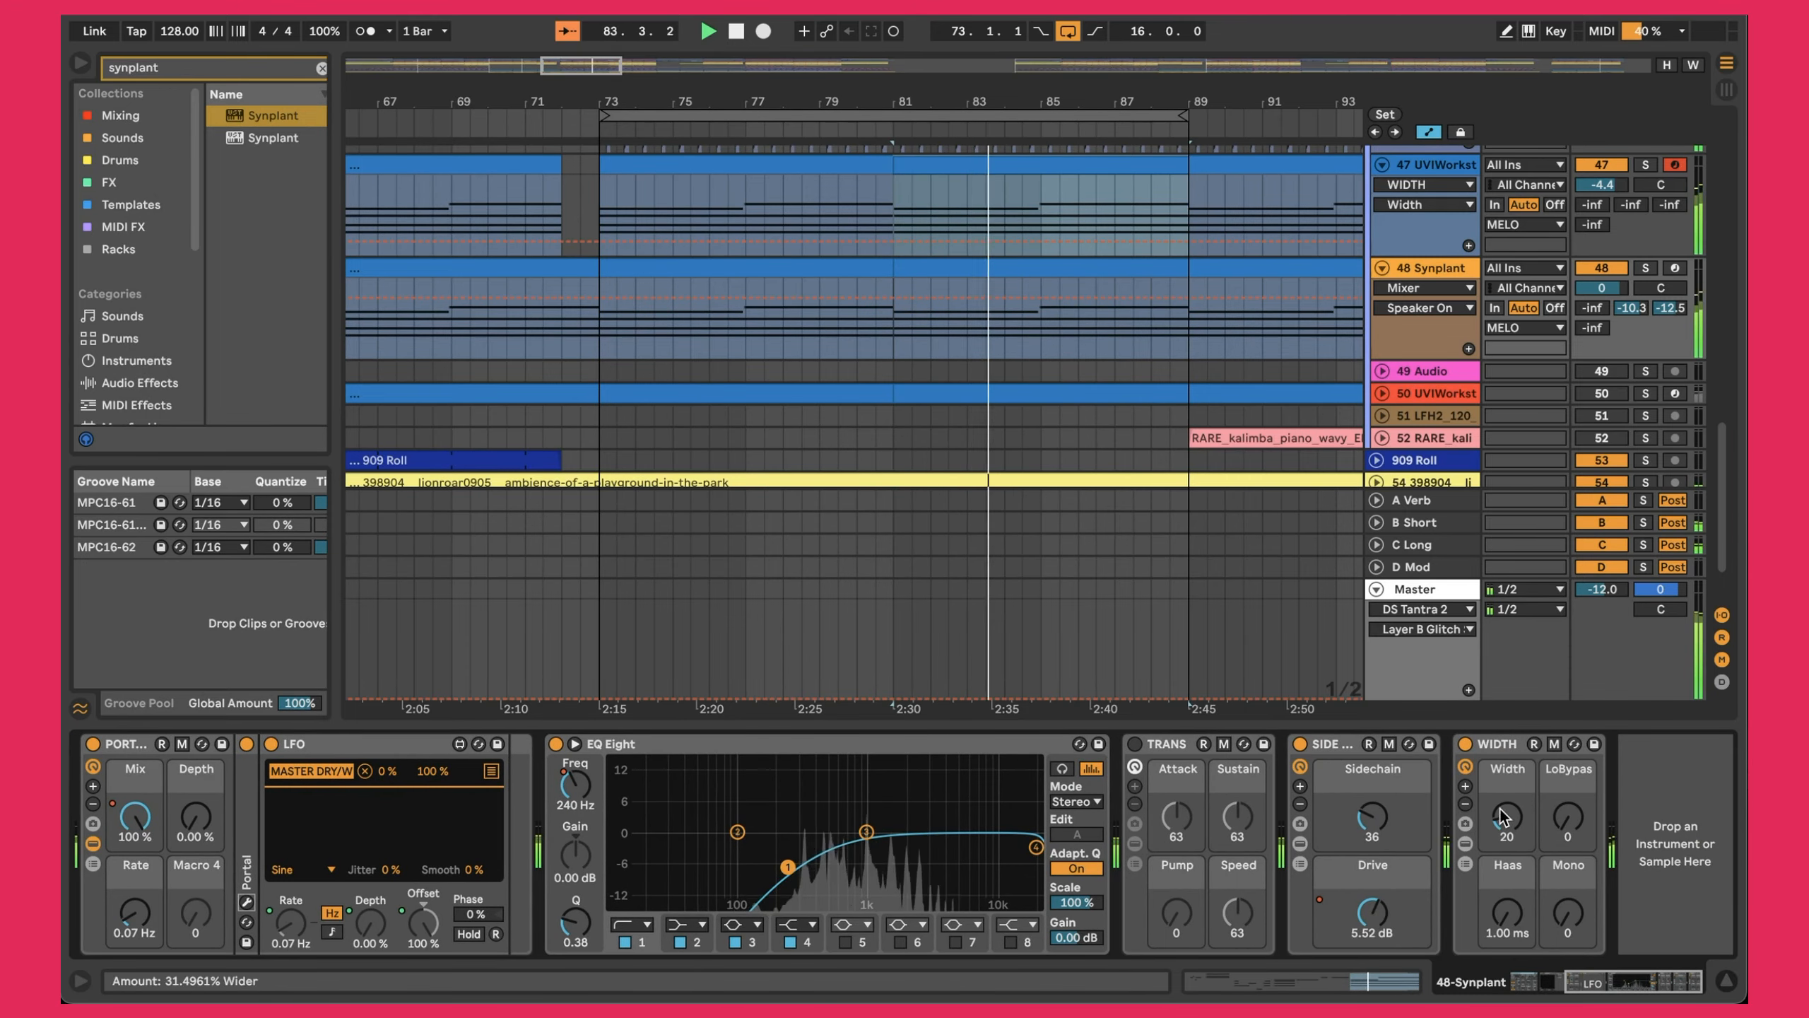
Unfold the VOX group and collapse the MELO group in the arrangement.
scroll(1108, 365, down, 1)
scroll(1108, 365, down, 2)
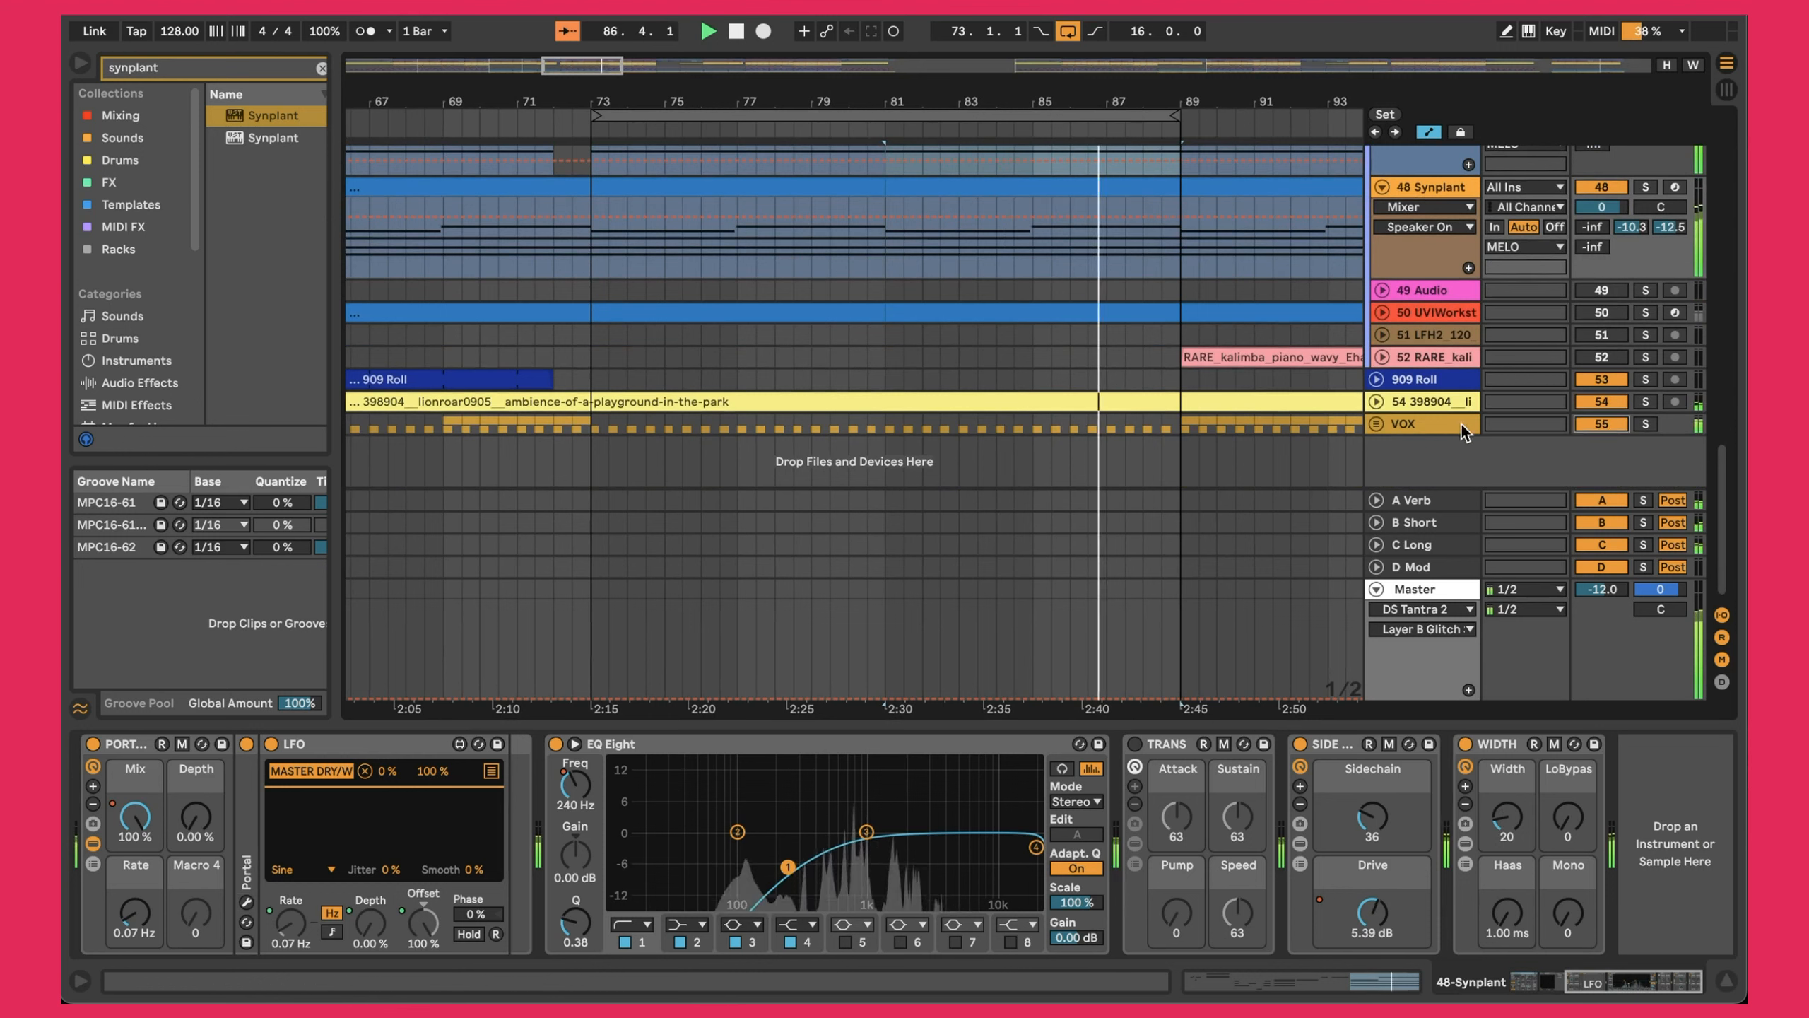
click(1376, 424)
scroll(1377, 428, up, 15)
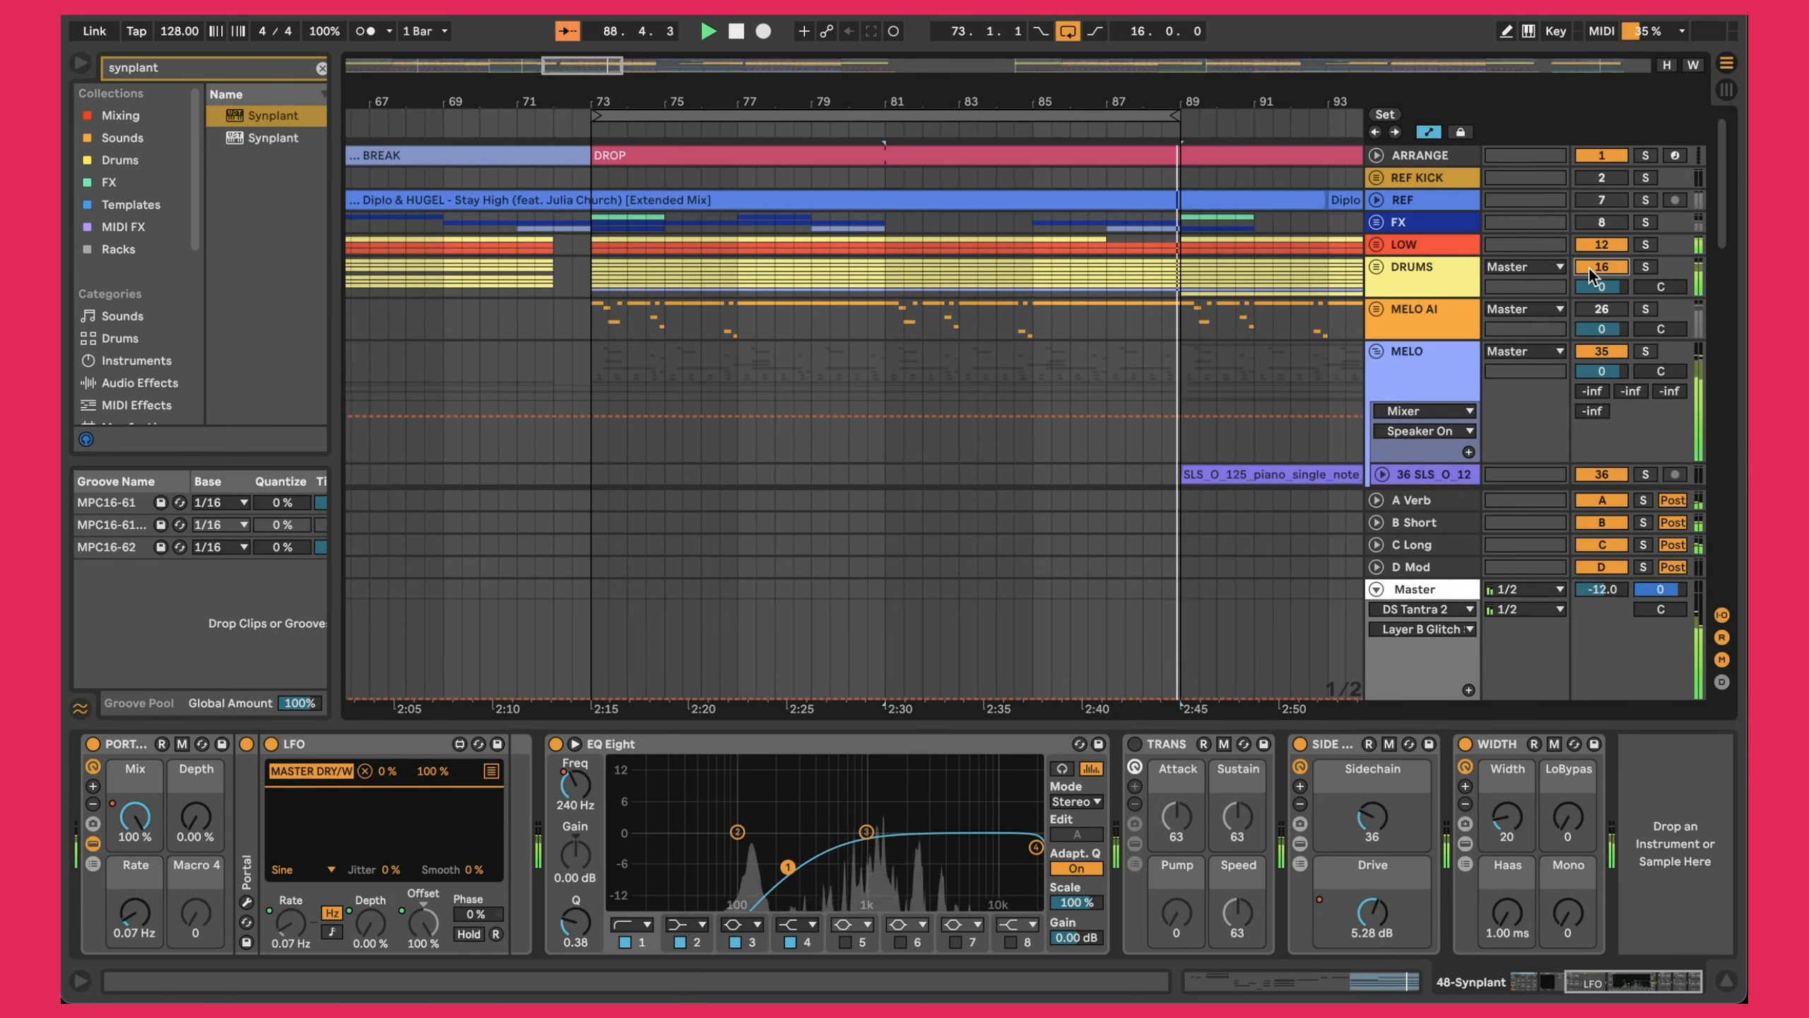
click(1376, 351)
Play the arrangement from bar 65 to listen to the vocal tracks in the VOX group.
scroll(1006, 347, down, 10)
scroll(1004, 342, left, 8)
scroll(1004, 342, up, 4)
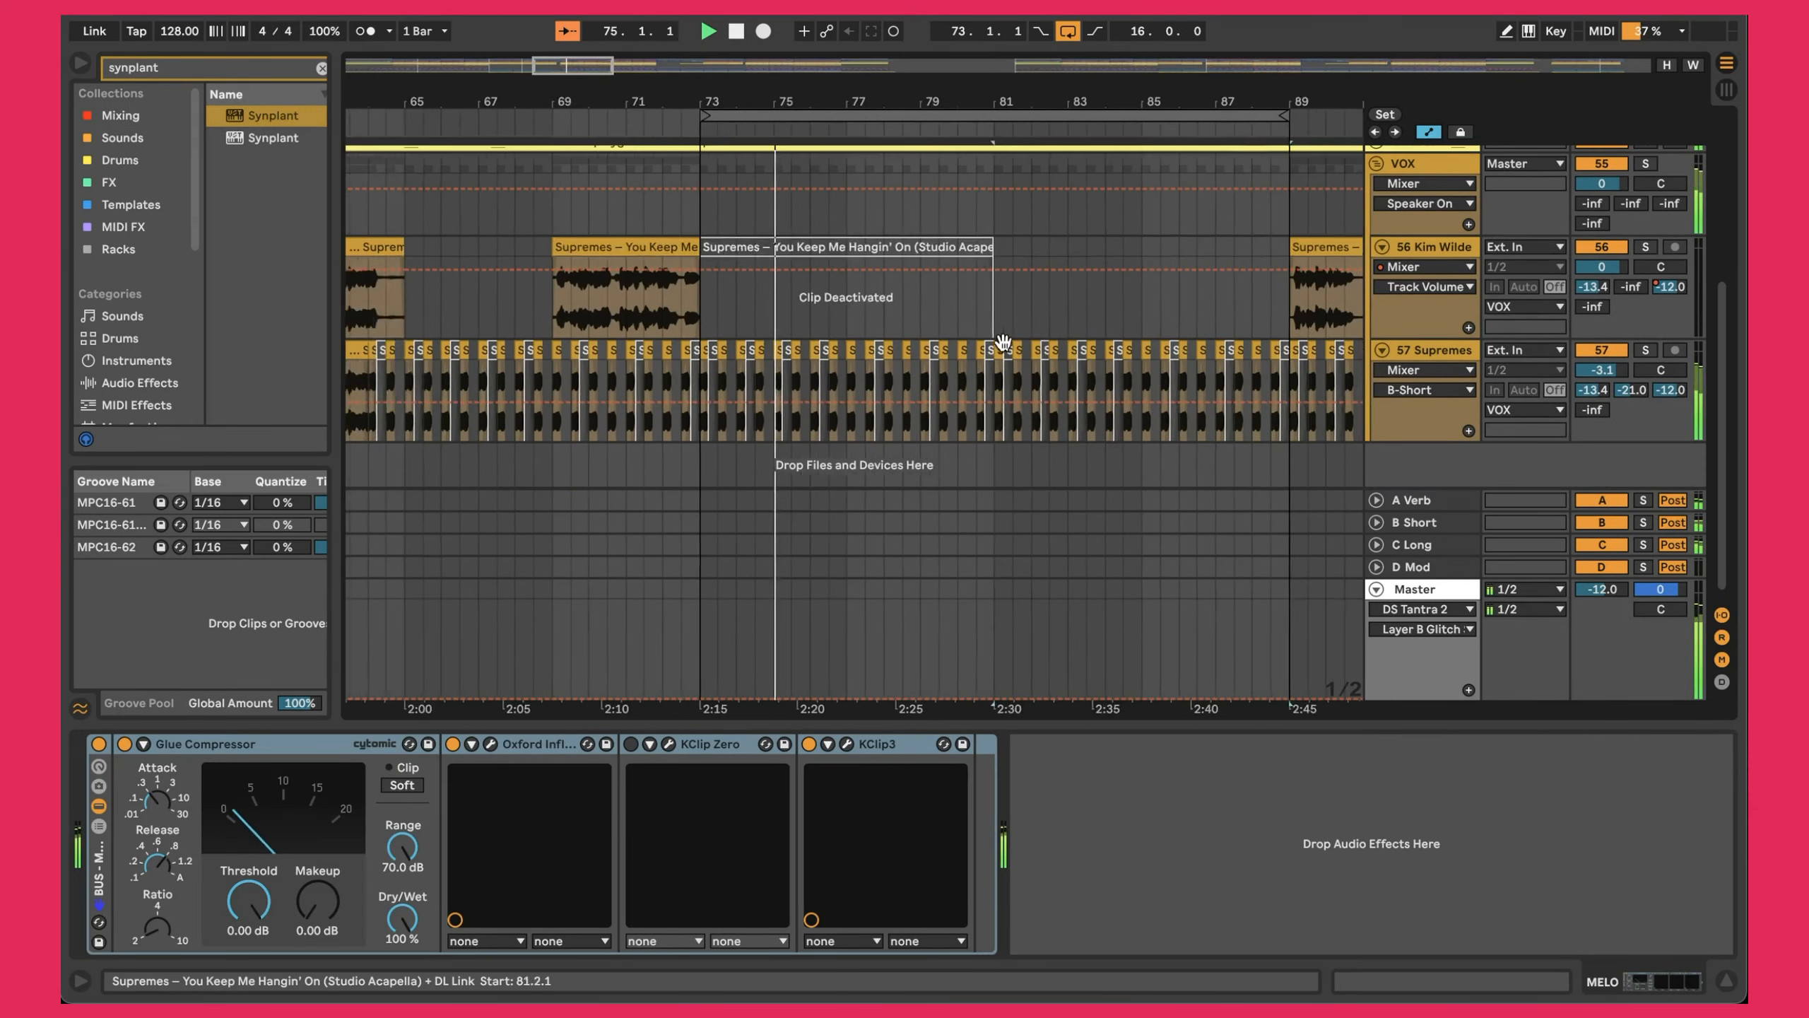
scroll(1004, 342, up, 3)
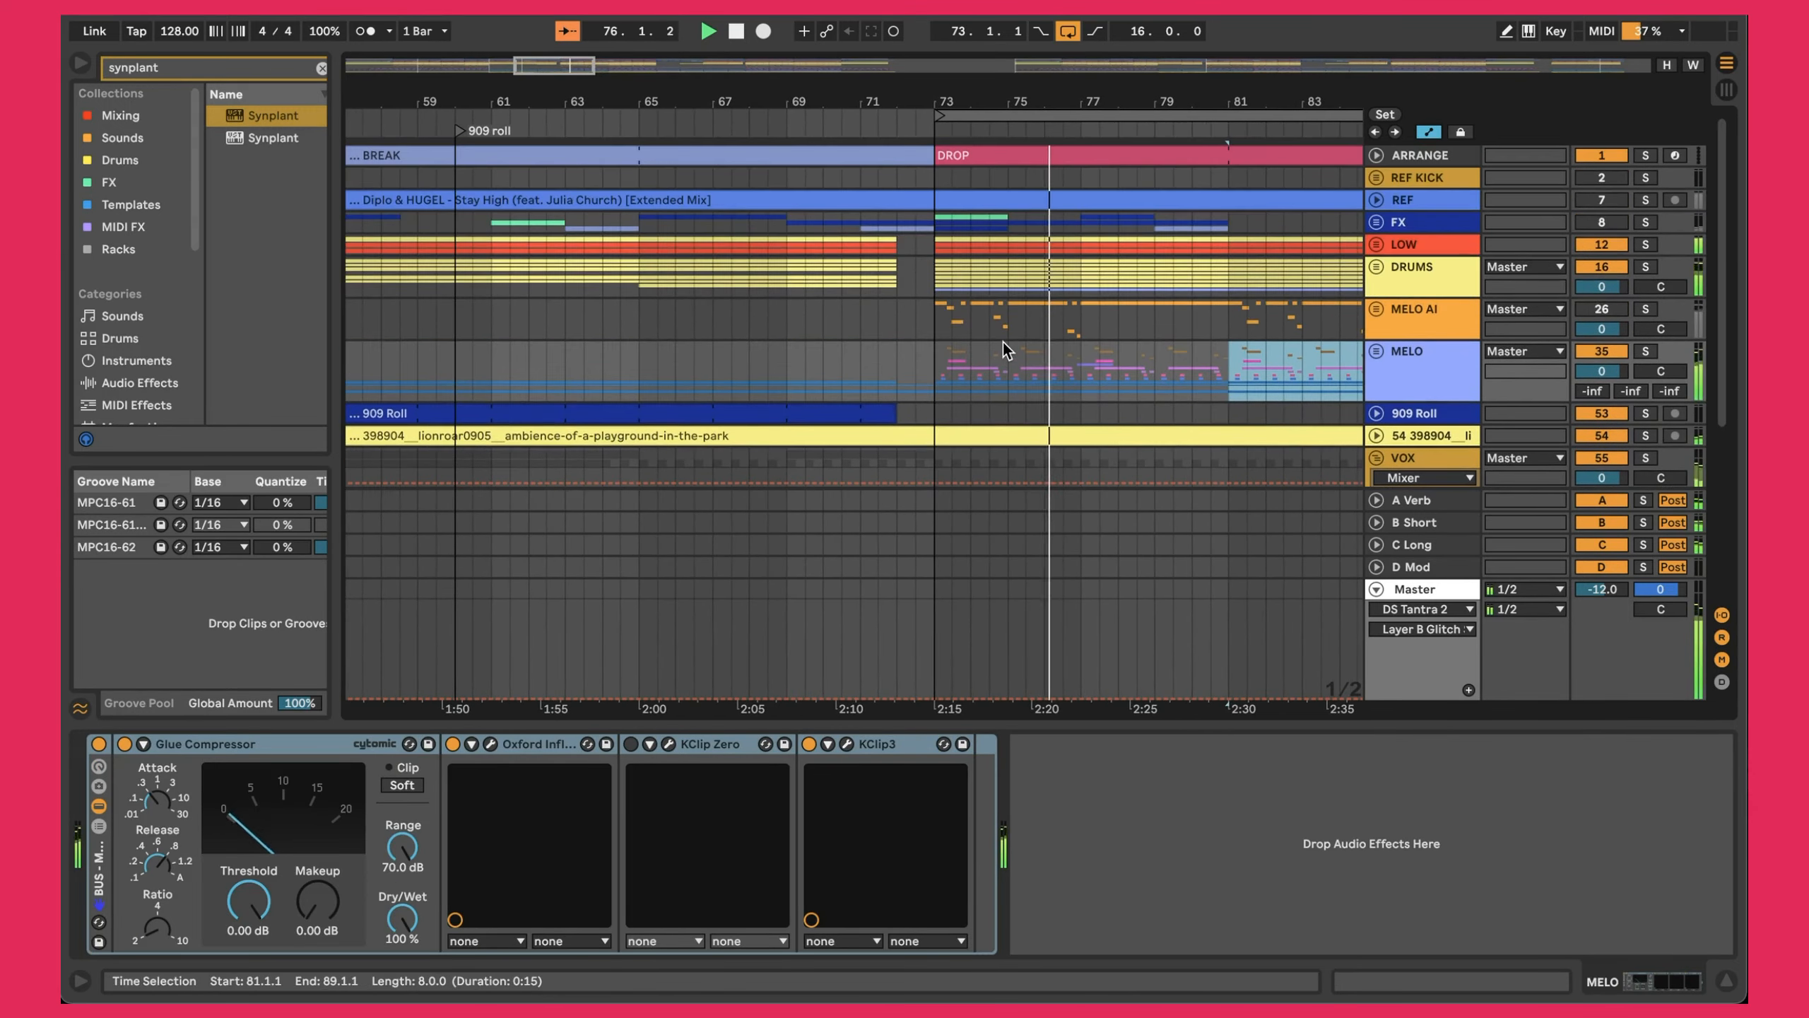
scroll(753, 297, down, 6)
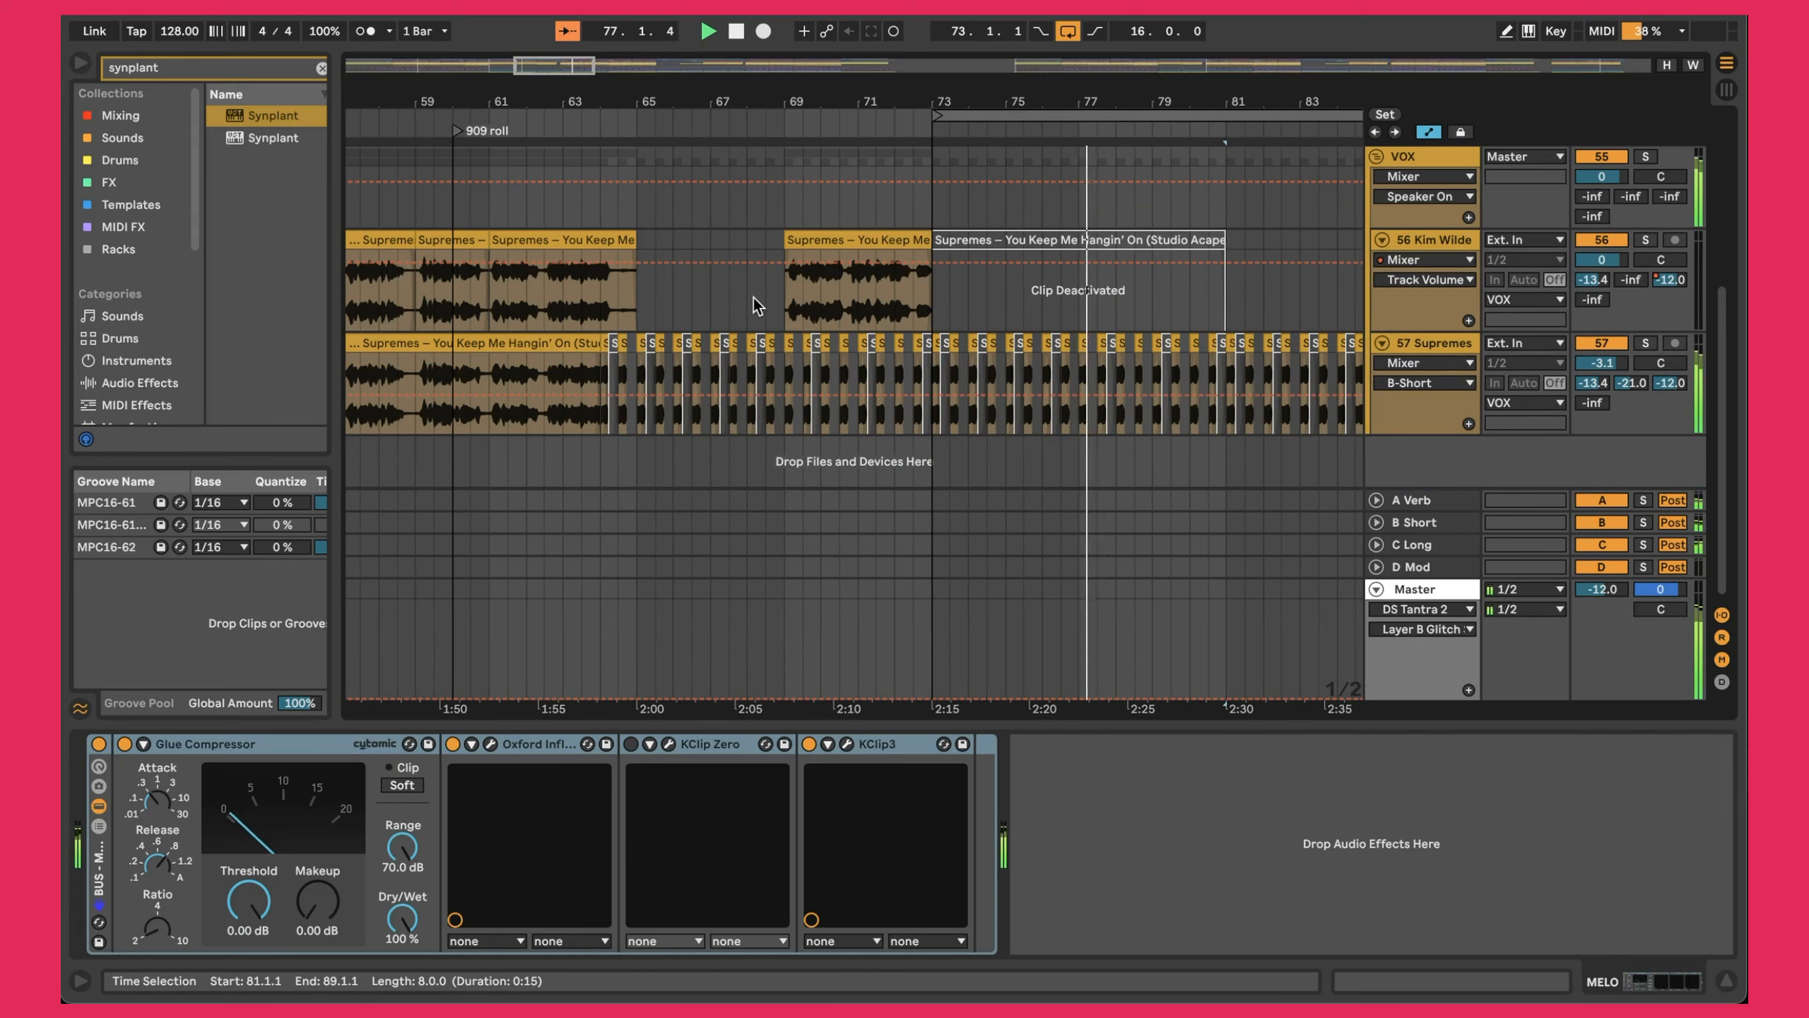
click(634, 207)
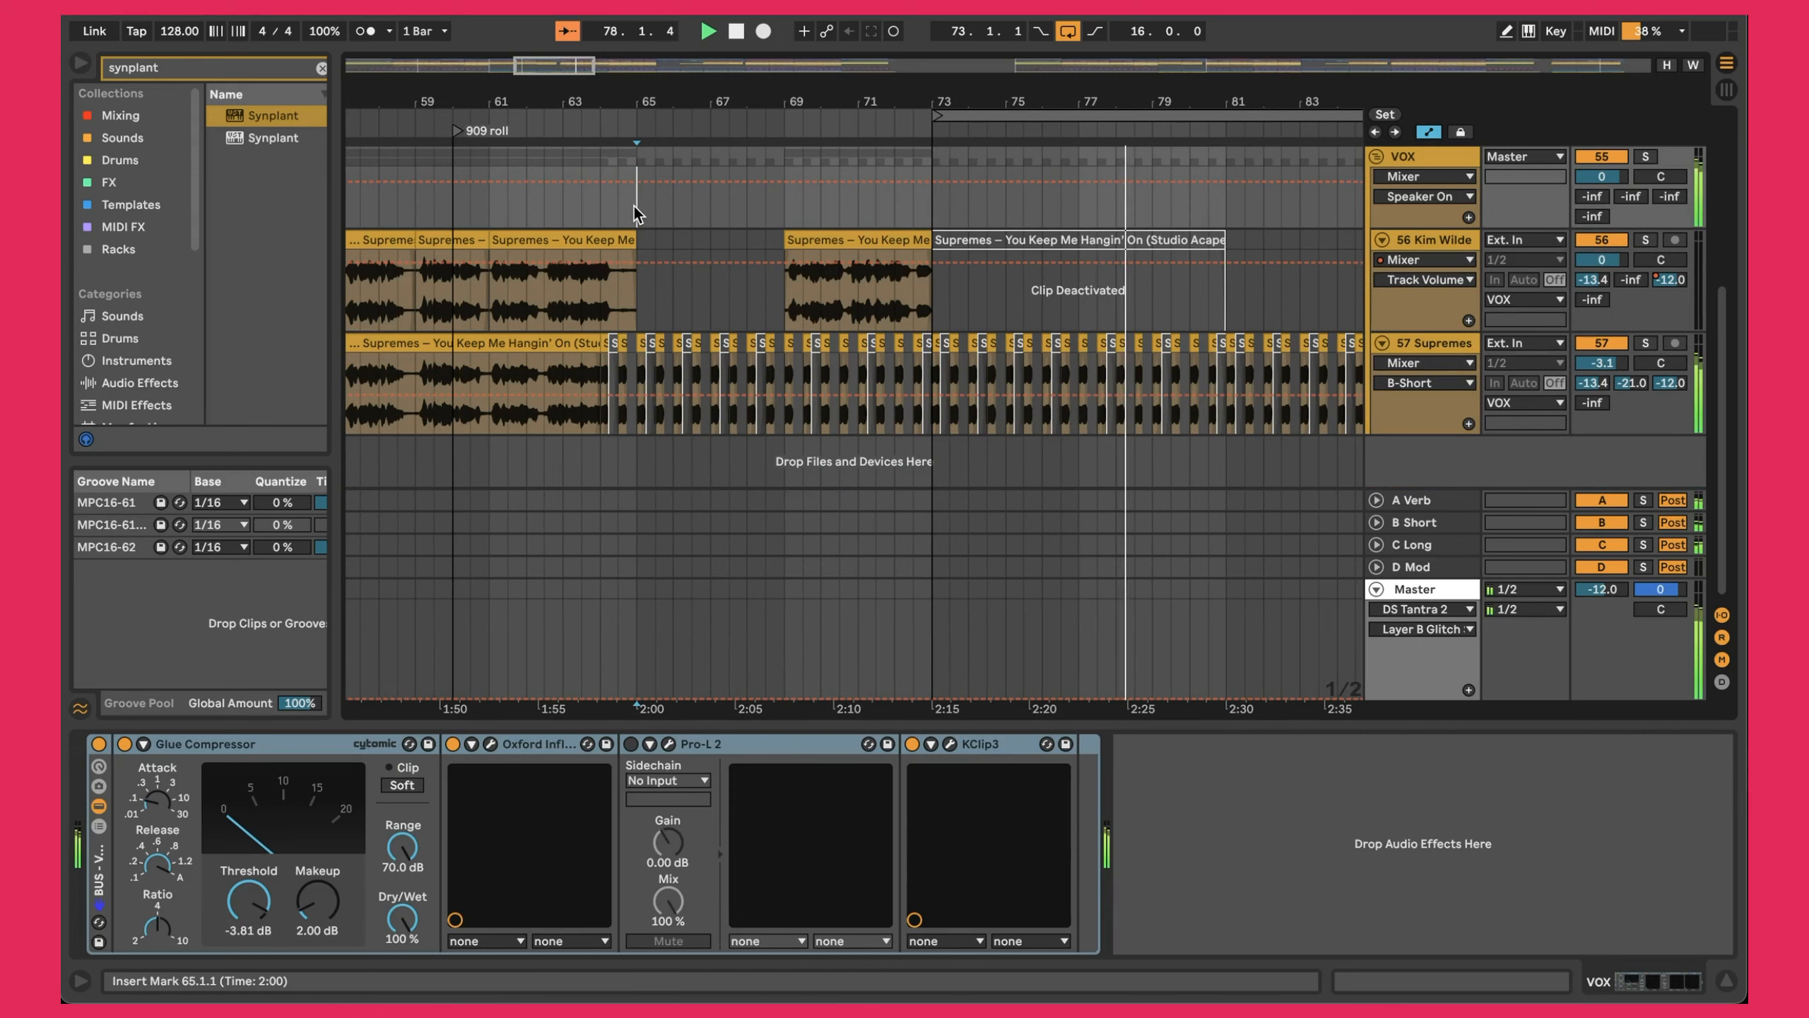
key(space)
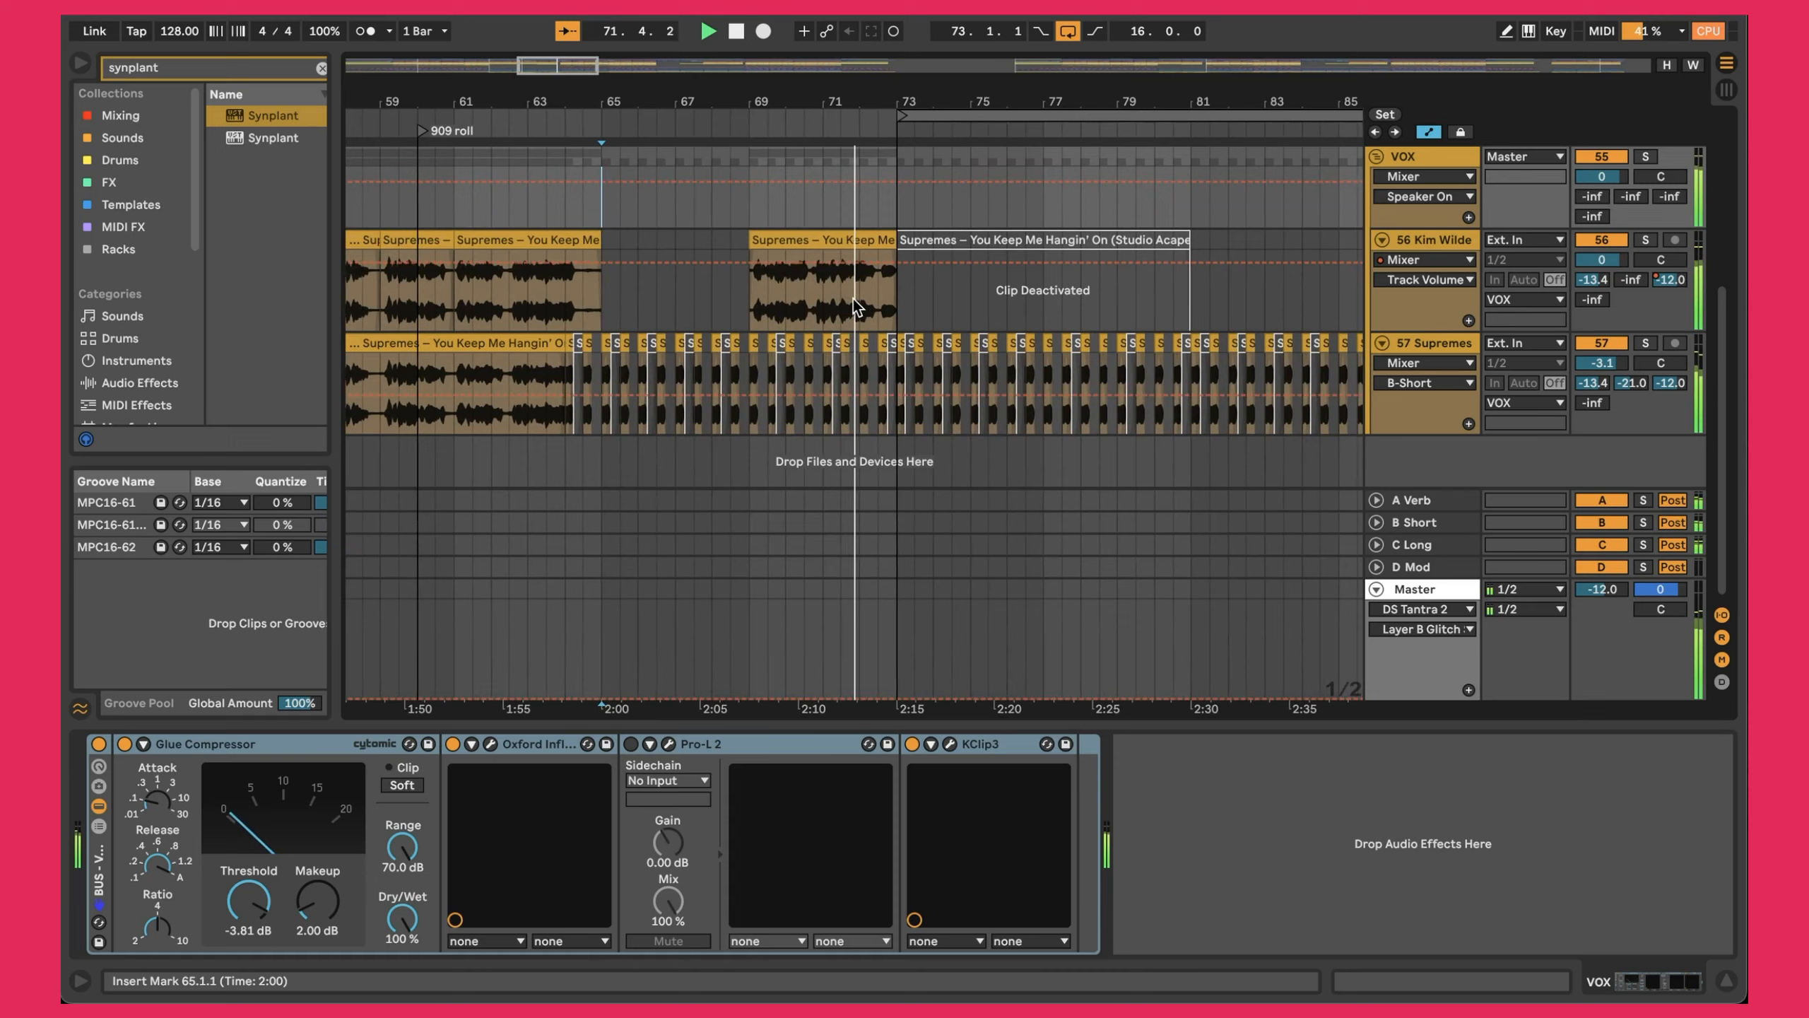
Select the chopped vocal near 73.3.1 on track 57 Supremes to view its clips and effects chain.
scroll(853, 299, up, 5)
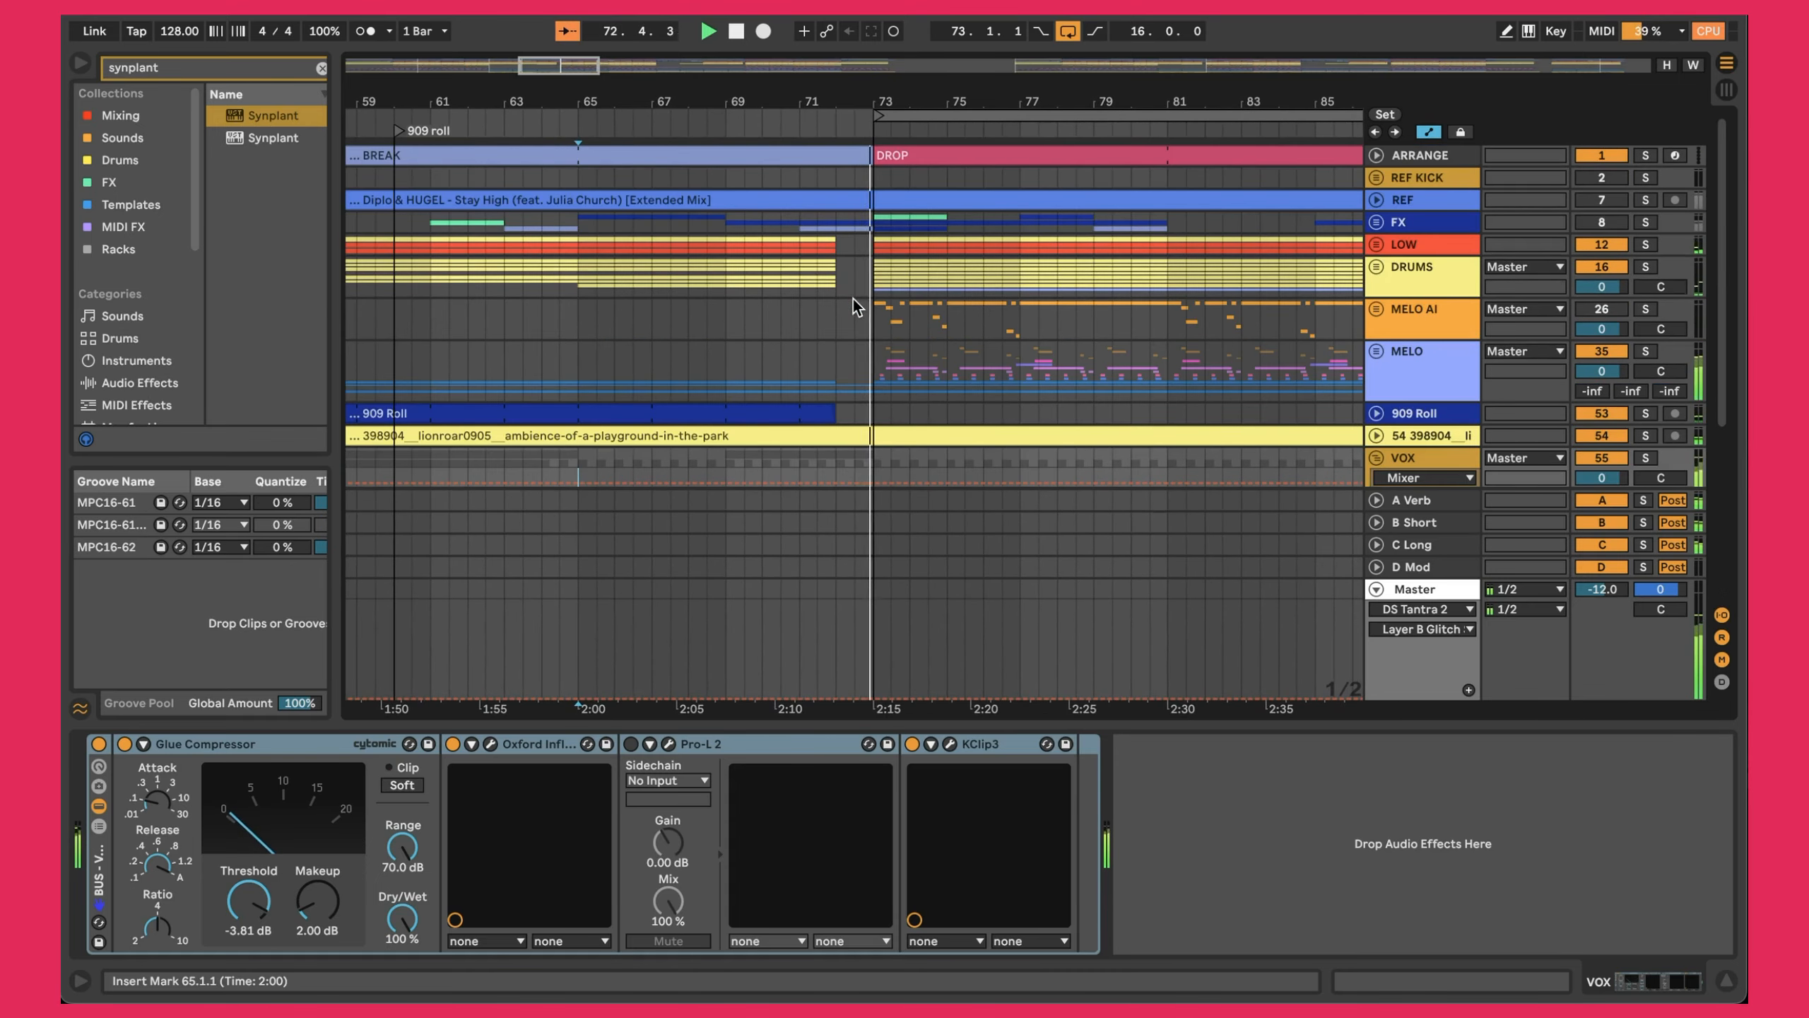
scroll(941, 215, down, 6)
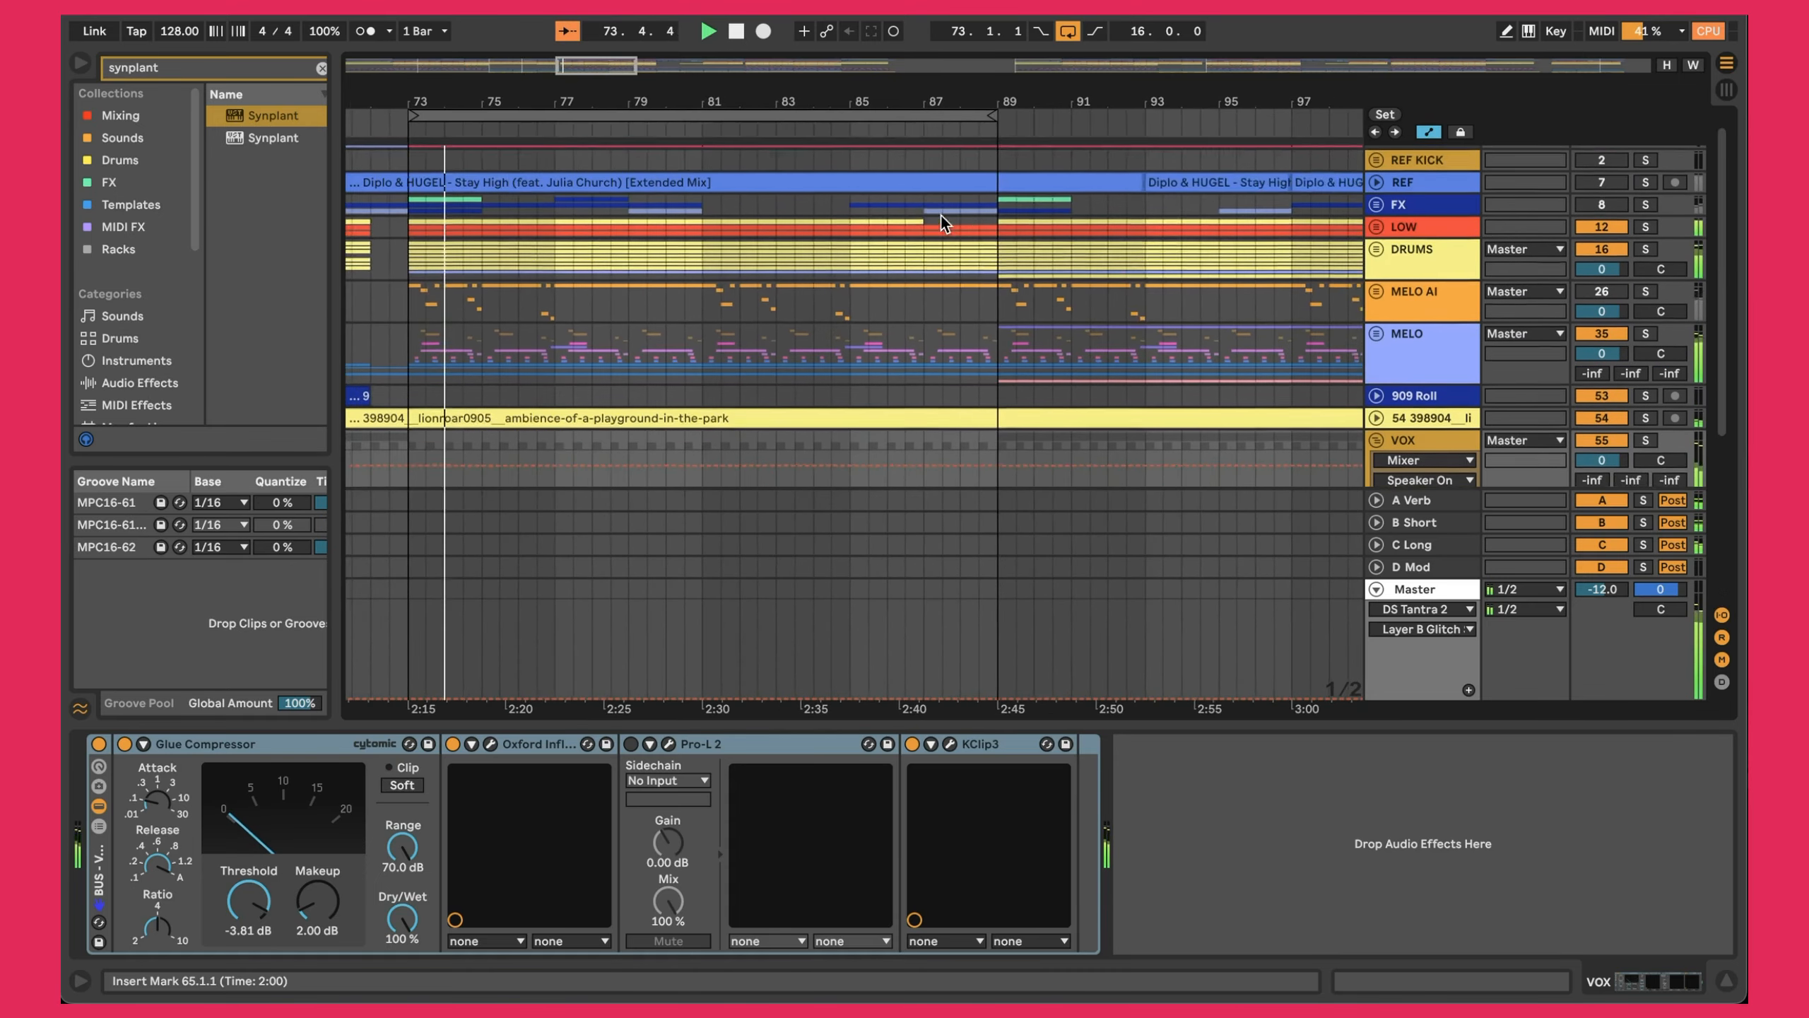
click(439, 377)
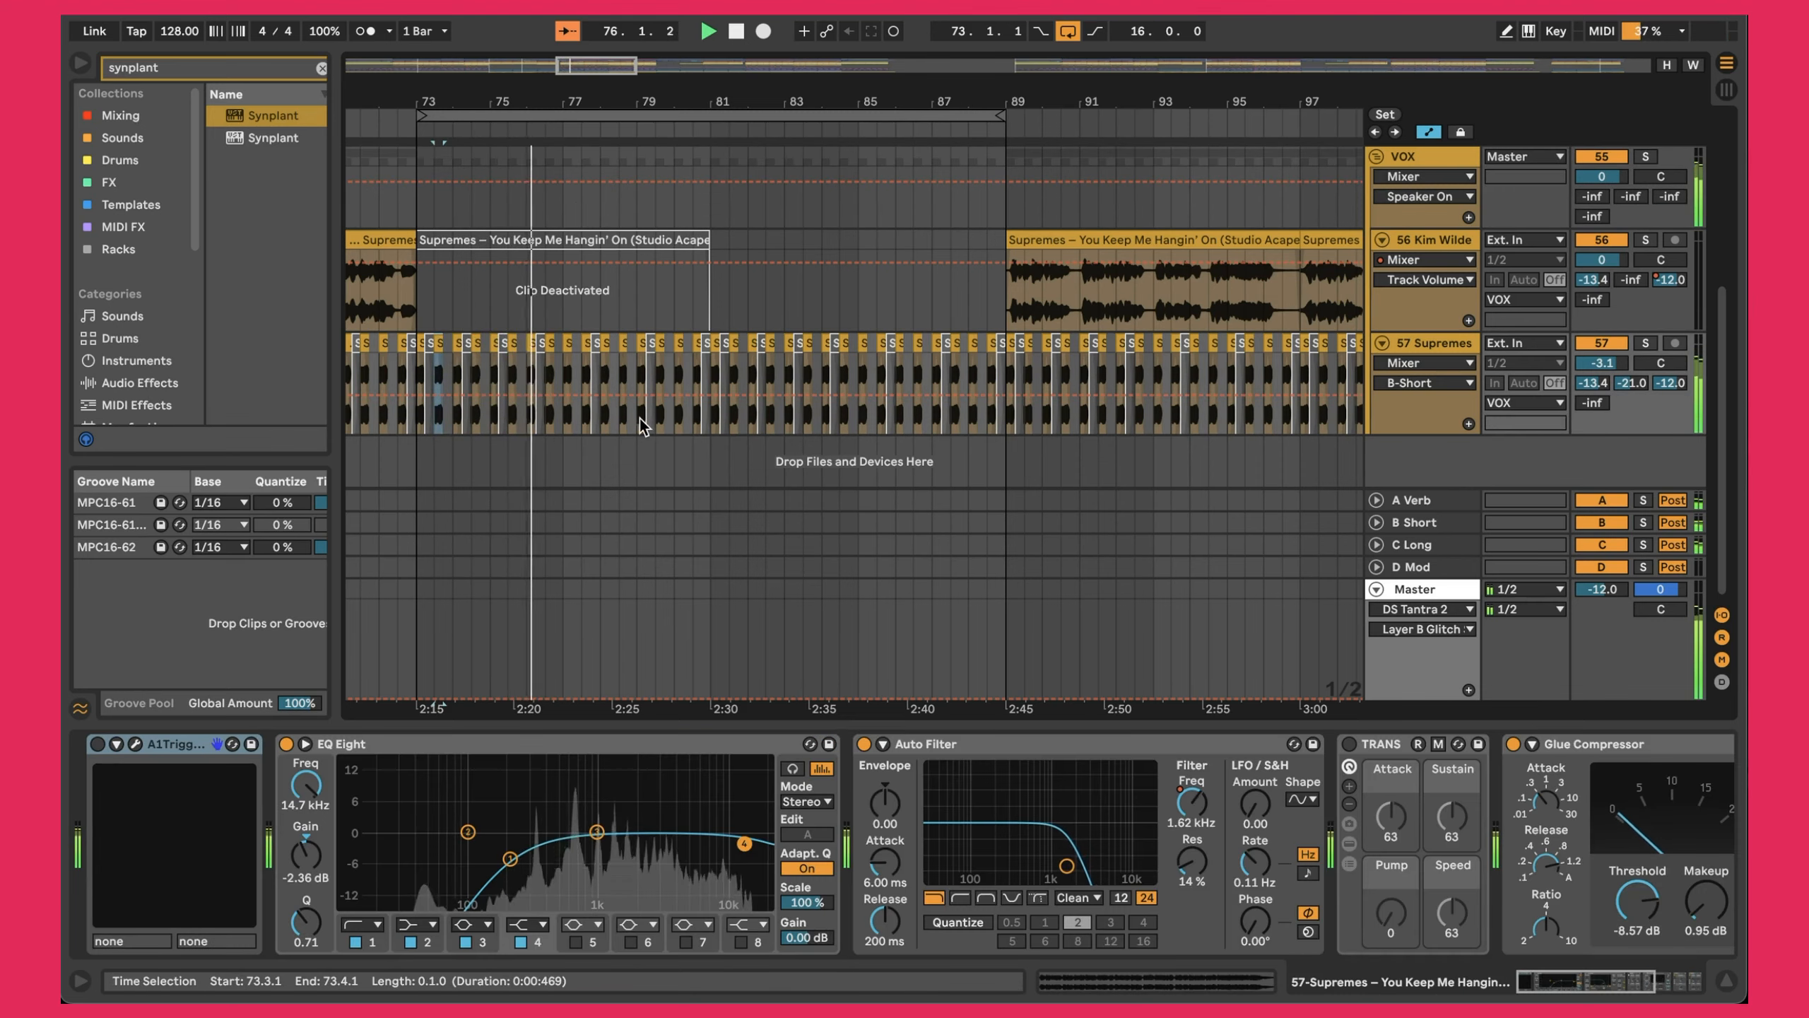
Play the vocal clips on track 56 Kim Wilde from bar 89.
scroll(641, 407, up, 2)
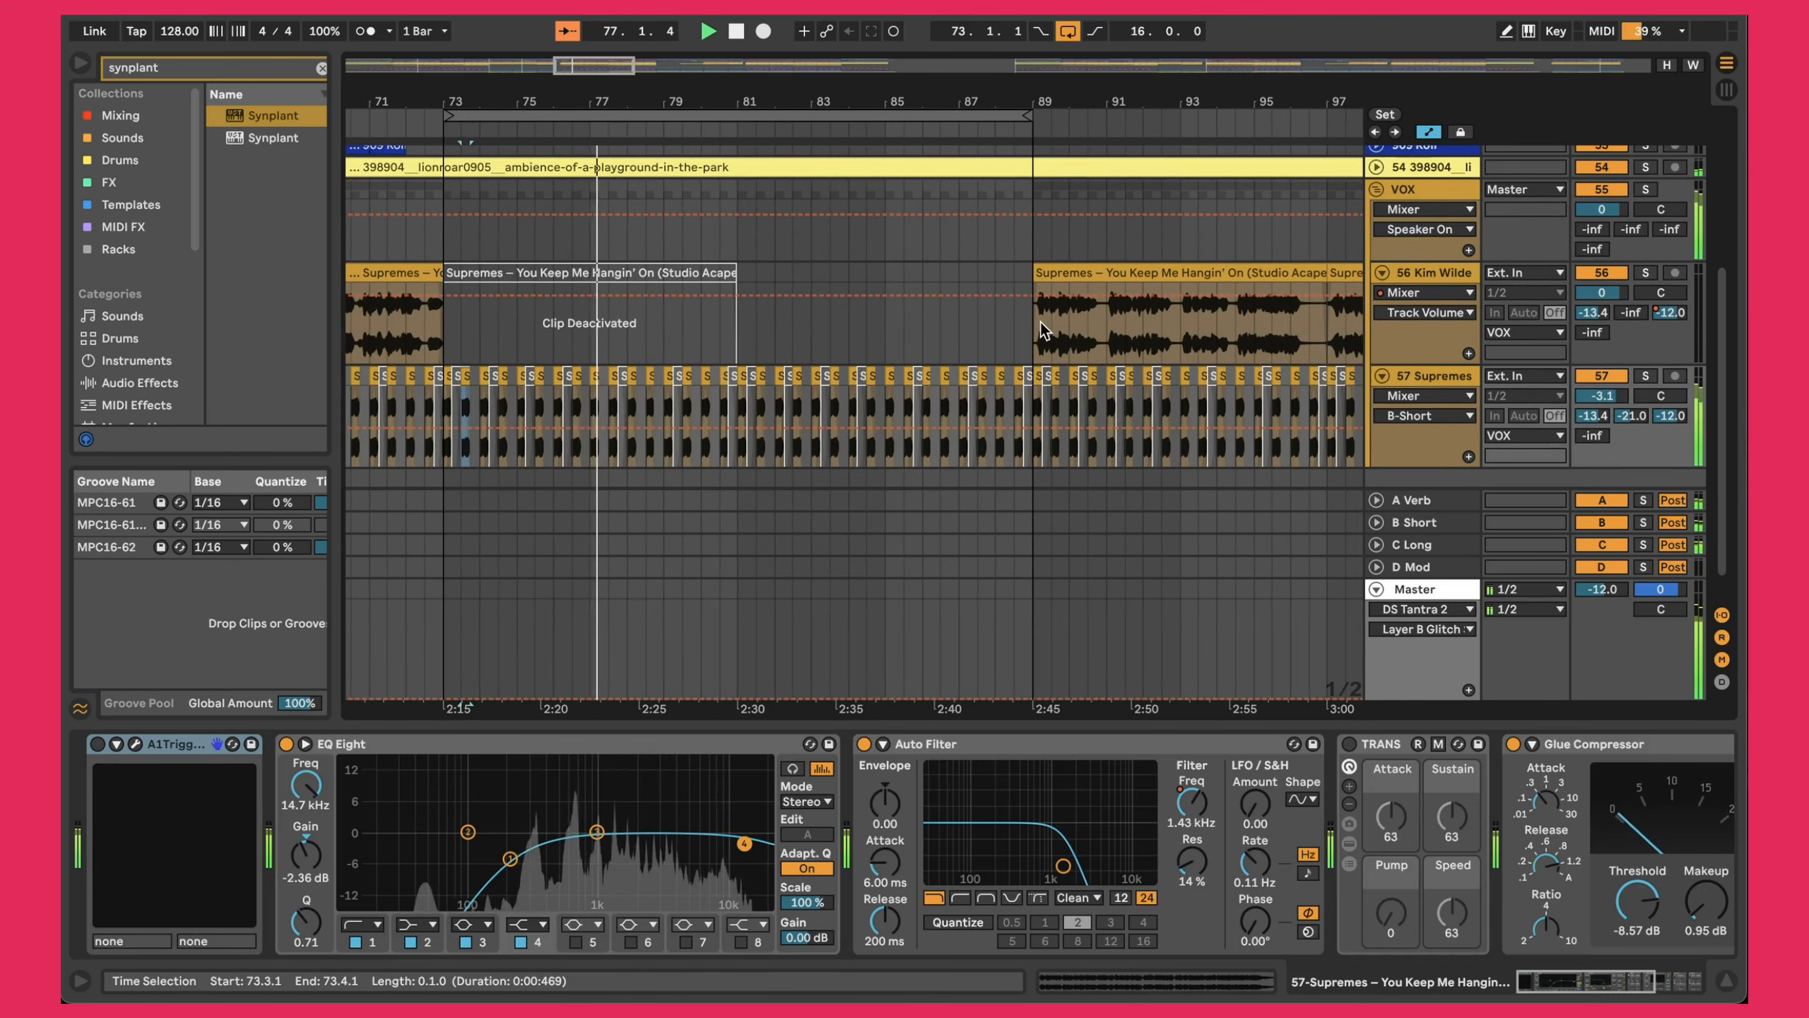
click(1034, 332)
key(space)
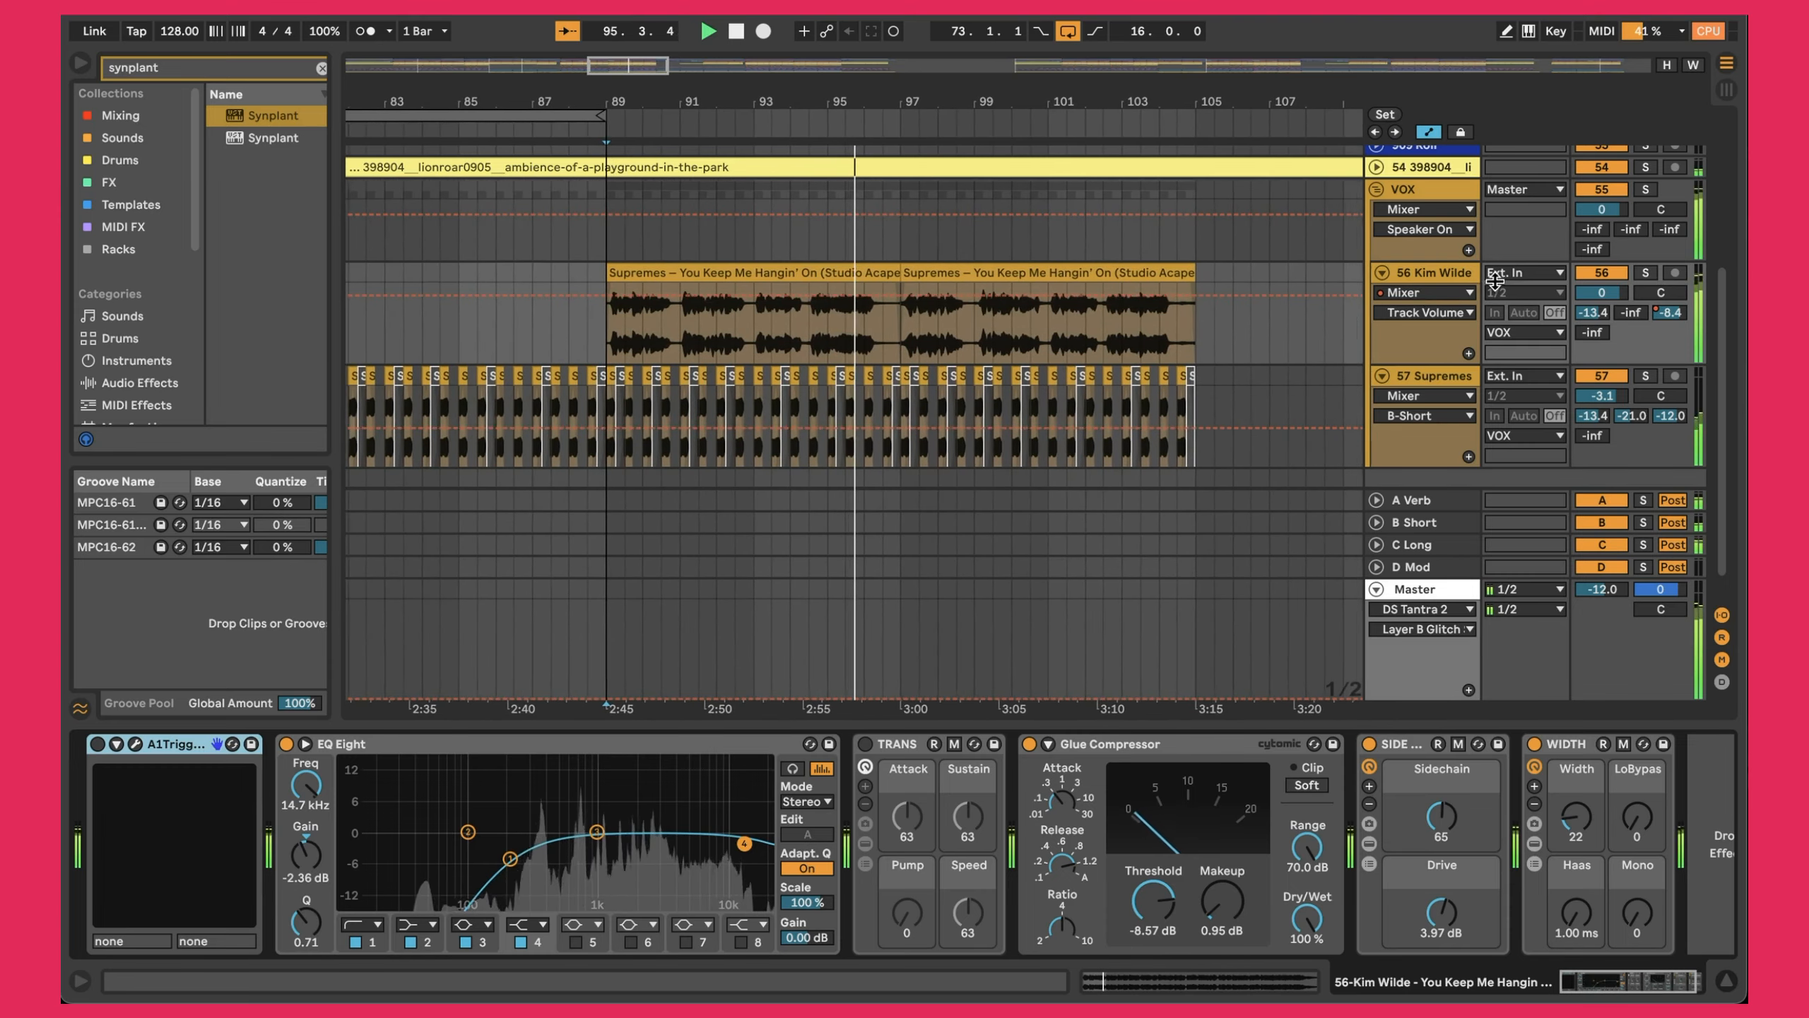
Deactivate track 56 Kim Wilde and examine its effects chain, including the Glue Compressor's ratio.
click(1586, 275)
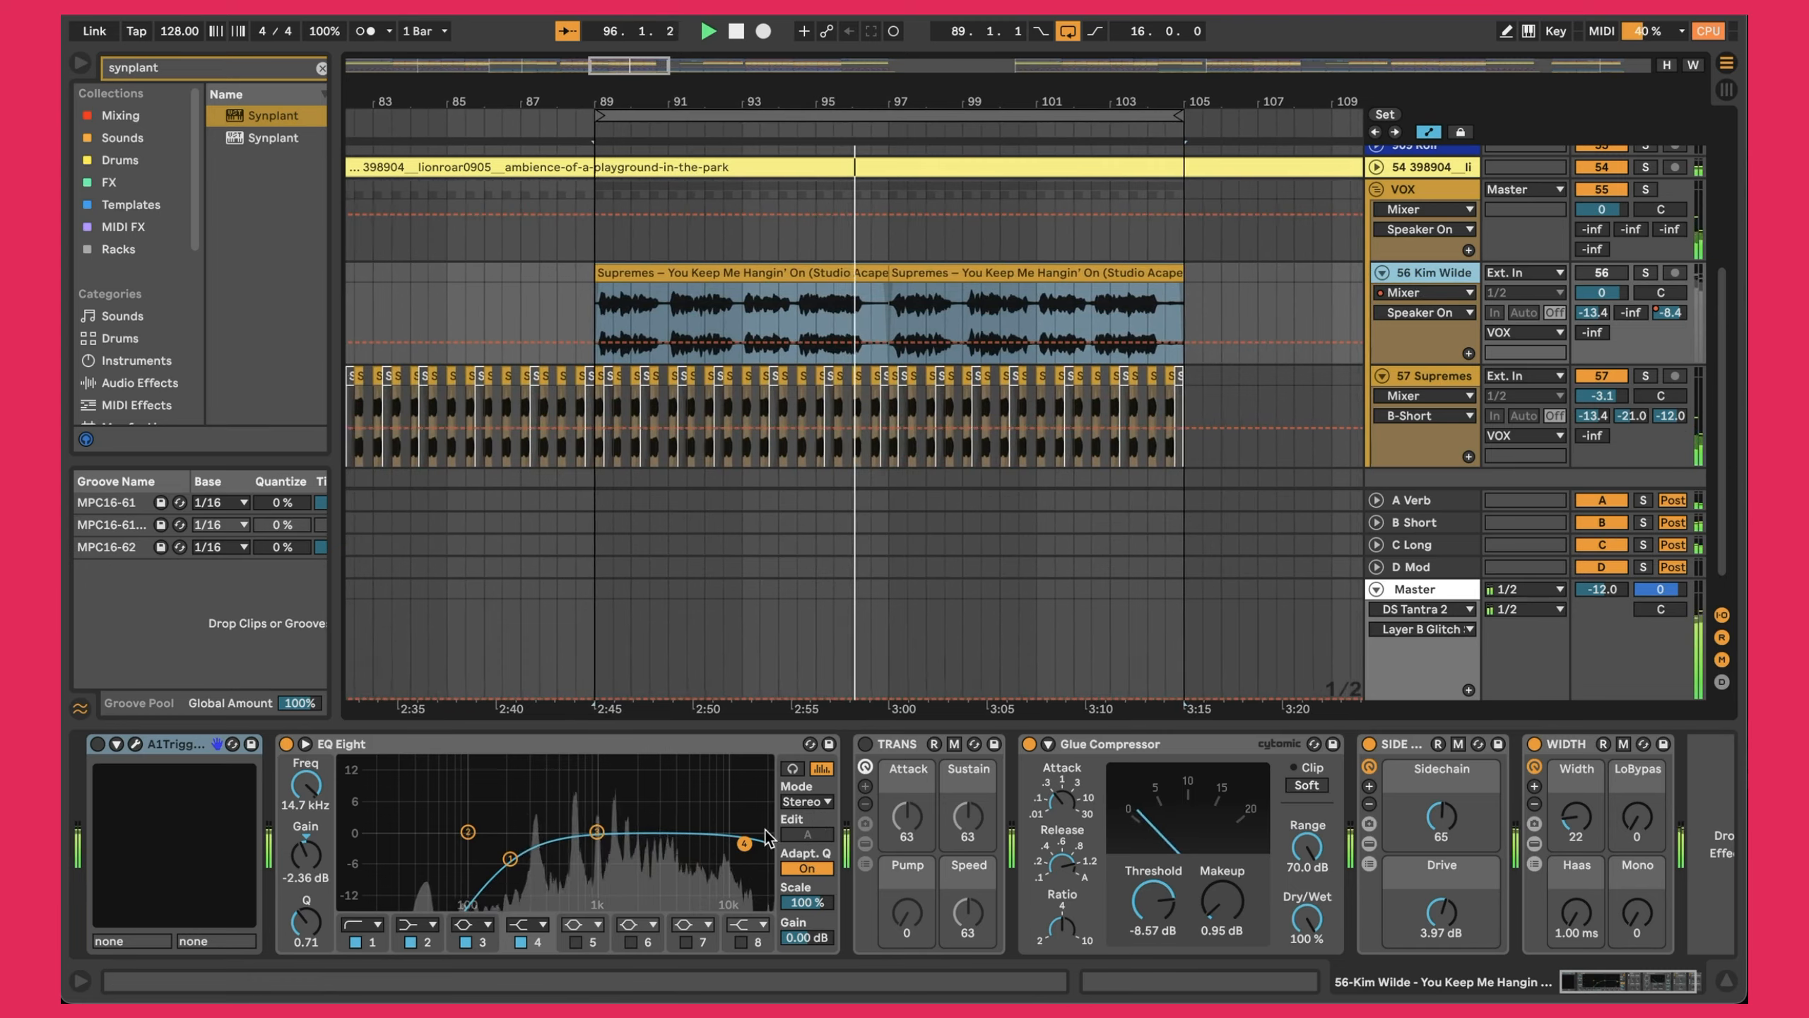
click(1178, 746)
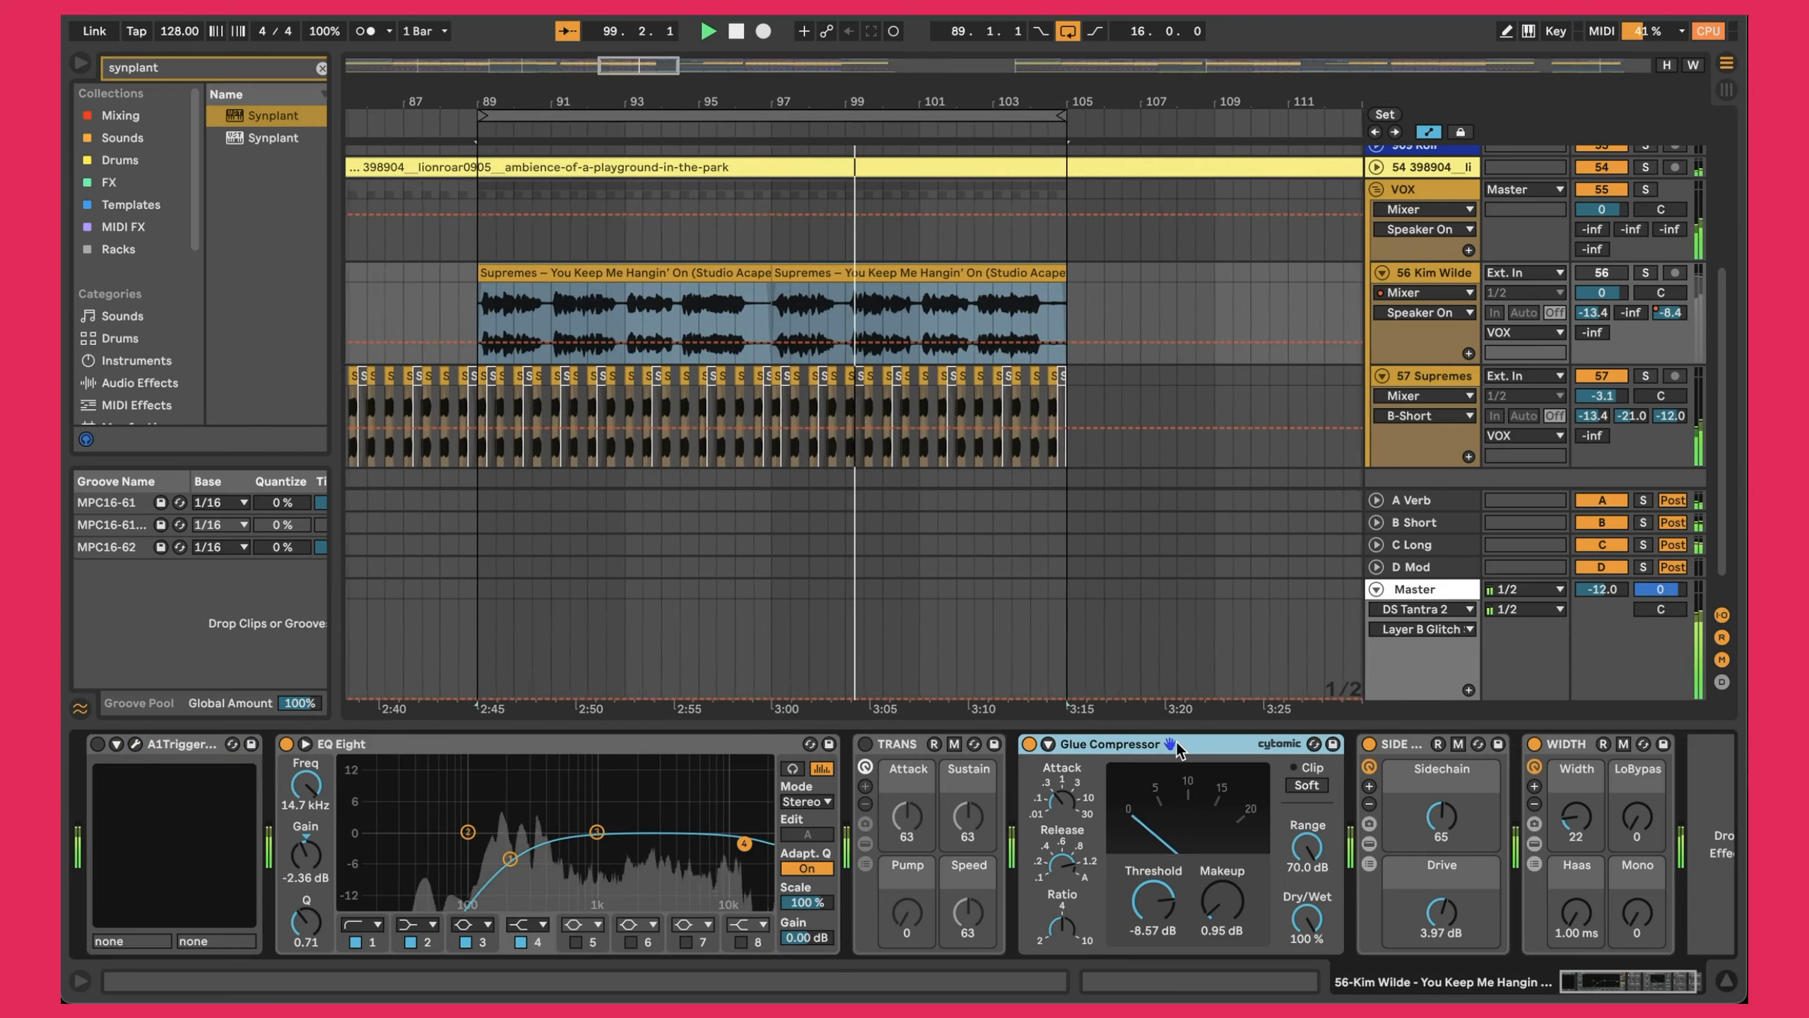
click(1065, 863)
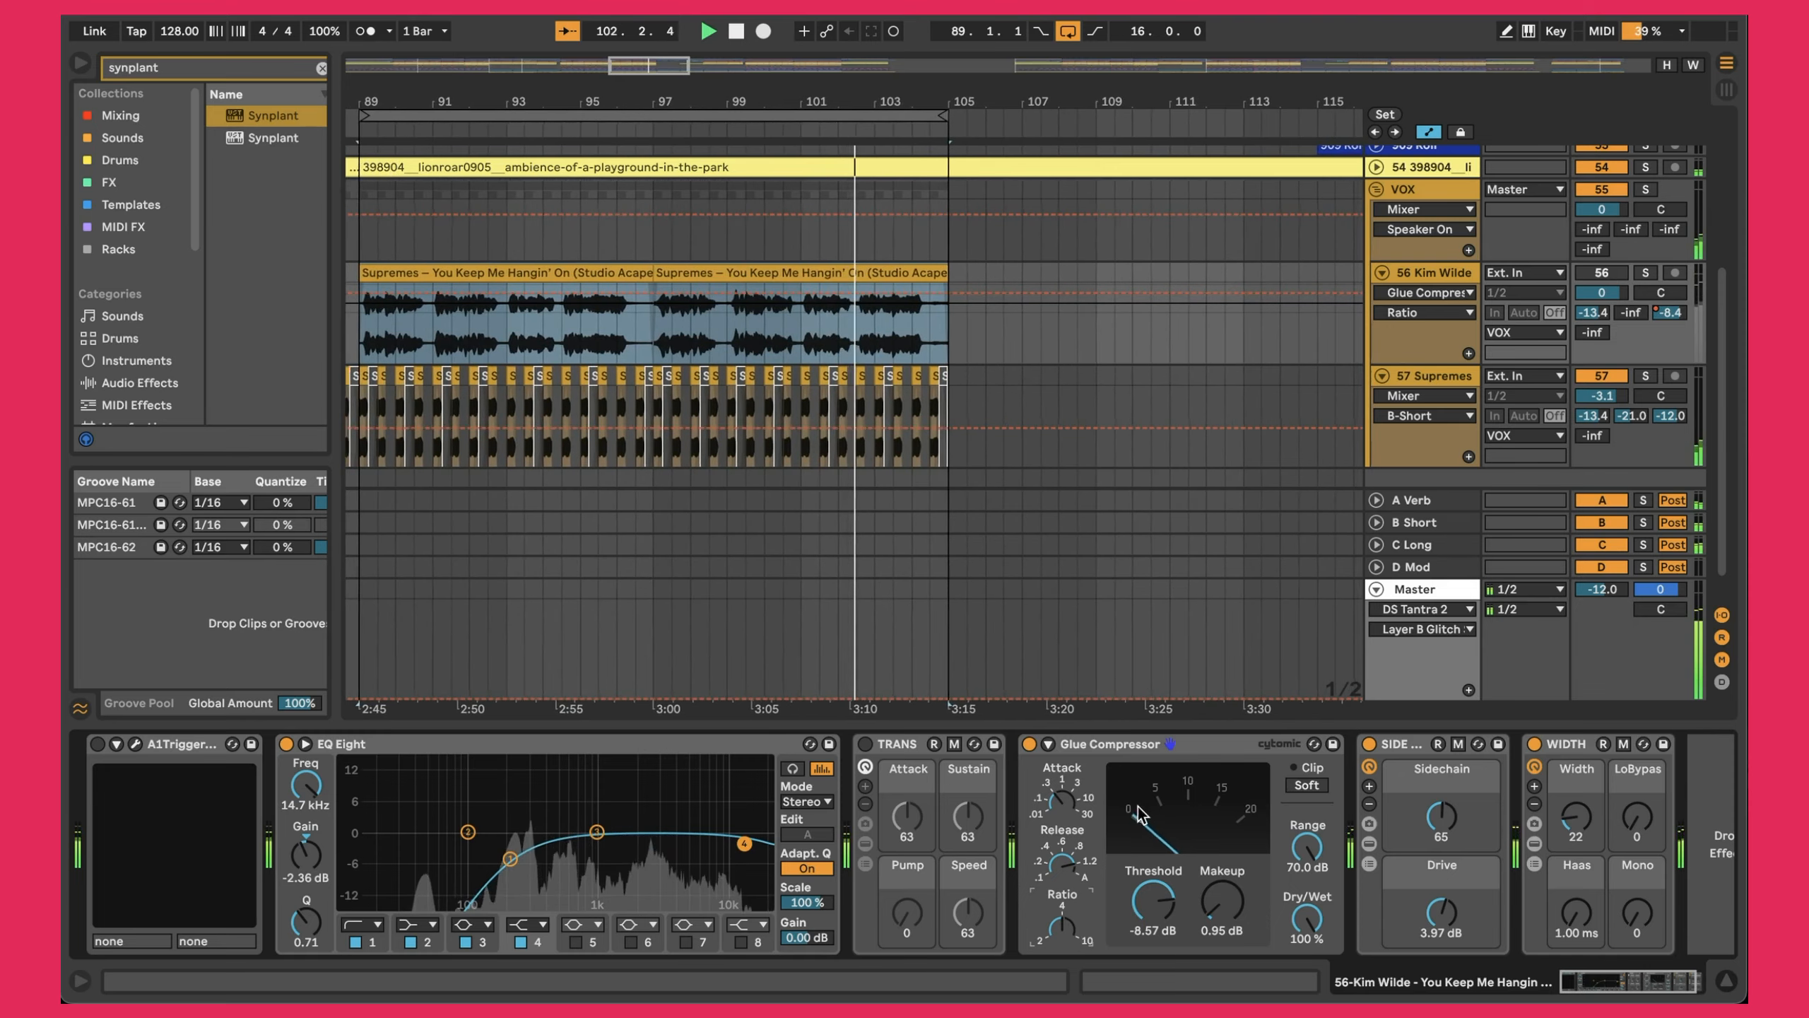
scroll(1132, 812, right, 2)
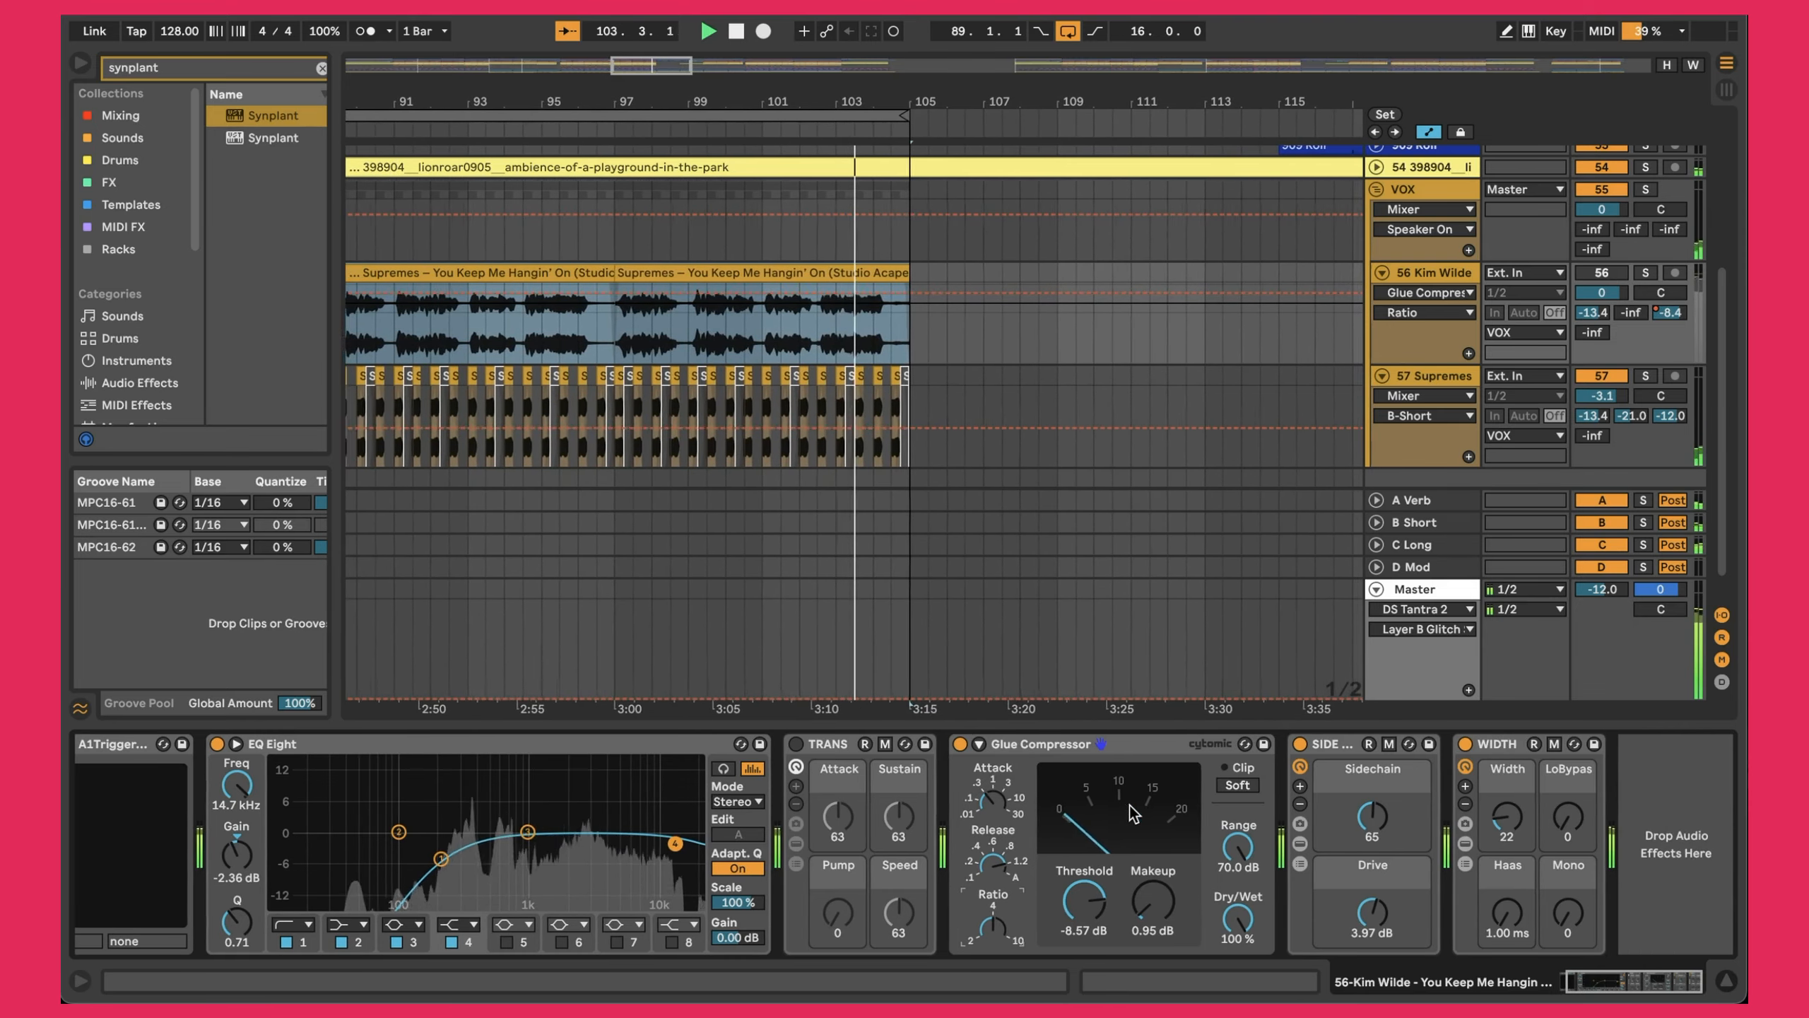
Show the Auto Filter frequency automation on track 57 Supremes and inspect its curve across the whole vocal section.
click(994, 392)
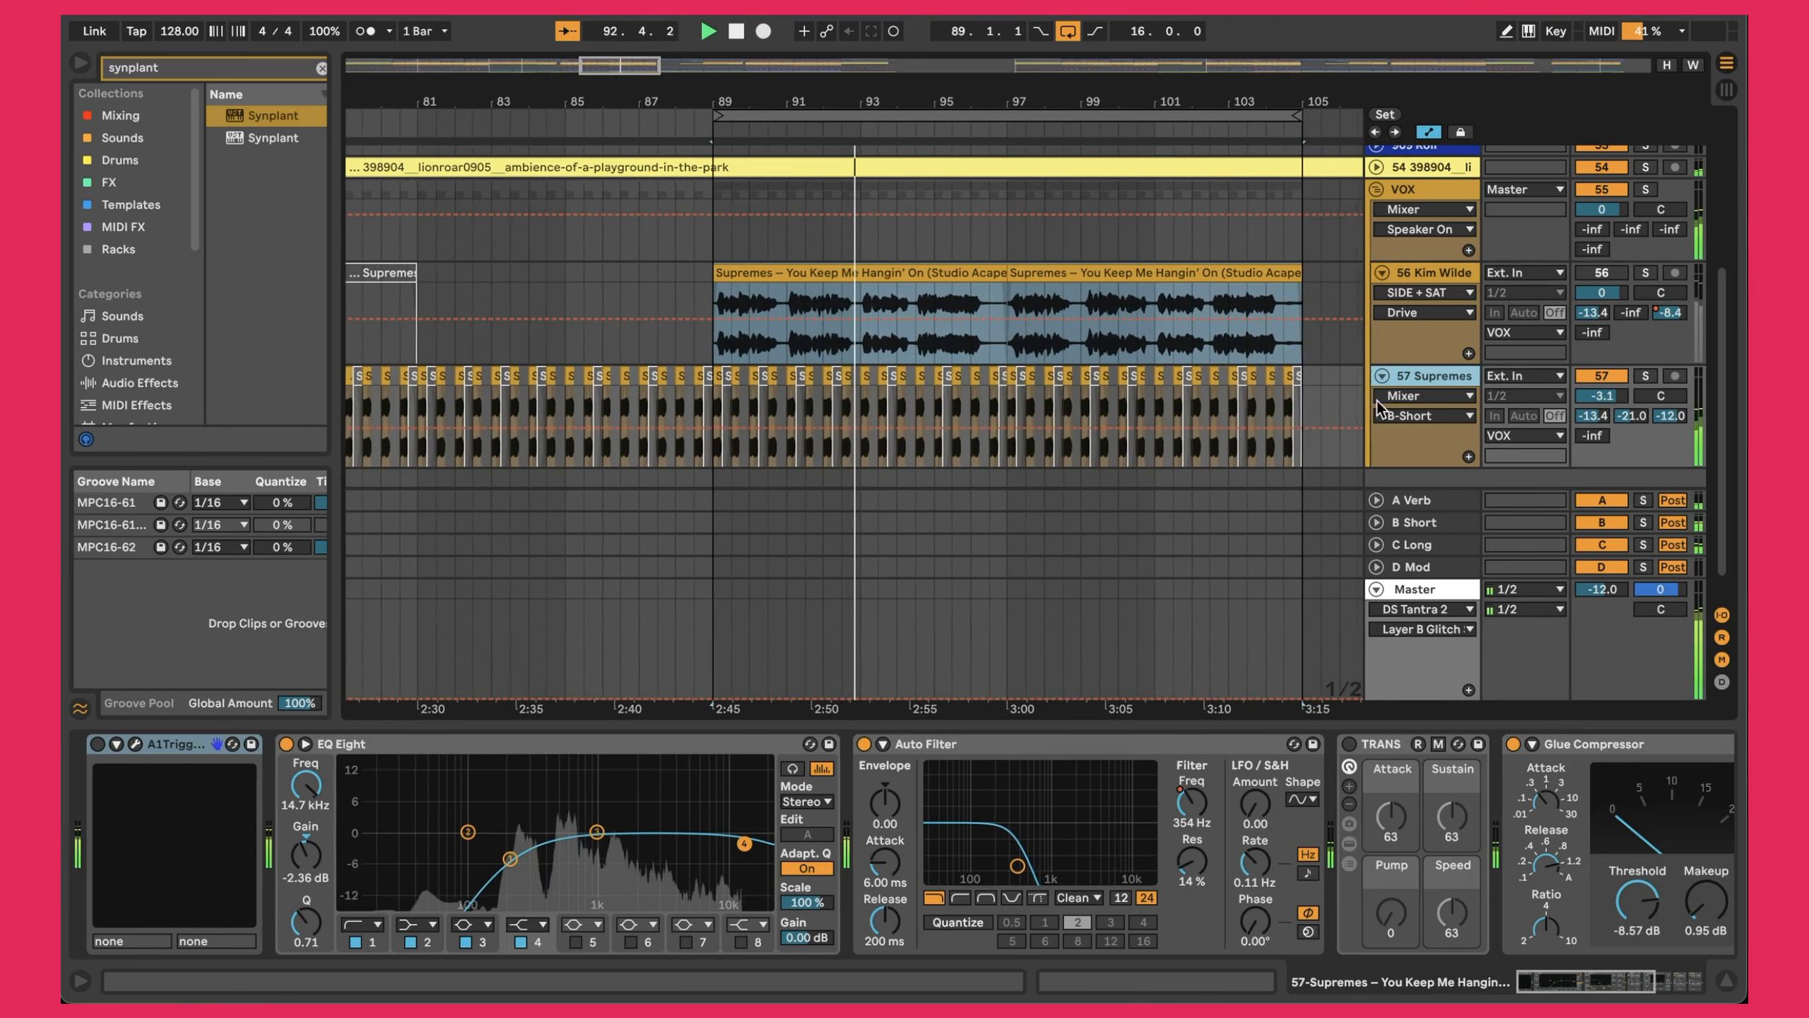
scroll(583, 868, right, 3)
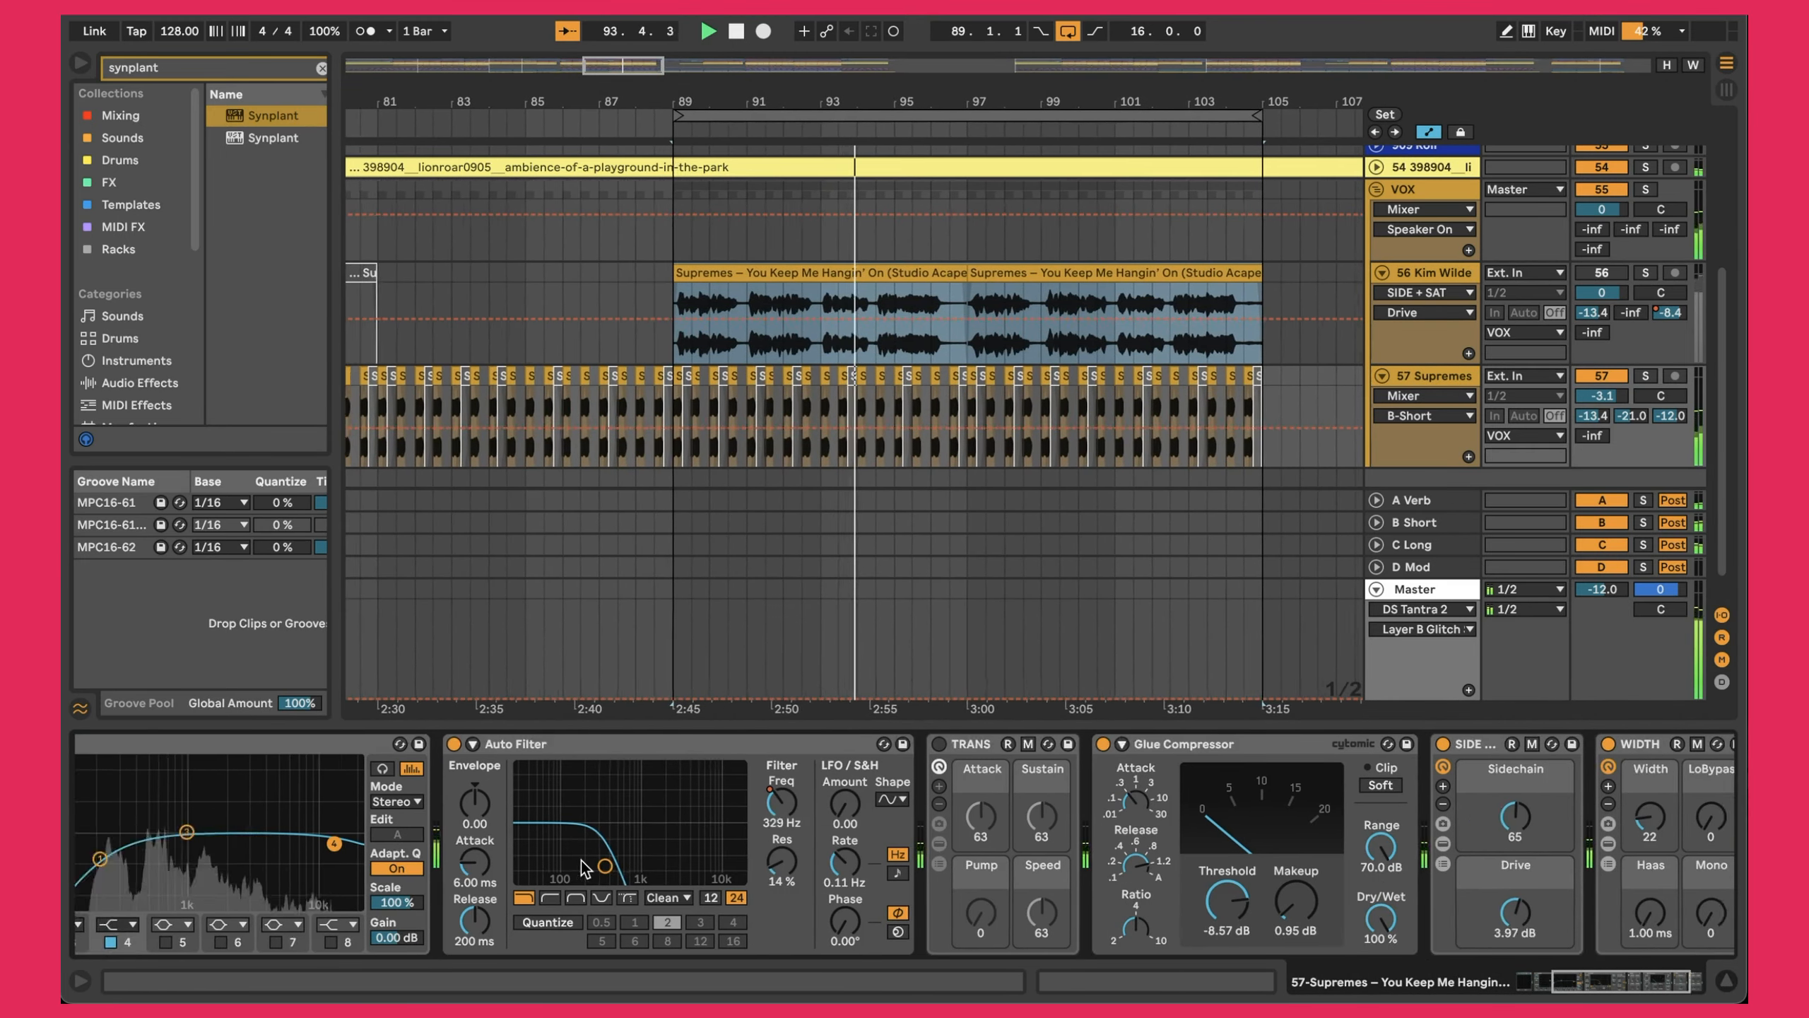
click(897, 749)
click(1041, 803)
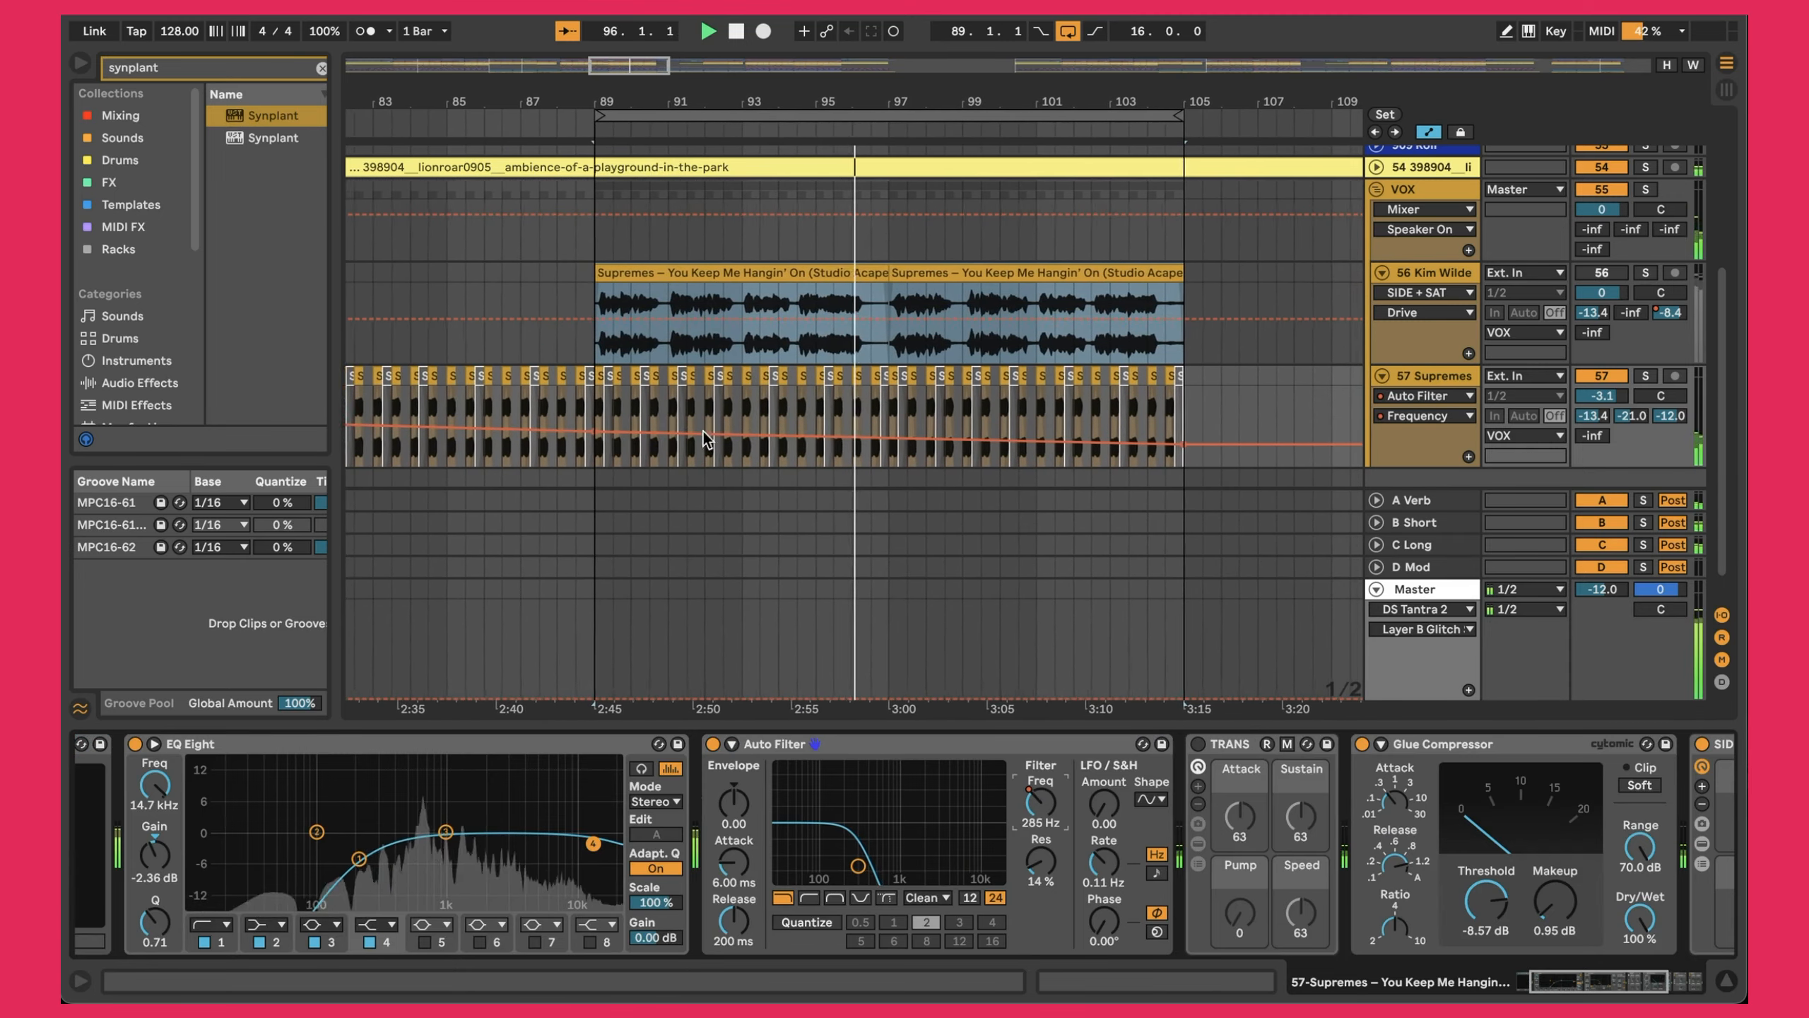
click(745, 133)
drag(745, 100, 720, 105)
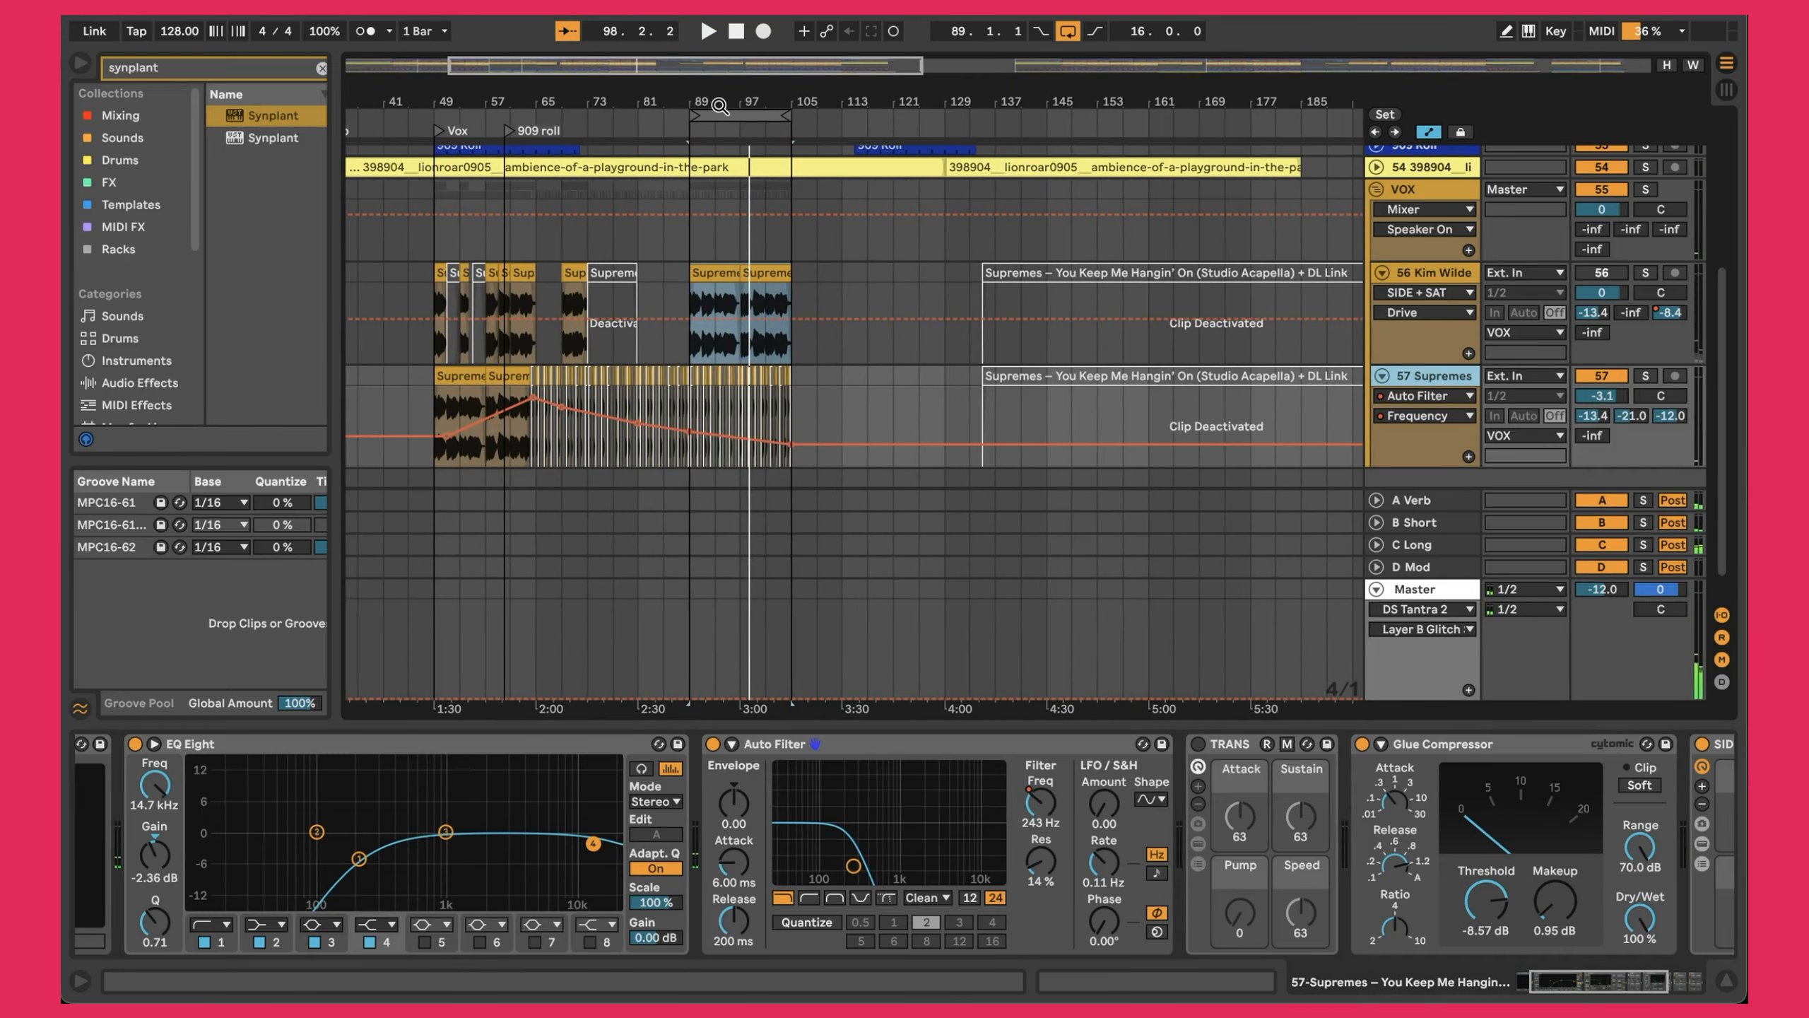